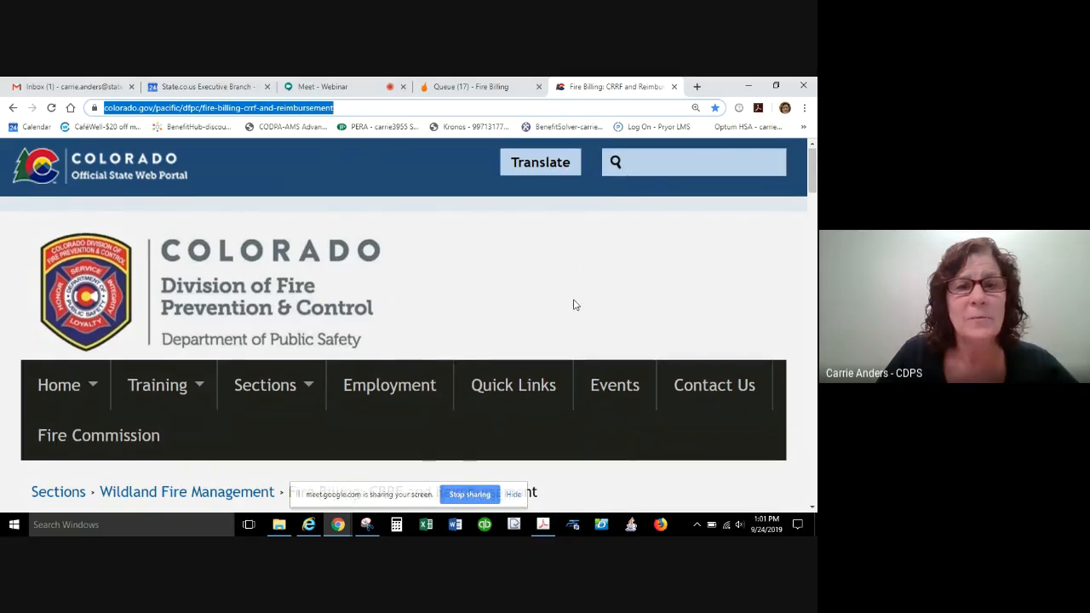
Open the Reimbursement Documentation Checklist from the Reimbursement Forms on the Fire Billing: CRRF and Reimbursement page.
{"action": "scroll", "coordinate": [574, 305], "scroll_direction": "down", "scroll_amount": 3}
{"action": "scroll", "coordinate": [574, 305], "scroll_direction": "down", "scroll_amount": 5}
{"action": "scroll", "coordinate": [574, 305], "scroll_direction": "up", "scroll_amount": 10}
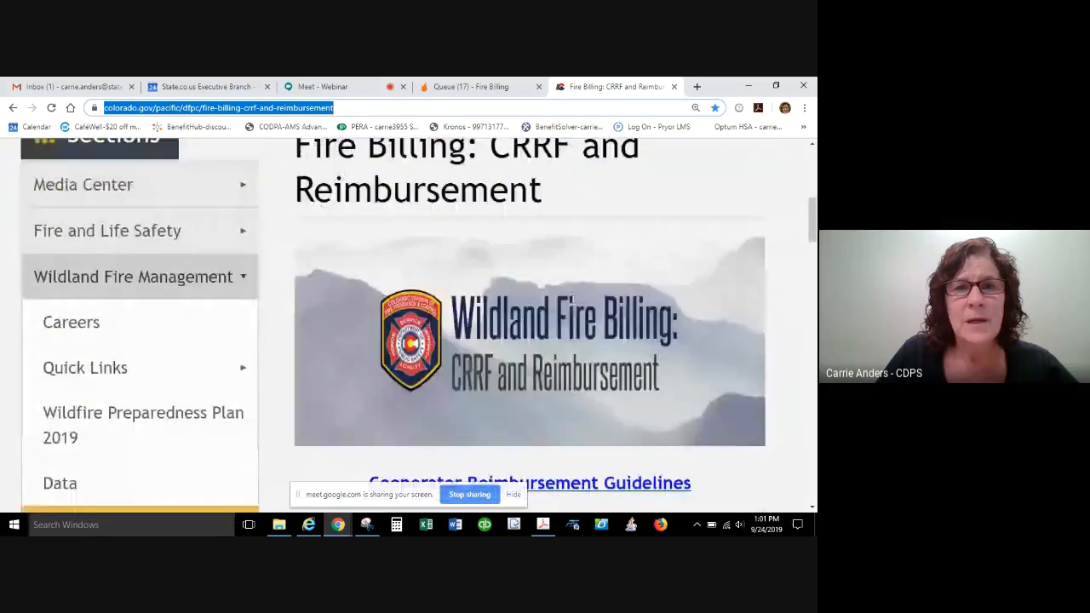
{"action": "scroll", "coordinate": [572, 299], "scroll_direction": "down", "scroll_amount": 1}
{"action": "scroll", "coordinate": [572, 299], "scroll_direction": "down", "scroll_amount": 8}
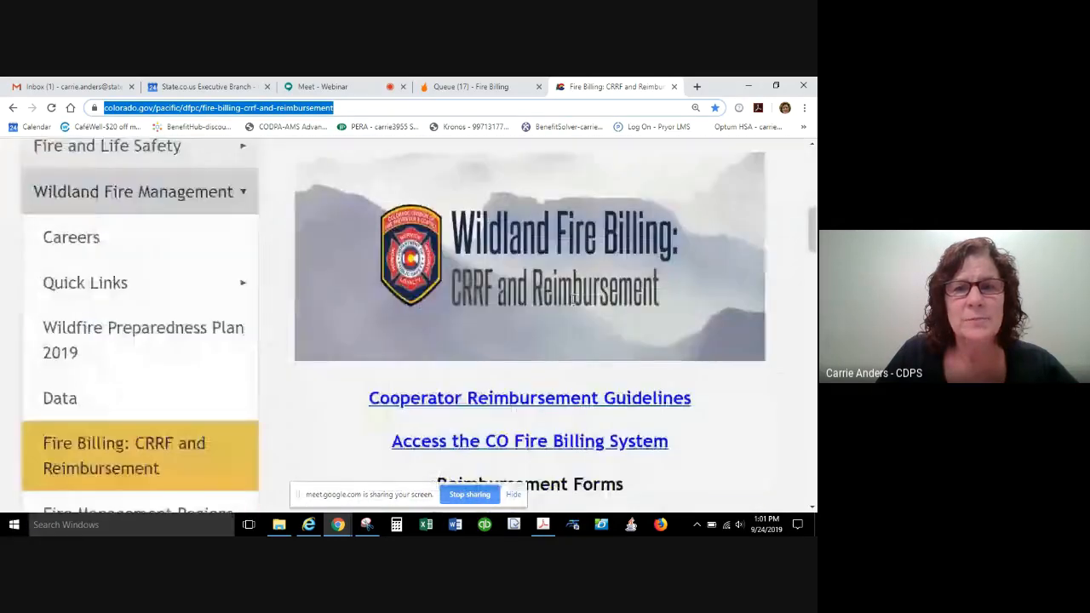
{"action": "scroll", "coordinate": [572, 298], "scroll_direction": "down", "scroll_amount": 1}
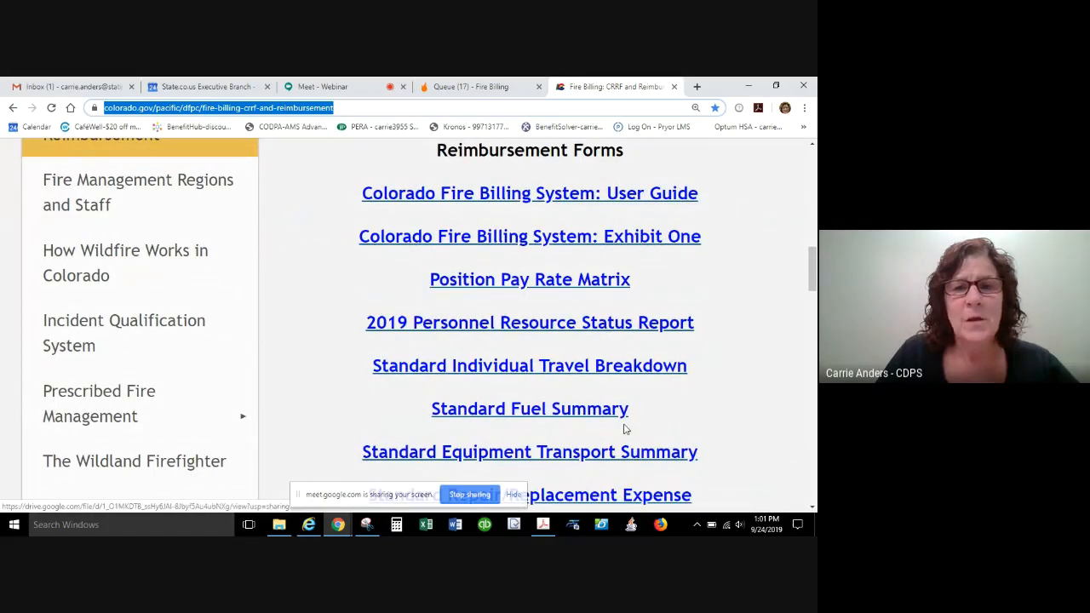
{"action": "scroll", "coordinate": [626, 428], "scroll_direction": "down", "scroll_amount": 4}
{"action": "scroll", "coordinate": [625, 428], "scroll_direction": "up", "scroll_amount": 2}
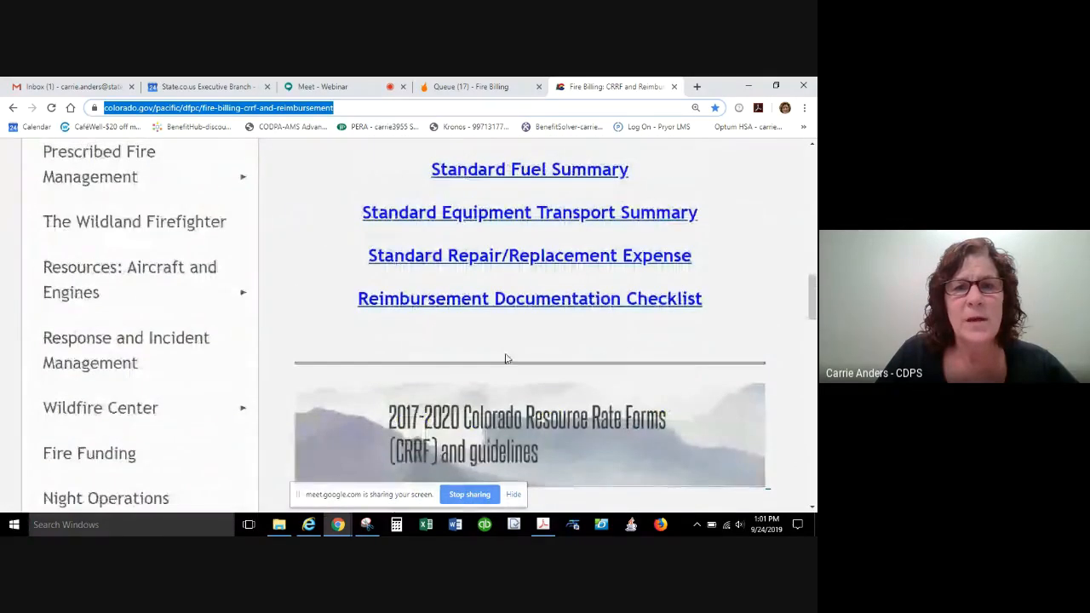
{"action": "left_click", "coordinate": [481, 305]}
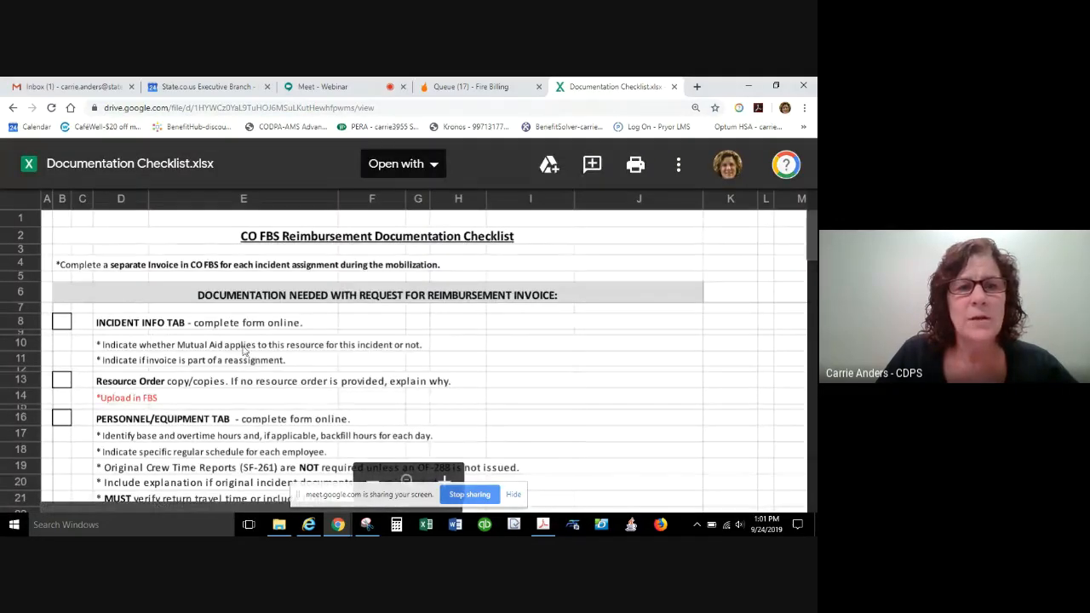
Review the CO FBS Reimbursement Documentation Checklist through to the supporting documents section and close it.
{"action": "scroll", "coordinate": [329, 387], "scroll_direction": "down", "scroll_amount": 3}
{"action": "scroll", "coordinate": [329, 387], "scroll_direction": "down", "scroll_amount": 3}
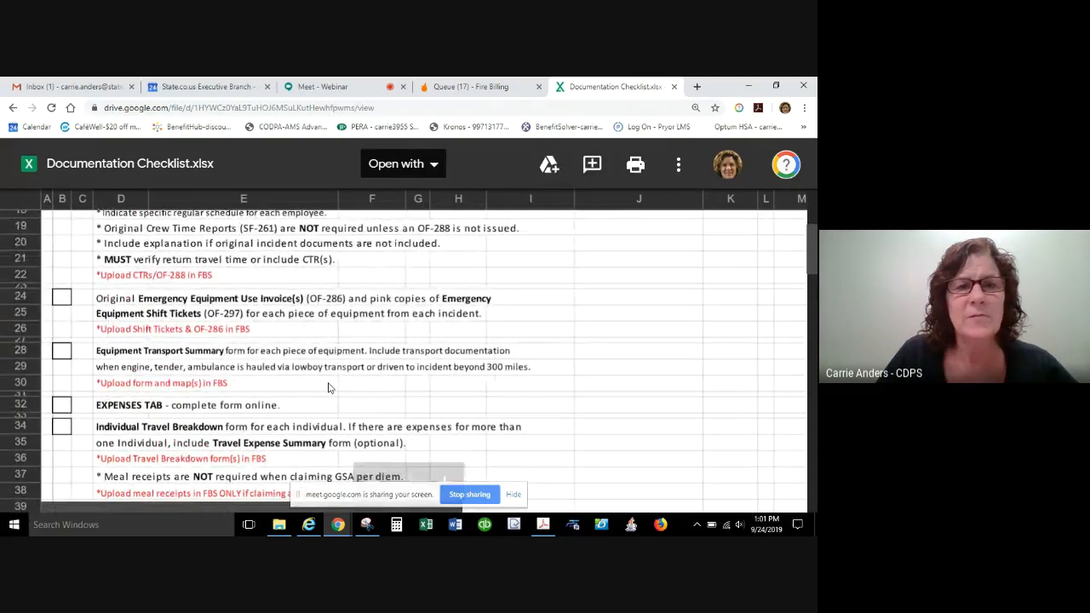
{"action": "scroll", "coordinate": [330, 388], "scroll_direction": "down", "scroll_amount": 3}
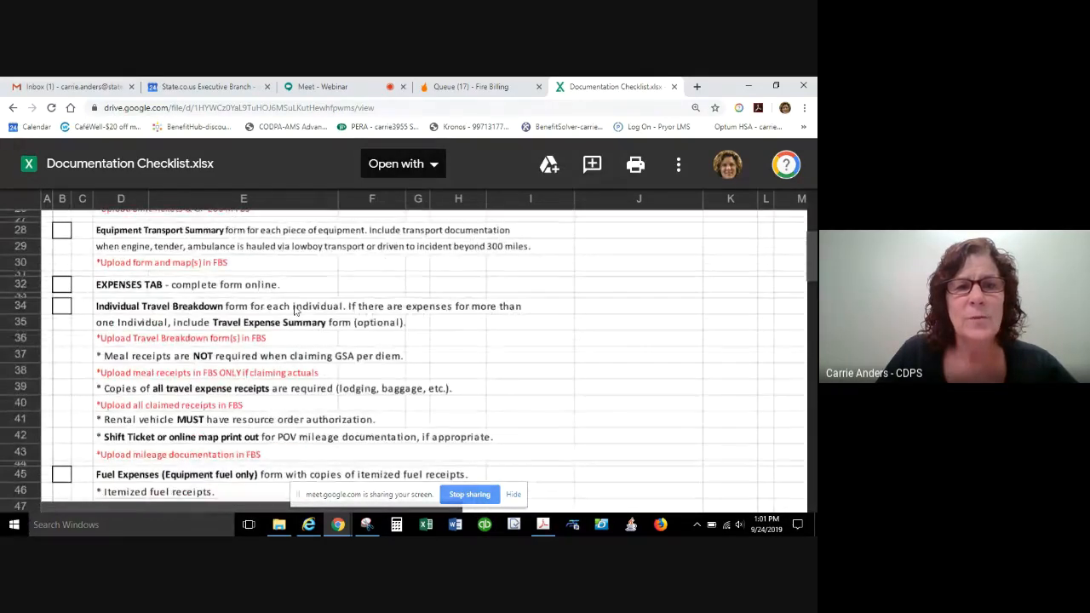
{"action": "scroll", "coordinate": [432, 366], "scroll_direction": "down", "scroll_amount": 8}
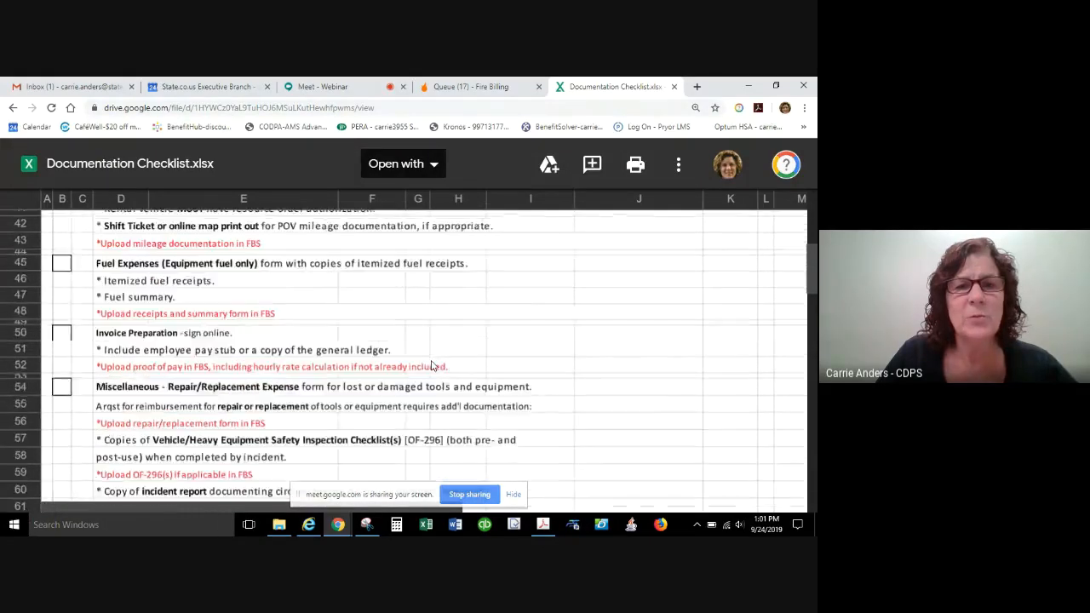
{"action": "scroll", "coordinate": [433, 366], "scroll_direction": "down", "scroll_amount": 2}
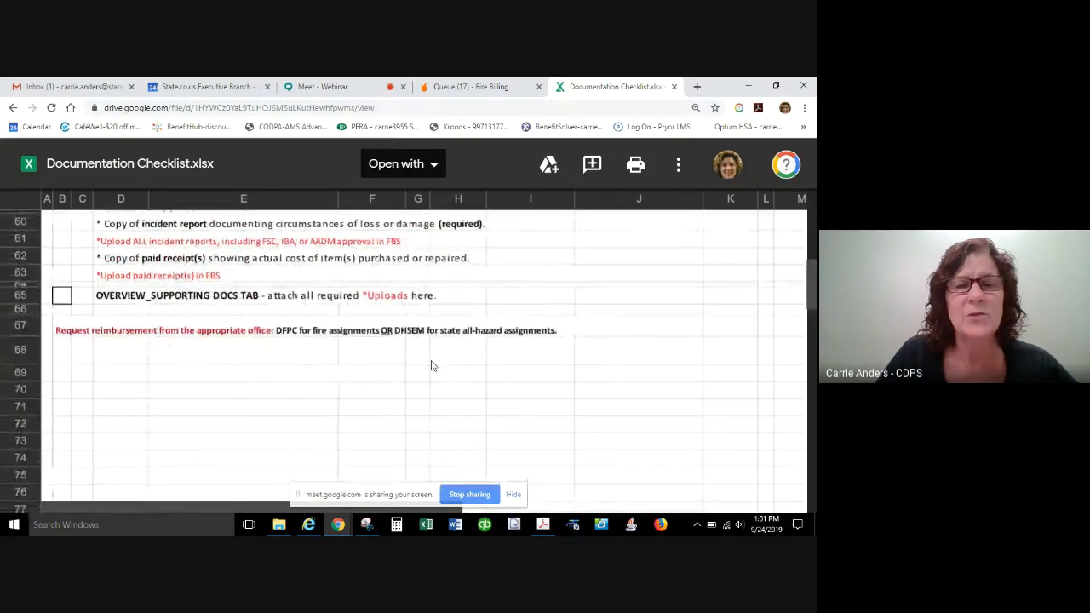
{"action": "scroll", "coordinate": [433, 366], "scroll_direction": "up", "scroll_amount": 5}
{"action": "scroll", "coordinate": [433, 366], "scroll_direction": "up", "scroll_amount": 10}
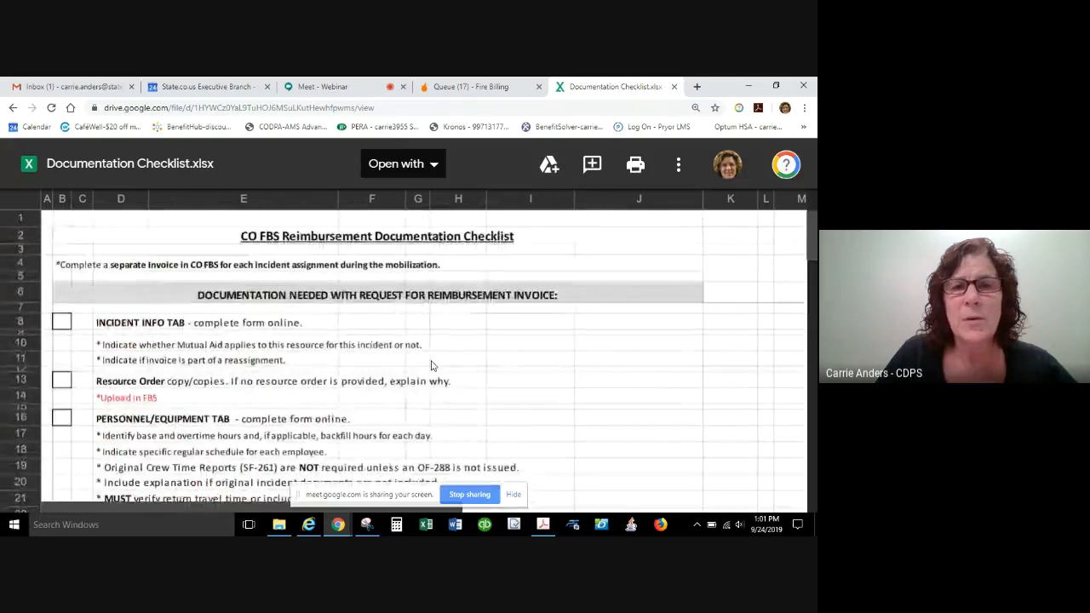
{"action": "left_click", "coordinate": [674, 87]}
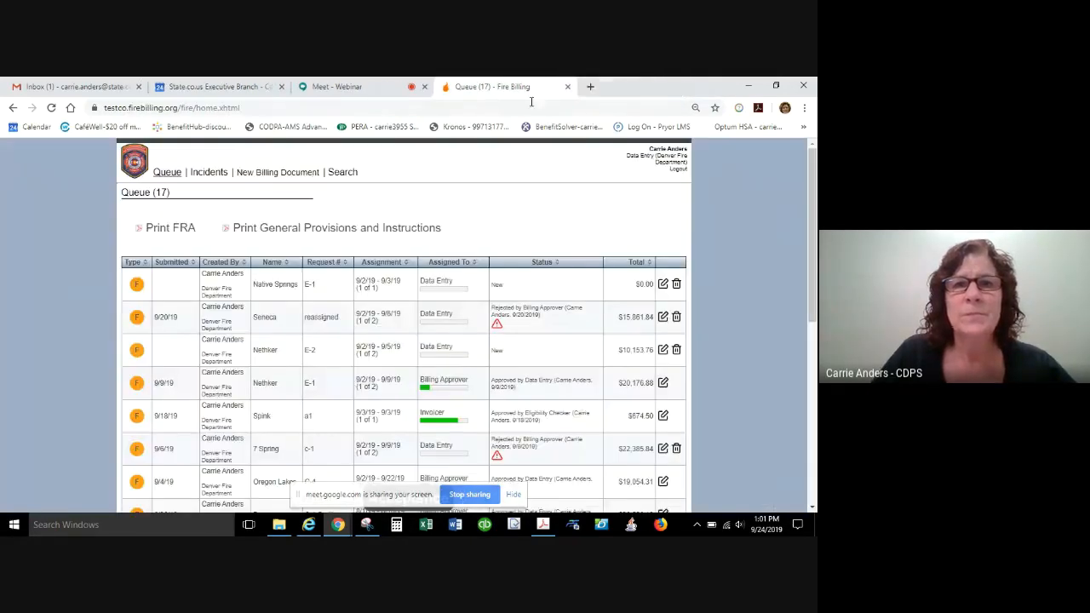
Open the bookmarked Gold System production site in a new browser tab.
{"action": "left_click", "coordinate": [167, 109]}
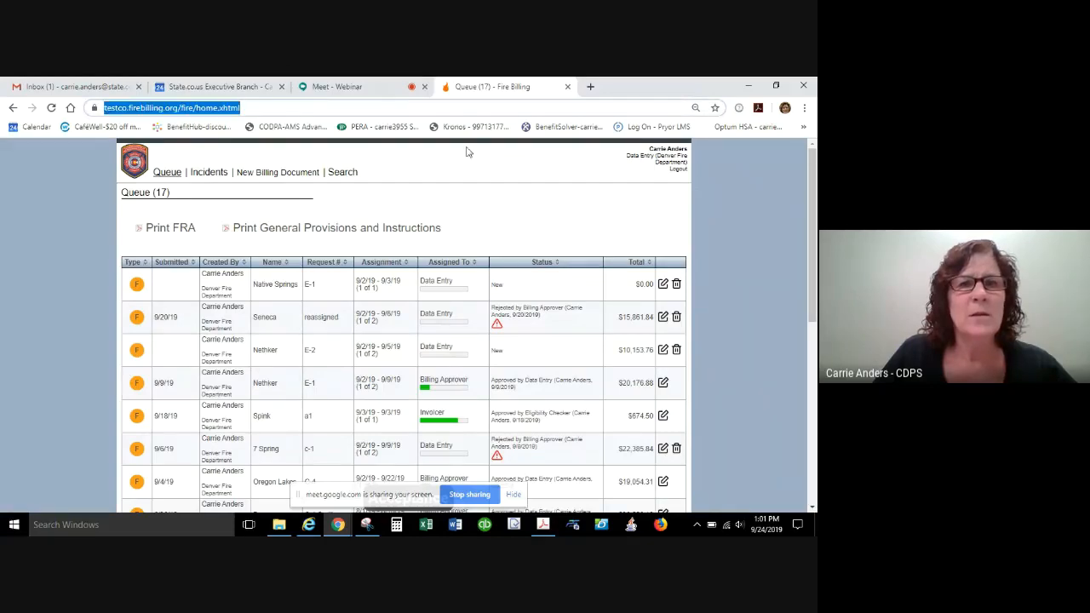
{"action": "left_click", "coordinate": [591, 86]}
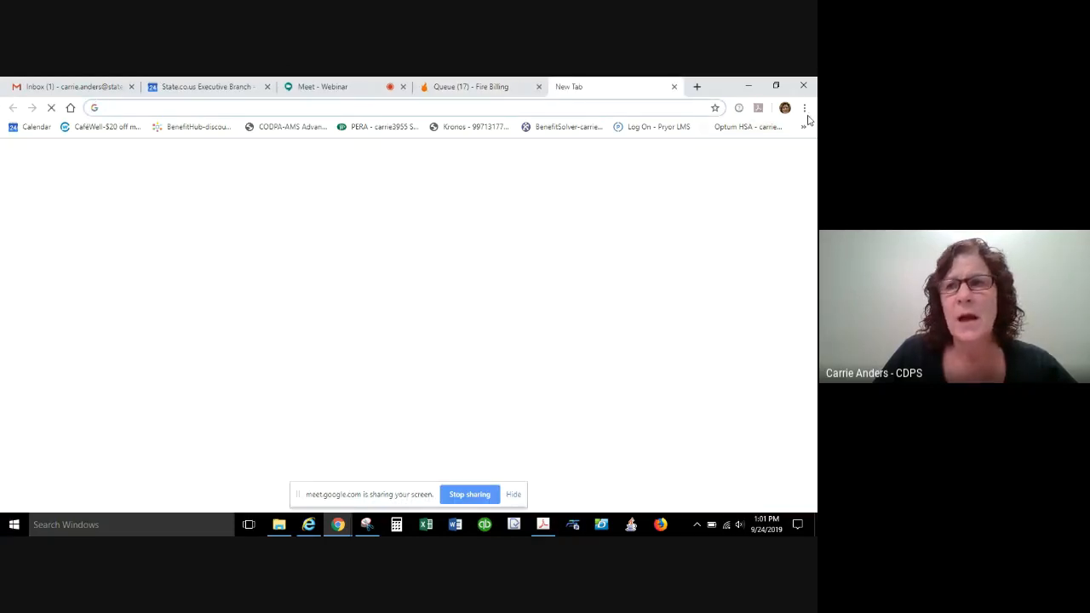
{"action": "left_click", "coordinate": [803, 108]}
{"action": "mouse_move", "coordinate": [732, 202]}
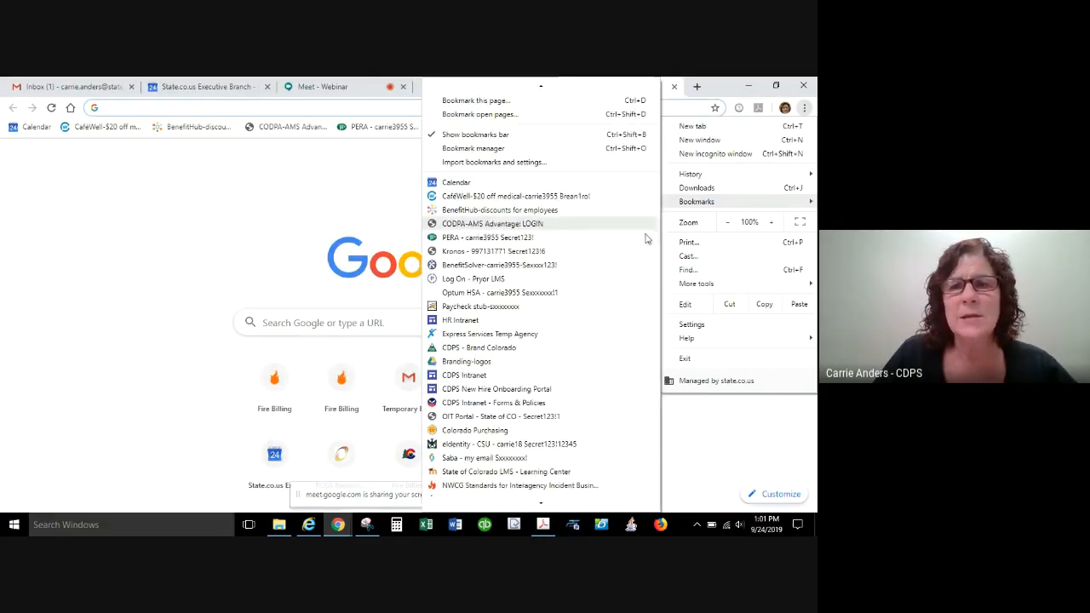
{"action": "mouse_move", "coordinate": [562, 505]}
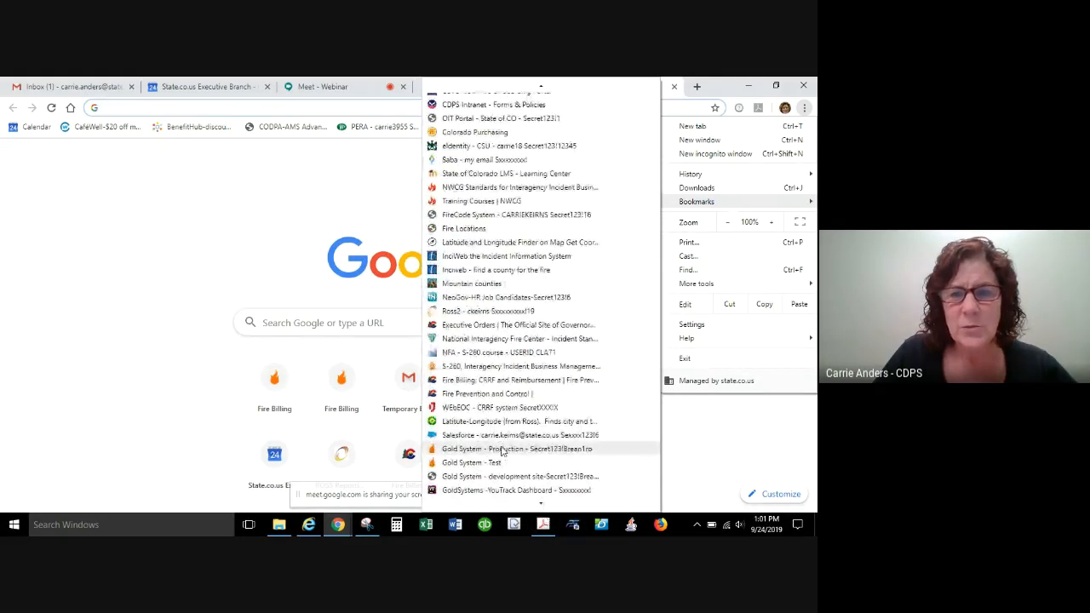
{"action": "left_click", "coordinate": [503, 450]}
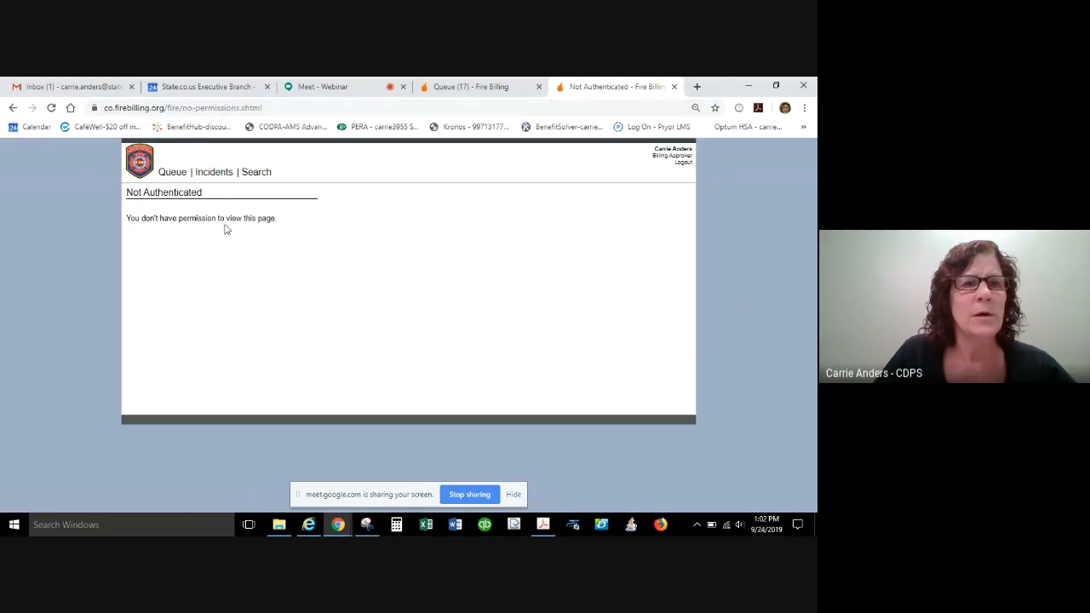
Log out of the production site, close its tab and return to the test site's Fire Billing queue.
{"action": "left_click", "coordinate": [683, 163]}
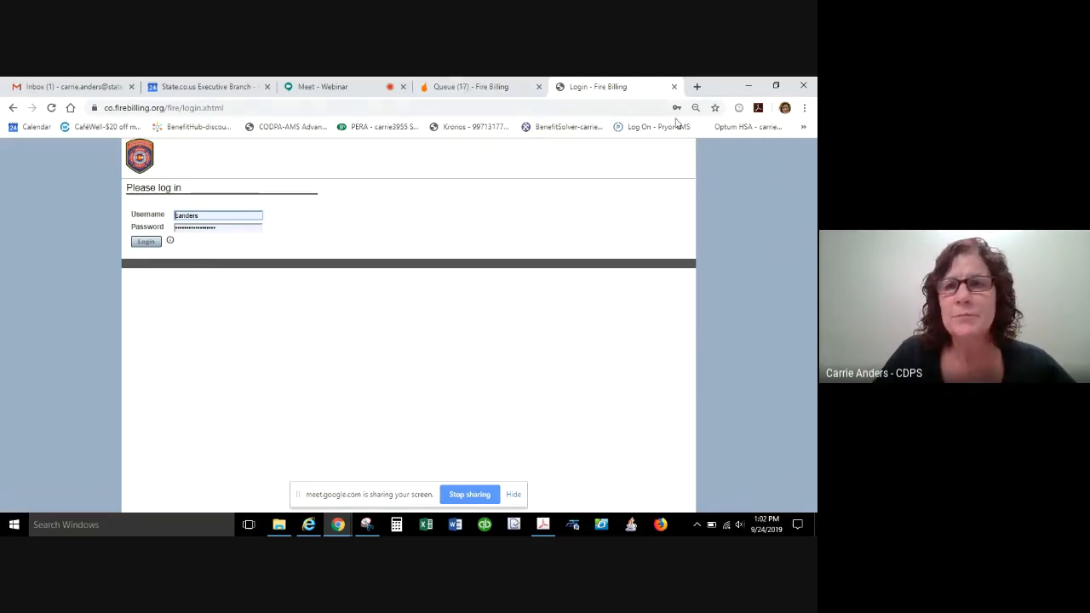
{"action": "left_click", "coordinate": [674, 87]}
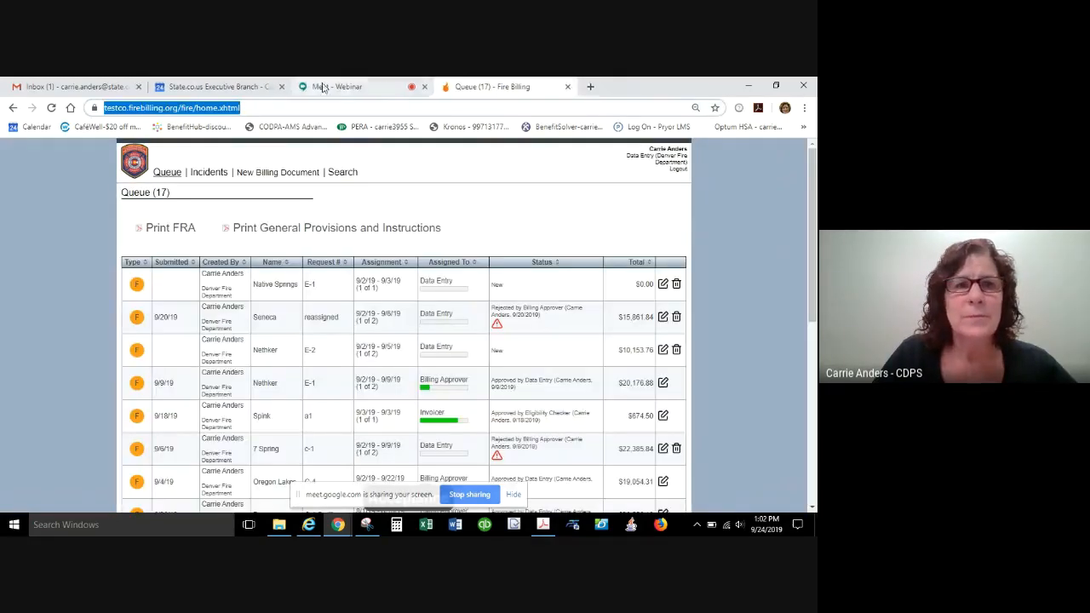
{"action": "left_click", "coordinate": [243, 86]}
{"action": "left_click", "coordinate": [523, 88]}
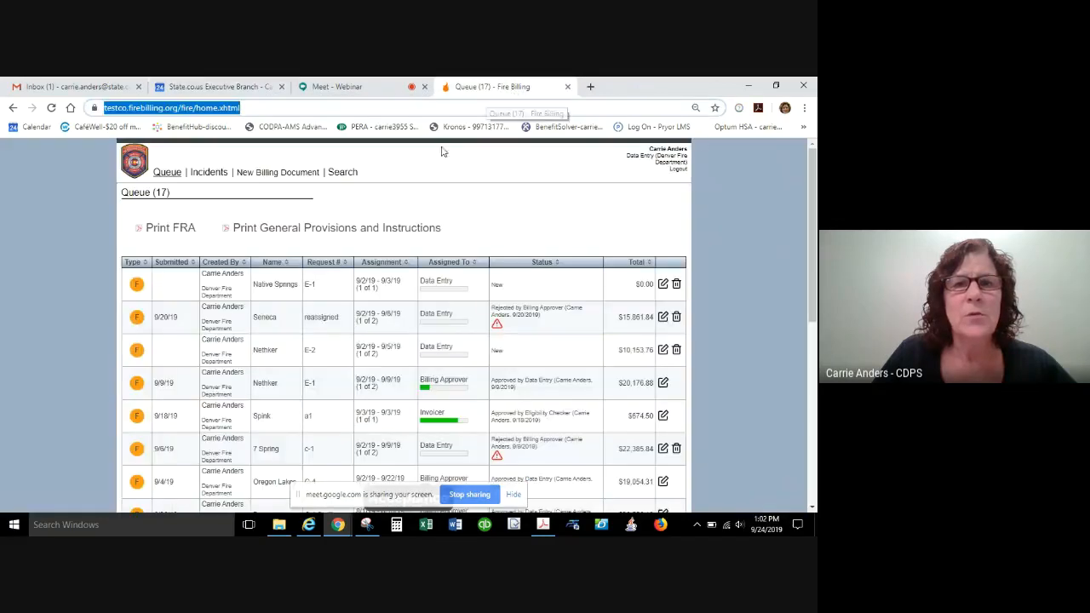
Review the billing documents in the queue down to the last entry, hiding the screen-sharing notice.
{"action": "scroll", "coordinate": [624, 465], "scroll_direction": "down", "scroll_amount": 1}
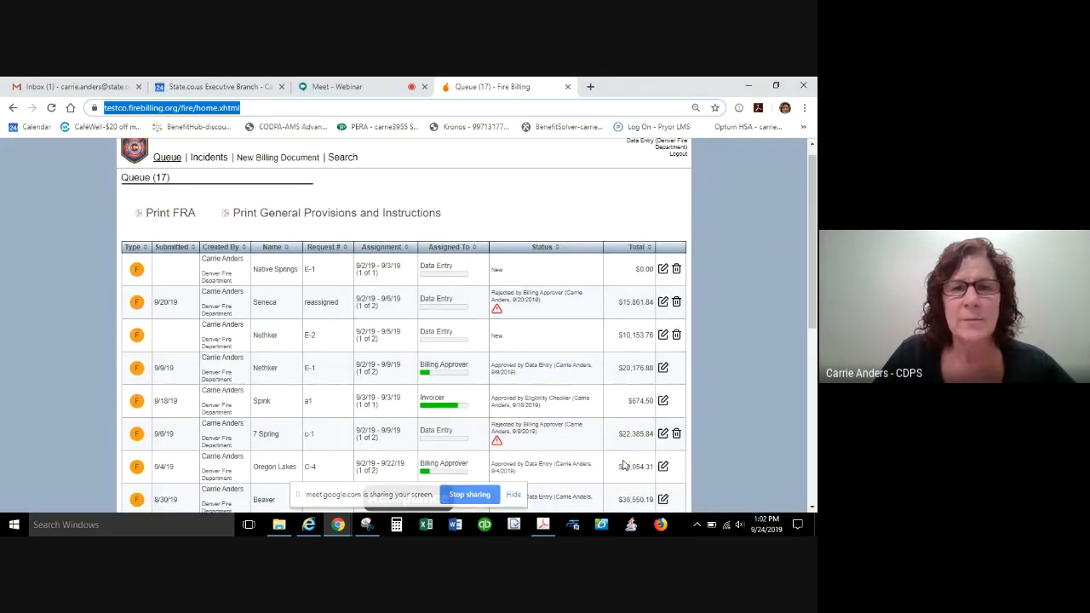
{"action": "scroll", "coordinate": [624, 465], "scroll_direction": "down", "scroll_amount": 10}
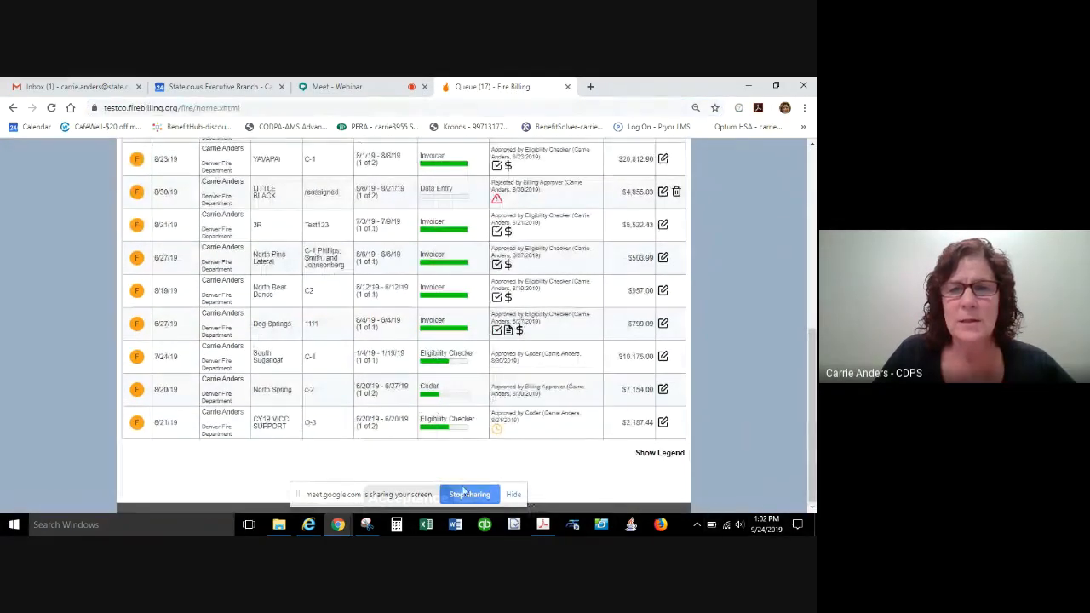
{"action": "left_click", "coordinate": [512, 495]}
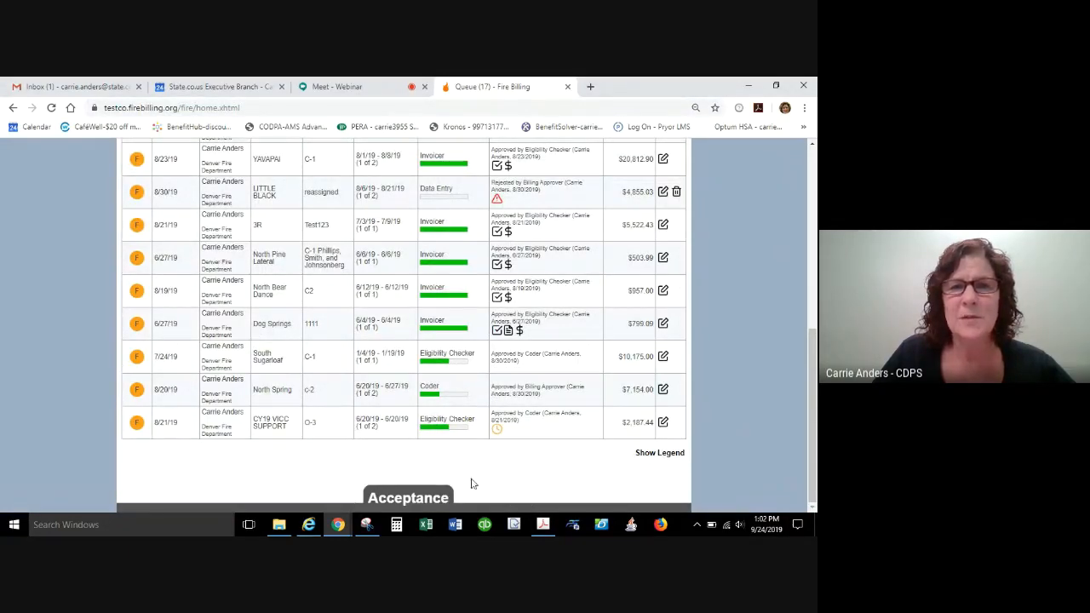
{"action": "scroll", "coordinate": [598, 468], "scroll_direction": "up", "scroll_amount": 10}
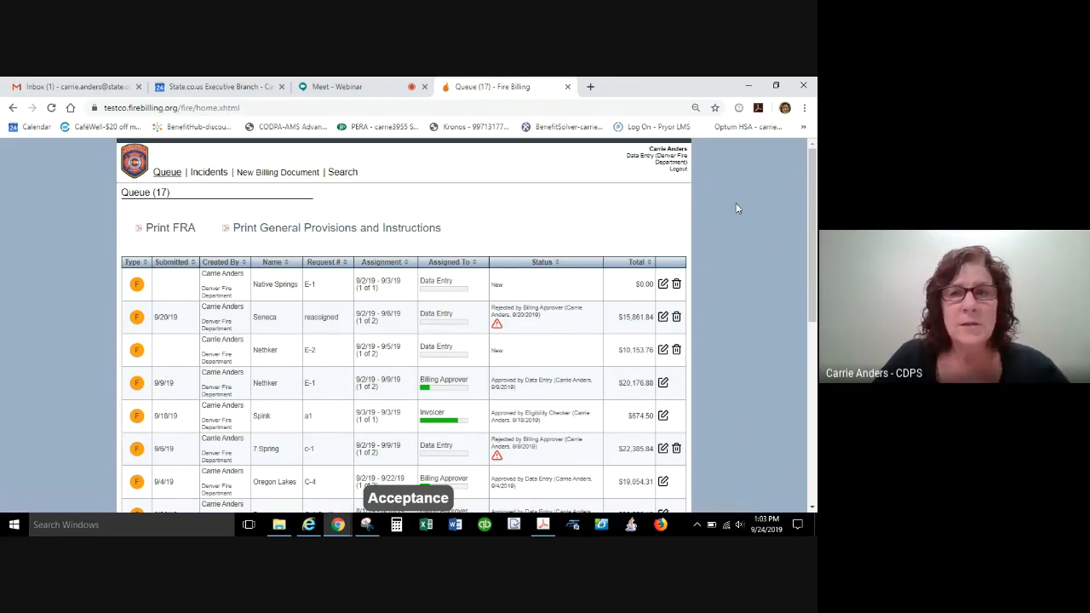
Log out of the test site, log back in with the saved credentials and select the Data Entry (Denver Fire Department) role.
{"action": "left_click", "coordinate": [678, 169]}
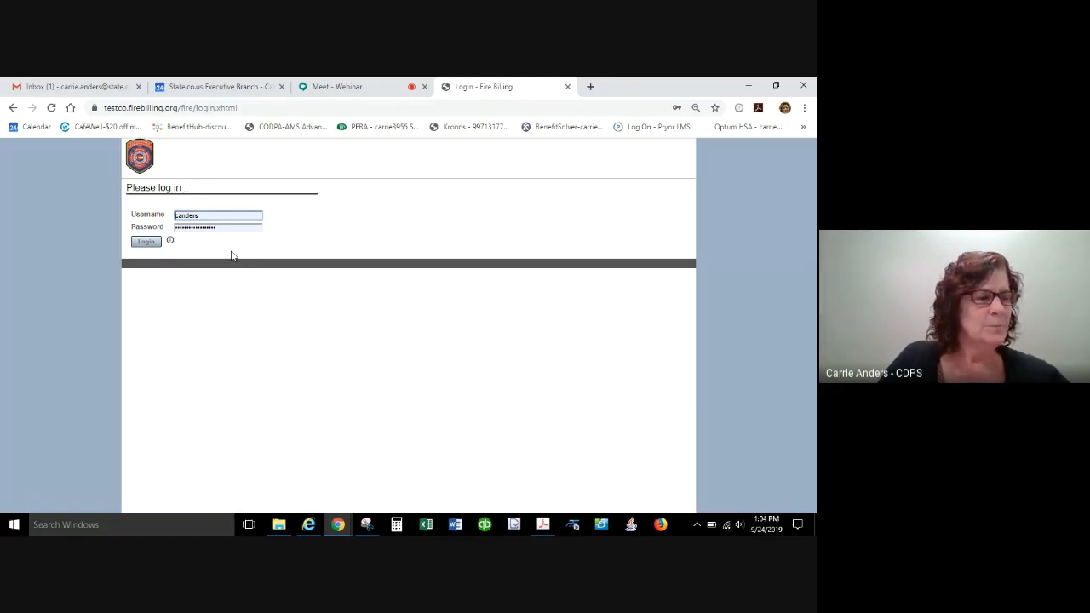
{"action": "left_click", "coordinate": [145, 242]}
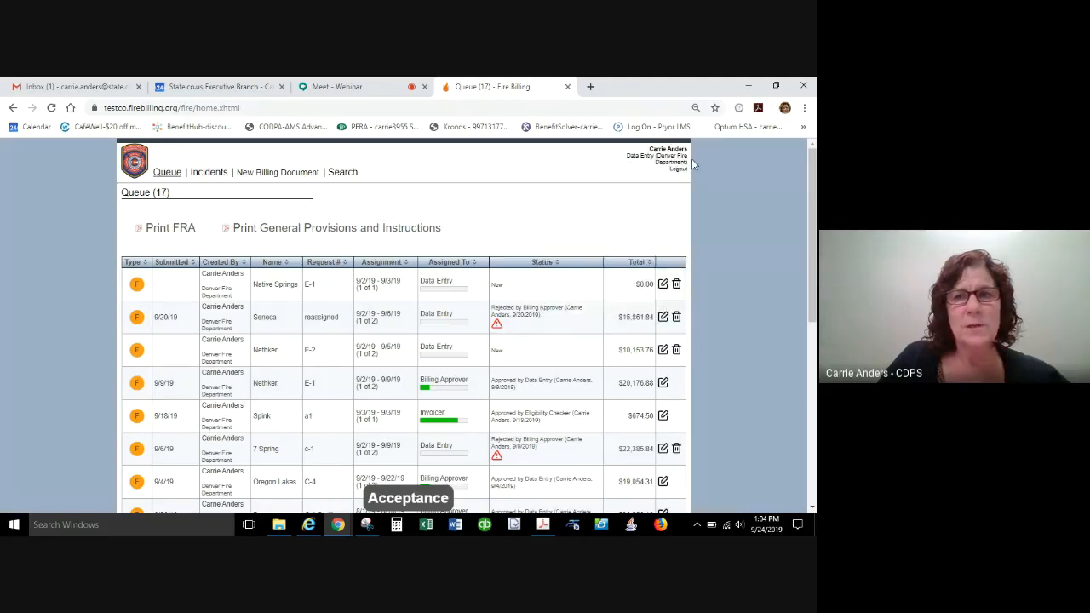
{"action": "mouse_move", "coordinate": [682, 165]}
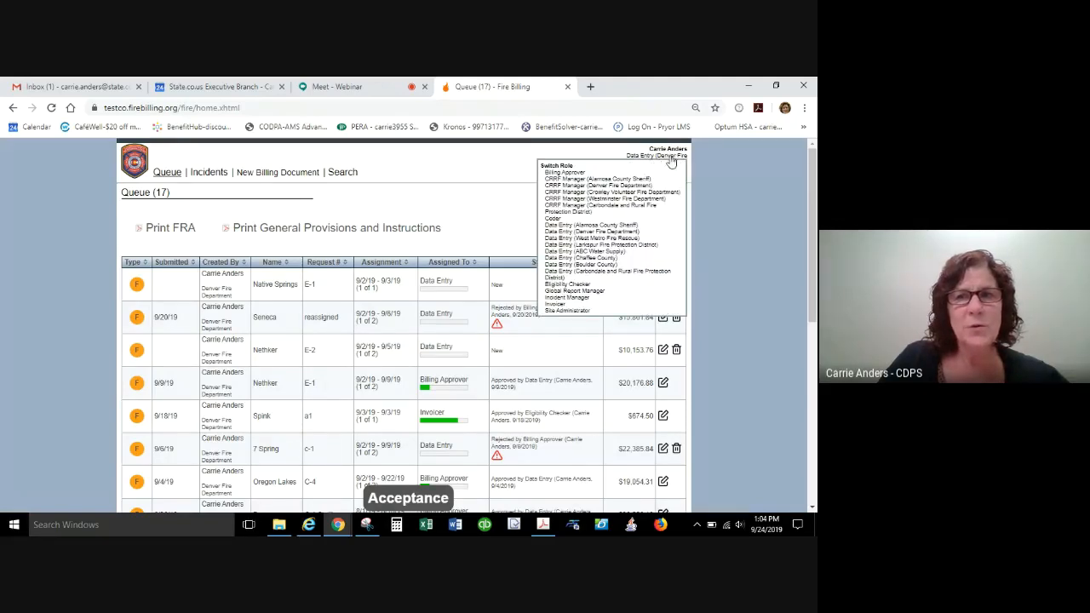
{"action": "left_click", "coordinate": [586, 239]}
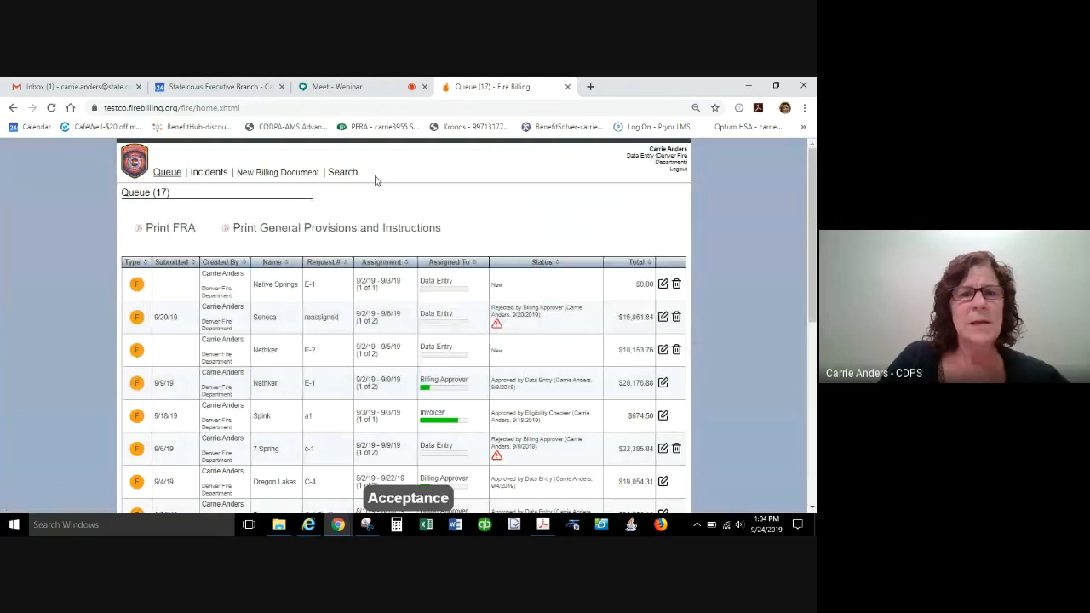
Switch to the CRRF Manager (Denver Fire Department) role and view its Manage Employees page.
{"action": "mouse_move", "coordinate": [624, 164]}
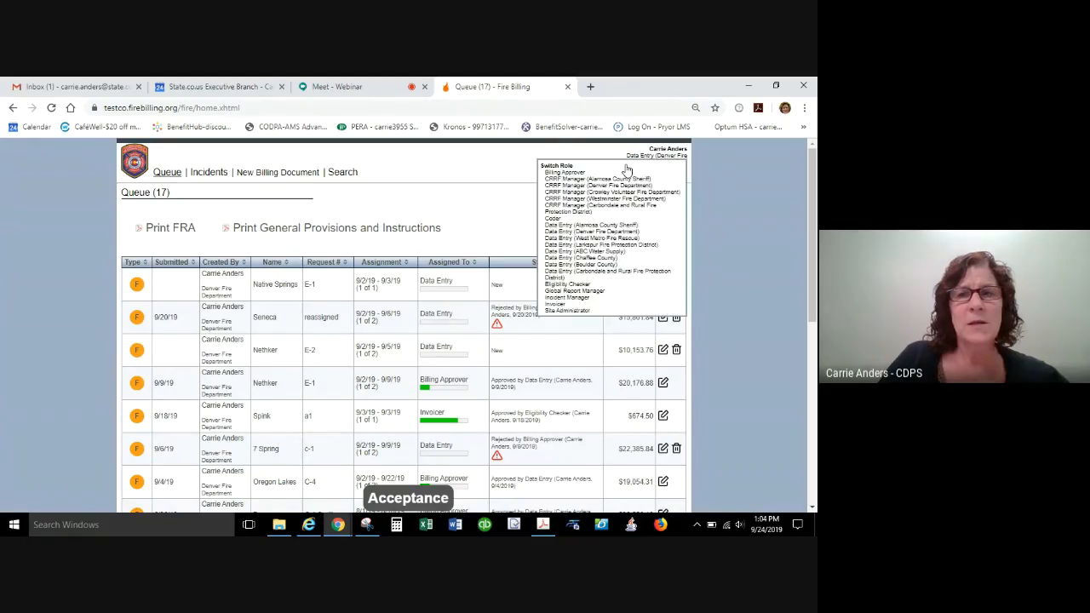
{"action": "left_click", "coordinate": [595, 185]}
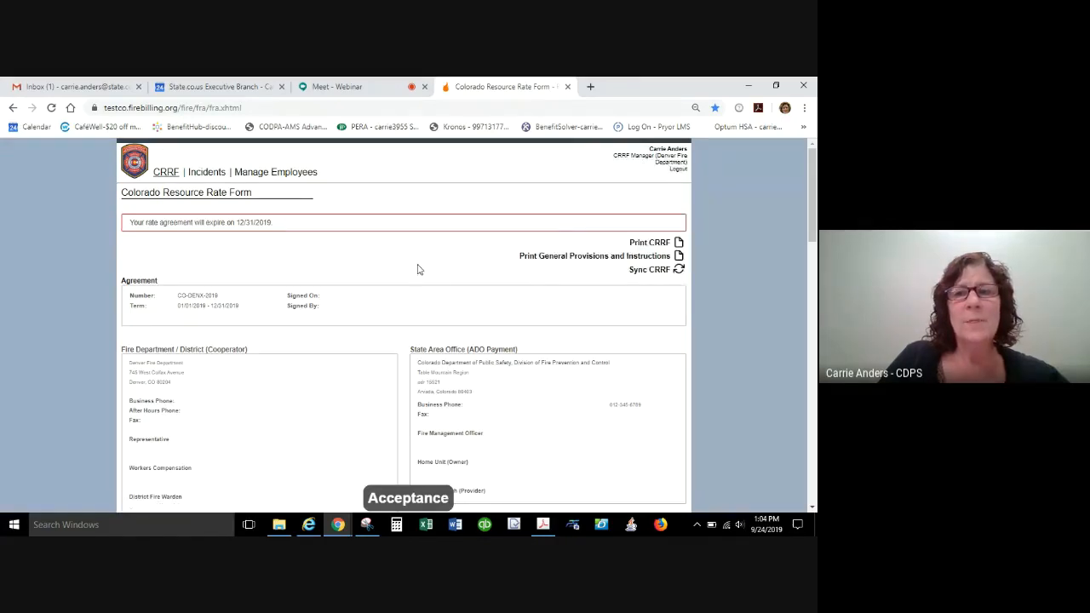
{"action": "left_click", "coordinate": [289, 175]}
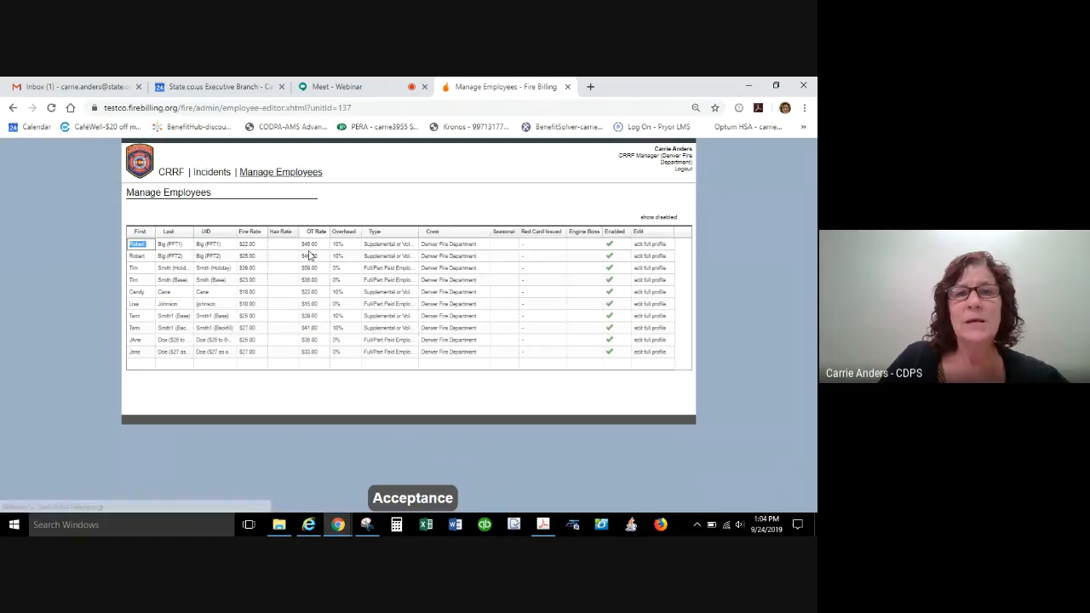
{"action": "left_click", "coordinate": [658, 162]}
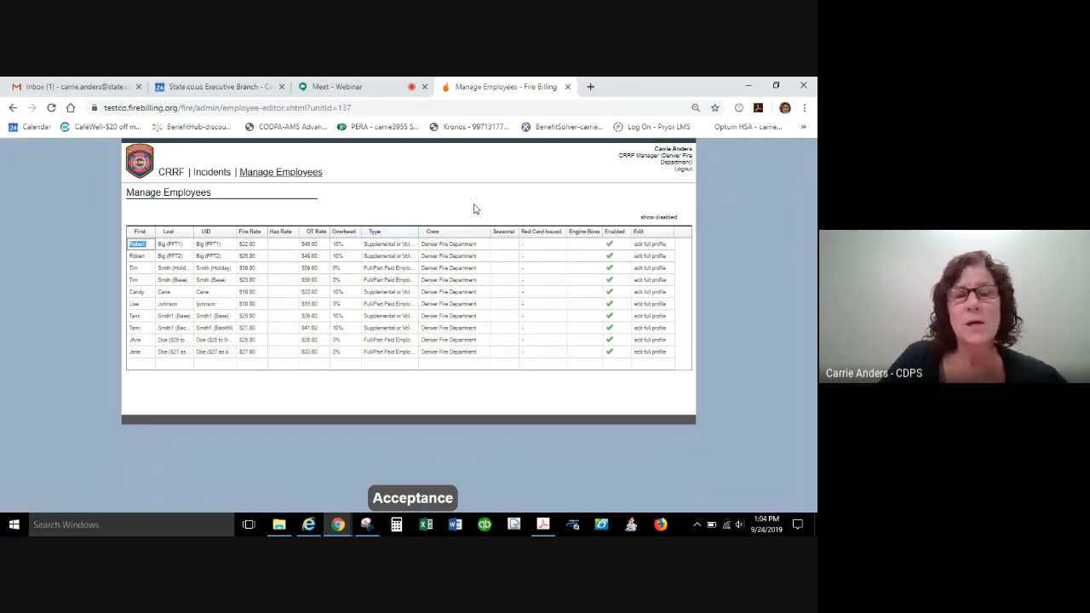
Switch back to the Data Entry (Denver Fire Department) role and check the list of available roles.
{"action": "mouse_move", "coordinate": [645, 162]}
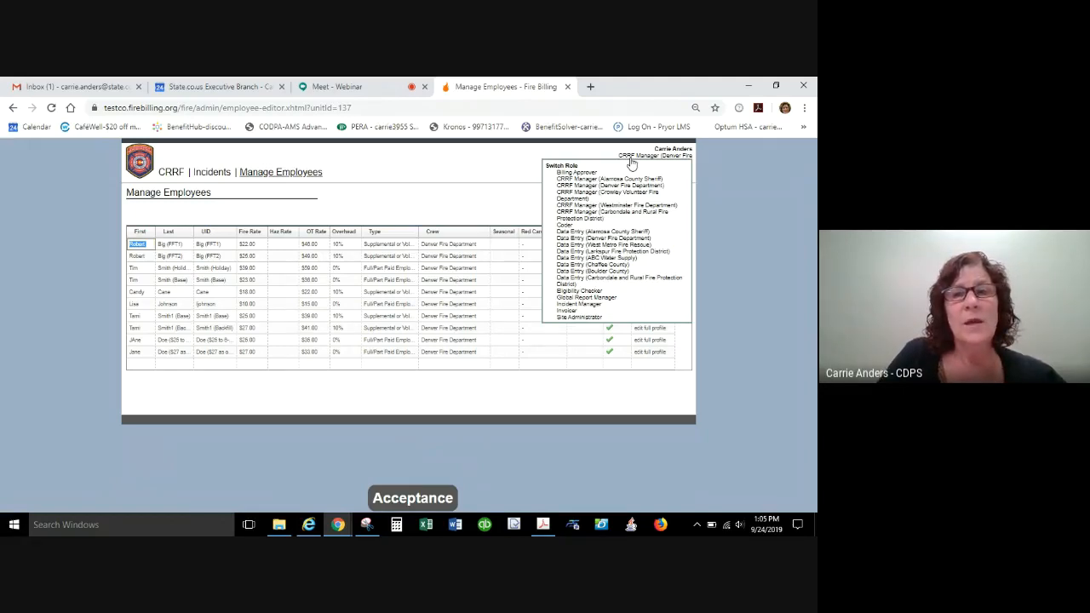
{"action": "left_click", "coordinate": [585, 240]}
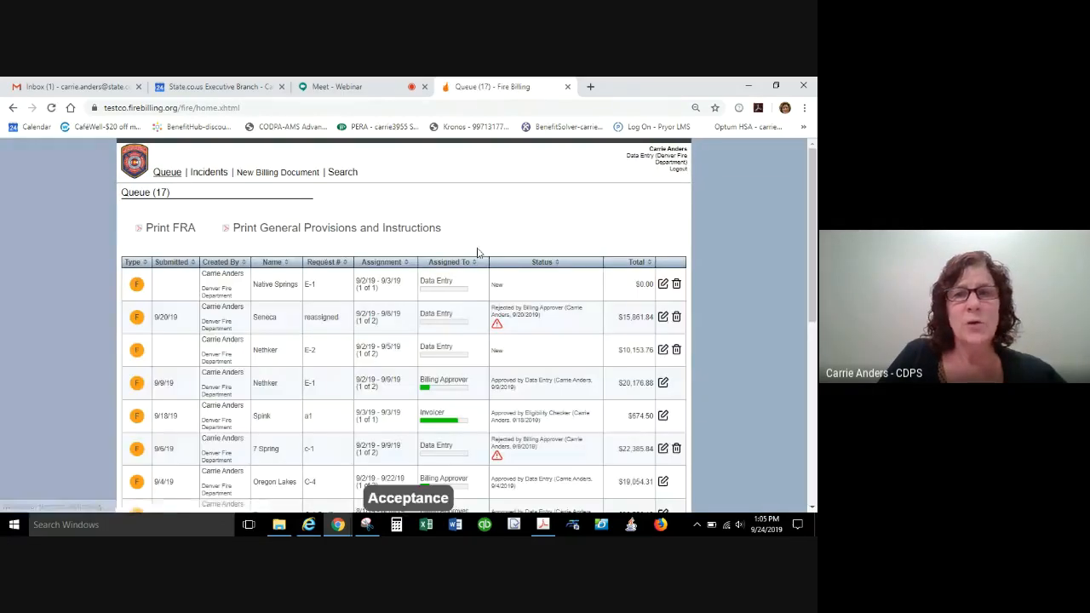
{"action": "left_click", "coordinate": [675, 156]}
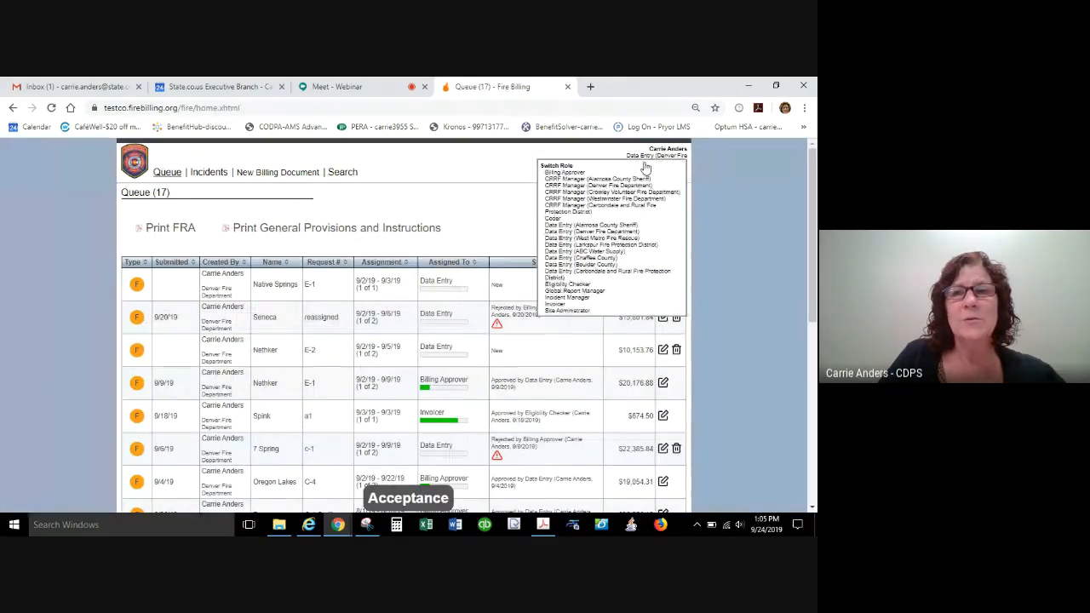
{"action": "left_click", "coordinate": [670, 158]}
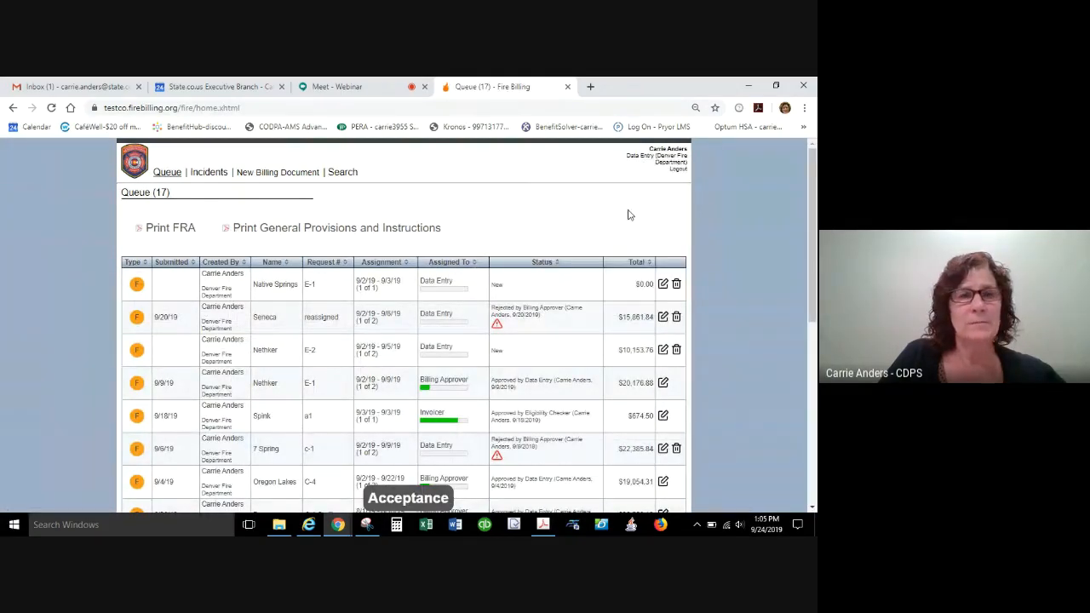
Examine the Assigned To and Status columns of the queued billing documents from the first entry to the last.
{"action": "scroll", "coordinate": [618, 218], "scroll_direction": "down", "scroll_amount": 1}
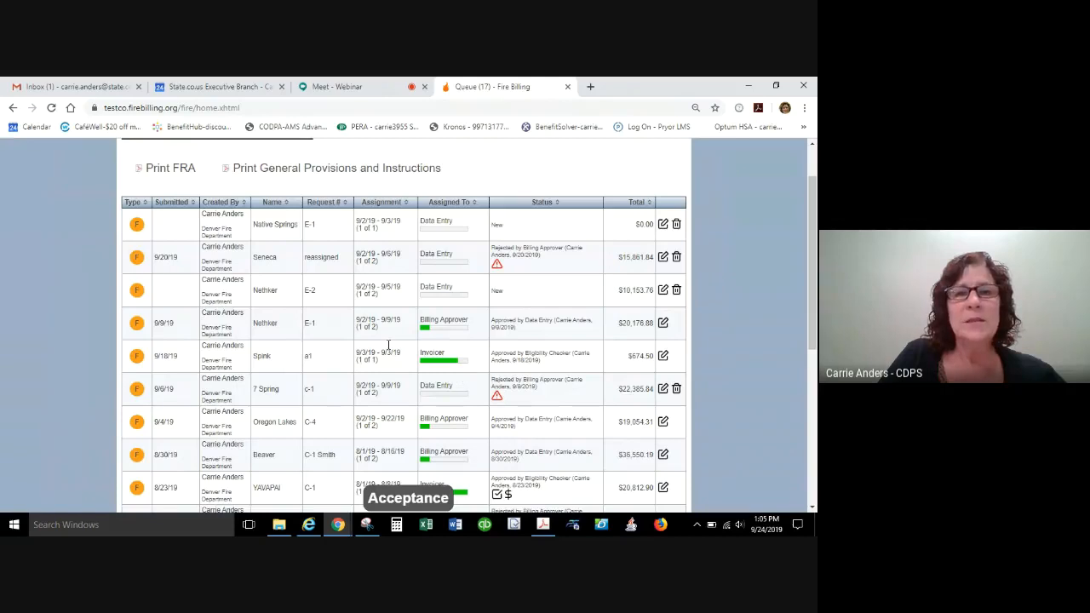
{"action": "scroll", "coordinate": [540, 312], "scroll_direction": "up", "scroll_amount": 1}
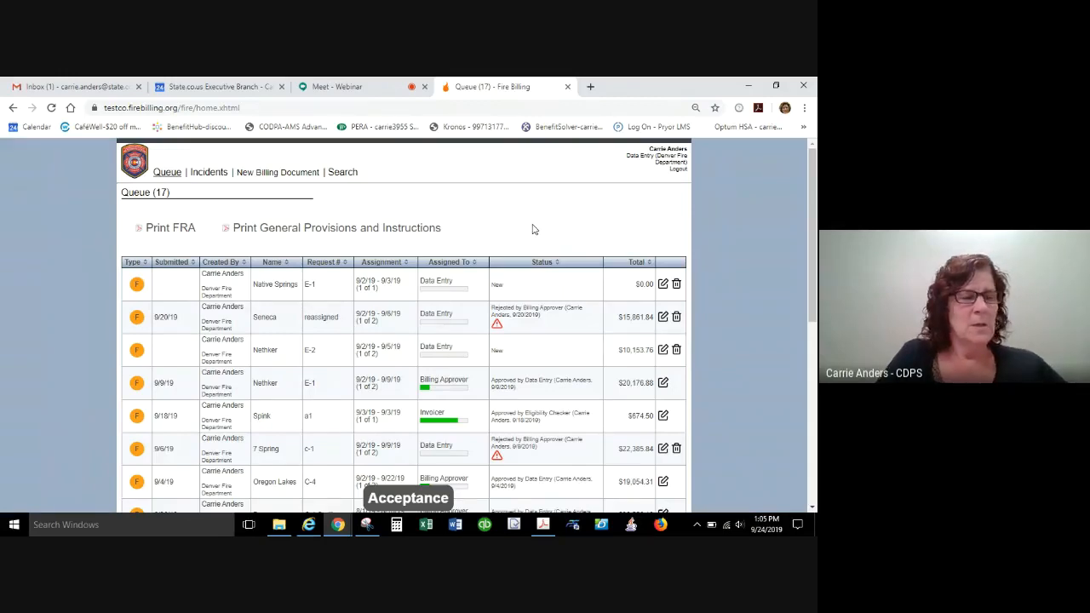
{"action": "left_click", "coordinate": [650, 167]}
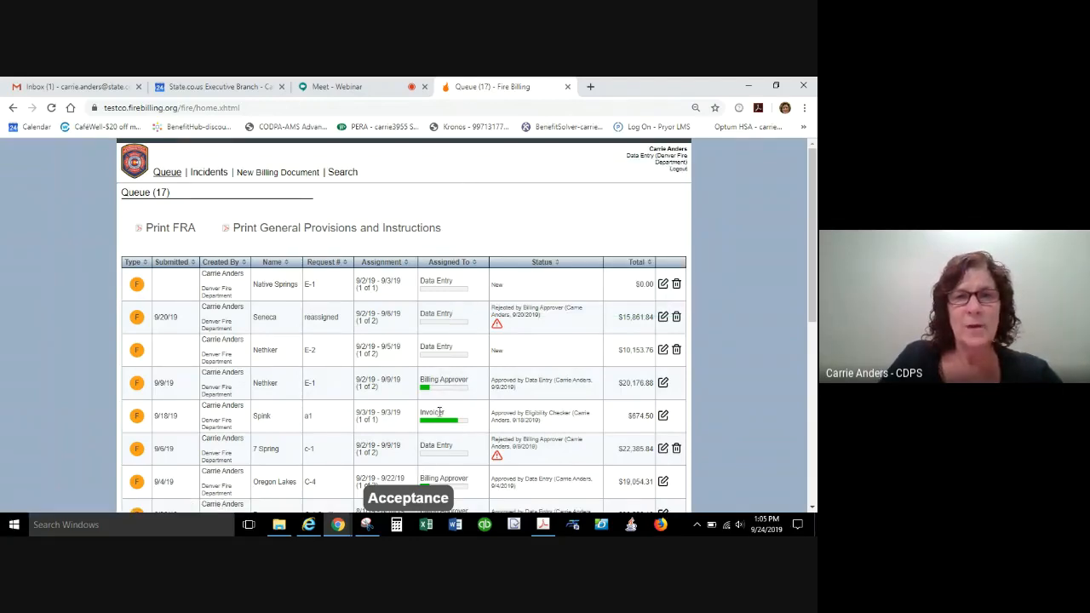
{"action": "mouse_move", "coordinate": [648, 156]}
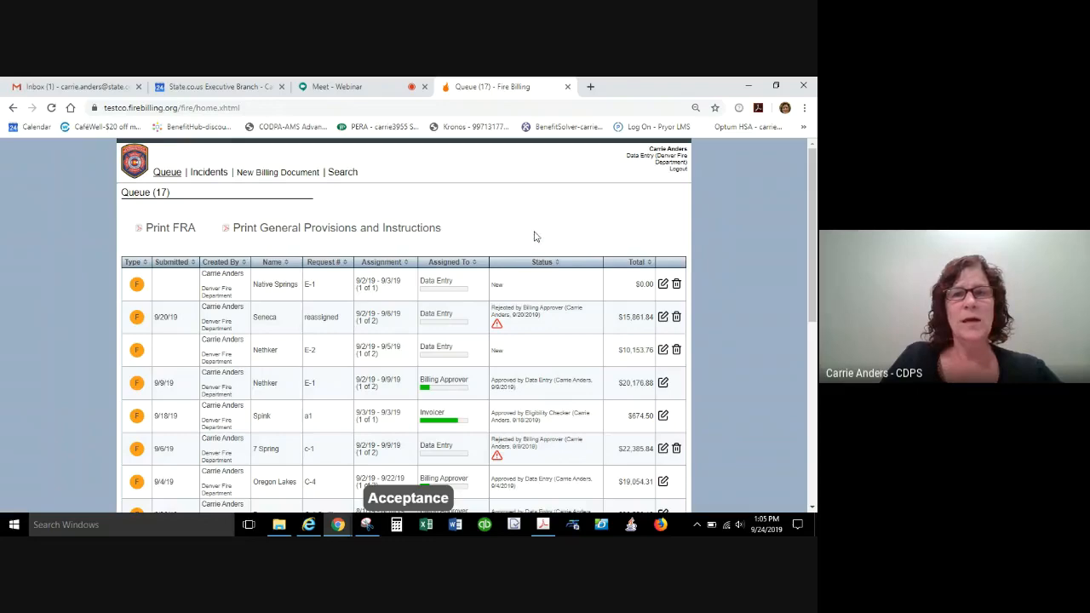
{"action": "scroll", "coordinate": [534, 242], "scroll_direction": "down", "scroll_amount": 5}
{"action": "scroll", "coordinate": [534, 235], "scroll_direction": "down", "scroll_amount": 3}
{"action": "scroll", "coordinate": [535, 236], "scroll_direction": "up", "scroll_amount": 10}
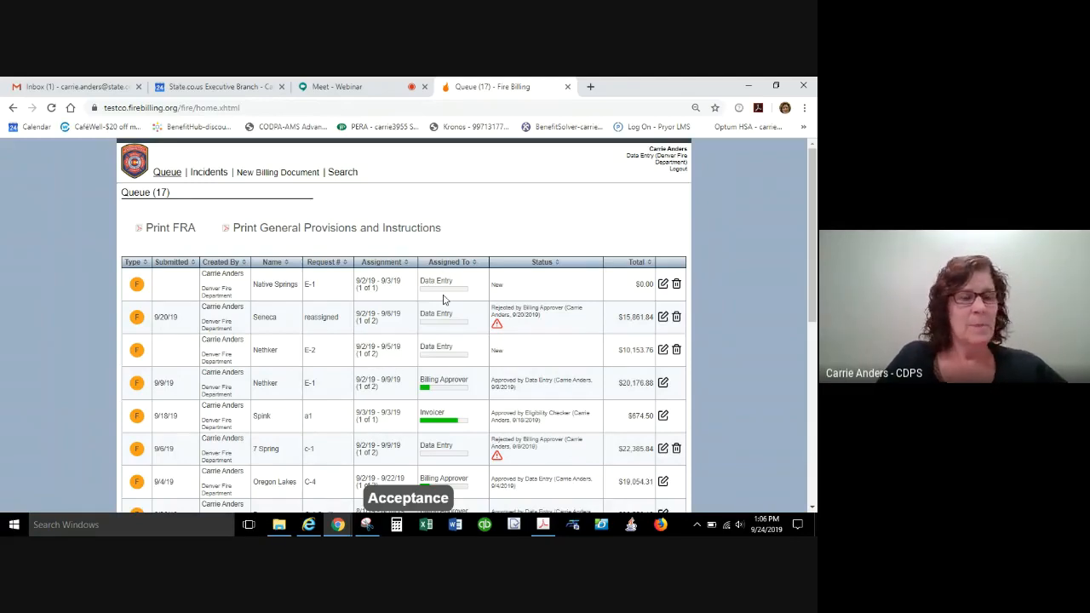
{"action": "scroll", "coordinate": [510, 322], "scroll_direction": "down", "scroll_amount": 2}
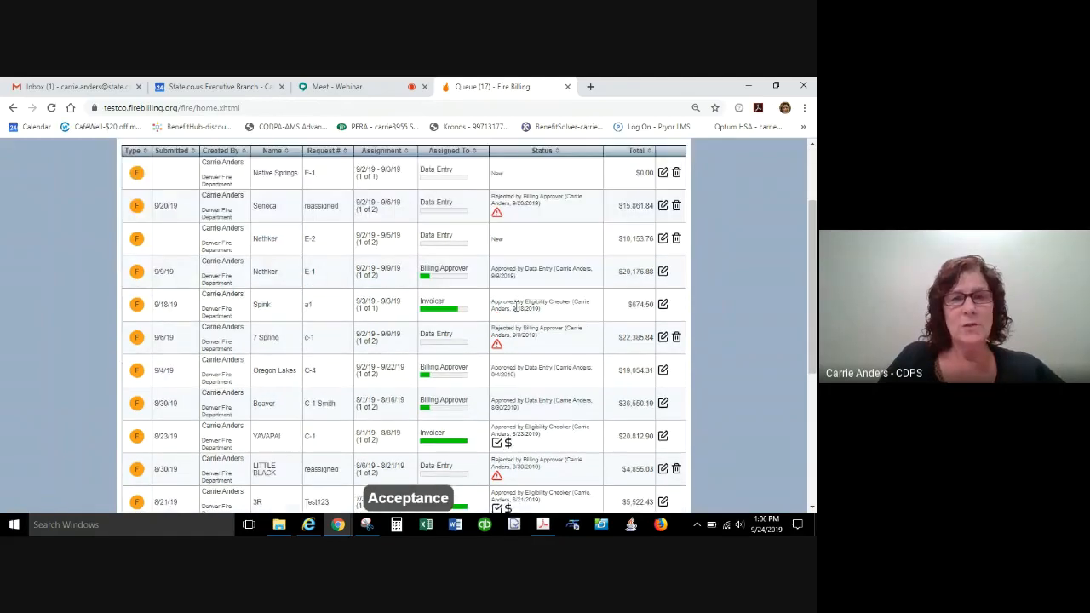
{"action": "scroll", "coordinate": [485, 307], "scroll_direction": "up", "scroll_amount": 2}
{"action": "scroll", "coordinate": [460, 294], "scroll_direction": "down", "scroll_amount": 5}
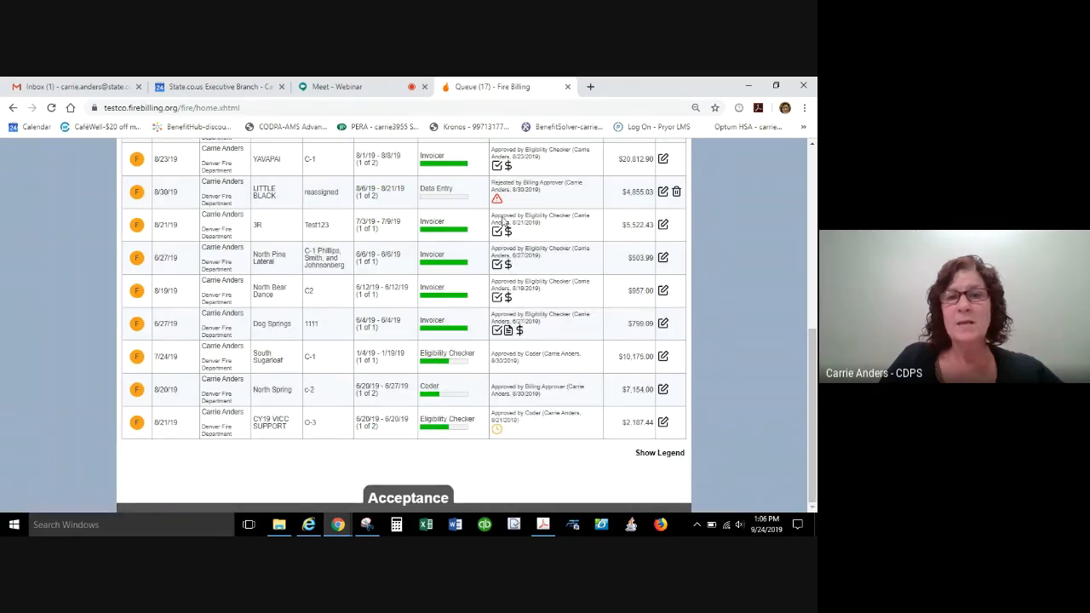
{"action": "scroll", "coordinate": [503, 243], "scroll_direction": "up", "scroll_amount": 5}
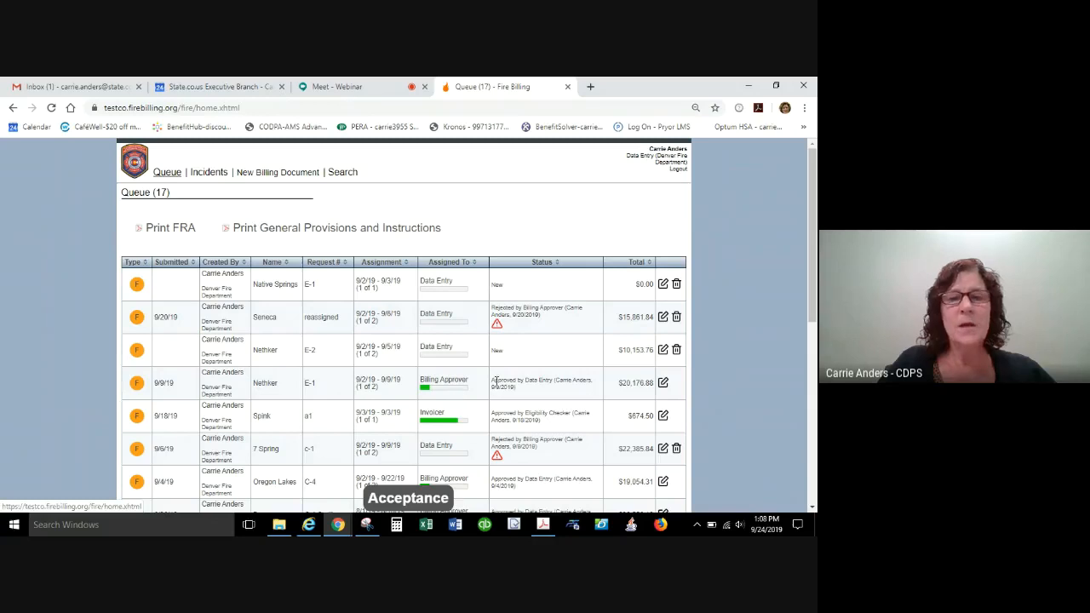
Inspect the status icons of the documents assigned to Invoicer, including the 3R, North Pine Lateral and North Bear Dance entries.
{"action": "scroll", "coordinate": [455, 341], "scroll_direction": "down", "scroll_amount": 1}
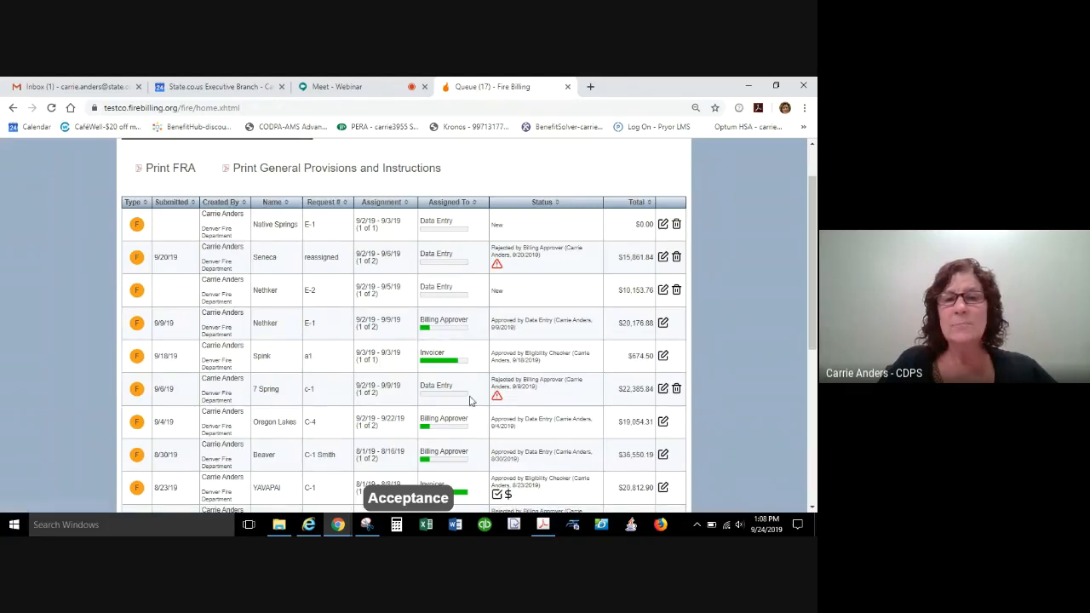
{"action": "scroll", "coordinate": [502, 385], "scroll_direction": "down", "scroll_amount": 5}
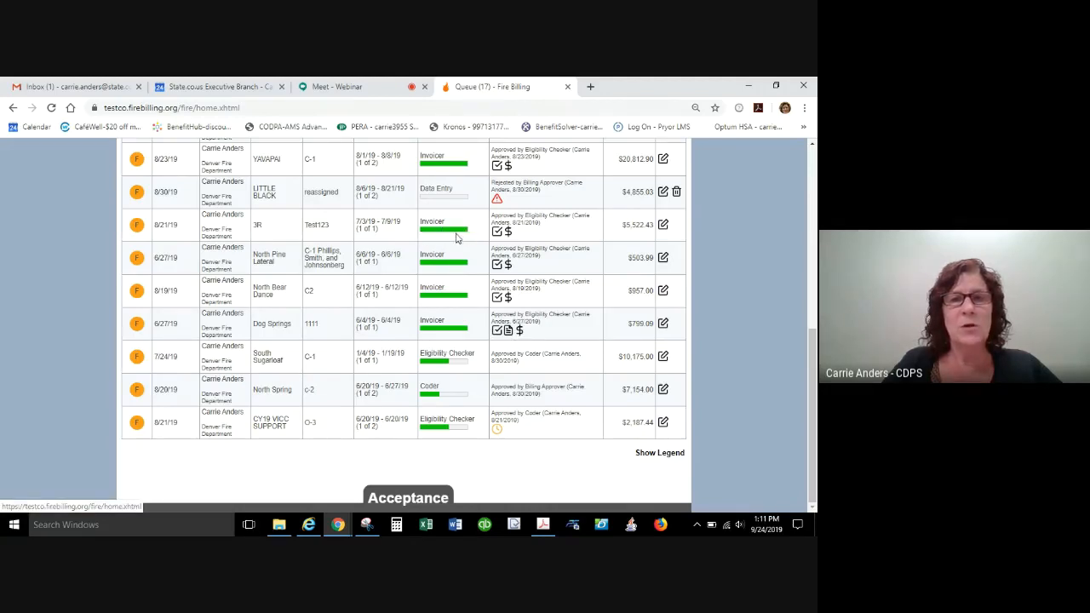
{"action": "mouse_move", "coordinate": [509, 235]}
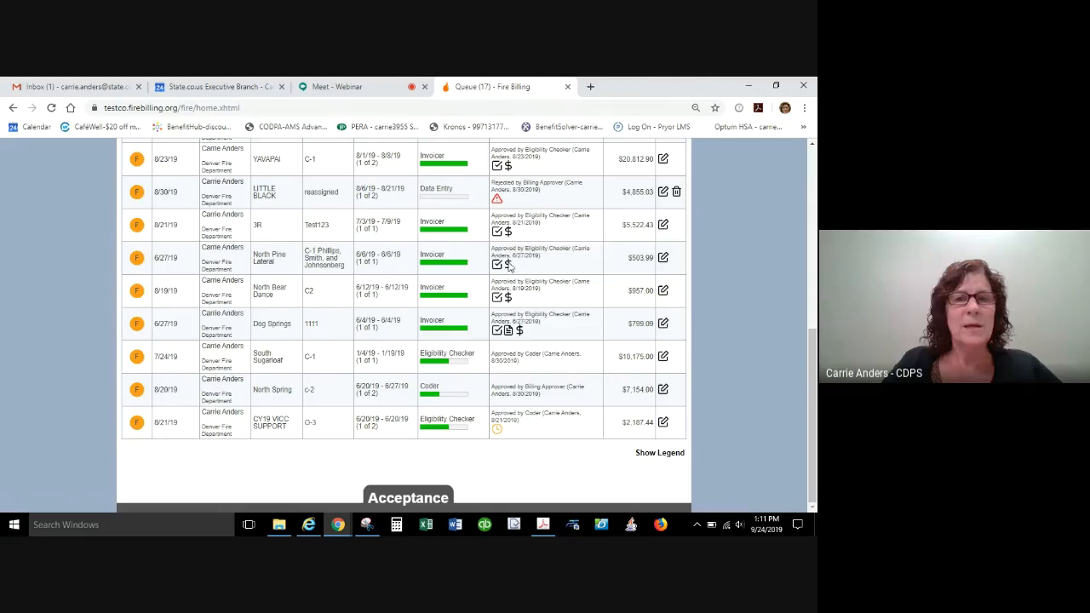
{"action": "mouse_move", "coordinate": [509, 266]}
{"action": "mouse_move", "coordinate": [509, 305]}
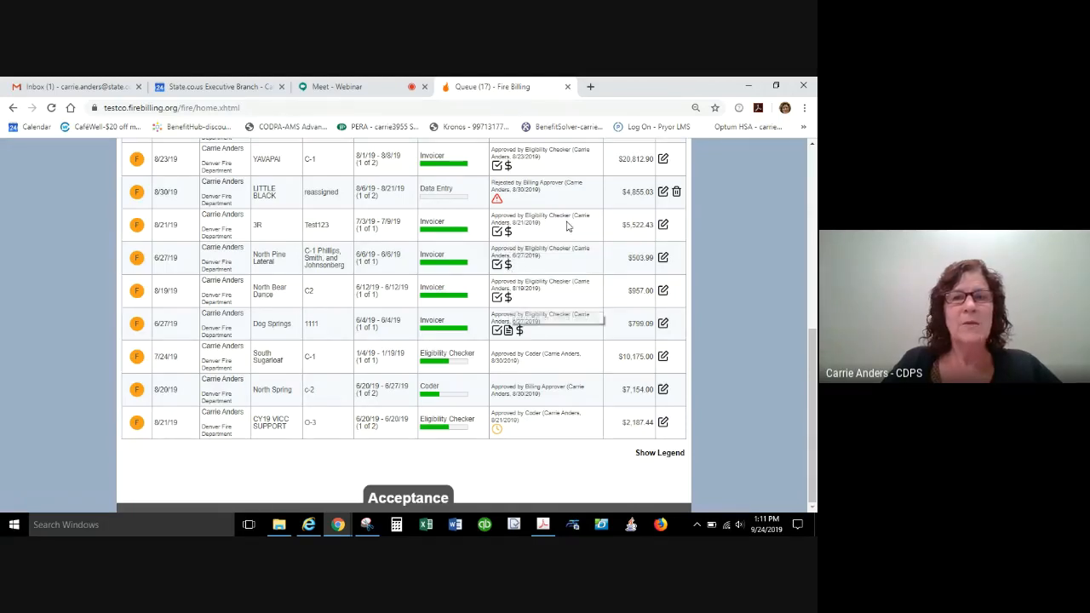
{"action": "scroll", "coordinate": [511, 282], "scroll_direction": "up", "scroll_amount": 3}
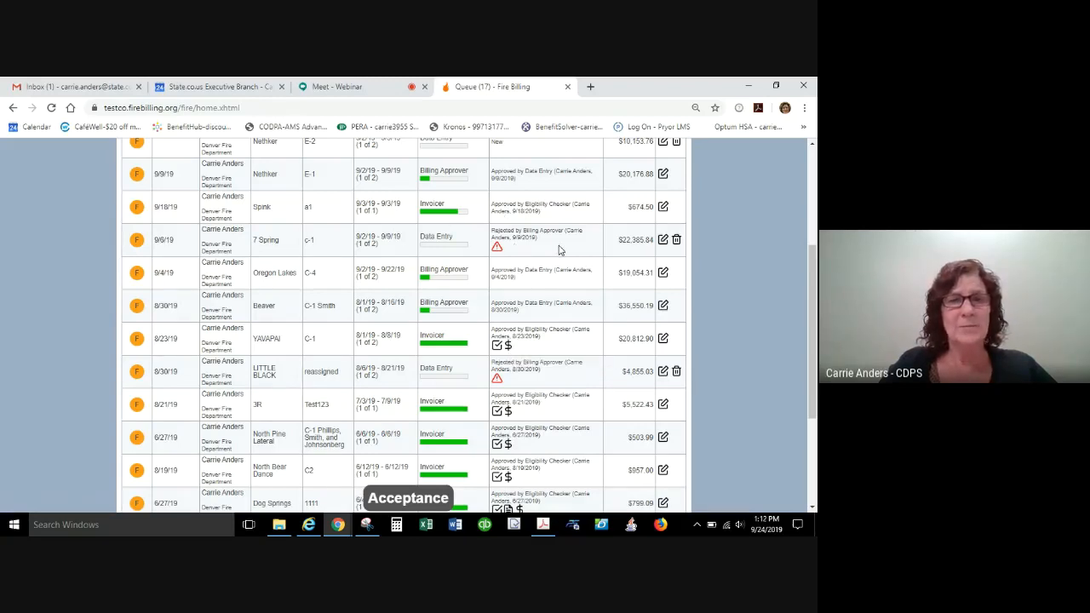
{"action": "scroll", "coordinate": [552, 227], "scroll_direction": "up", "scroll_amount": 3}
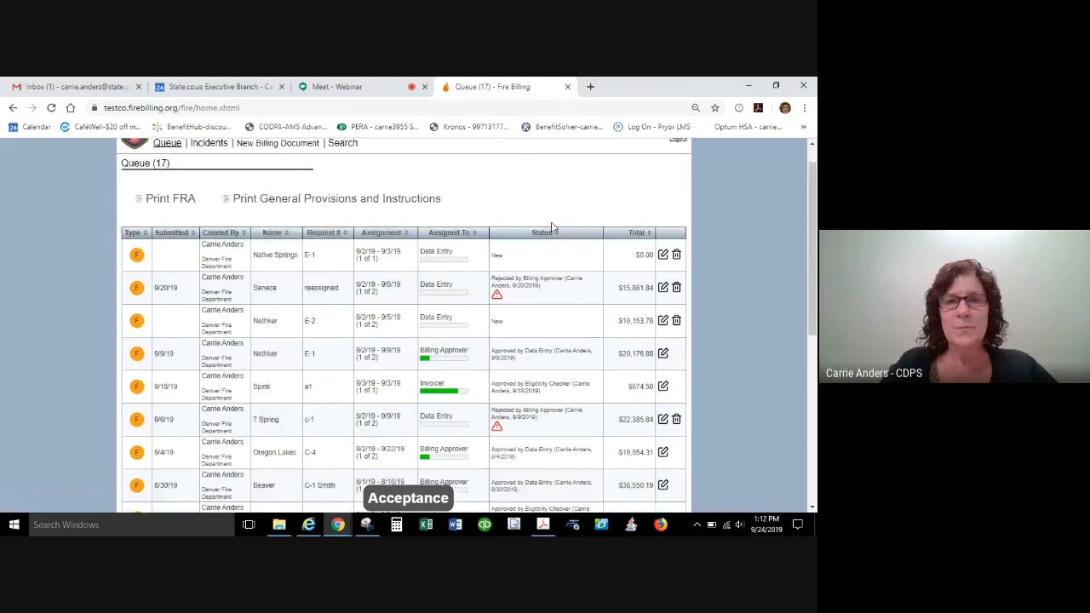
{"action": "scroll", "coordinate": [552, 228], "scroll_direction": "down", "scroll_amount": 3}
{"action": "scroll", "coordinate": [526, 330], "scroll_direction": "down", "scroll_amount": 5}
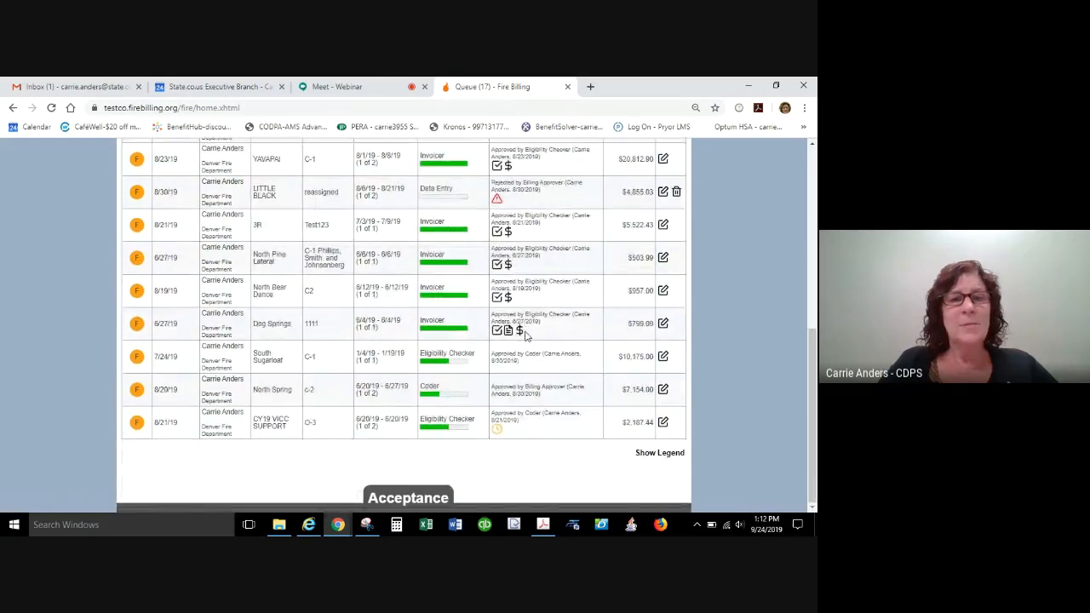
Create a new billing document of the Fire type.
{"action": "scroll", "coordinate": [526, 330], "scroll_direction": "up", "scroll_amount": 8}
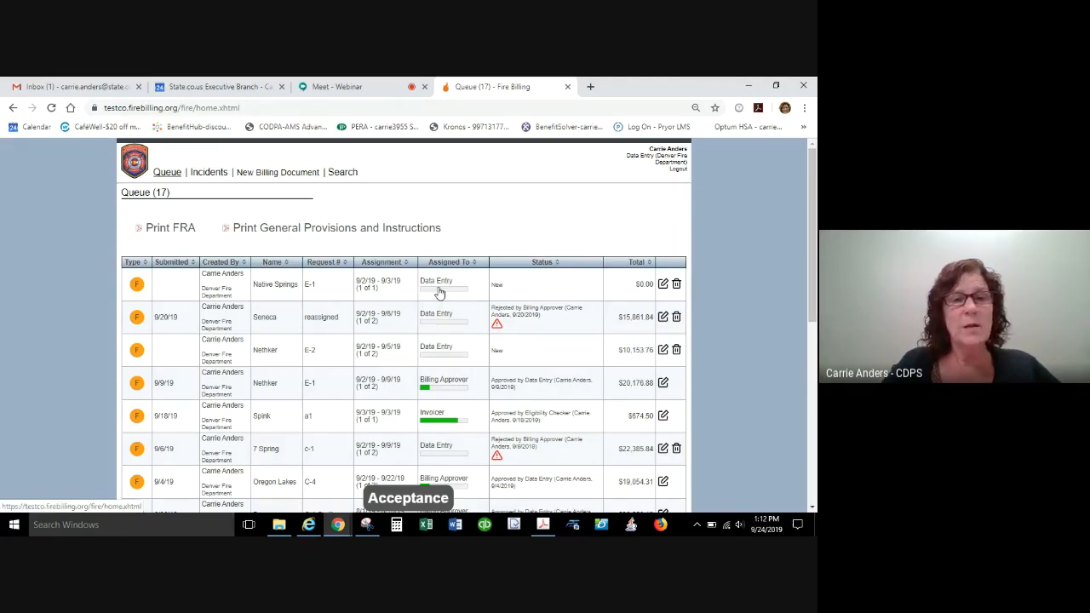
{"action": "left_click", "coordinate": [275, 175]}
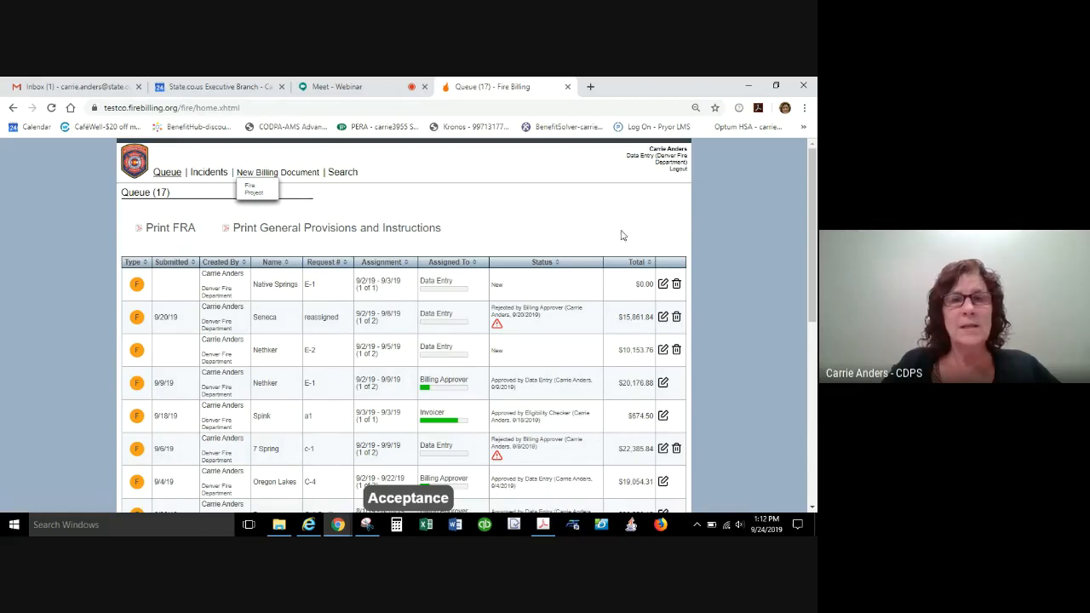
{"action": "left_click", "coordinate": [652, 160]}
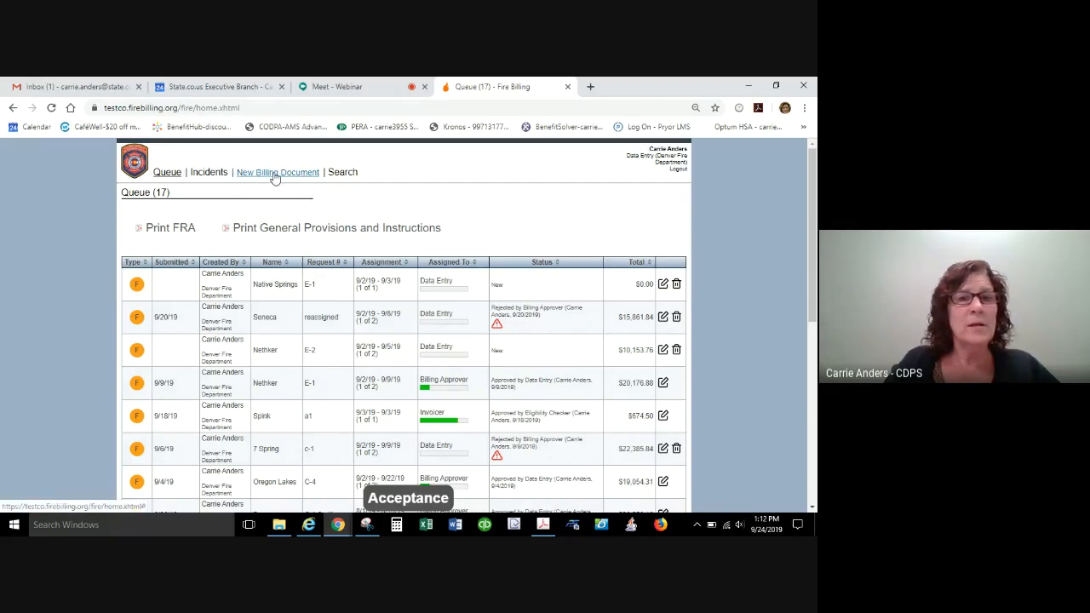
{"action": "mouse_move", "coordinate": [275, 177]}
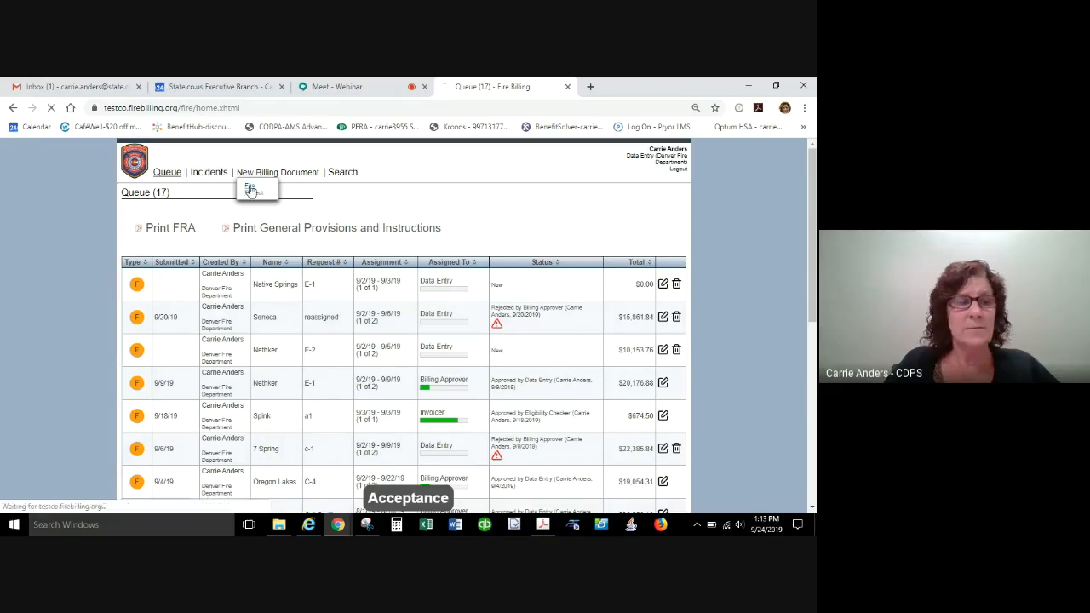
{"action": "left_click", "coordinate": [250, 189]}
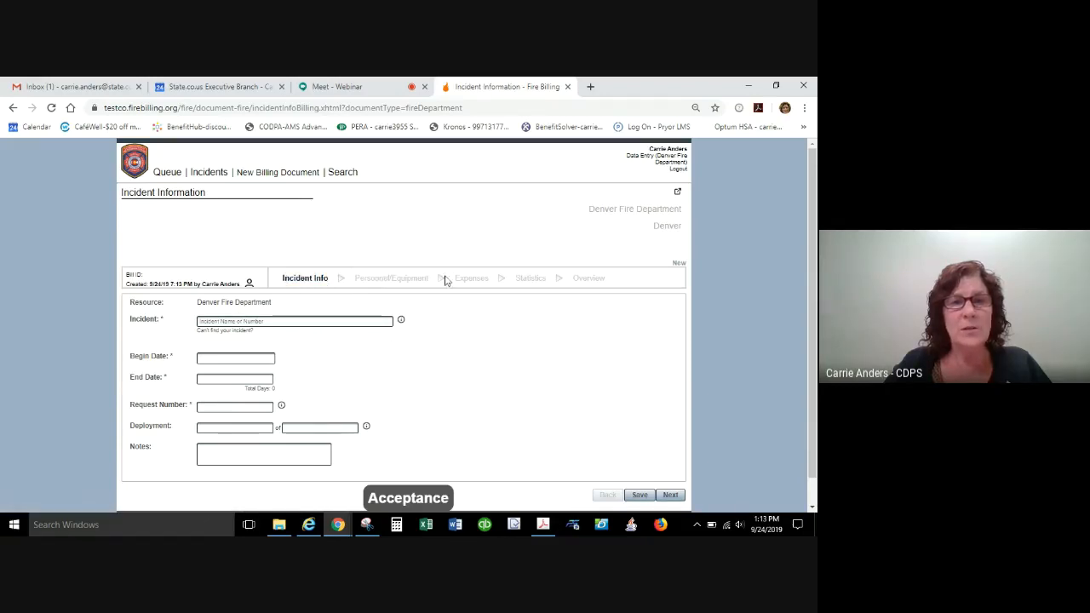
Try to find the incident by the name "Lost Jack Lake" and clear the entry.
{"action": "left_click", "coordinate": [309, 319]}
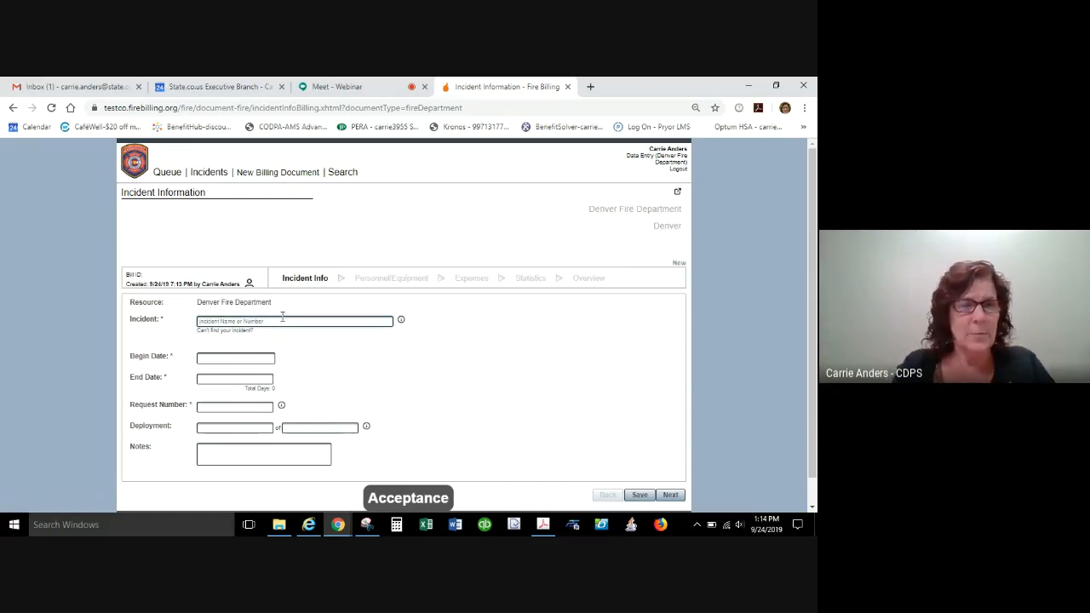
{"action": "type", "text": "test"}
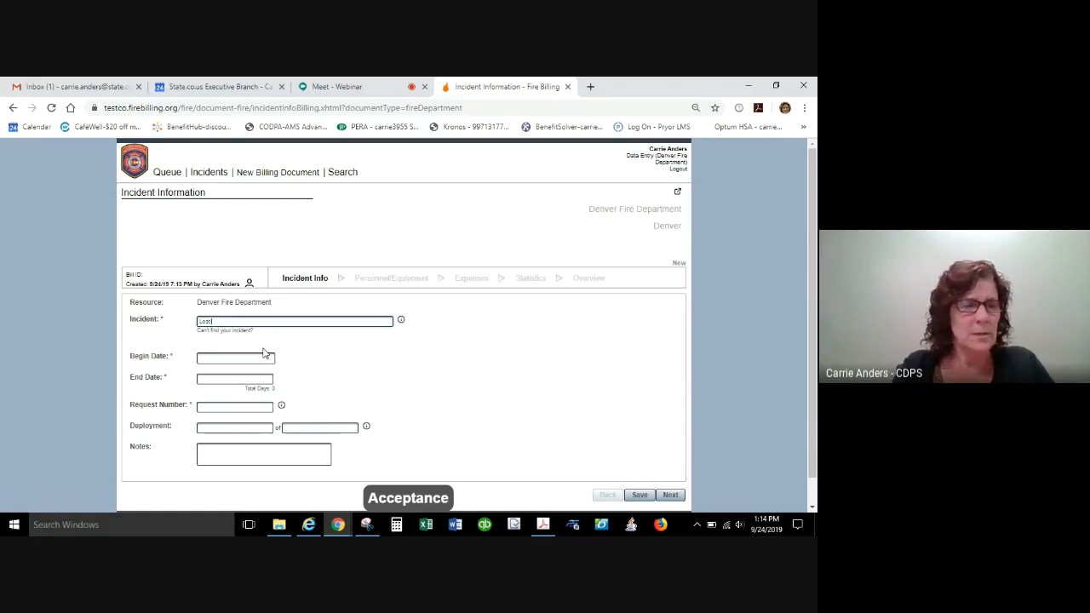
{"action": "type", "text": " Jack"}
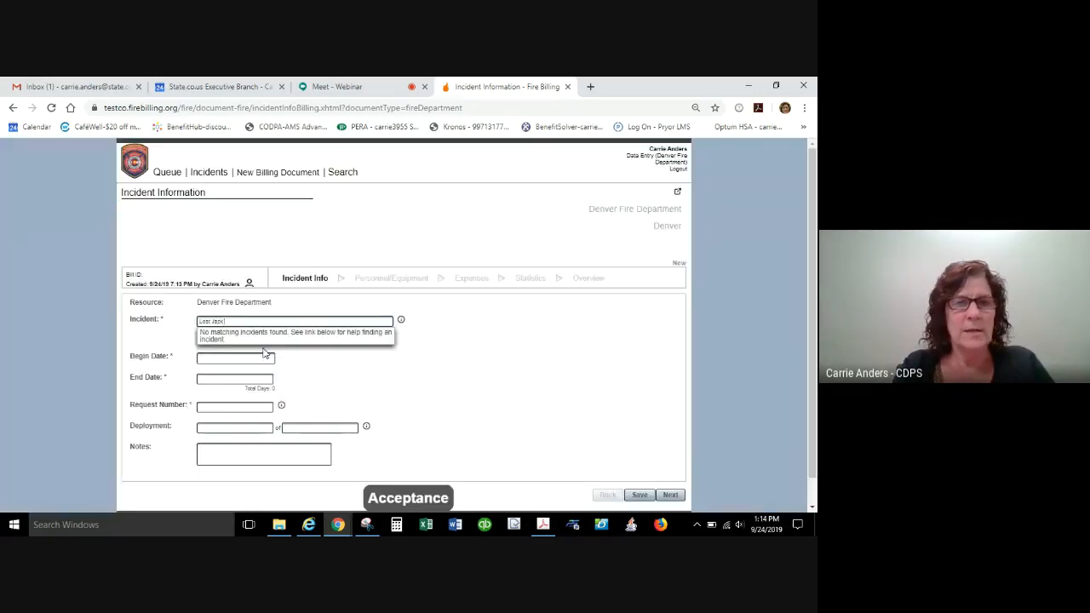
{"action": "type", "text": " Lake"}
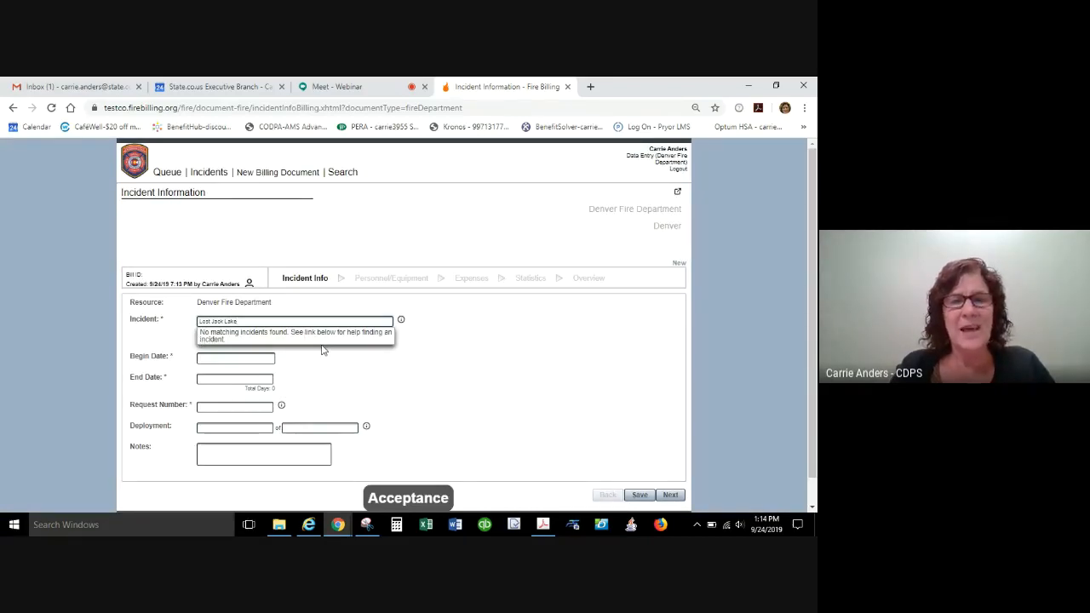
{"action": "key", "text": "BackSpace"}
{"action": "key", "text": "BackSpace"}
{"action": "key", "text": "BackSpace"}
{"action": "key", "text": "BackSpace"}
{"action": "key", "text": "BackSpace"}
{"action": "key", "text": "BackSpace"}
{"action": "key", "text": "BackSpace"}
{"action": "key", "text": "BackSpace"}
{"action": "key", "text": "BackSpace"}
{"action": "key", "text": "BackSpace"}
{"action": "key", "text": "BackSpace"}
{"action": "key", "text": "BackSpace"}
{"action": "key", "text": "BackSpace"}
{"action": "key", "text": "BackSpace"}
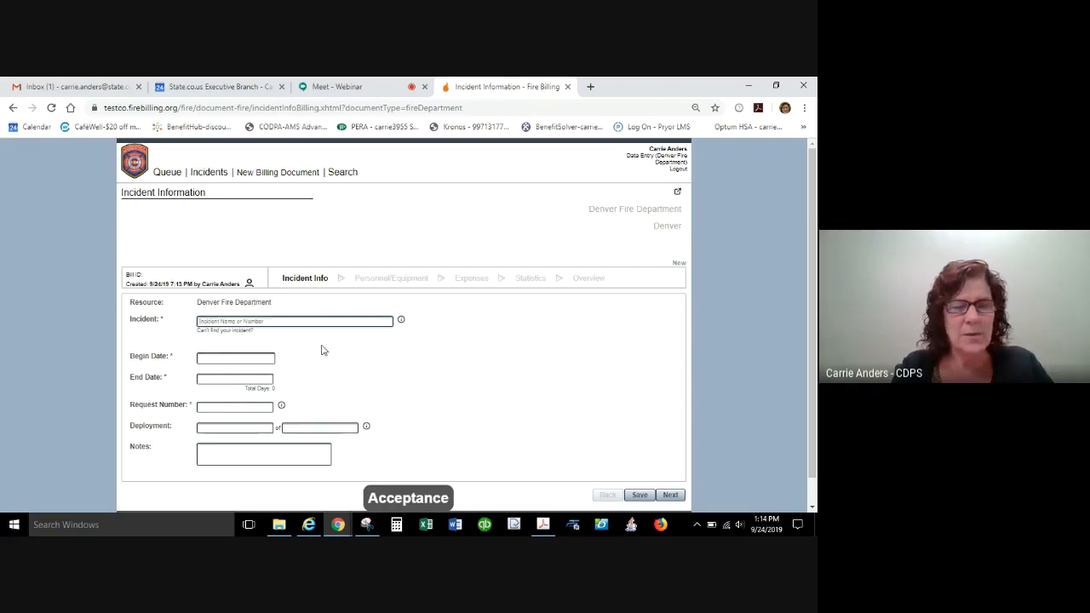
Try to find the incident by the number AKSWS-904652, including a variant with a hyphen after AK, and leave the field.
{"action": "type", "text": "AKSWS"}
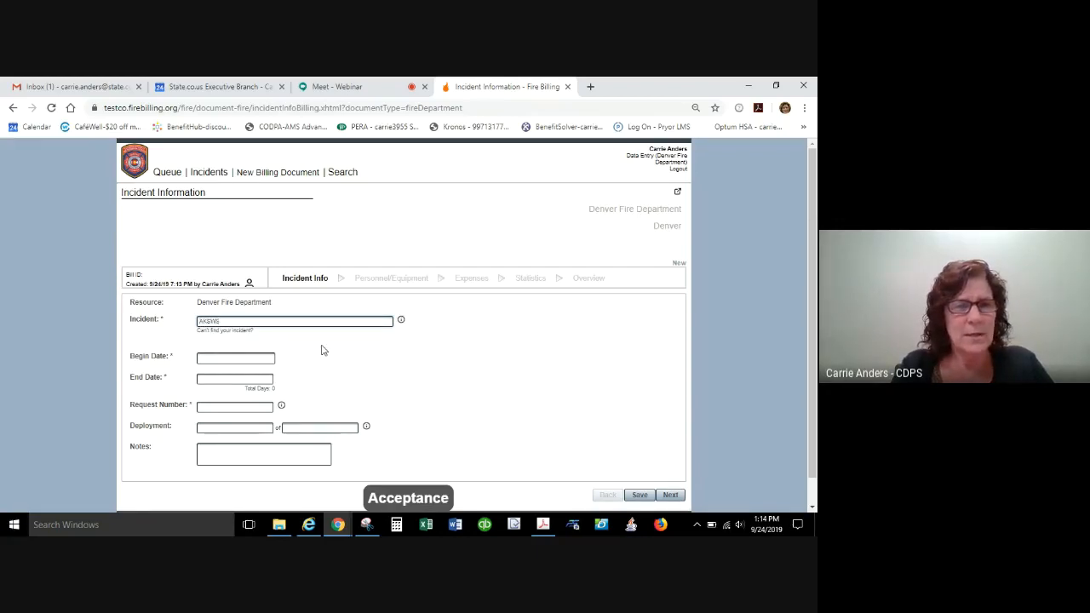
{"action": "type", "text": "-"}
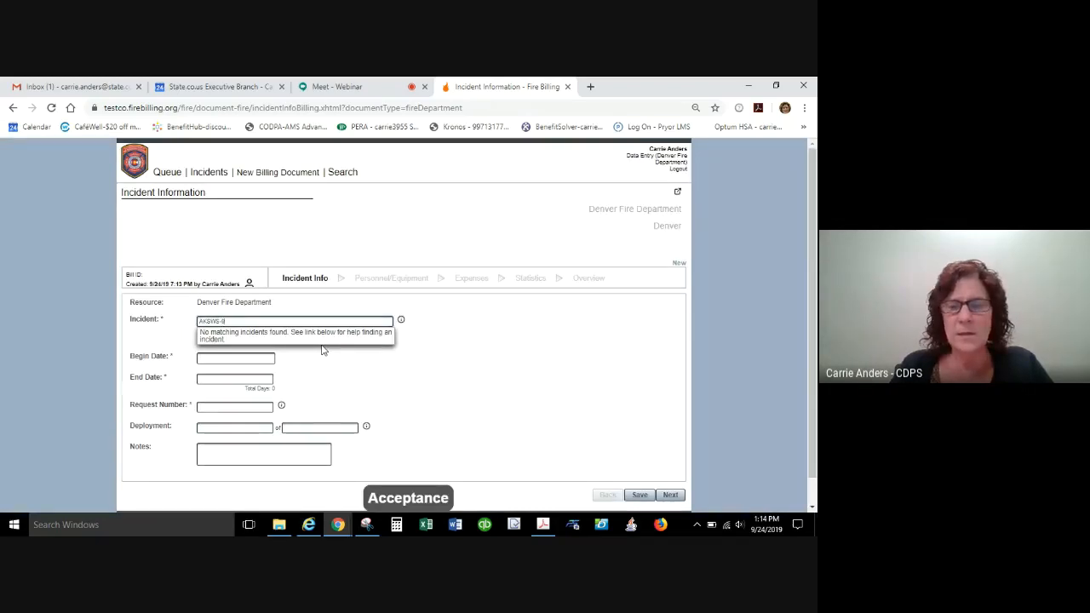
{"action": "type", "text": "904882"}
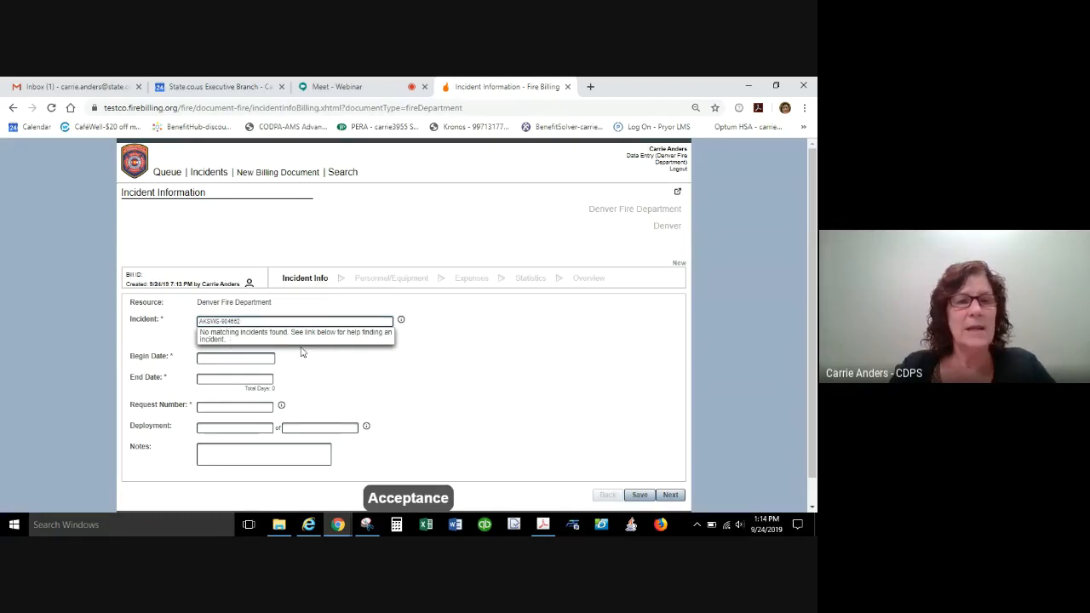
{"action": "triple_click", "coordinate": [205, 321]}
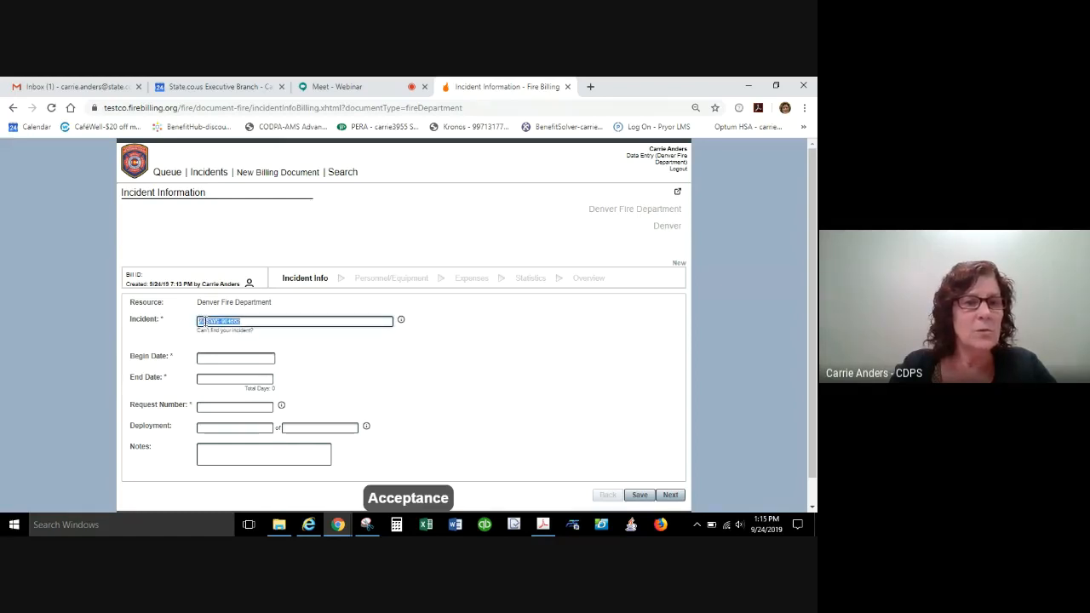
{"action": "left_click", "coordinate": [203, 322]}
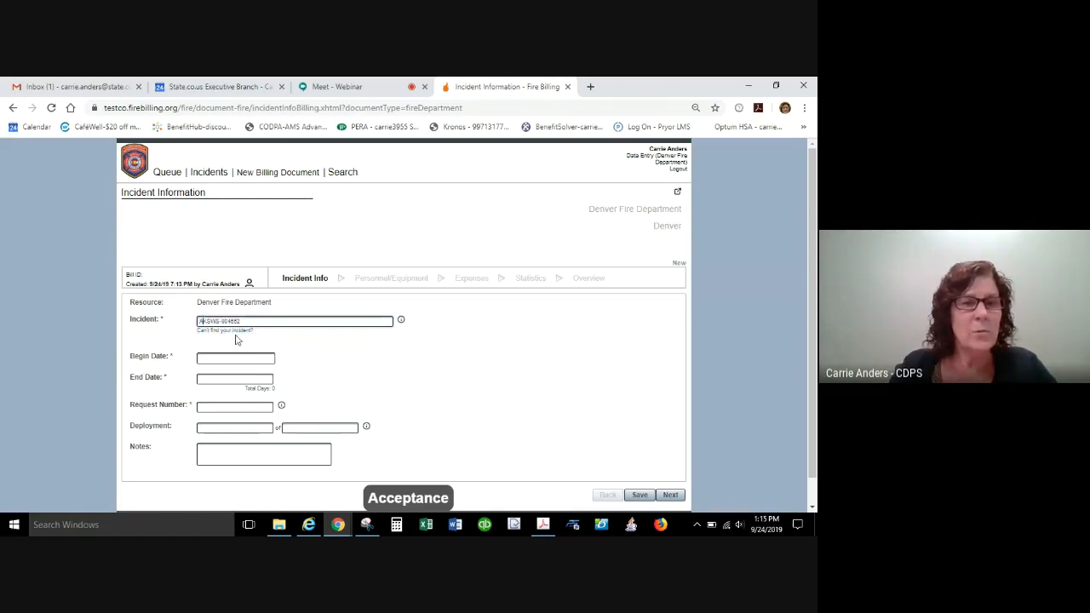
{"action": "type", "text": "-"}
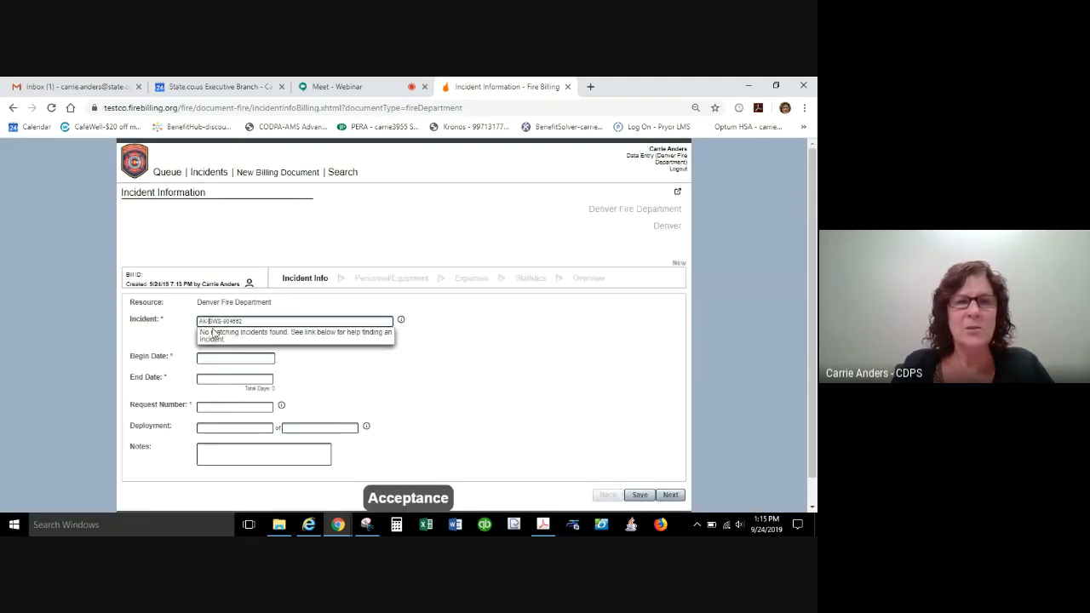
{"action": "key", "text": "BackSpace"}
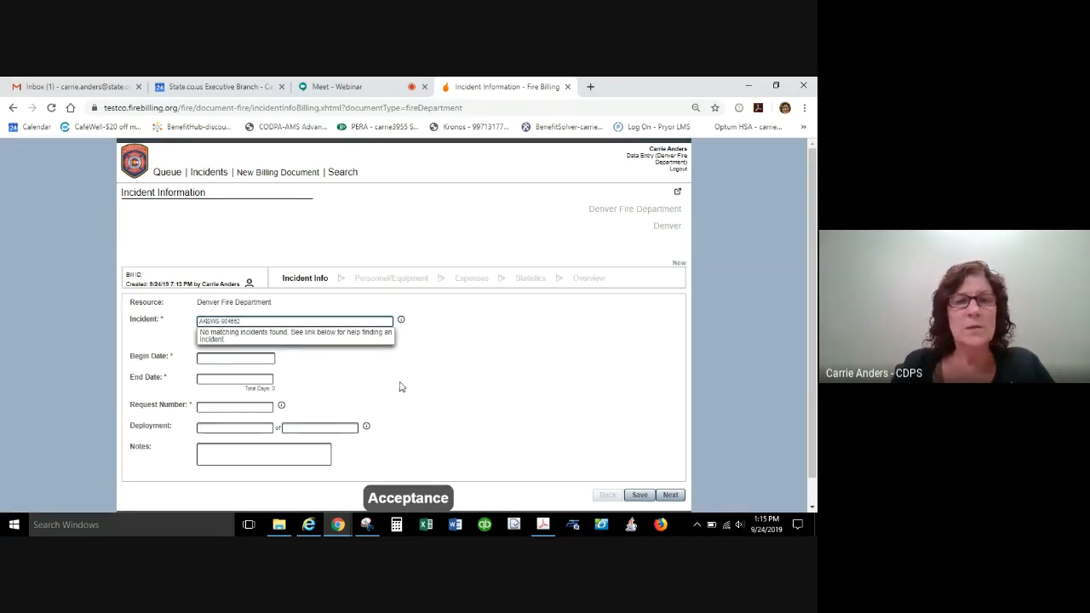
{"action": "left_click", "coordinate": [438, 352]}
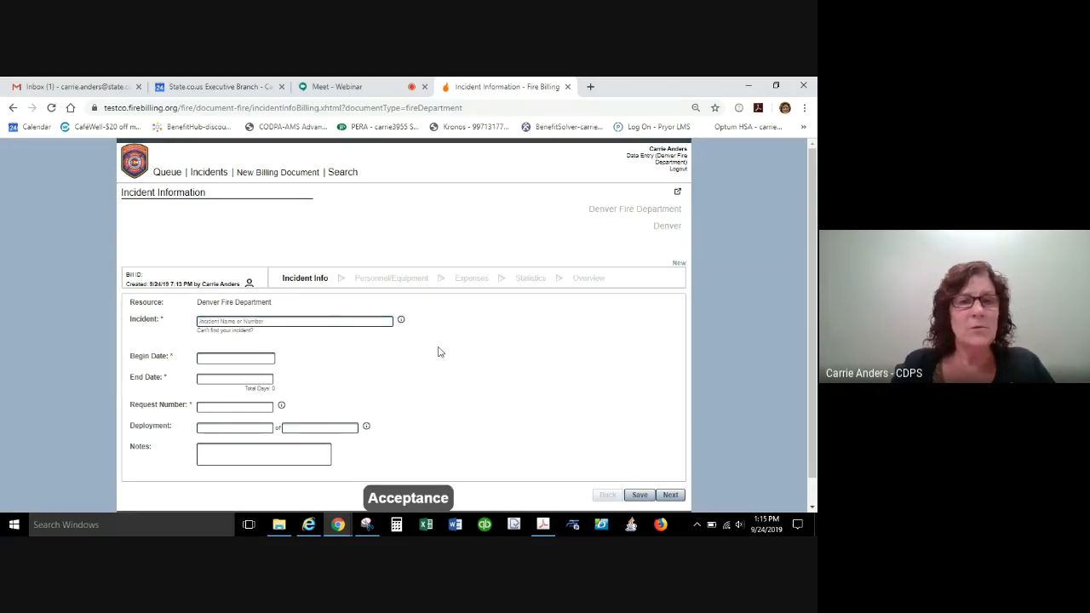
Add the out-of-state incident through the national IRWIN search with year 2019 and number AKSWS-904652.
{"action": "left_click", "coordinate": [218, 332]}
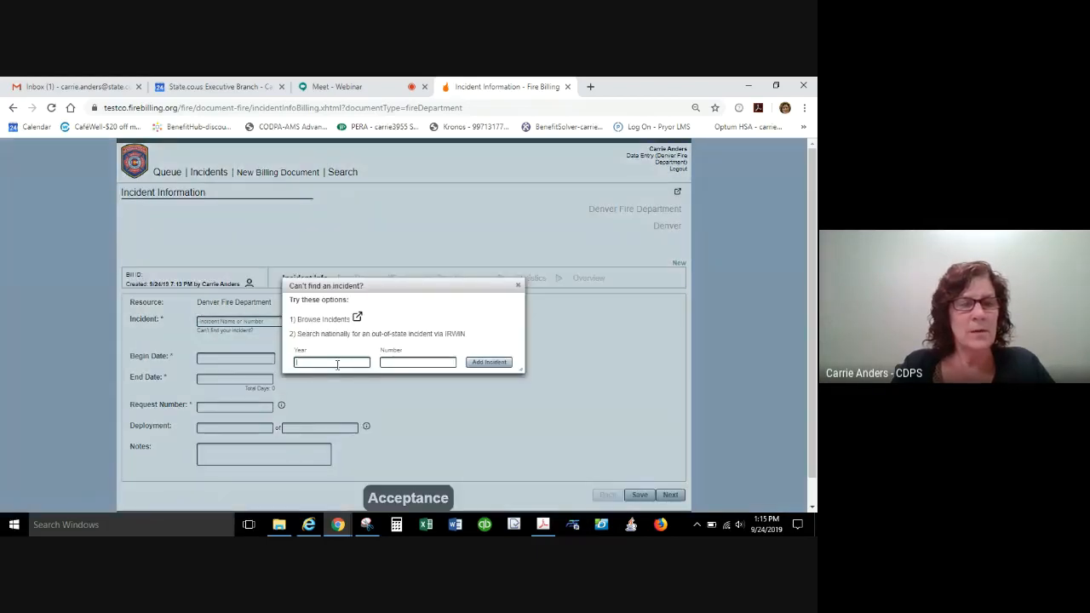
{"action": "type", "text": "2019"}
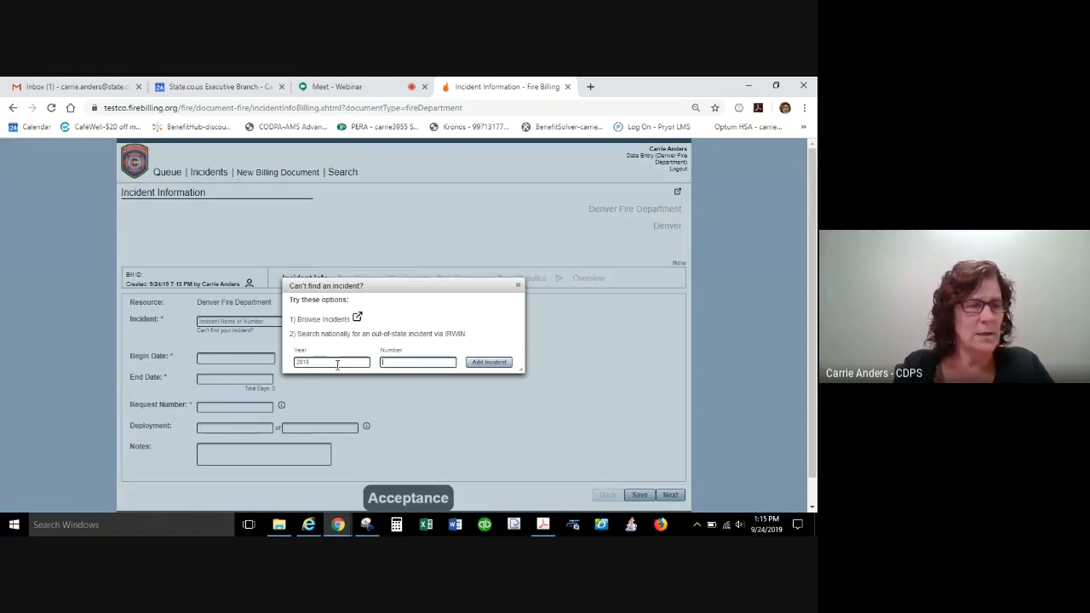
{"action": "type", "text": "AR"}
{"action": "type", "text": "SWS"}
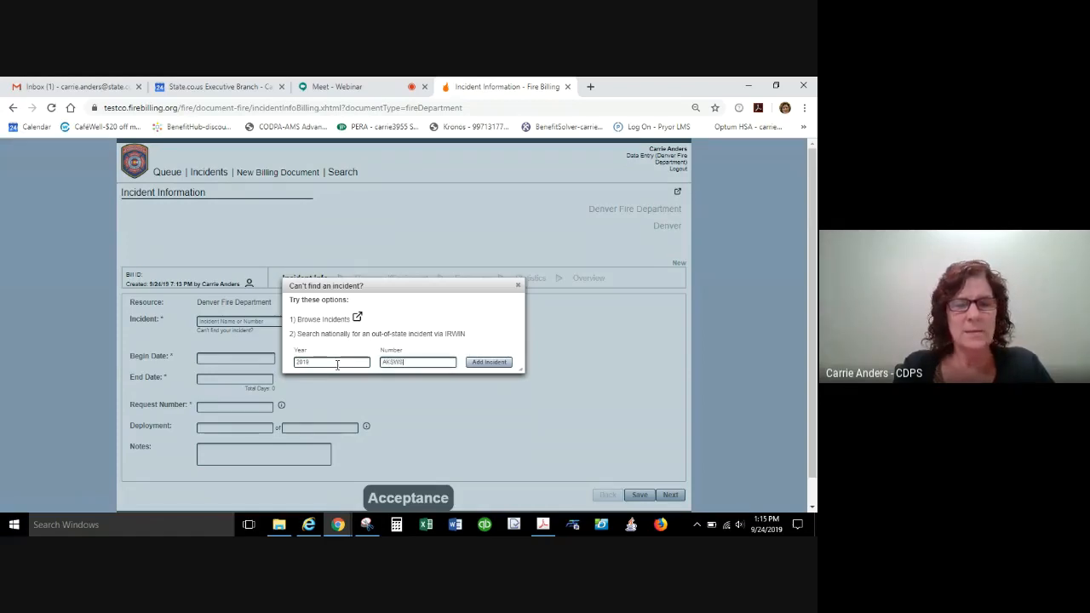
{"action": "type", "text": "-80"}
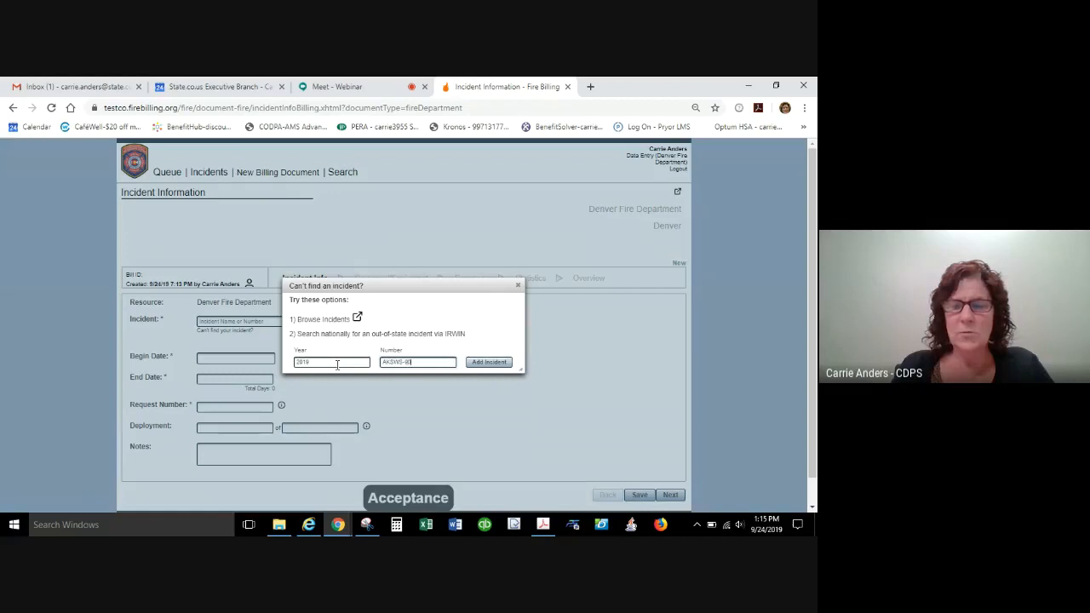
{"action": "type", "text": "4662"}
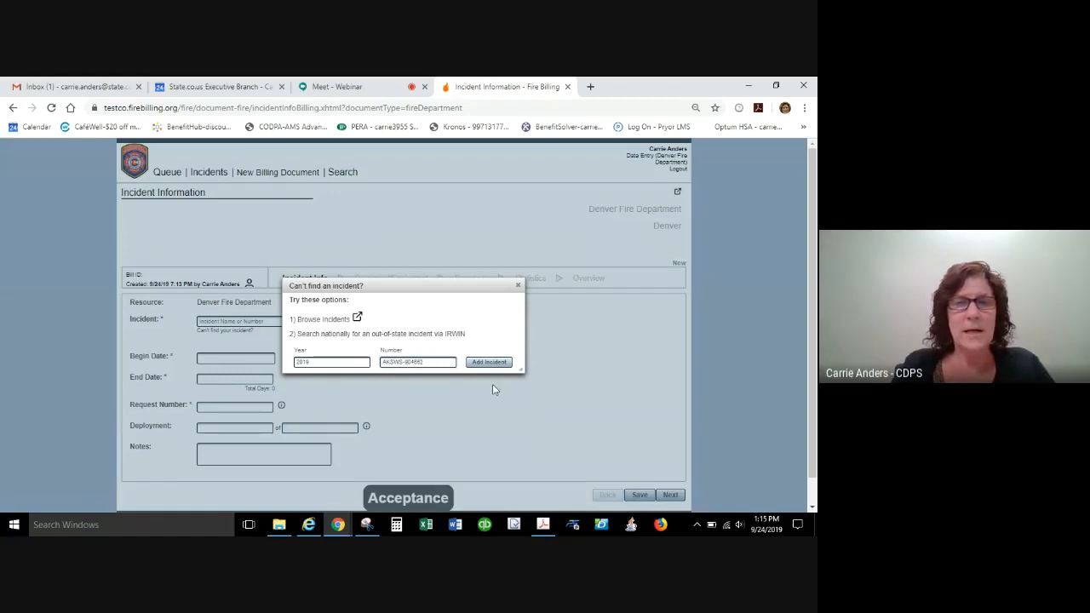
{"action": "left_click", "coordinate": [492, 366]}
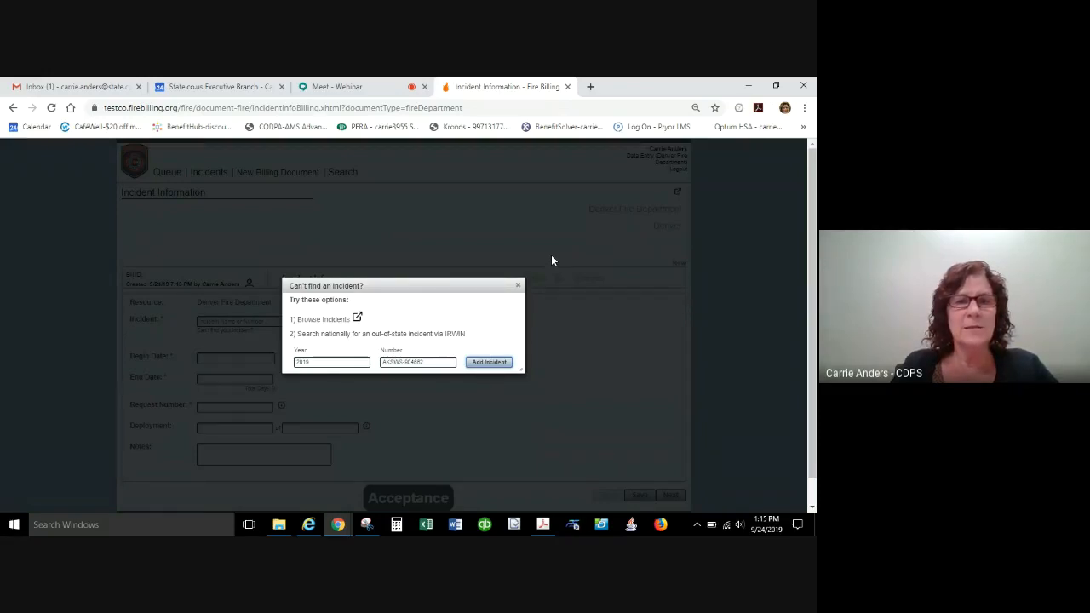
{"action": "left_click", "coordinate": [488, 362]}
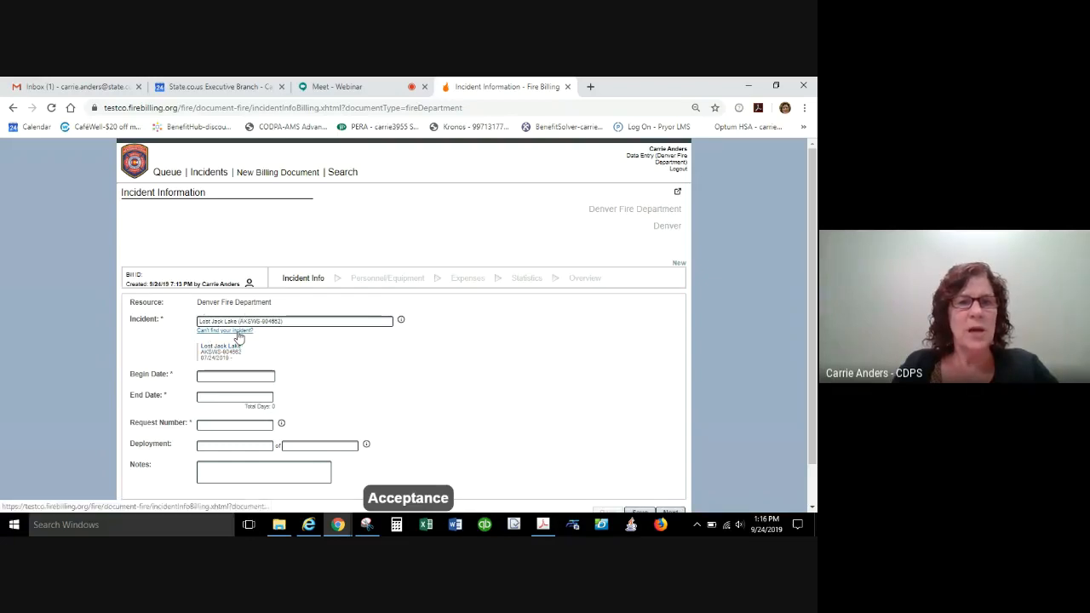
Set the billing document's begin date to 09/02/2019 and its end date to 09/05/2019.
{"action": "left_click", "coordinate": [221, 377]}
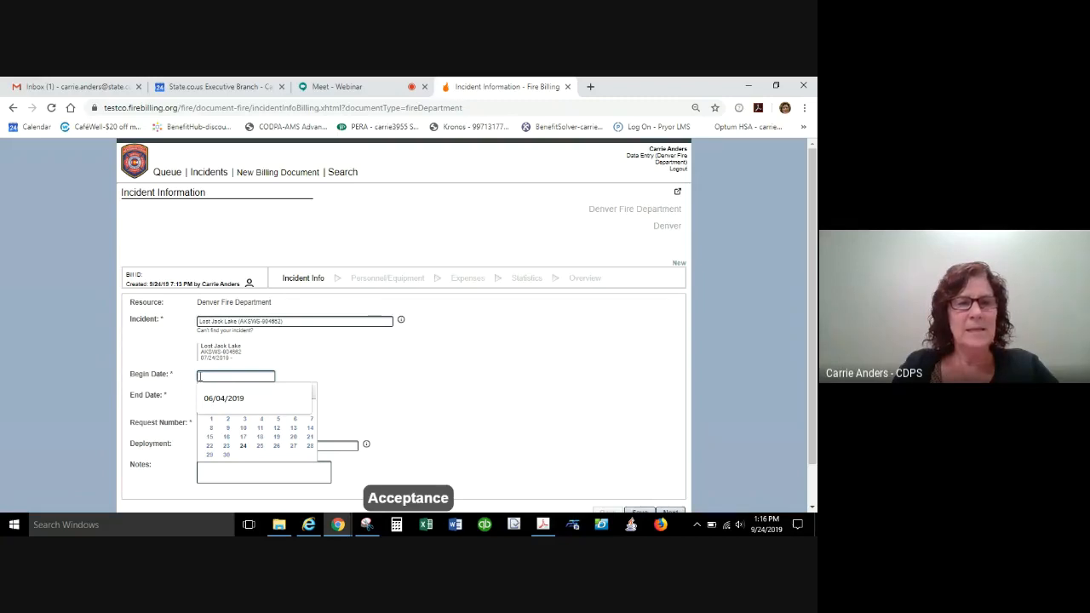
{"action": "left_click", "coordinate": [305, 375]}
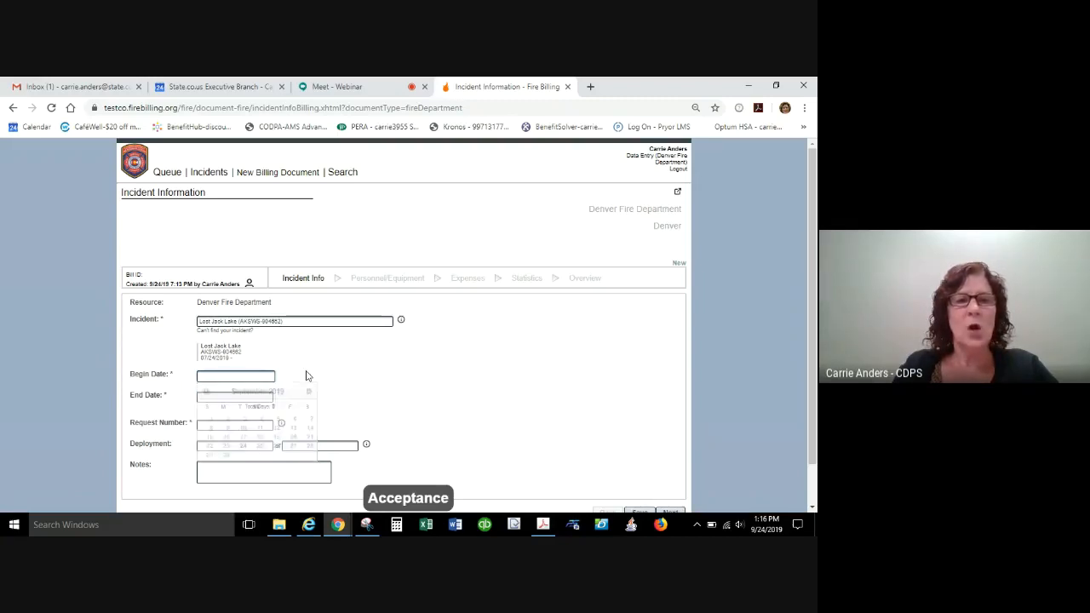
{"action": "left_click", "coordinate": [261, 379]}
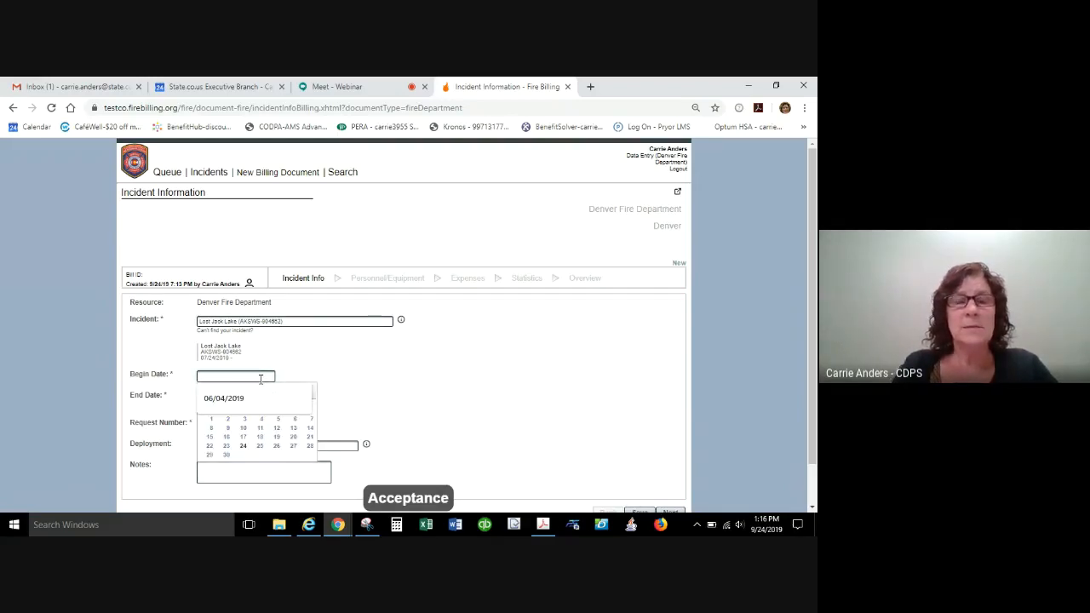
{"action": "left_click", "coordinate": [228, 422]}
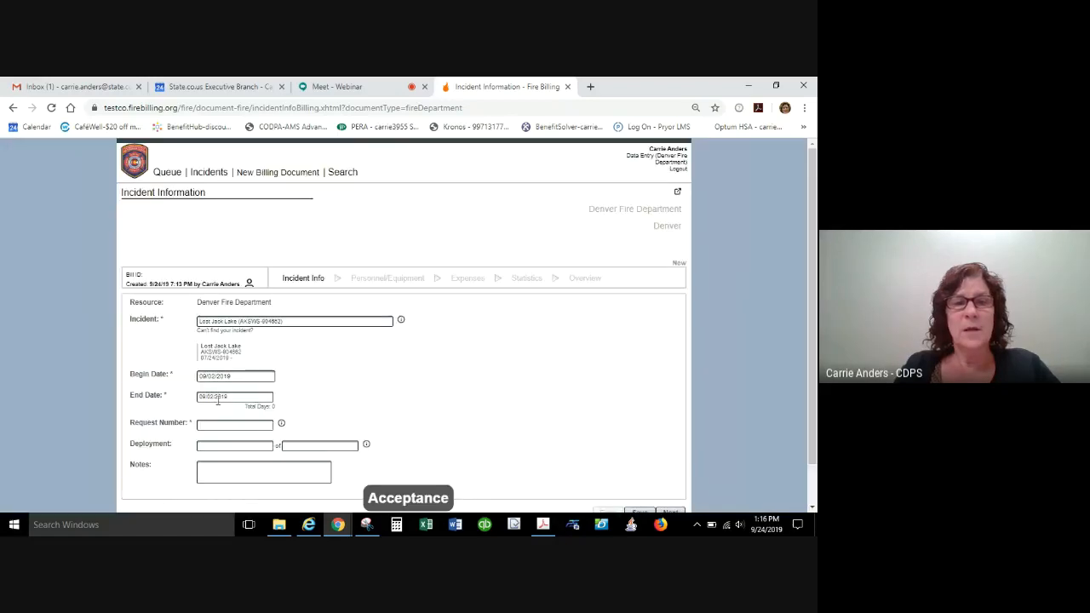
{"action": "left_click", "coordinate": [240, 398]}
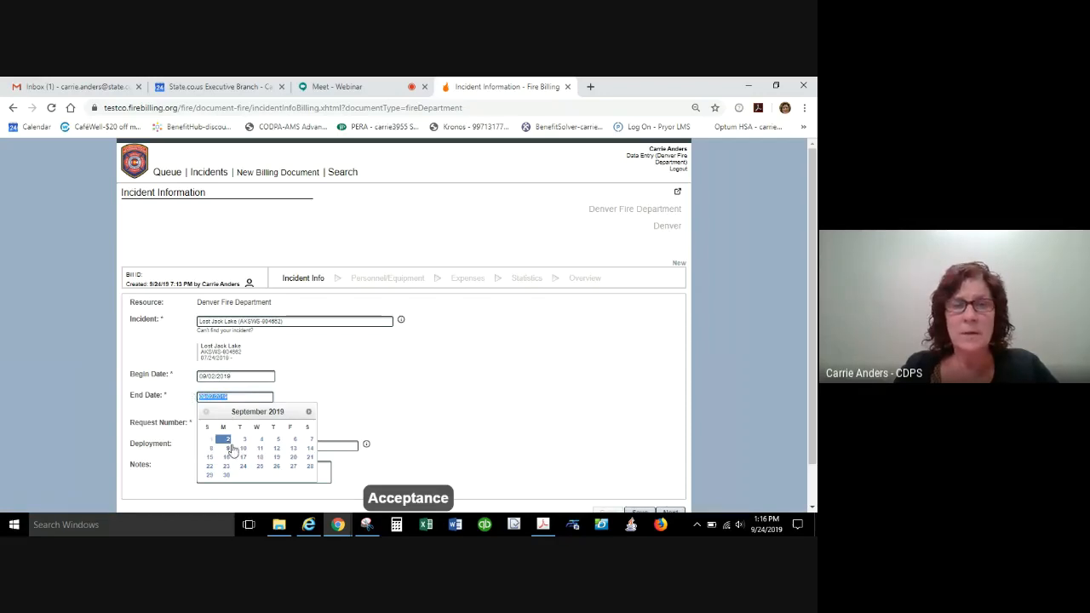
{"action": "left_click", "coordinate": [278, 439]}
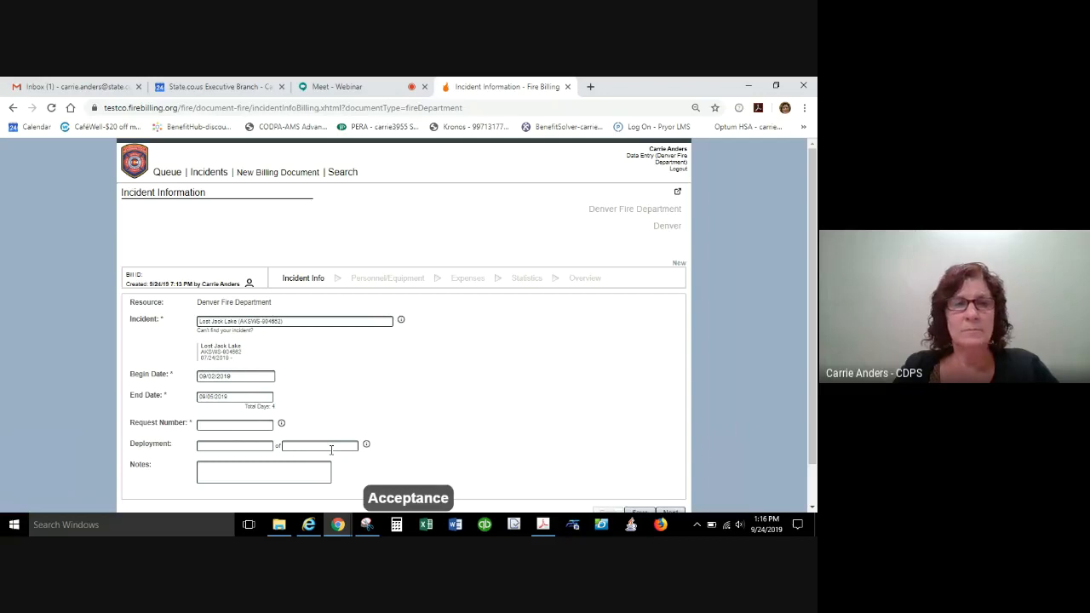
View the help example for the request number and close it.
{"action": "left_click", "coordinate": [234, 423]}
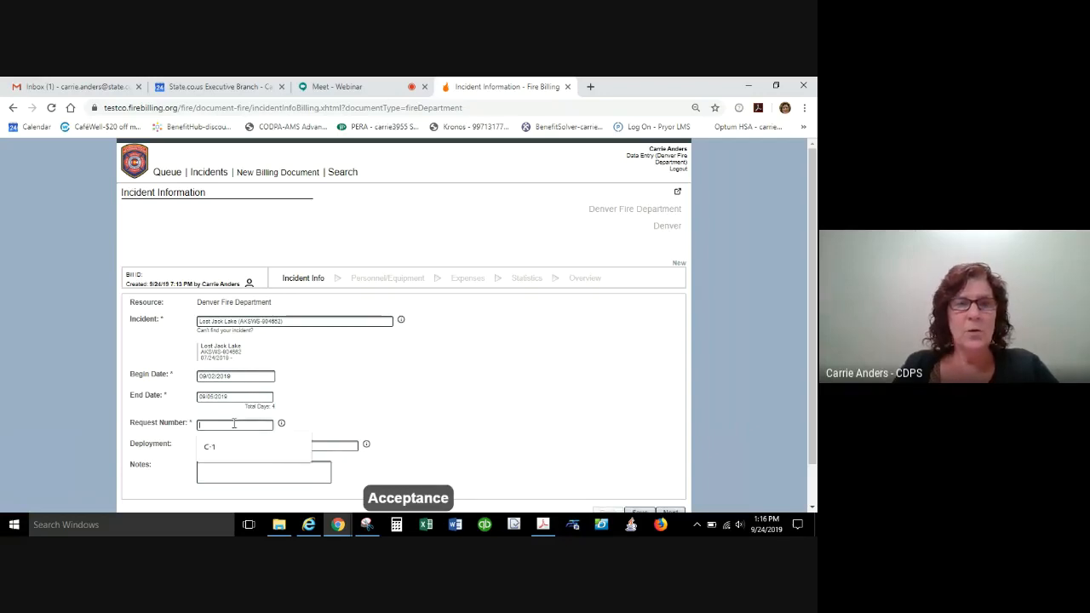
{"action": "left_click", "coordinate": [282, 425]}
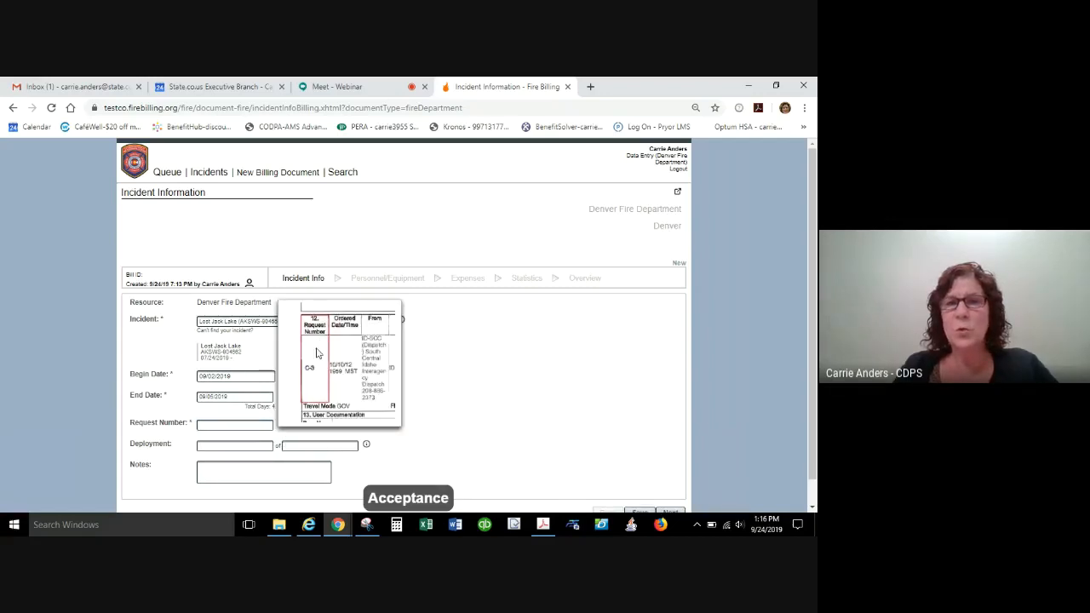
{"action": "left_click", "coordinate": [220, 427]}
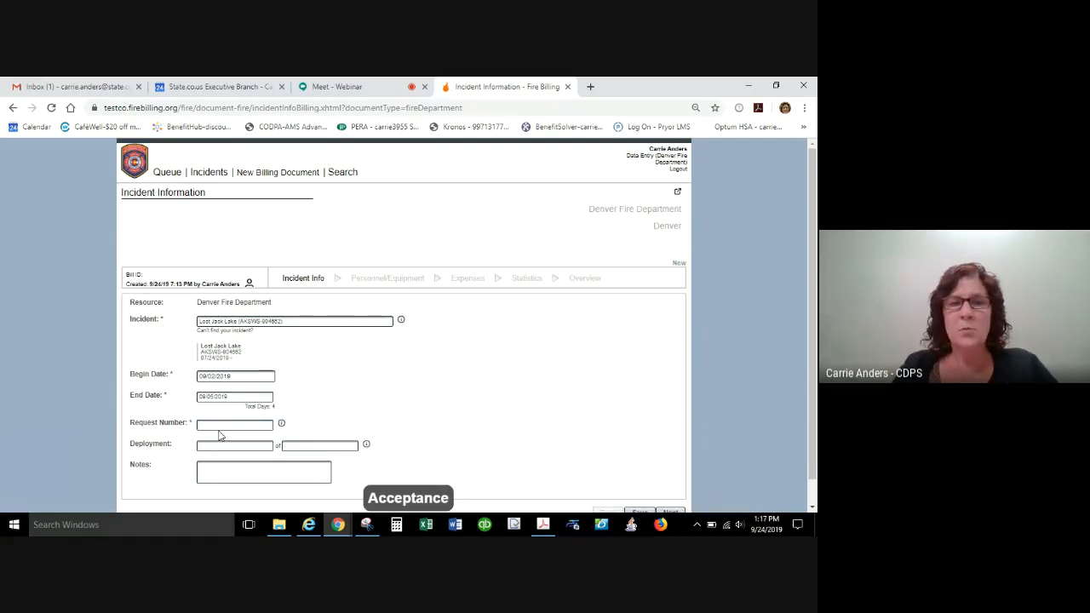
Enter the sample request number C-3 with an engine designation, and replace that designation with a surname.
{"action": "left_click", "coordinate": [220, 427]}
{"action": "type", "text": "C"}
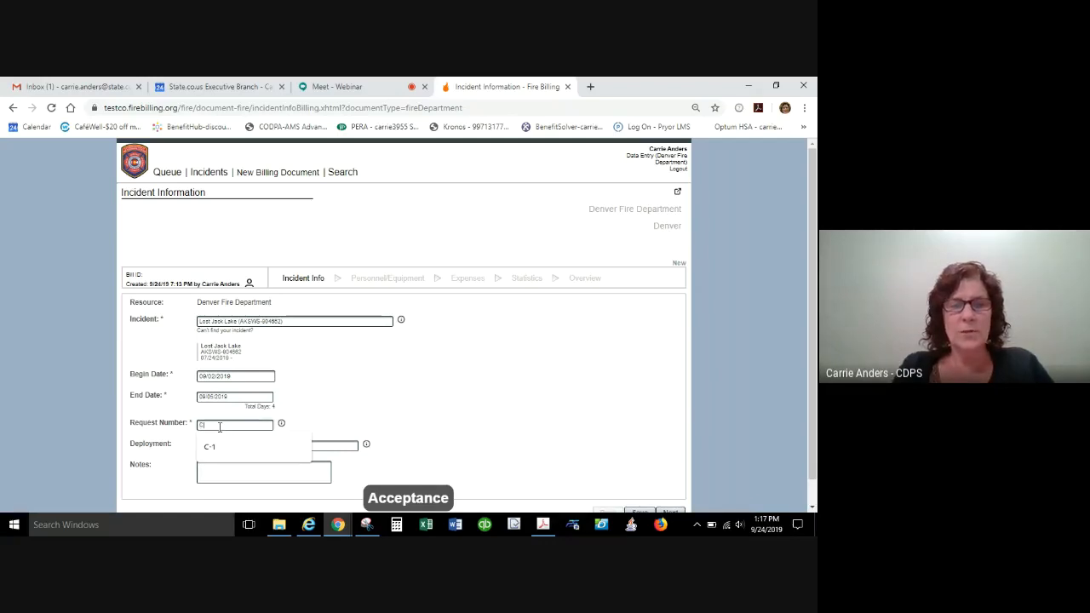
{"action": "type", "text": "O"}
{"action": "key", "text": "BackSpace"}
{"action": "type", "text": "-3"}
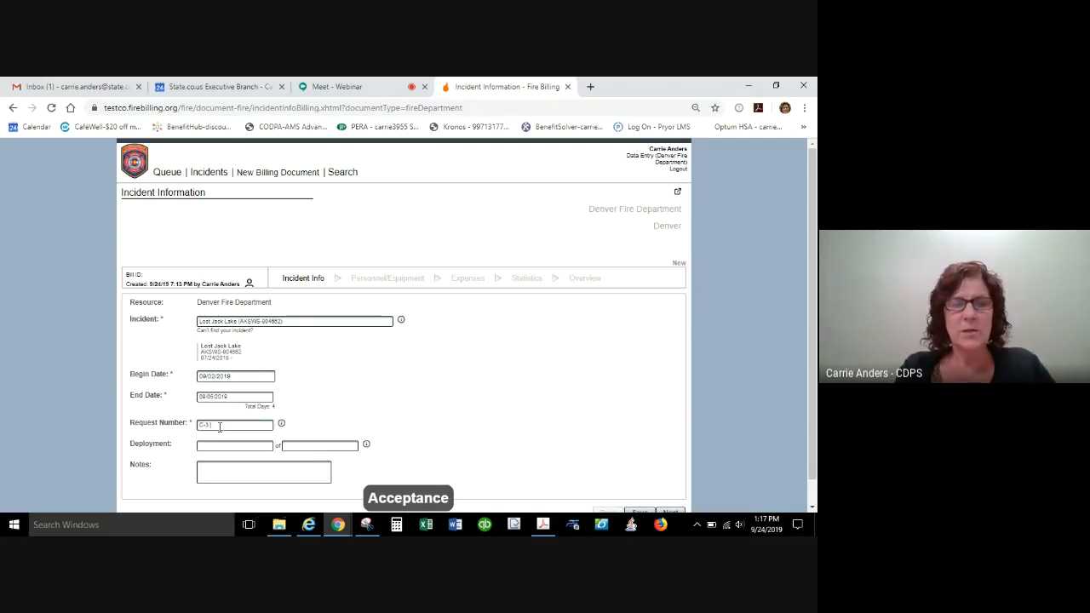
{"action": "type", "text": " Engi"}
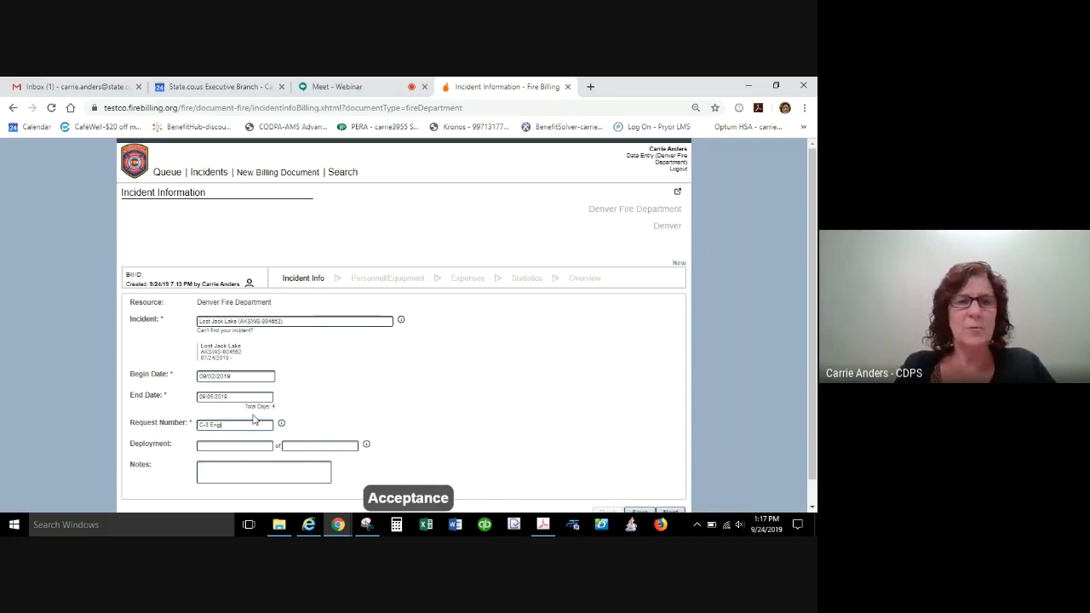
{"action": "type", "text": "ne 12Smith"}
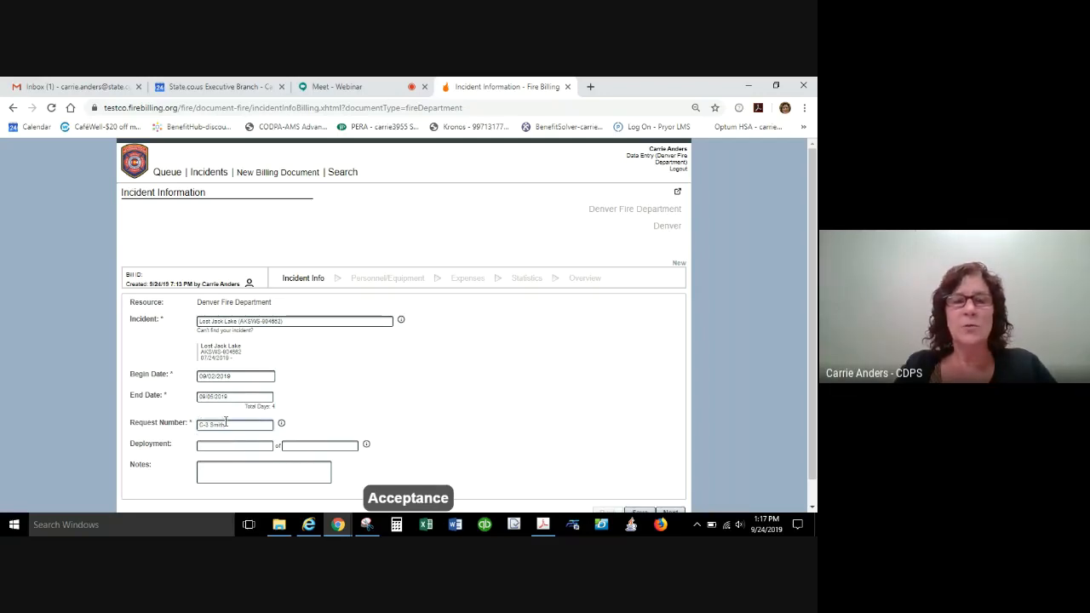
Replace the request number with the sample entry "reassigned".
{"action": "left_click_drag", "start_coordinate": [231, 424], "coordinate": [130, 394]}
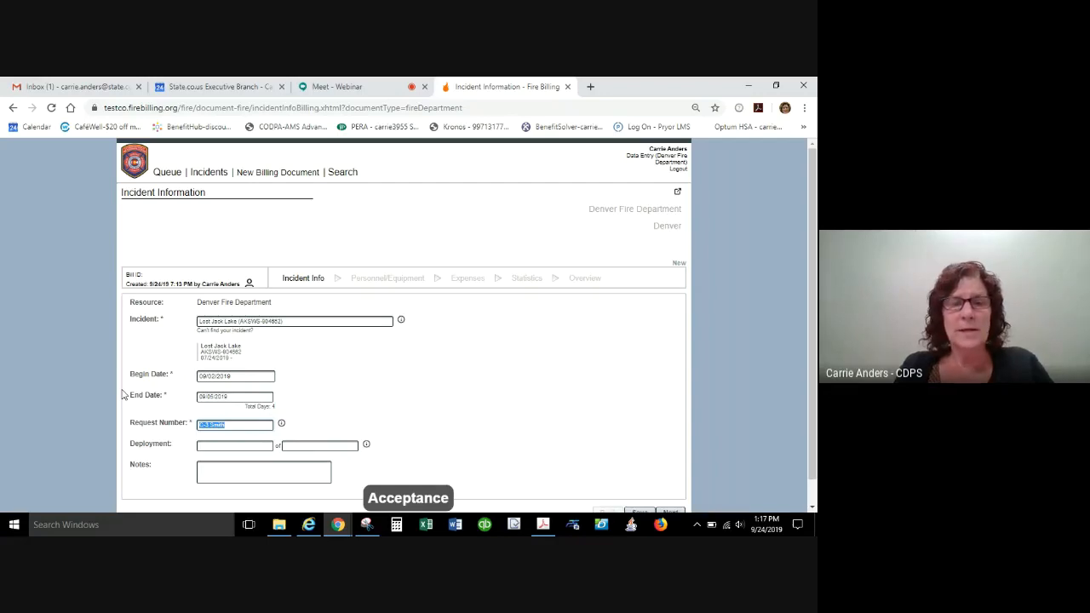
{"action": "type", "text": "test"}
{"action": "type", "text": "ed"}
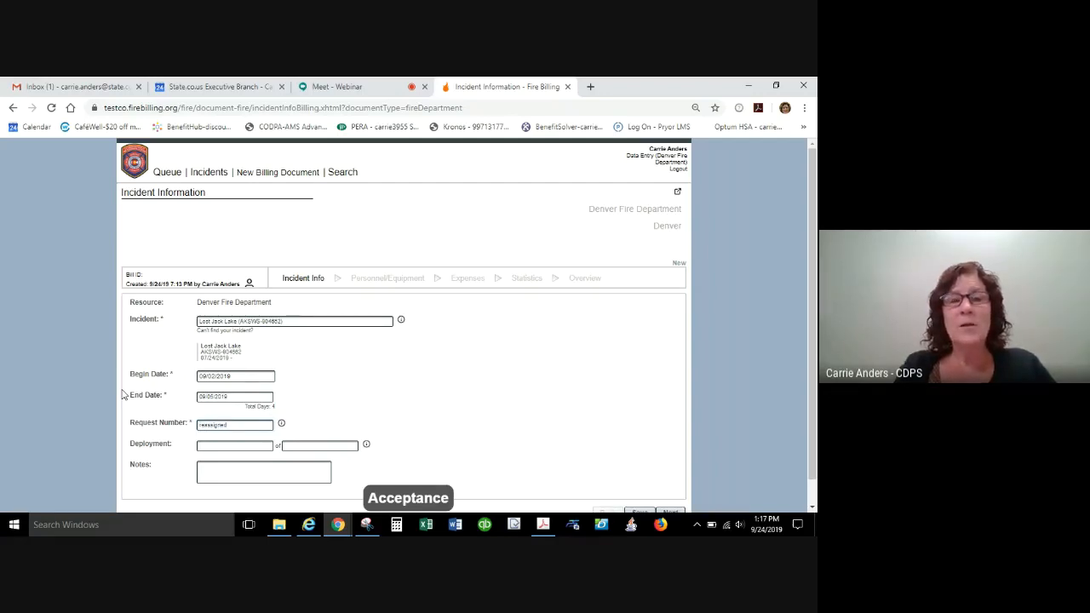
Fill in the deployment as 1 of 2.
{"action": "left_click", "coordinate": [220, 446]}
{"action": "type", "text": "1"}
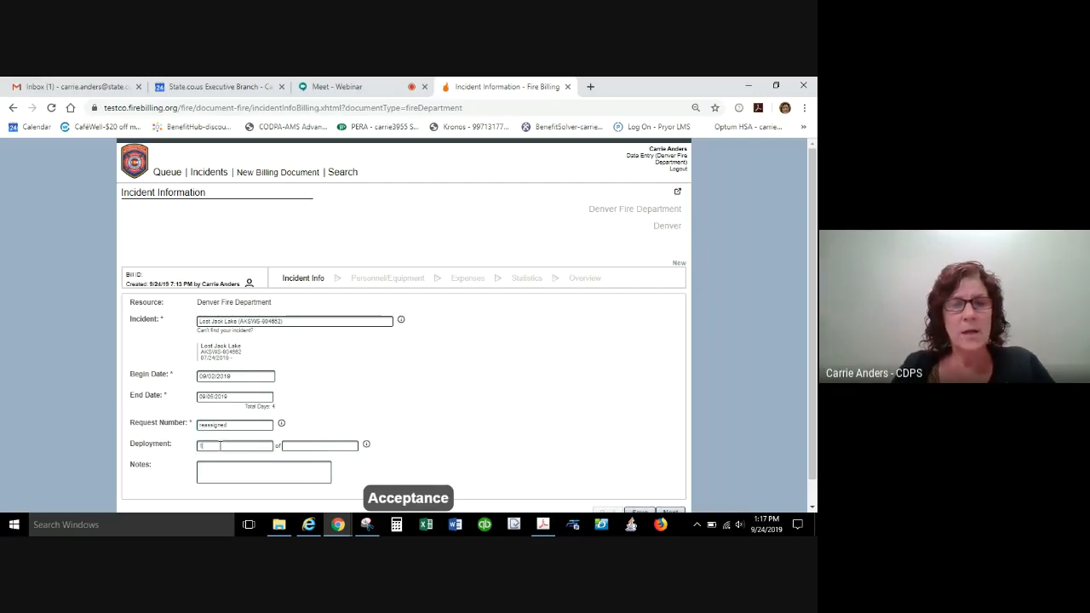
{"action": "left_click", "coordinate": [316, 445]}
{"action": "type", "text": "2"}
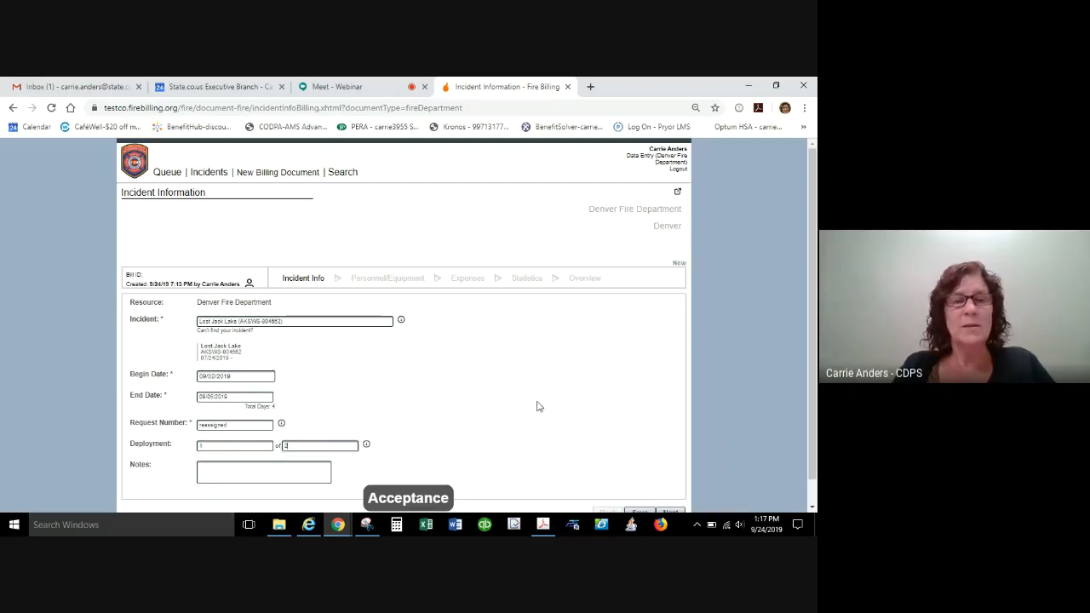
Set the request number to C-1 and go through the two deployment values.
{"action": "double_click", "coordinate": [244, 427]}
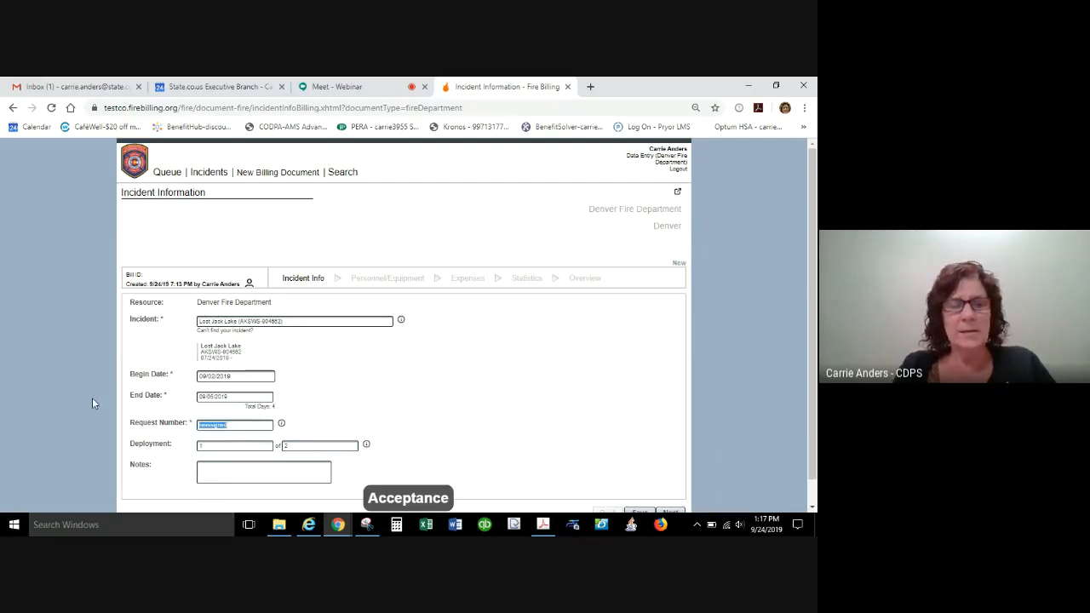
{"action": "type", "text": "C-1"}
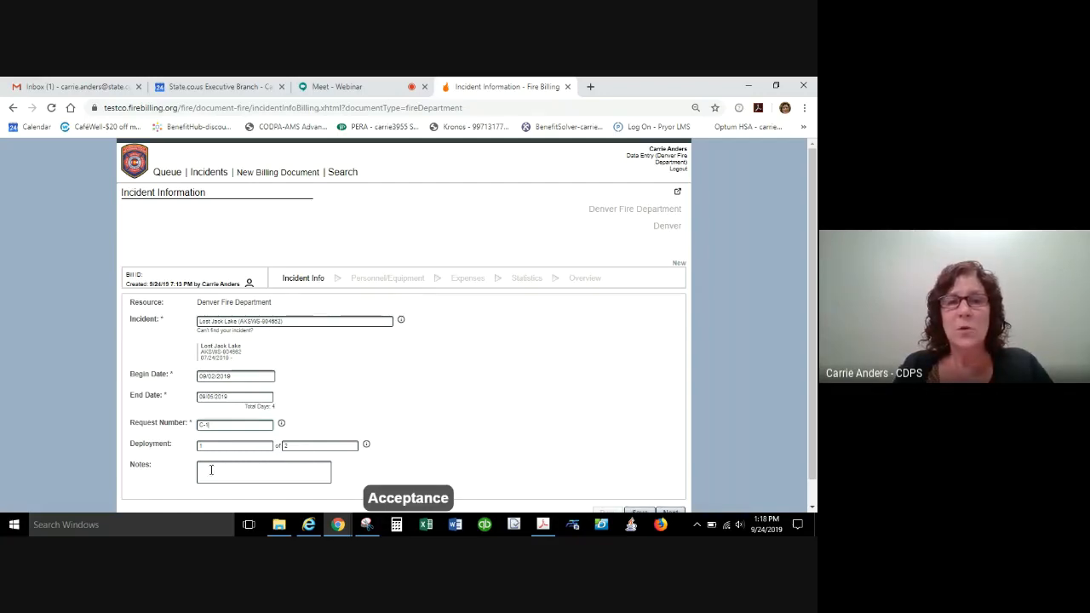
{"action": "key", "text": "Tab"}
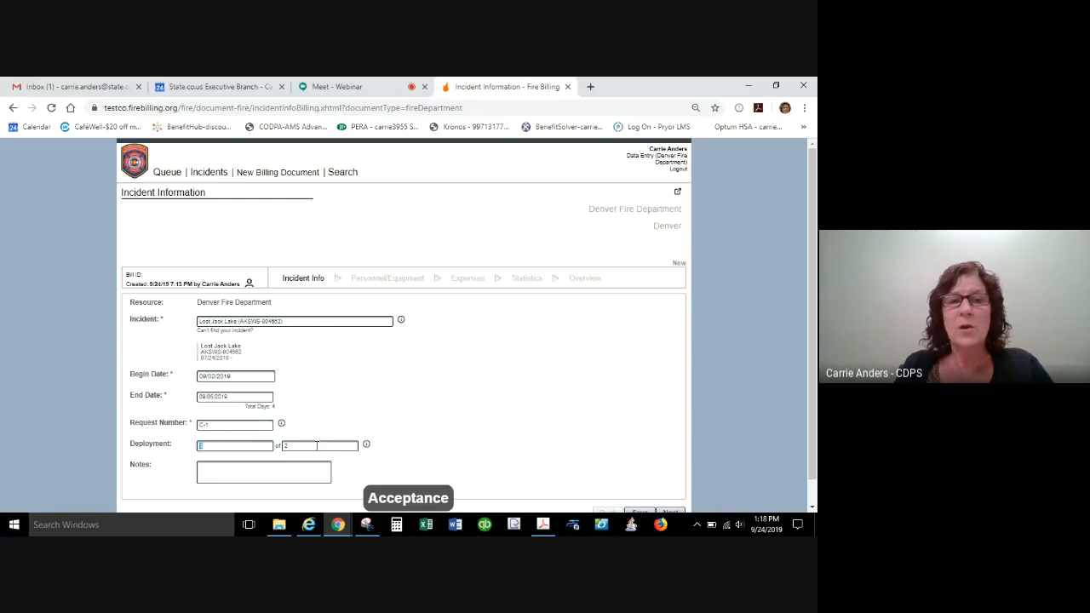
{"action": "left_click", "coordinate": [317, 445]}
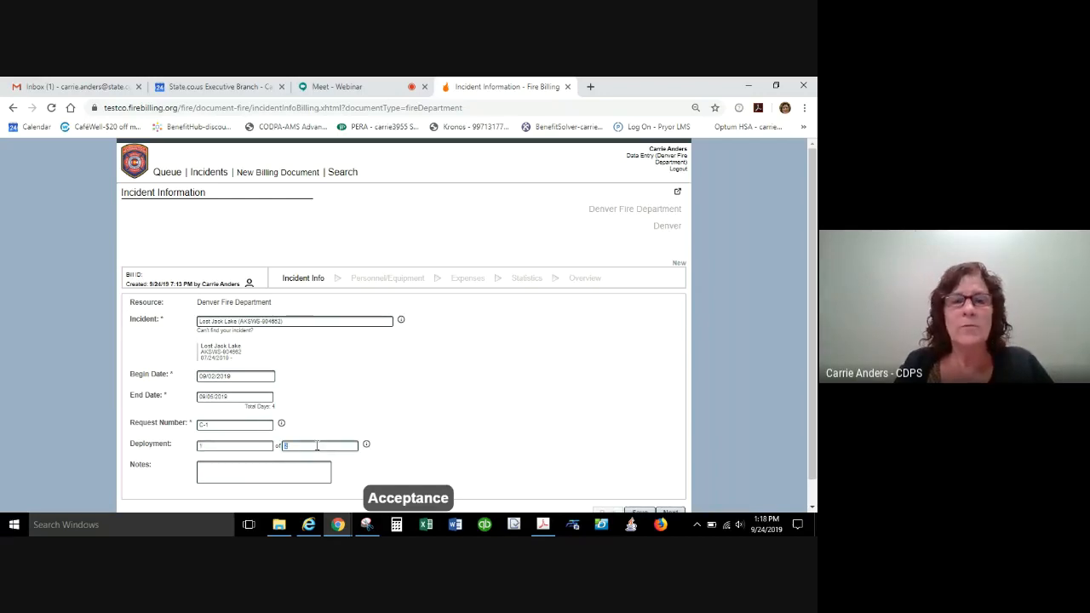
Enter the notes "Fire 1 - Lost Jack Lake" and, on a second line, "Fire 2 - ABCD Misc".
{"action": "left_click", "coordinate": [245, 465]}
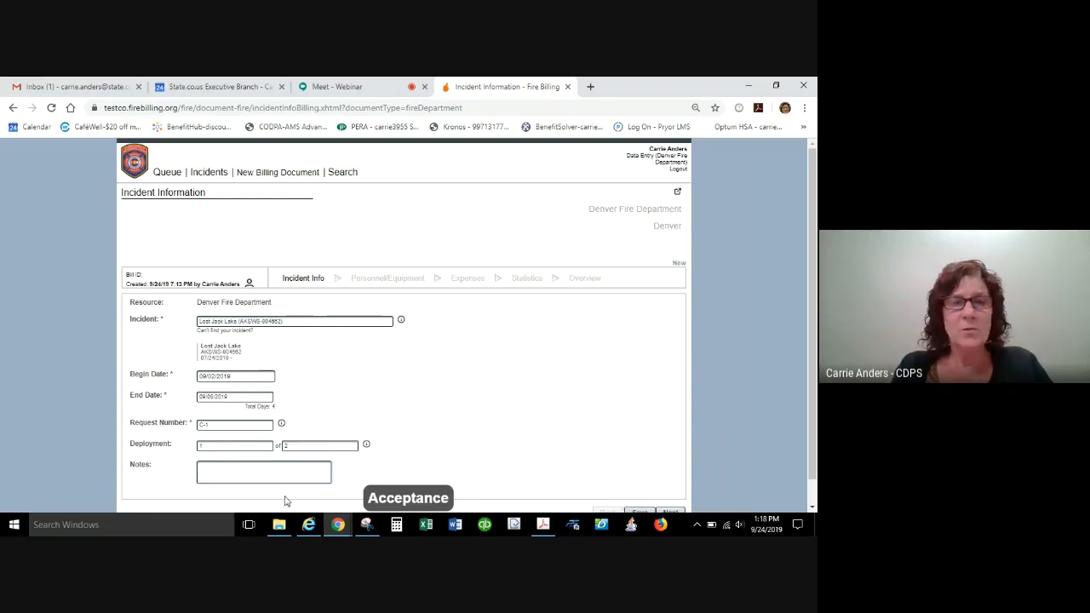
{"action": "type", "text": "Fire"}
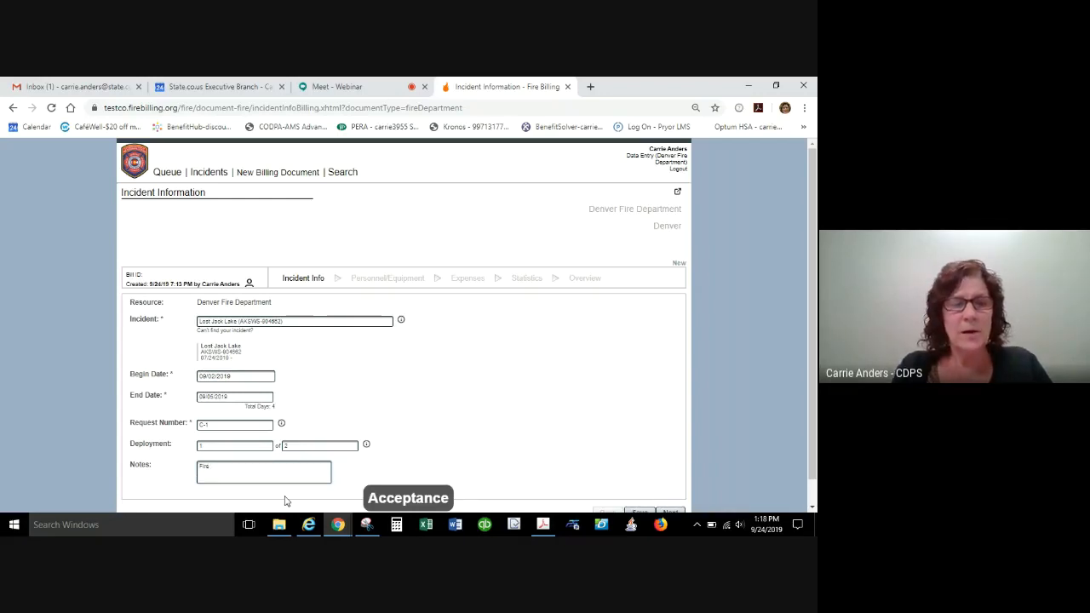
{"action": "type", "text": " 1 - L"}
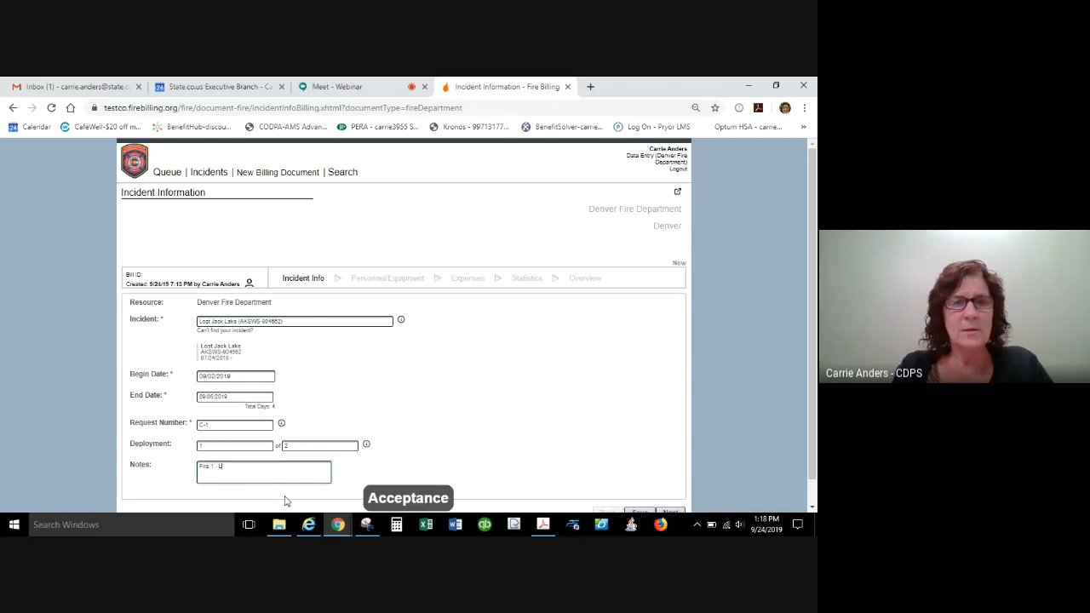
{"action": "type", "text": "ost Jack Lake"}
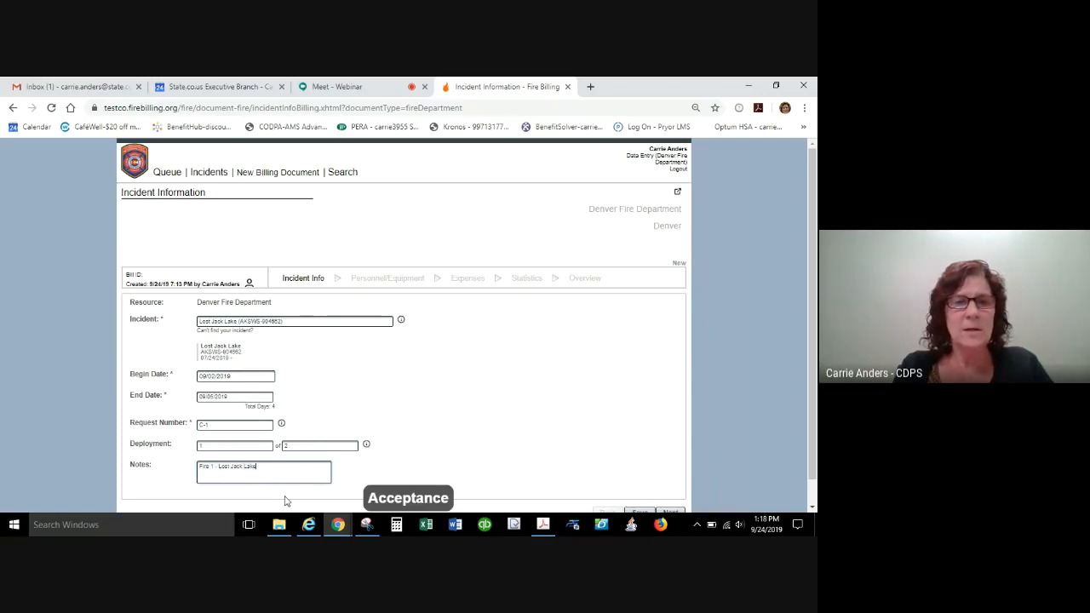
{"action": "type", "text": " Fire 2"}
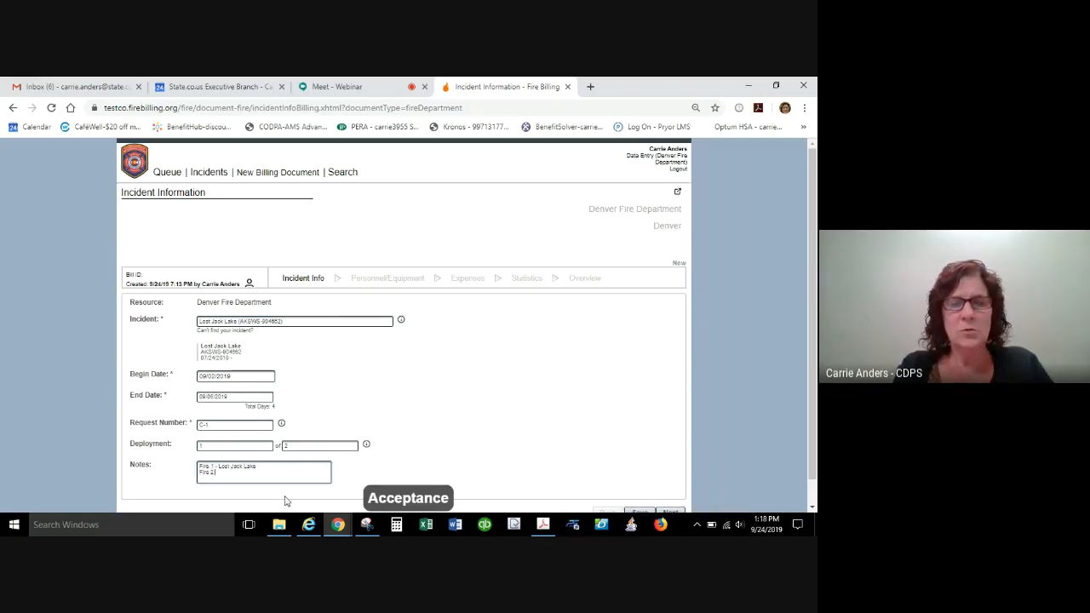
{"action": "type", "text": " - ABCD Misc"}
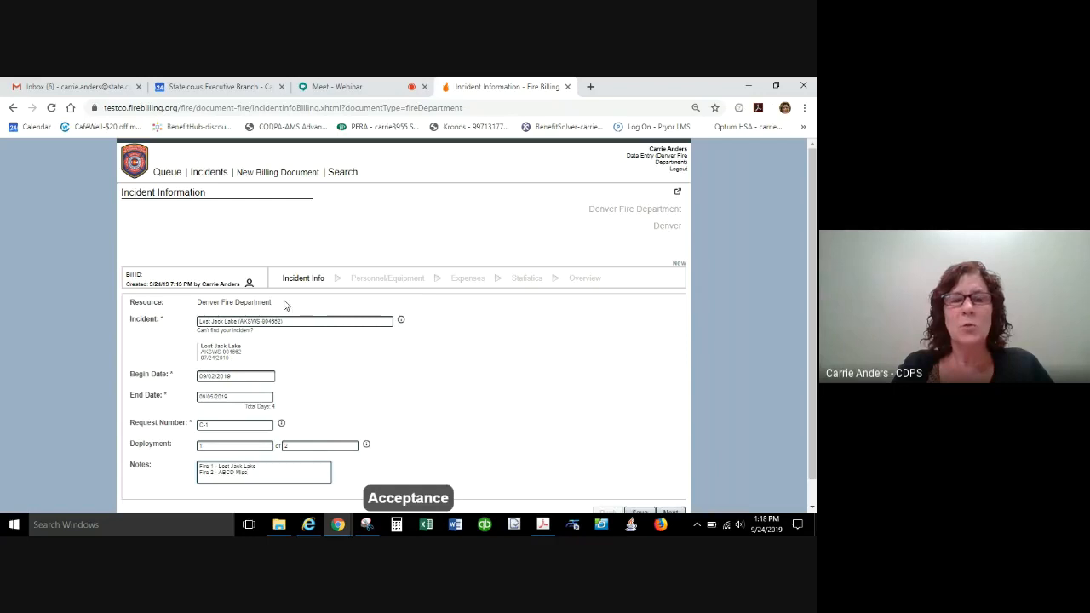
{"action": "left_click_drag", "start_coordinate": [810, 278], "coordinate": [810, 297]}
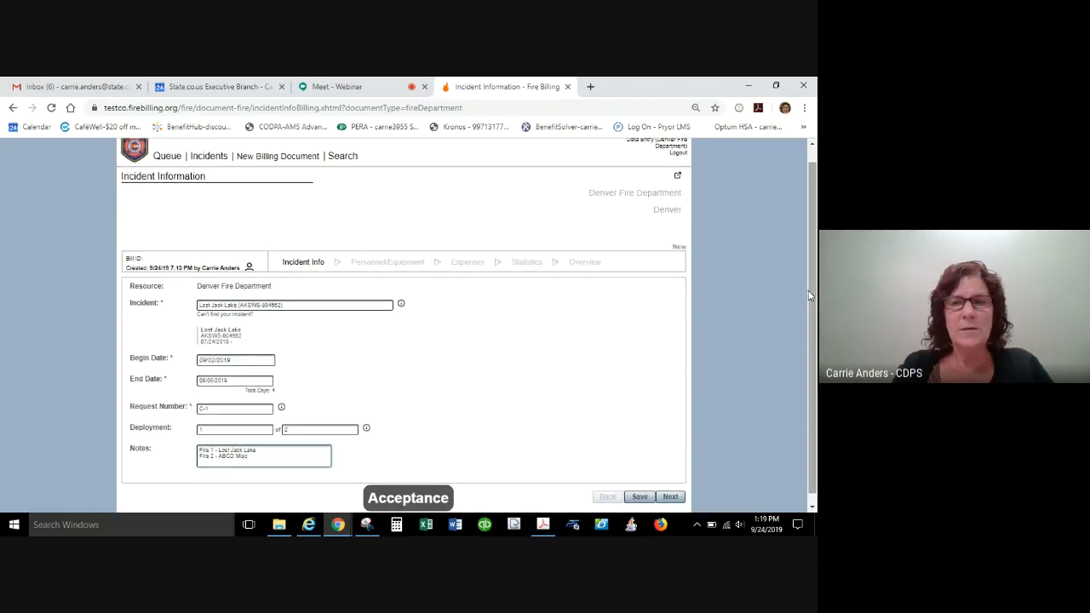
Save the incident information and continue to the personnel and equipment hours of the bill.
{"action": "left_click", "coordinate": [642, 499]}
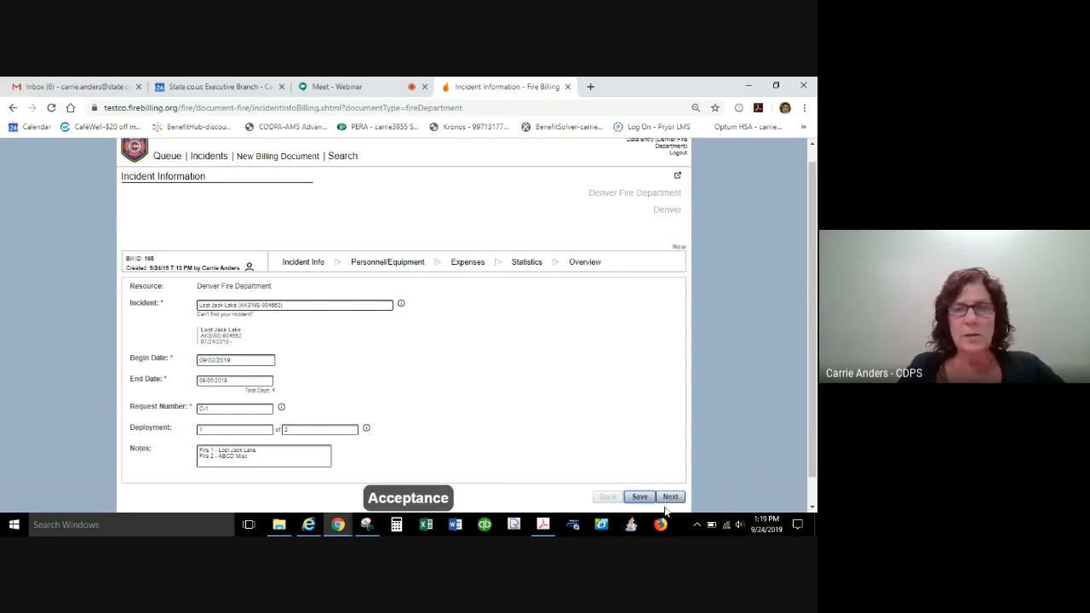
{"action": "left_click", "coordinate": [671, 498]}
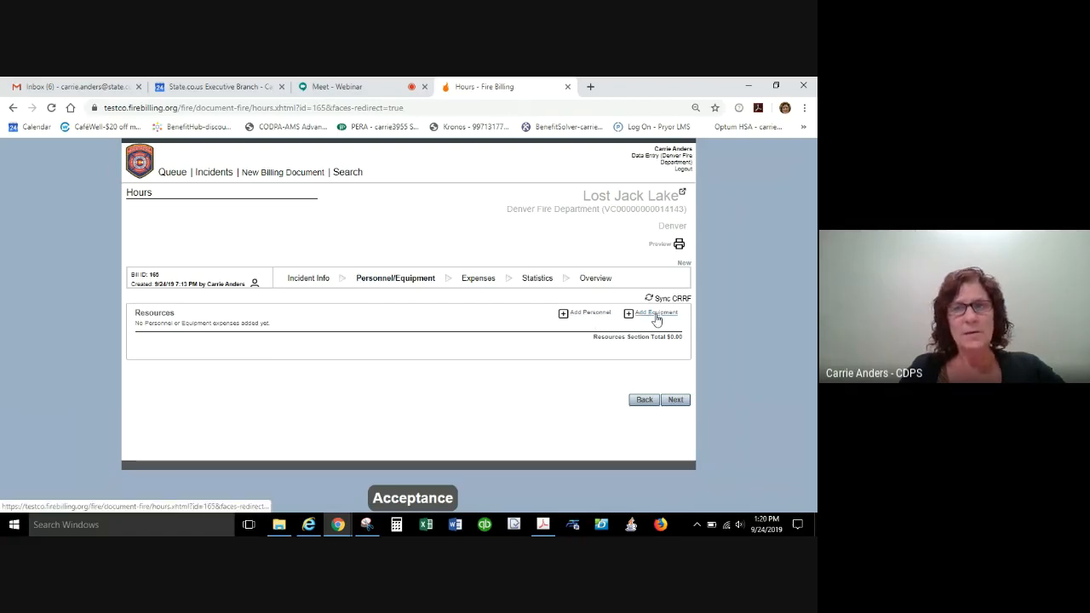
Add the first employee listed with the FFT1 position to the bill's personnel and go through the notes field to the hours calendar.
{"action": "left_click", "coordinate": [580, 315]}
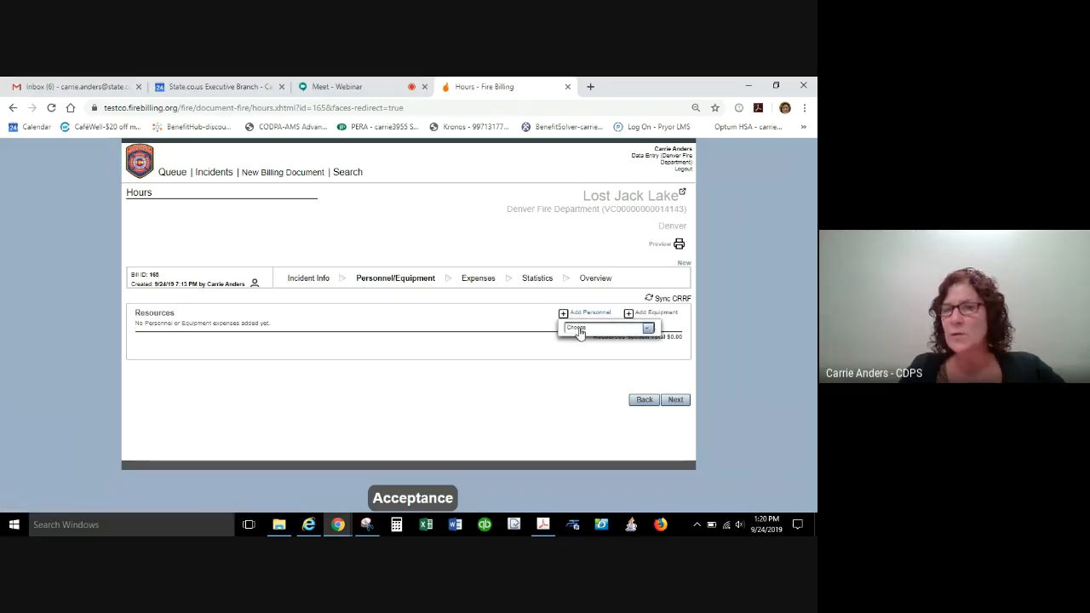
{"action": "left_click", "coordinate": [581, 329]}
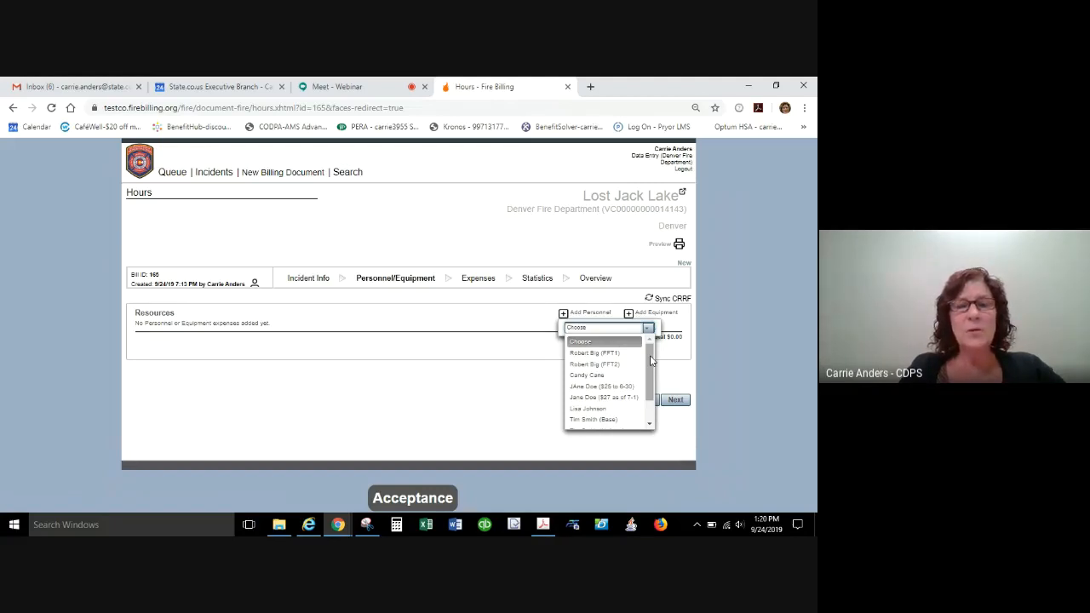
{"action": "left_click", "coordinate": [598, 354]}
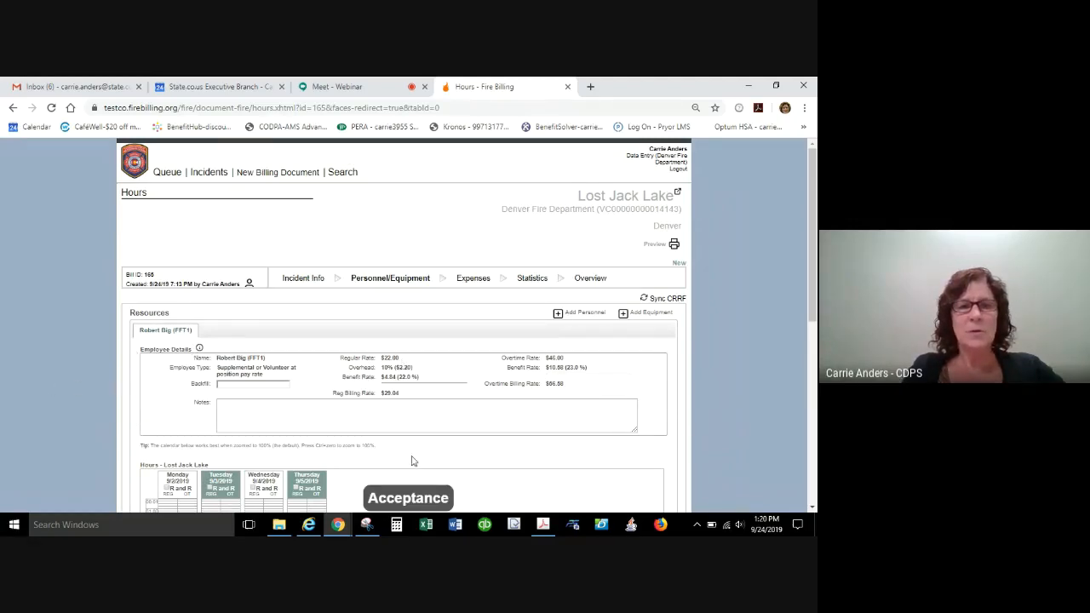
{"action": "left_click_drag", "start_coordinate": [815, 299], "coordinate": [816, 354]}
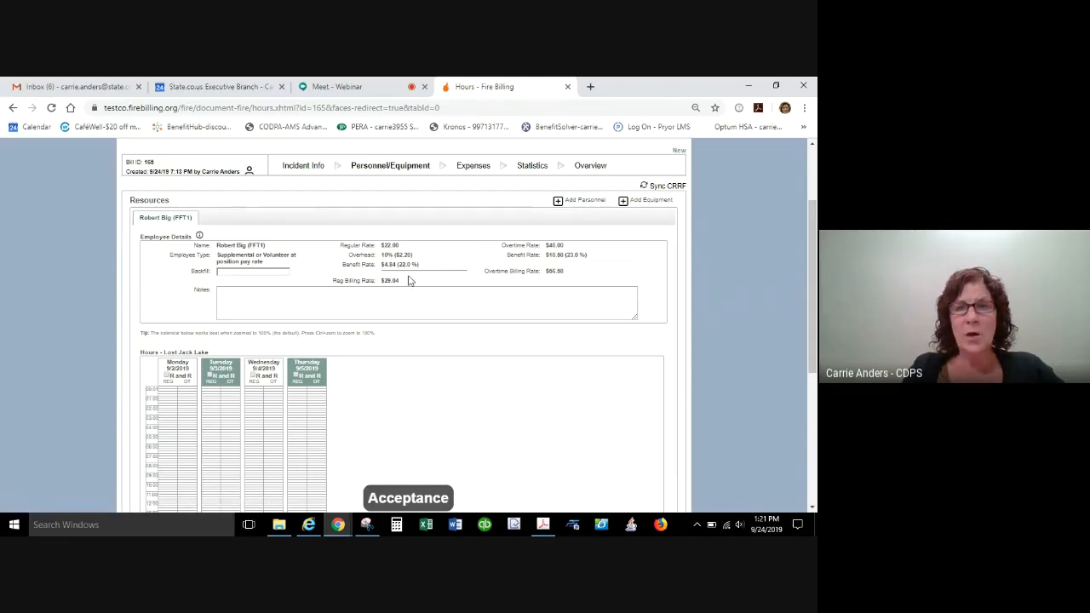
{"action": "left_click", "coordinate": [249, 297]}
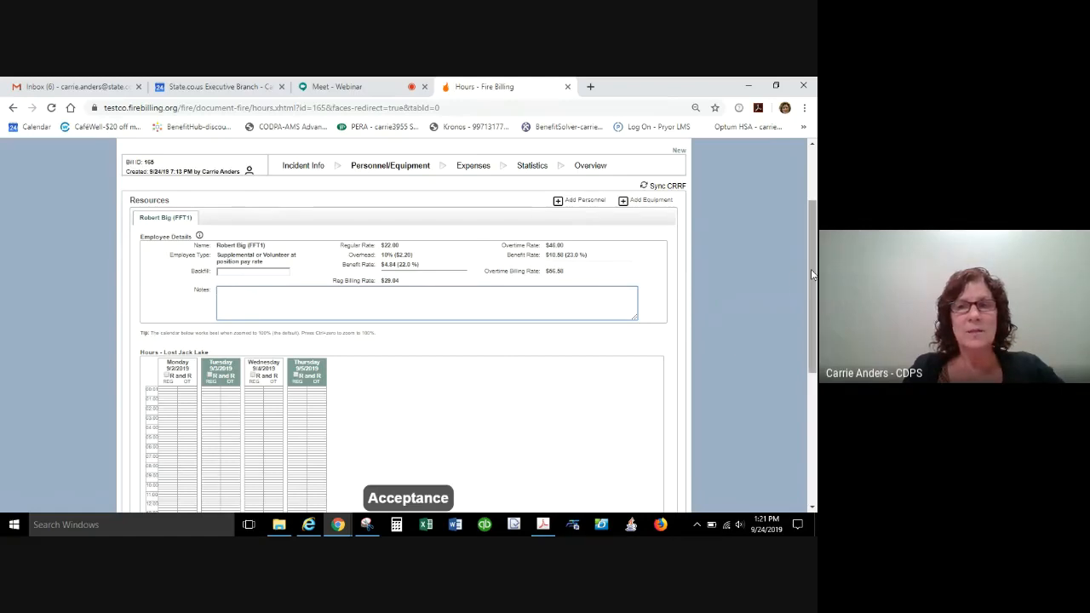
{"action": "left_click_drag", "start_coordinate": [812, 275], "coordinate": [812, 365]}
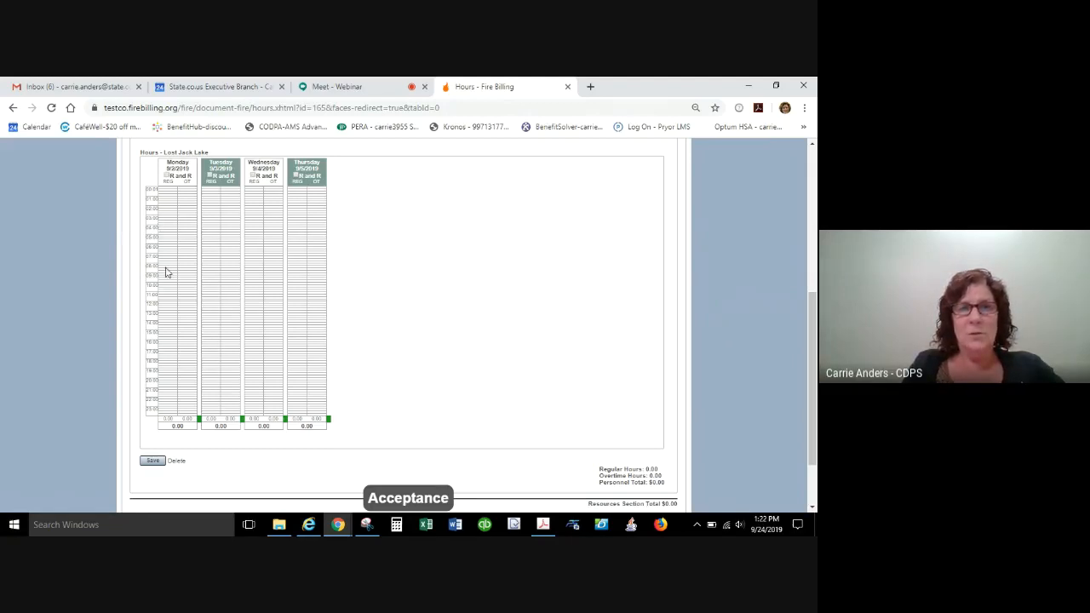
{"action": "left_click_drag", "start_coordinate": [166, 261], "coordinate": [168, 310]}
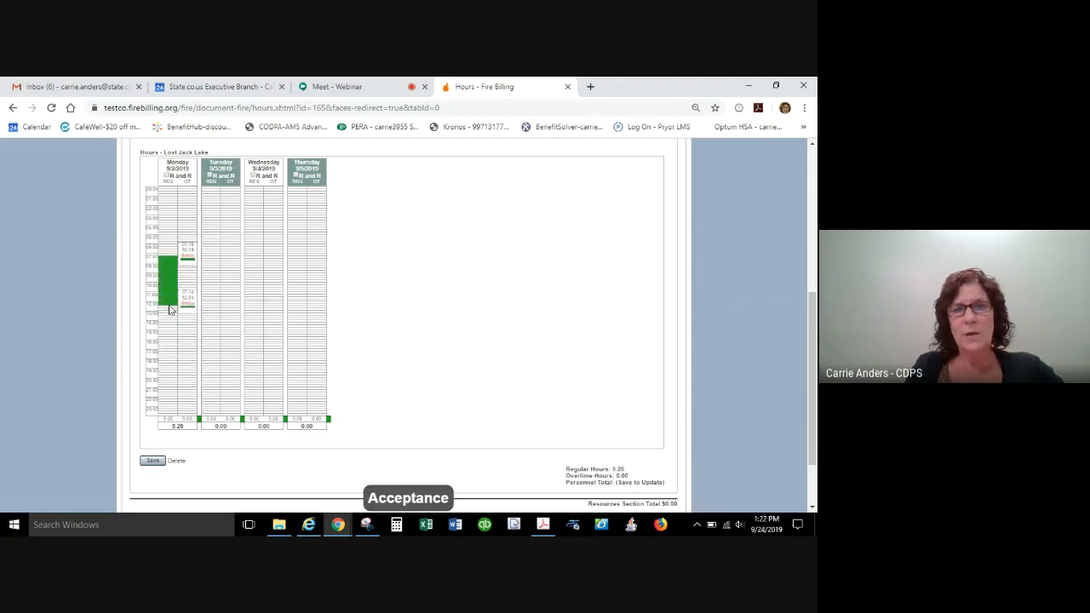
{"action": "left_click", "coordinate": [191, 256]}
{"action": "left_click_drag", "start_coordinate": [165, 249], "coordinate": [168, 341]}
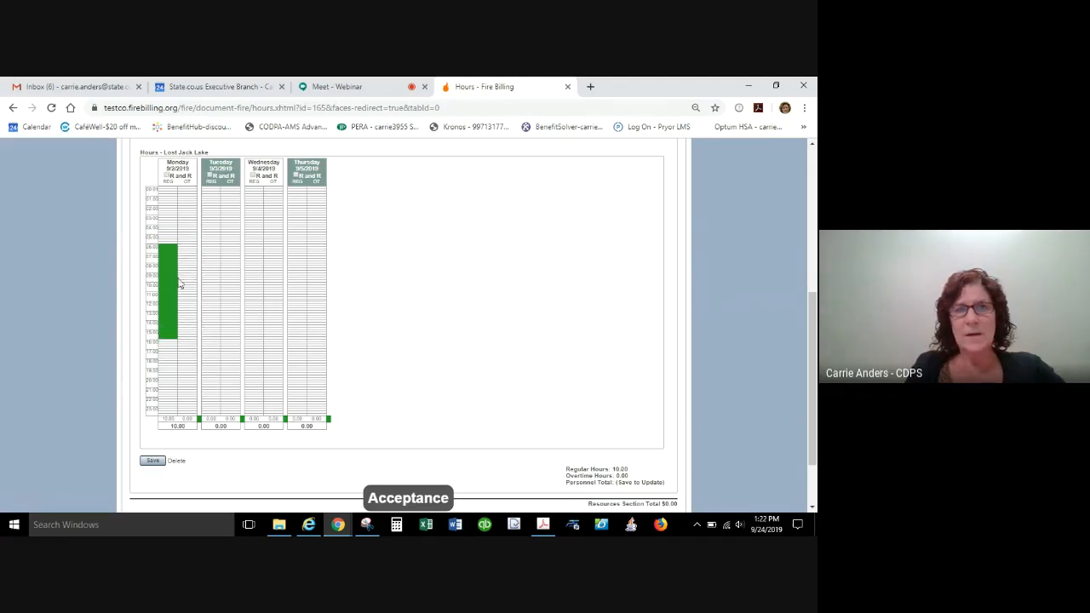
{"action": "mouse_move", "coordinate": [170, 289]}
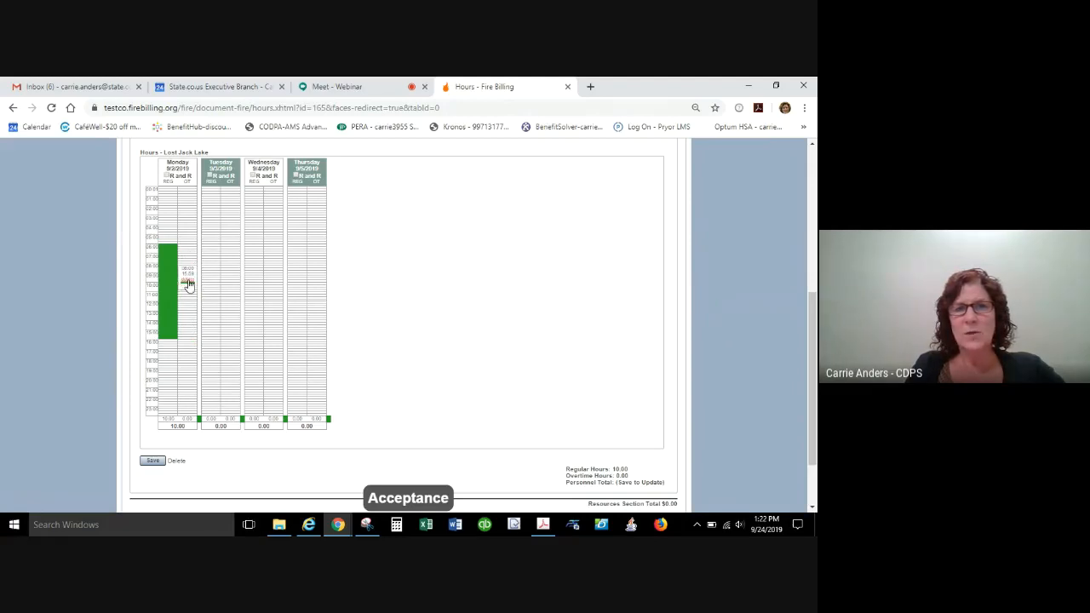
{"action": "left_click", "coordinate": [188, 279]}
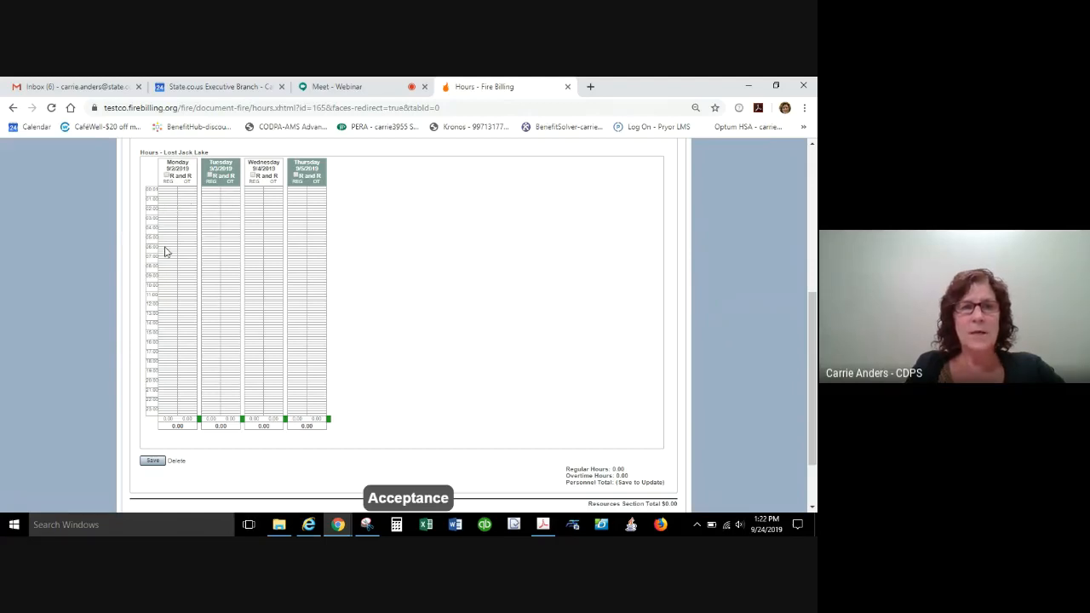
Log about 8.75 regular and 3.75 overtime hours on Monday and about 12, 13.25 and 12.25 overtime hours on Tuesday to Thursday, and save.
{"action": "left_click_drag", "start_coordinate": [166, 275], "coordinate": [168, 357]}
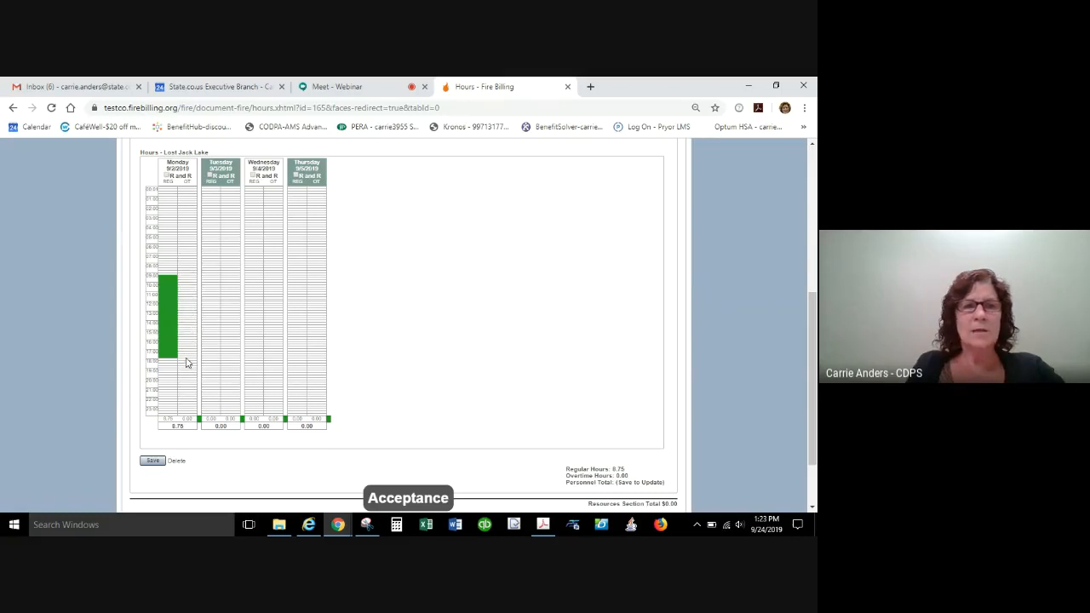
{"action": "left_click_drag", "start_coordinate": [187, 358], "coordinate": [186, 390]}
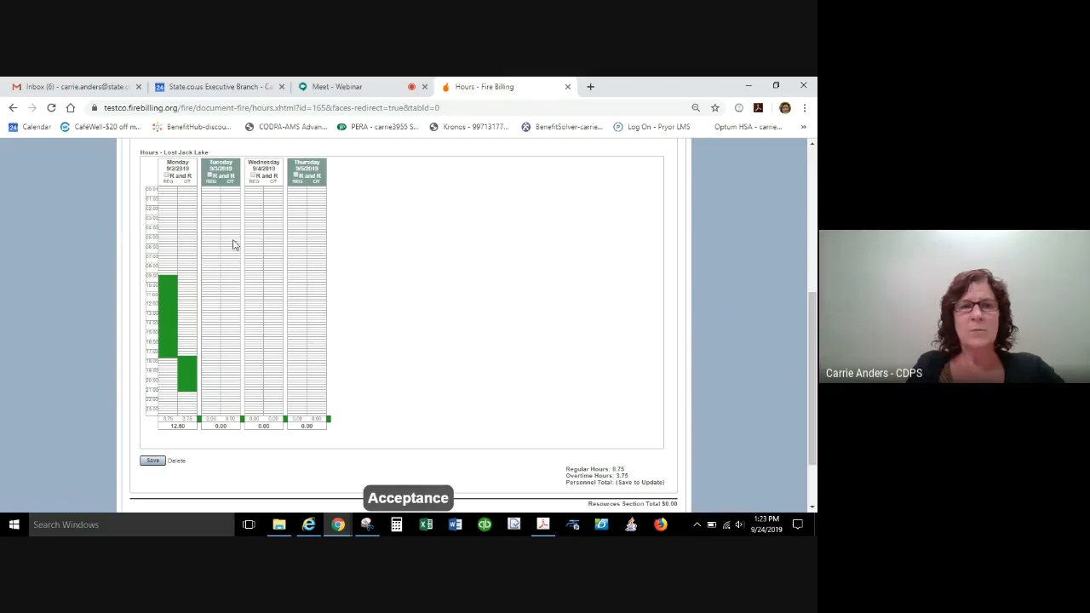
{"action": "left_click_drag", "start_coordinate": [232, 245], "coordinate": [237, 354]}
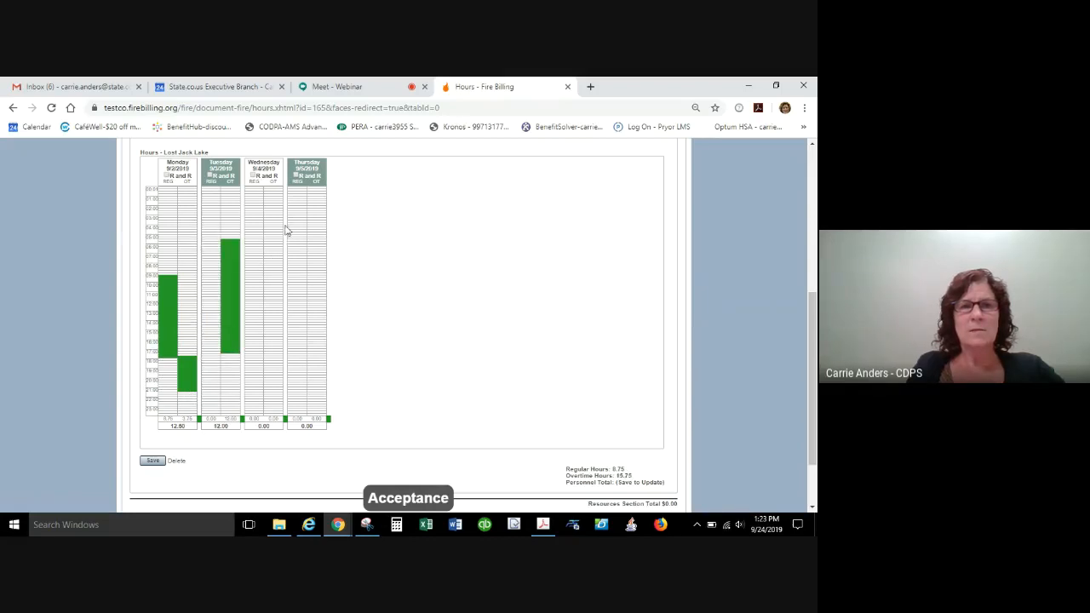
{"action": "left_click_drag", "start_coordinate": [276, 235], "coordinate": [274, 360]}
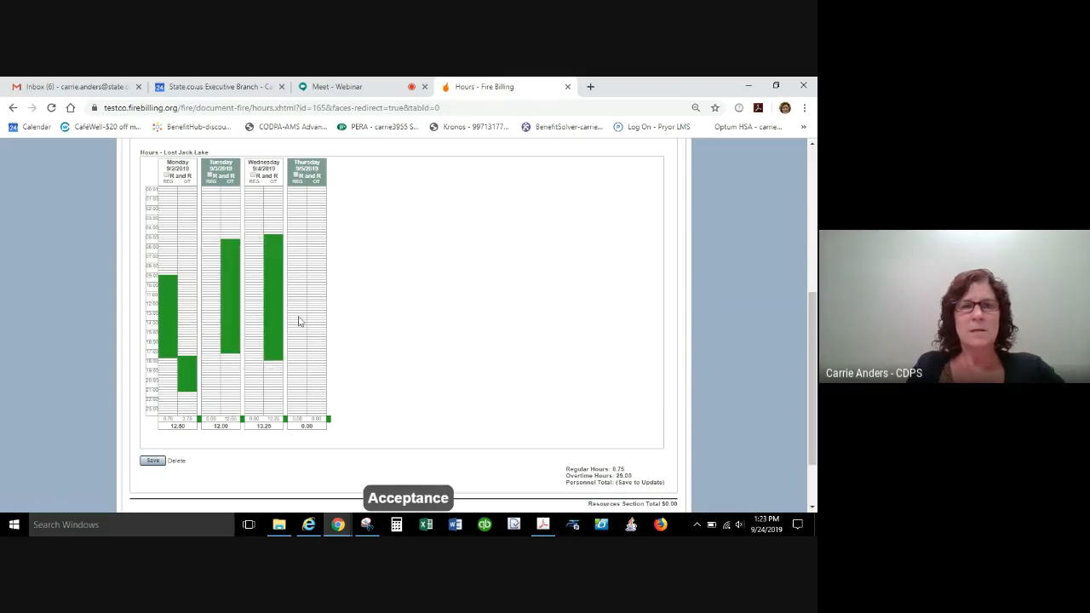
{"action": "left_click_drag", "start_coordinate": [320, 240], "coordinate": [311, 357]}
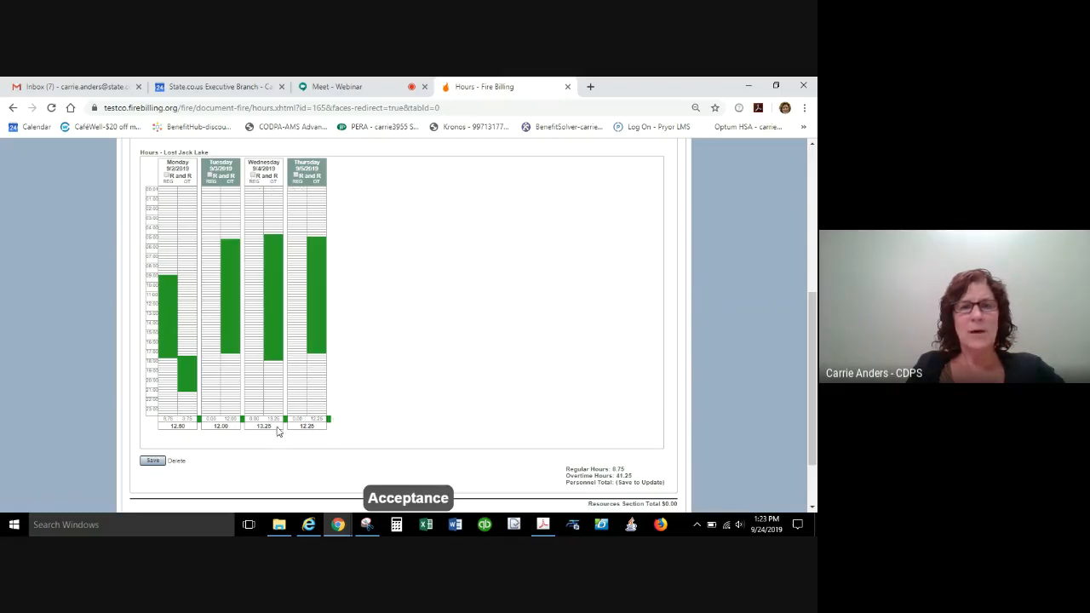
{"action": "left_click", "coordinate": [153, 461]}
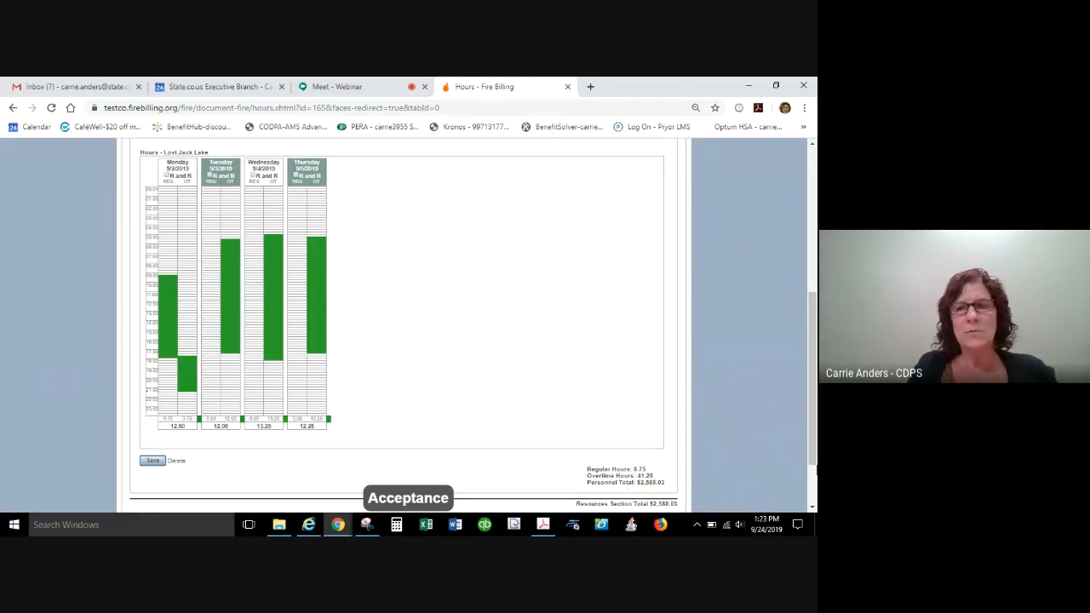
Add the career employee's Base rate entry to the bill's personnel.
{"action": "left_click_drag", "start_coordinate": [815, 448], "coordinate": [814, 324]}
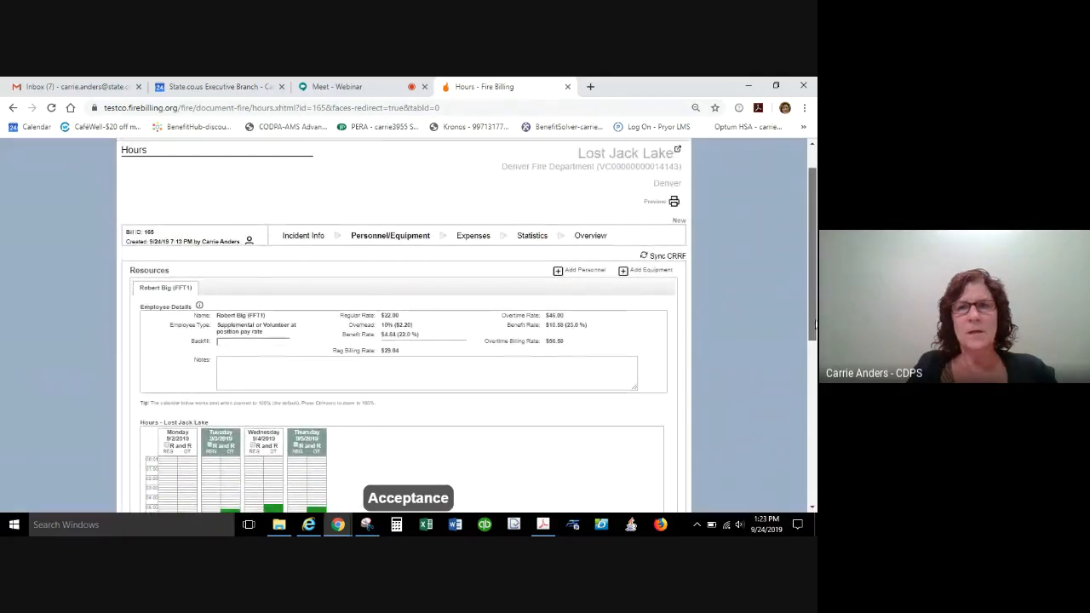
{"action": "left_click", "coordinate": [584, 270]}
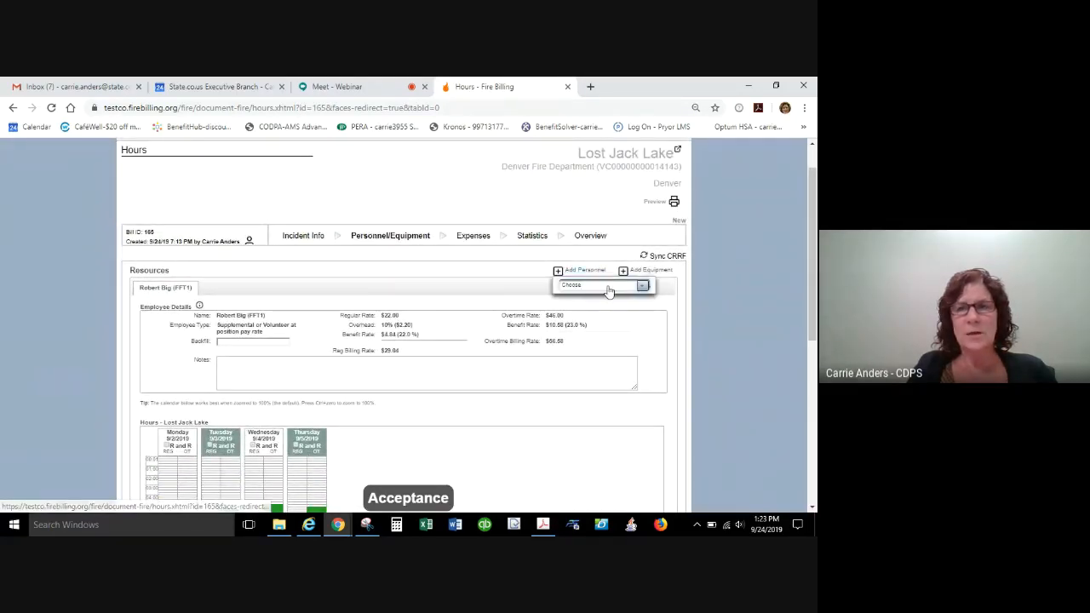
{"action": "left_click", "coordinate": [608, 288]}
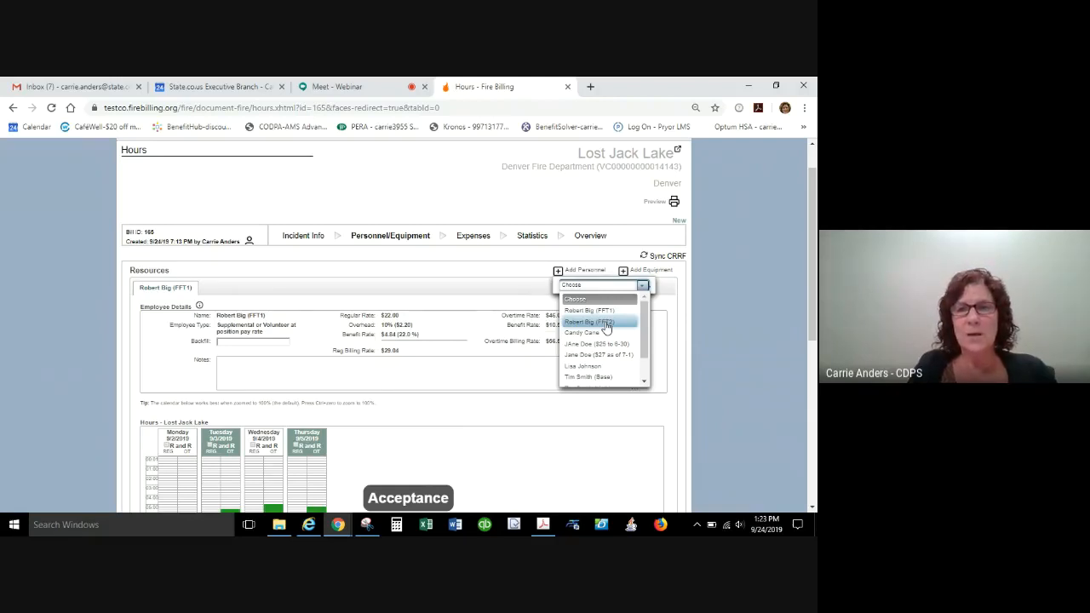
{"action": "left_click_drag", "start_coordinate": [645, 338], "coordinate": [644, 370]}
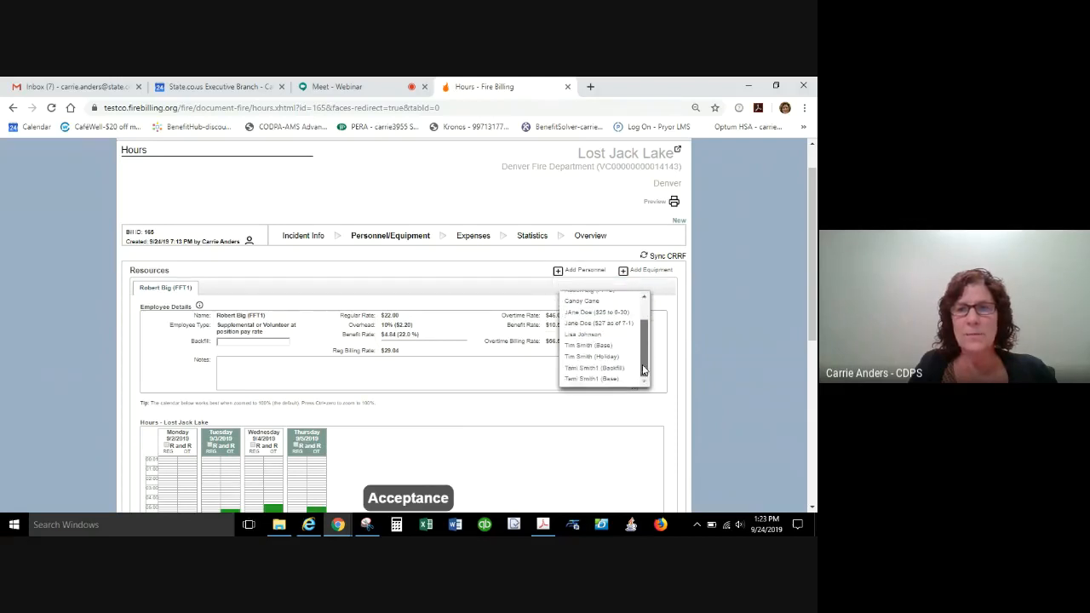
{"action": "left_click", "coordinate": [594, 346]}
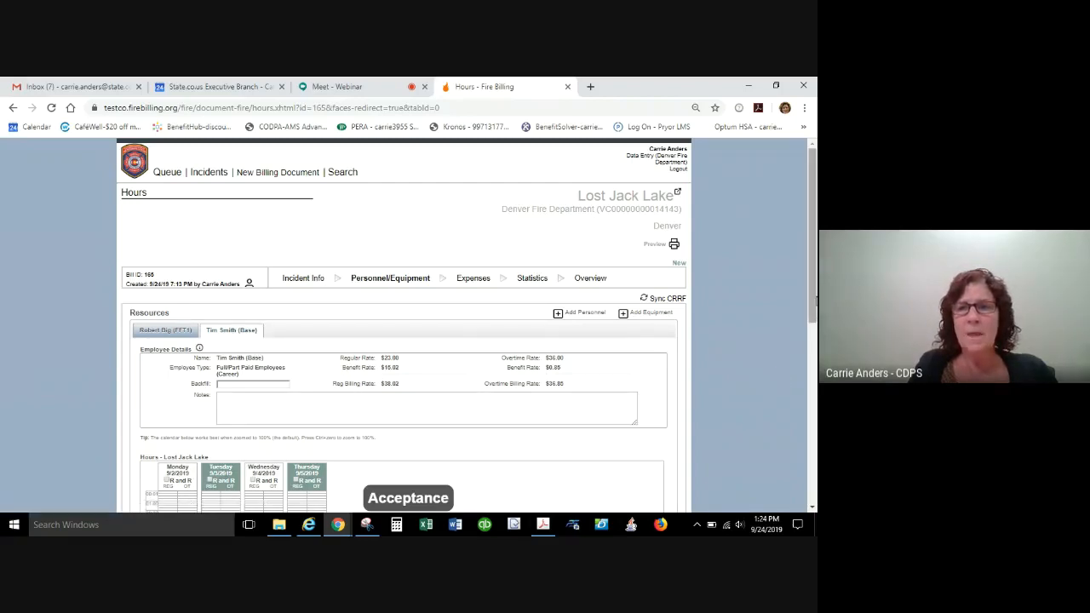
Log about 12 regular hours on Monday, 13 on Wednesday and 14.25 on Thursday for the Base entry, and save.
{"action": "left_click_drag", "start_coordinate": [816, 300], "coordinate": [815, 382]}
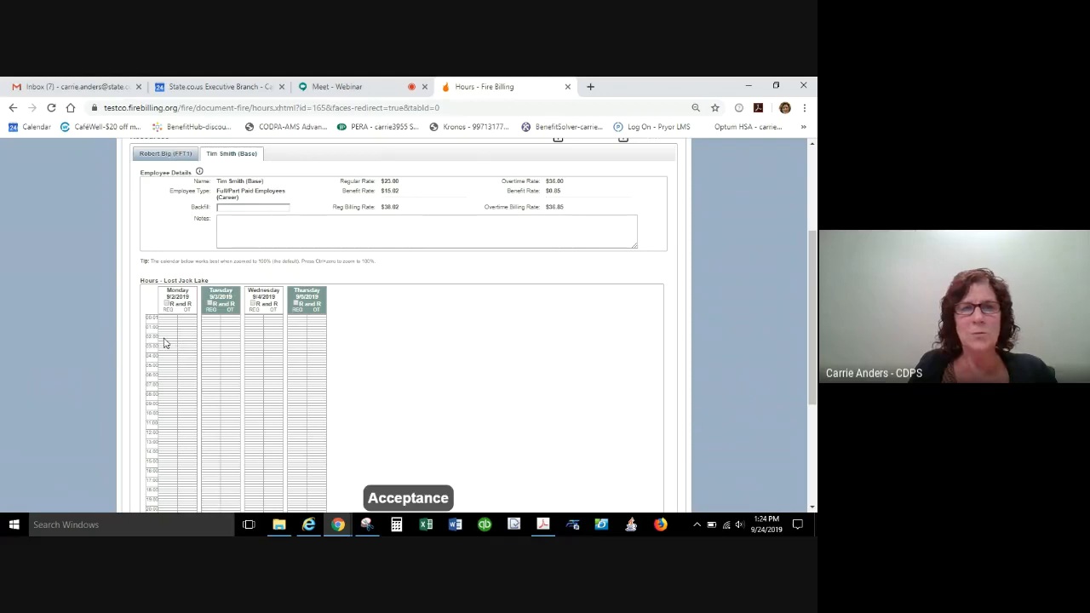
{"action": "left_click_drag", "start_coordinate": [165, 342], "coordinate": [166, 454]}
{"action": "left_click_drag", "start_coordinate": [254, 338], "coordinate": [252, 459]}
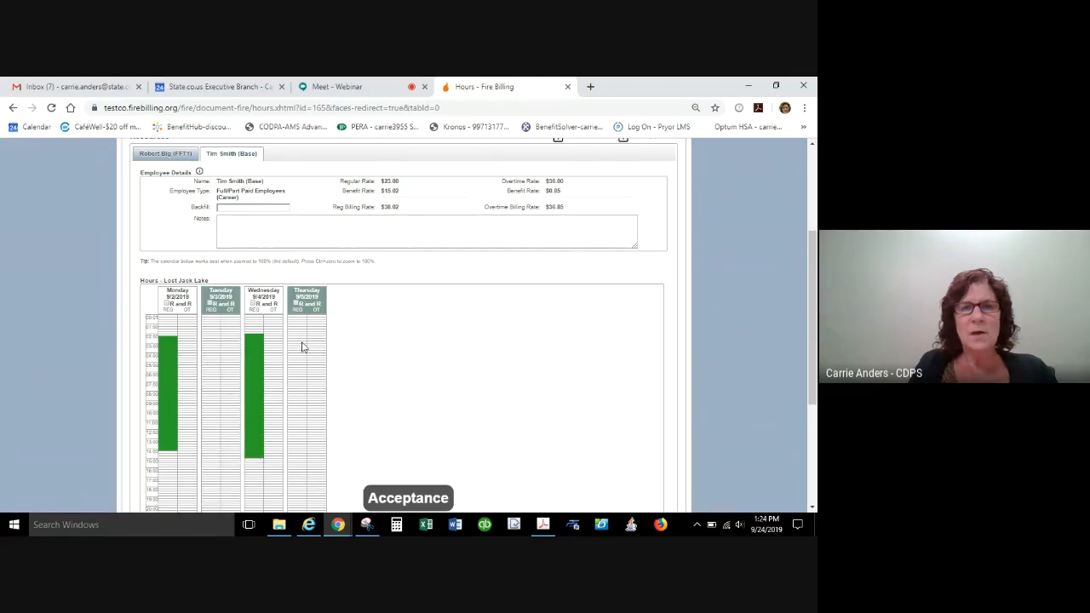
{"action": "left_click_drag", "start_coordinate": [295, 342], "coordinate": [296, 471]}
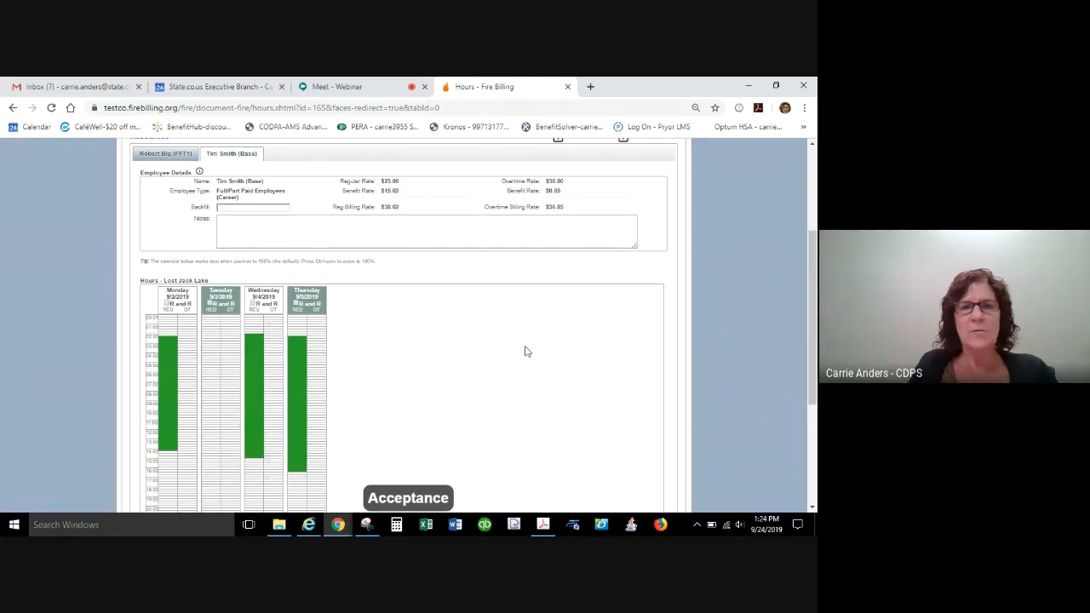
{"action": "left_click_drag", "start_coordinate": [813, 345], "coordinate": [804, 426]}
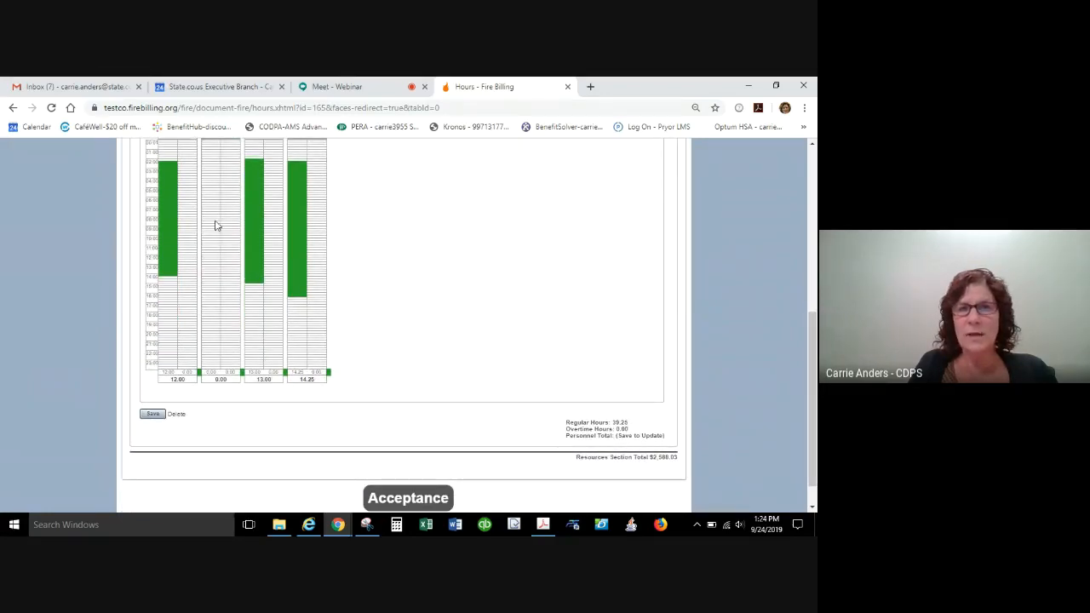
{"action": "left_click", "coordinate": [154, 415]}
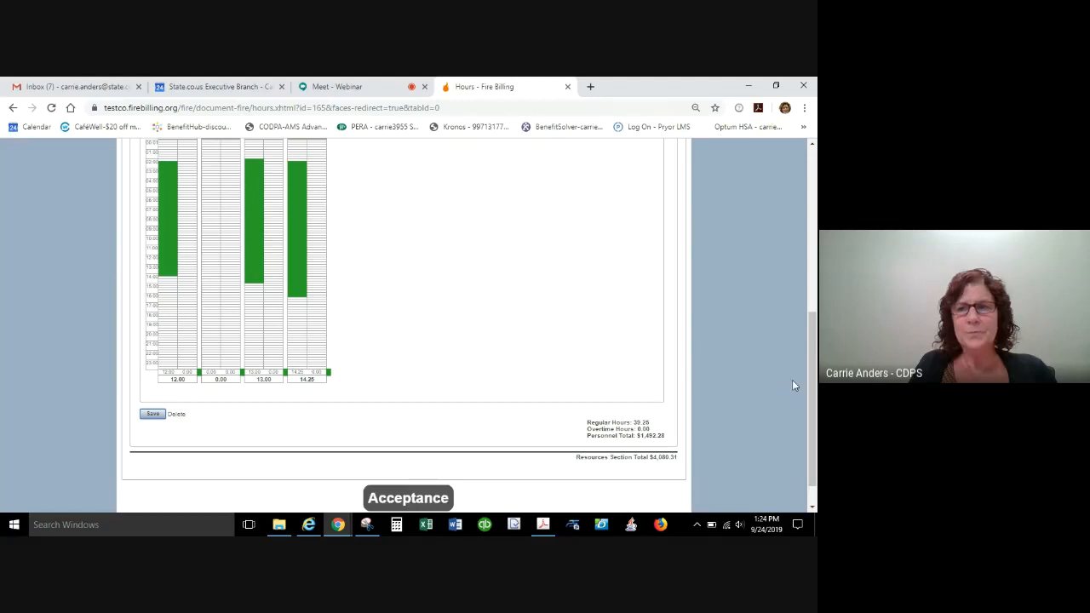
Add the same career employee's Holiday rate entry to the bill's personnel.
{"action": "scroll", "coordinate": [792, 380], "scroll_direction": "up", "scroll_amount": 3}
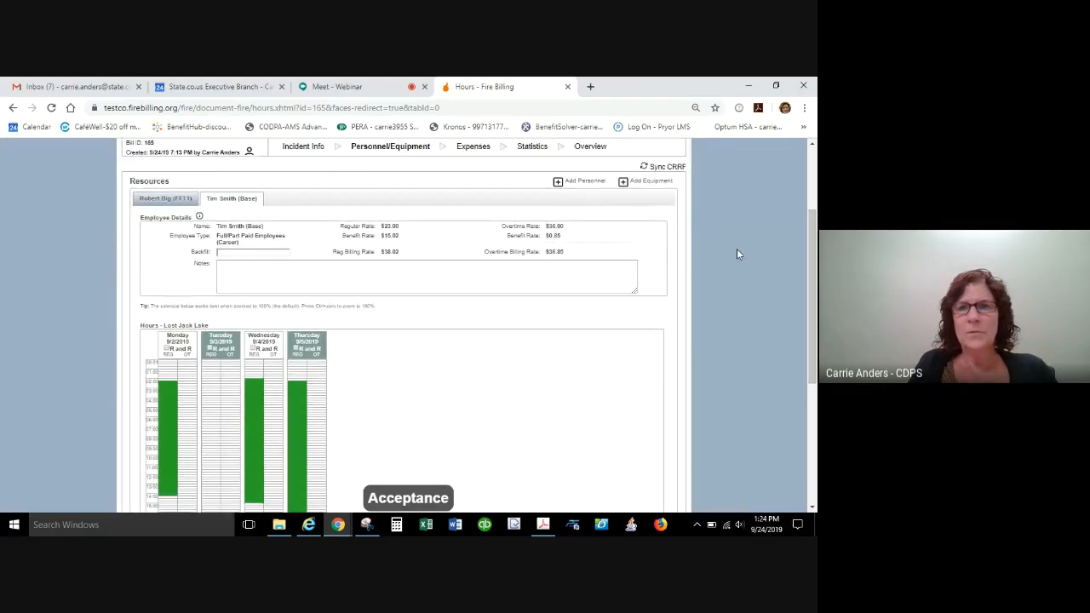
{"action": "left_click", "coordinate": [586, 182]}
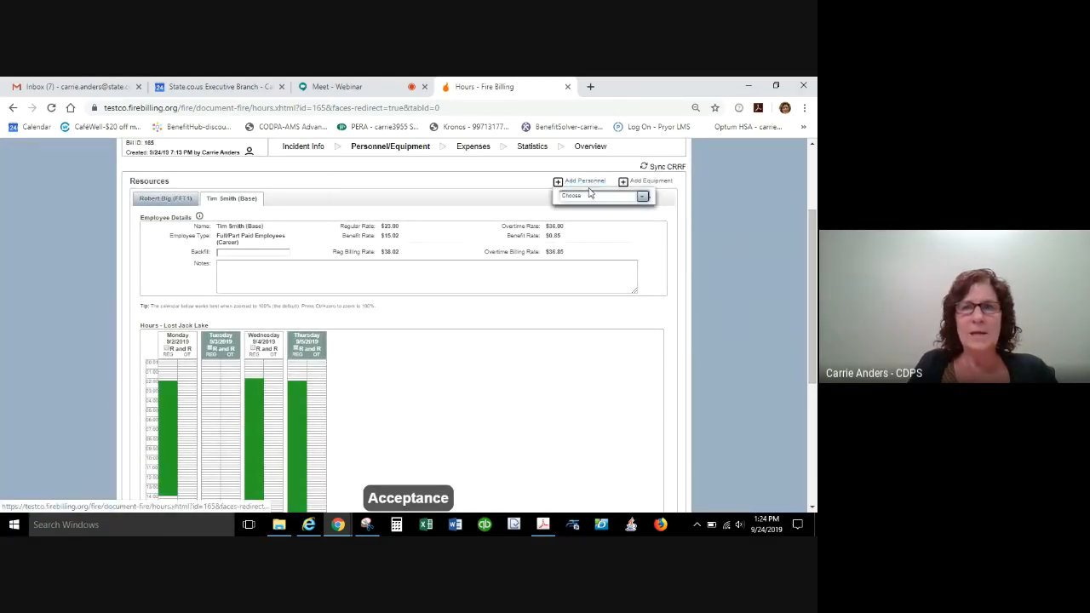
{"action": "left_click", "coordinate": [588, 197]}
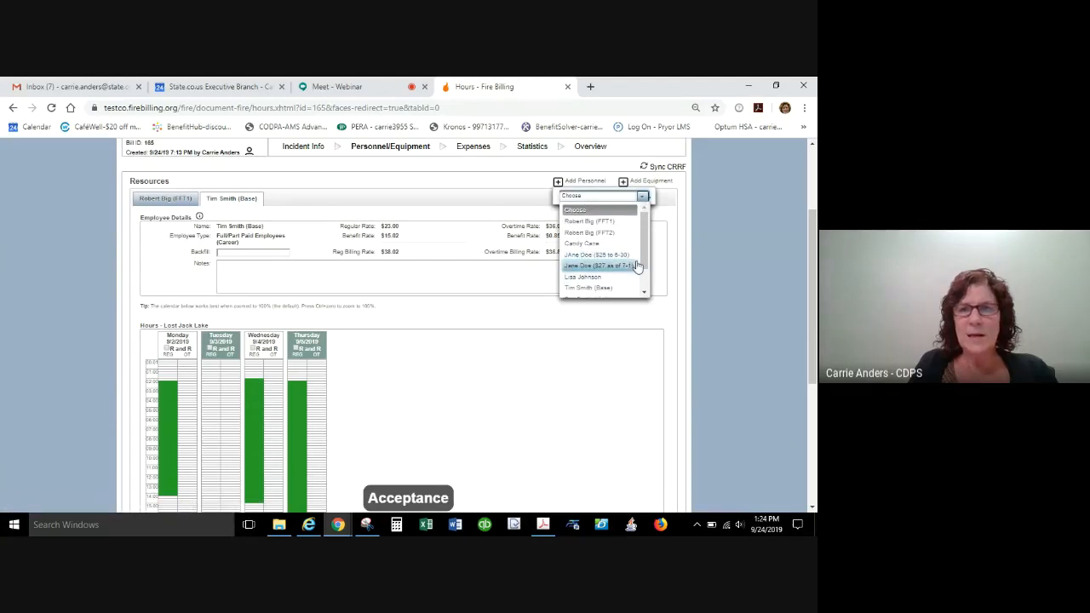
{"action": "scroll", "coordinate": [622, 271], "scroll_direction": "down", "scroll_amount": 2}
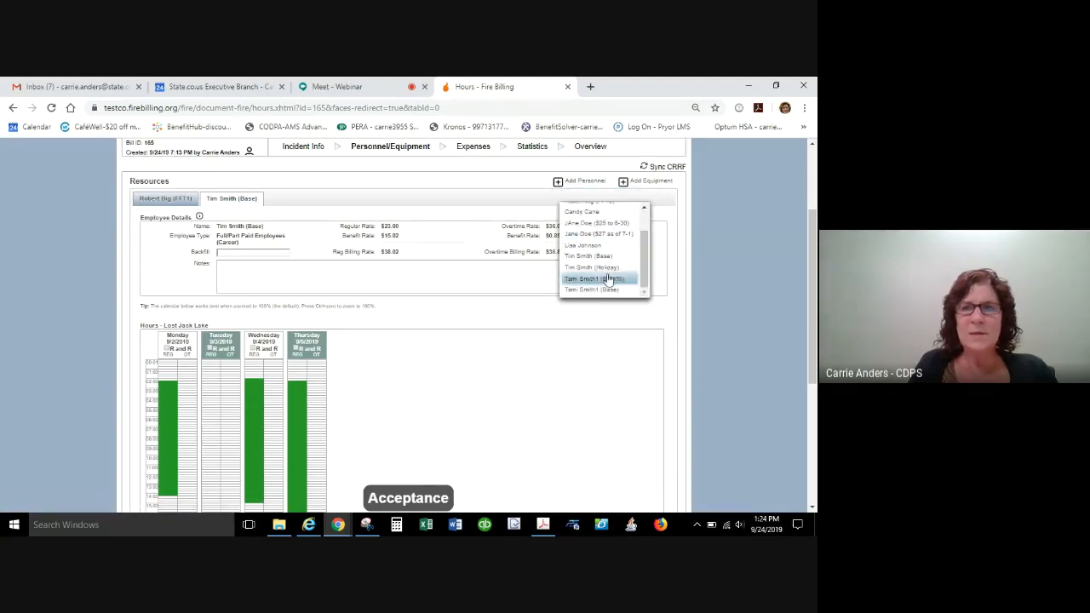
{"action": "left_click", "coordinate": [600, 267]}
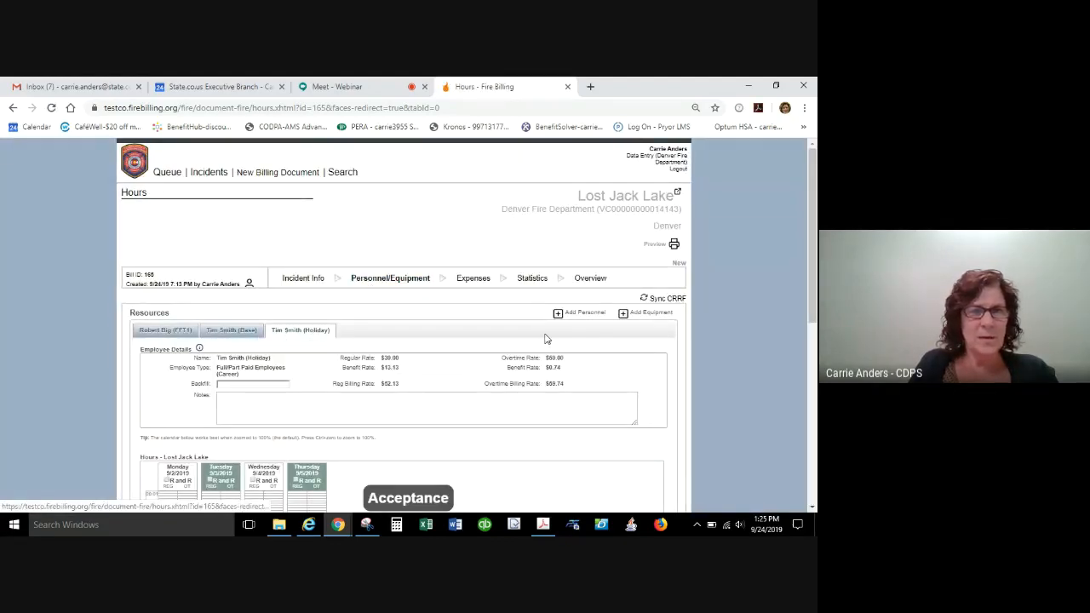
Log about 10.75 regular and 5.75 overtime hours on Tuesday for the Holiday entry, and save.
{"action": "left_click_drag", "start_coordinate": [815, 256], "coordinate": [815, 313]}
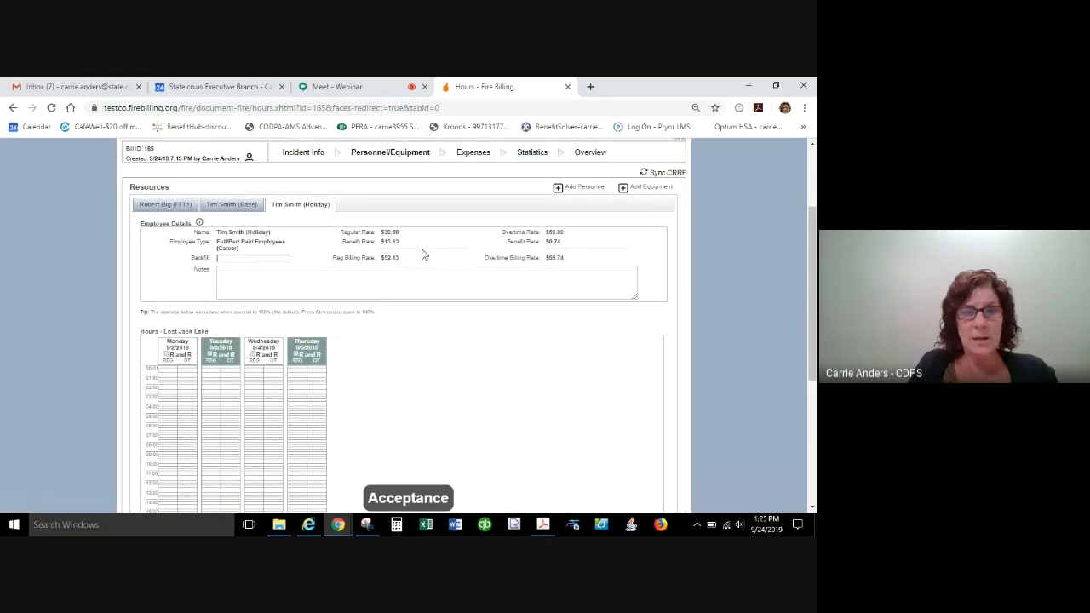
{"action": "left_click_drag", "start_coordinate": [211, 403], "coordinate": [213, 504]}
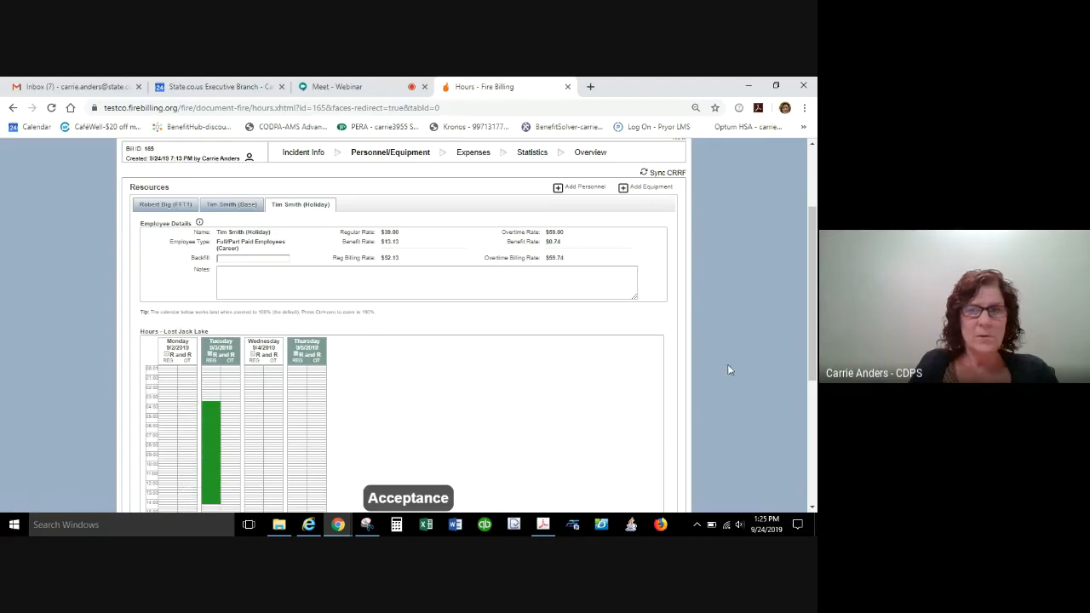
{"action": "left_click_drag", "start_coordinate": [815, 292], "coordinate": [803, 387]}
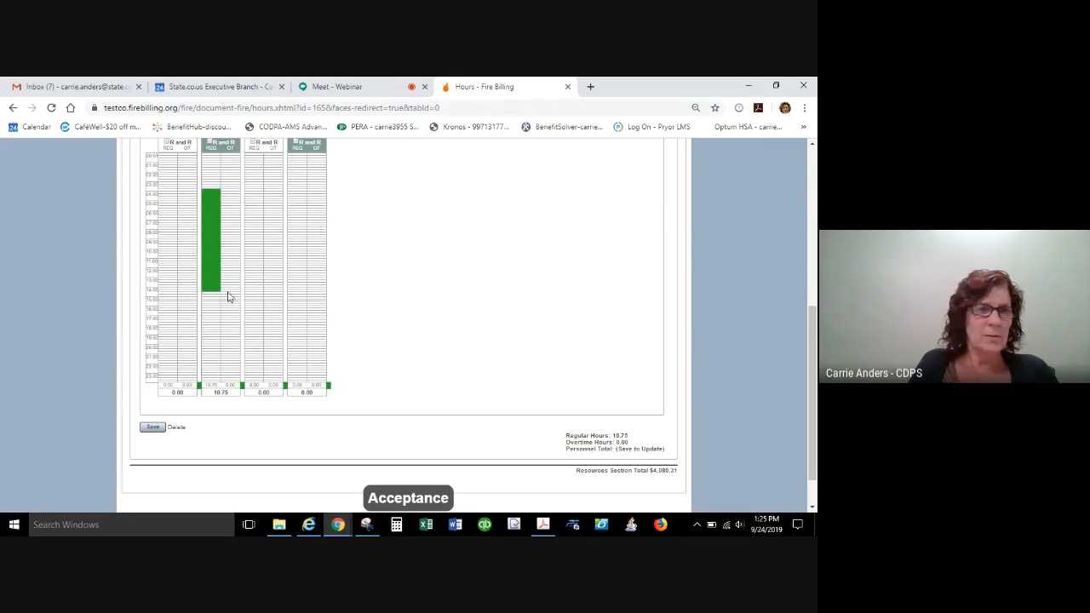
{"action": "left_click_drag", "start_coordinate": [228, 296], "coordinate": [227, 346]}
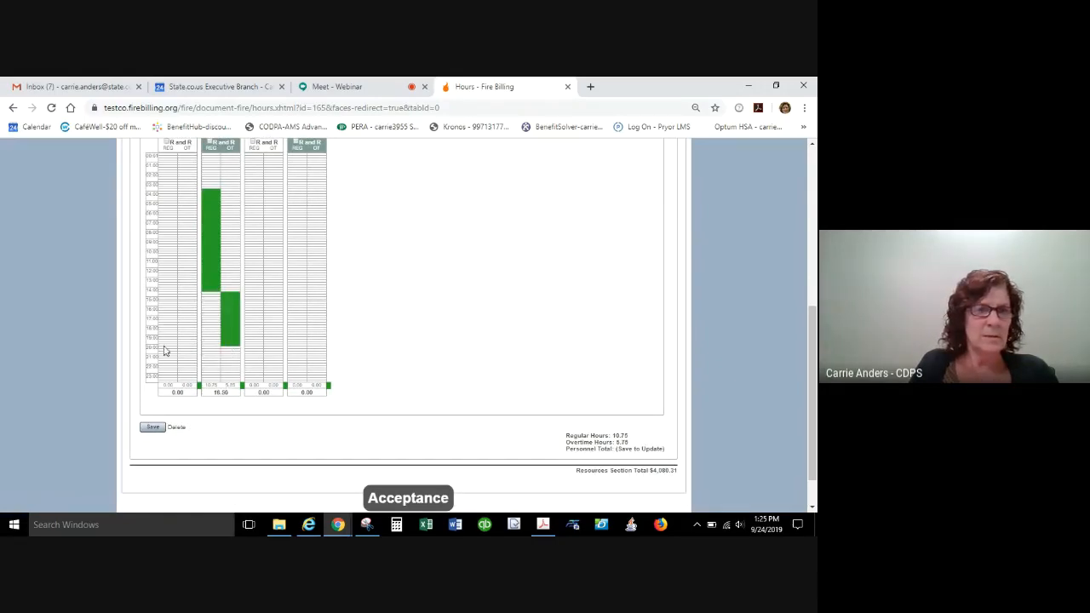
{"action": "left_click", "coordinate": [154, 428]}
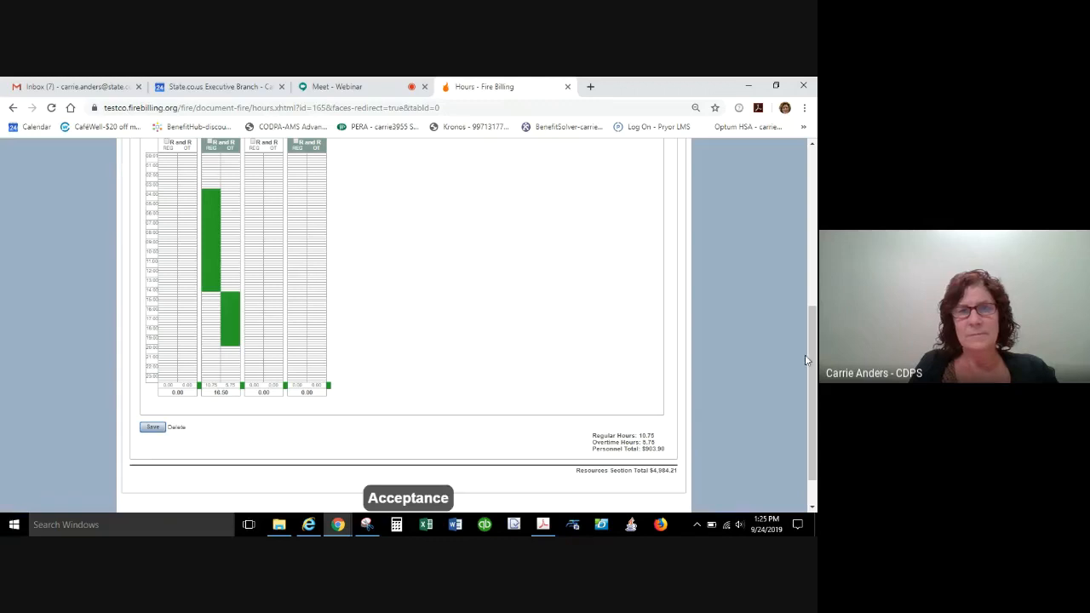
Review the career employee's Base and Holiday entries and the list of personnel available to add.
{"action": "left_click_drag", "start_coordinate": [811, 357], "coordinate": [815, 207]}
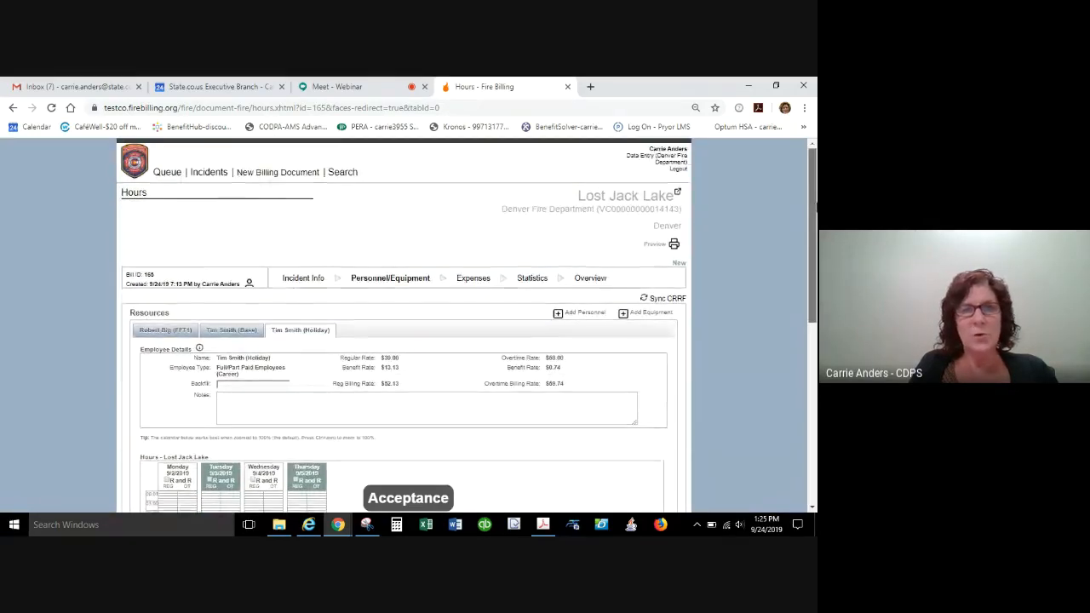
{"action": "left_click", "coordinate": [260, 334]}
{"action": "left_click", "coordinate": [310, 333]}
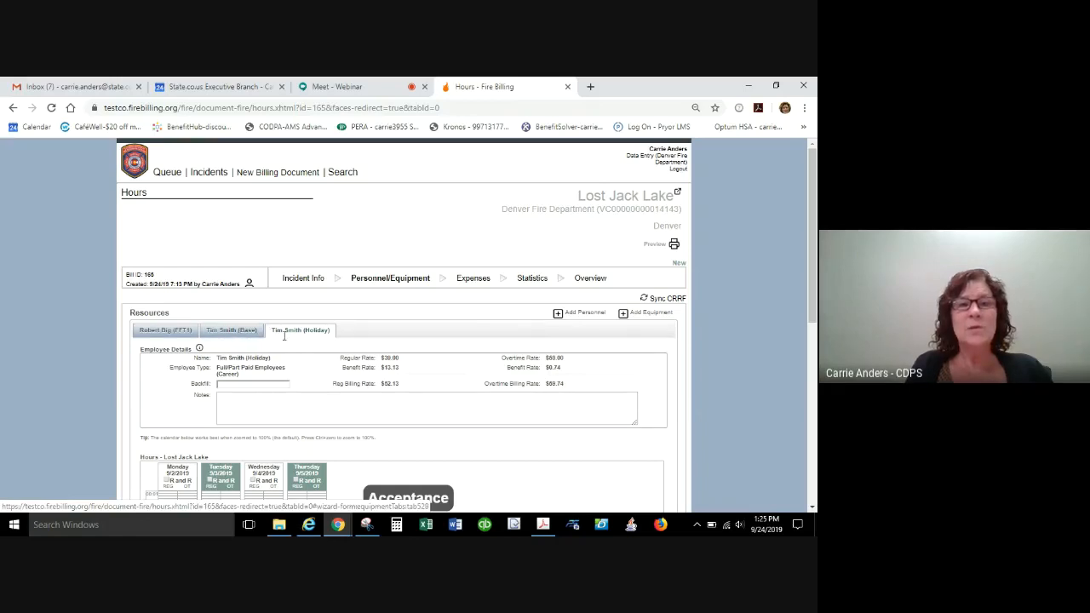
{"action": "left_click", "coordinate": [579, 314]}
{"action": "left_click", "coordinate": [642, 328]}
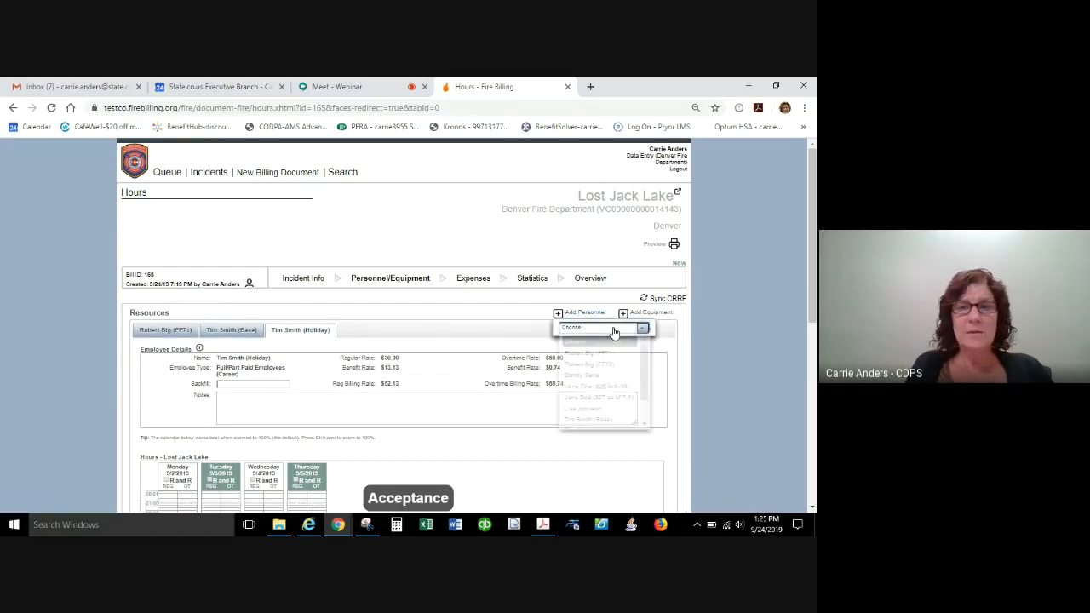
{"action": "left_click_drag", "start_coordinate": [643, 369], "coordinate": [639, 390]}
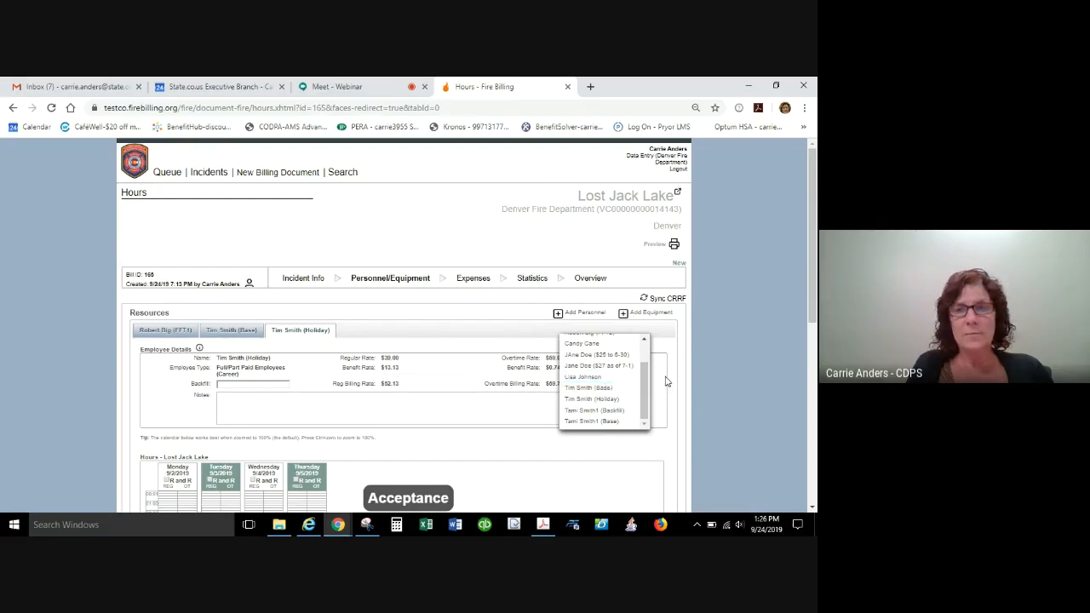
{"action": "left_click_drag", "start_coordinate": [644, 388], "coordinate": [644, 367]}
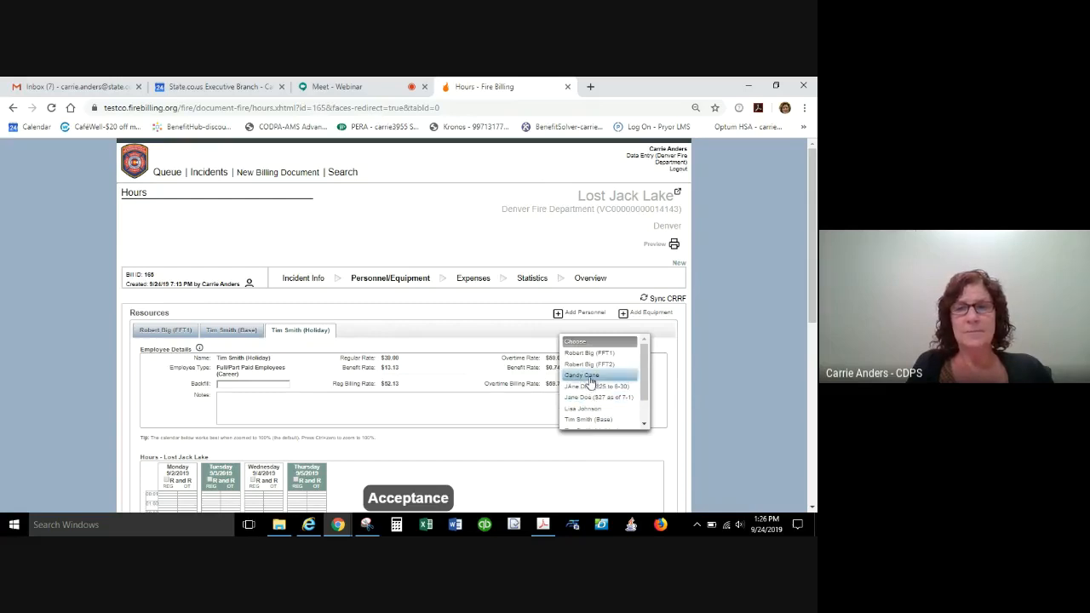
{"action": "left_click", "coordinate": [451, 330]}
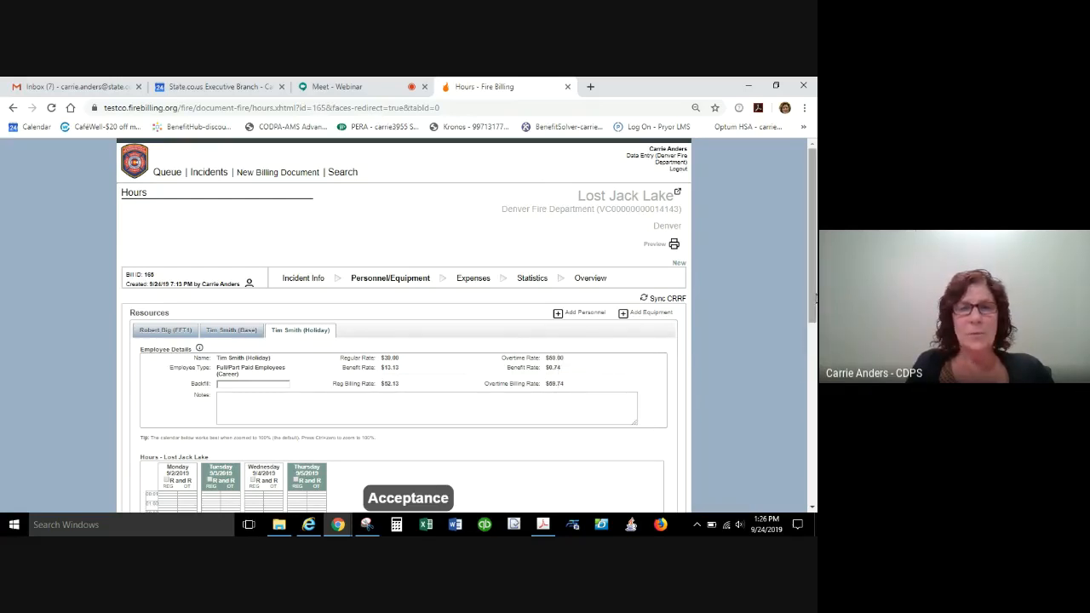
Add the supplemental or volunteer employee to the bill's personnel and fill in the name of the backfilled employee.
{"action": "scroll", "coordinate": [806, 351], "scroll_direction": "down", "scroll_amount": 2}
{"action": "left_click_drag", "start_coordinate": [805, 357], "coordinate": [807, 310]}
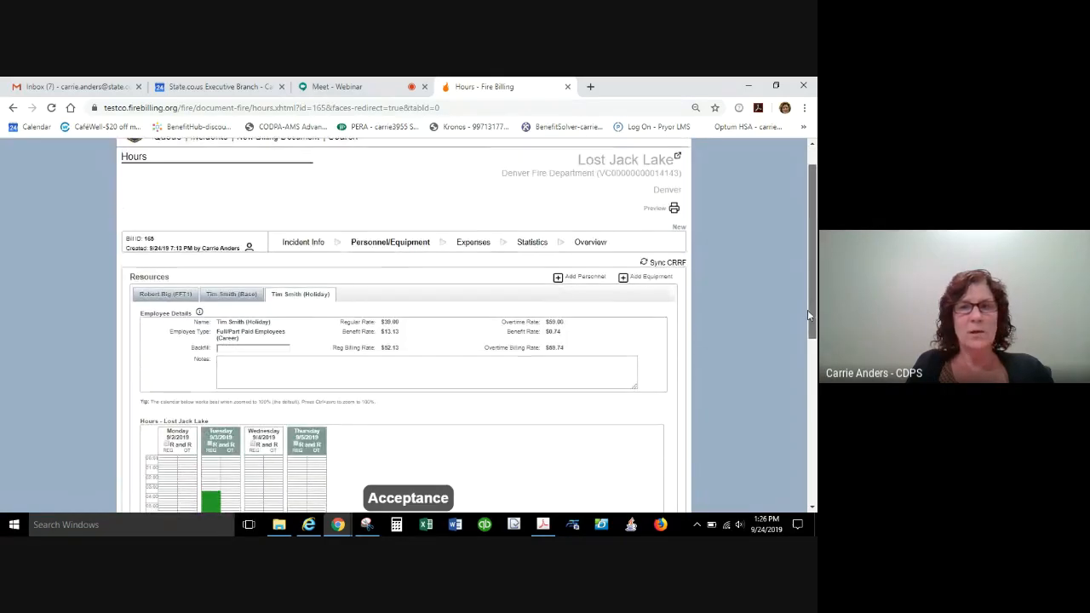
{"action": "left_click", "coordinate": [585, 278]}
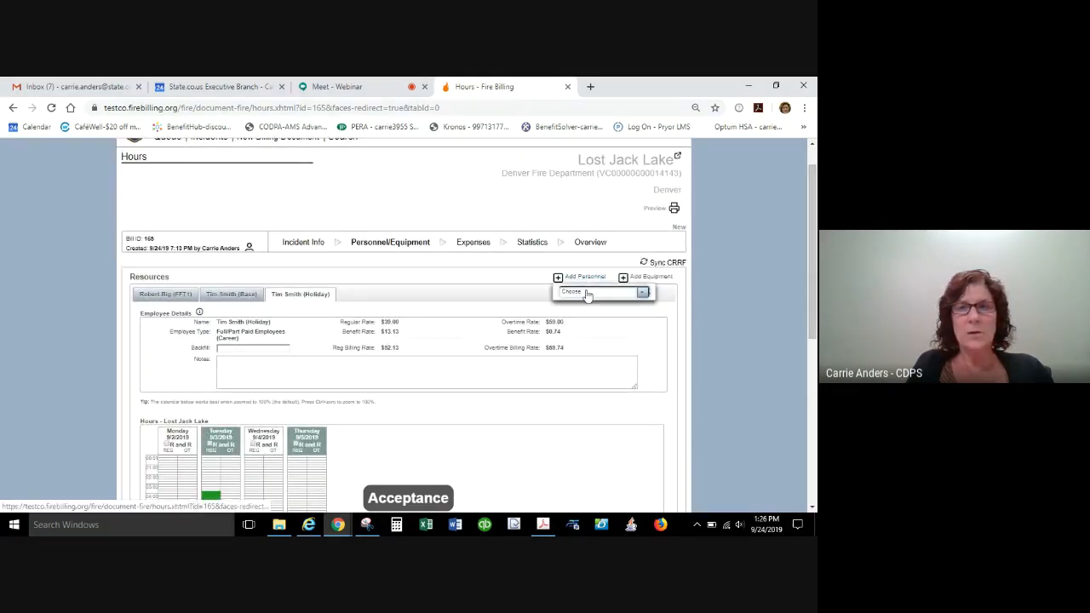
{"action": "left_click", "coordinate": [586, 293]}
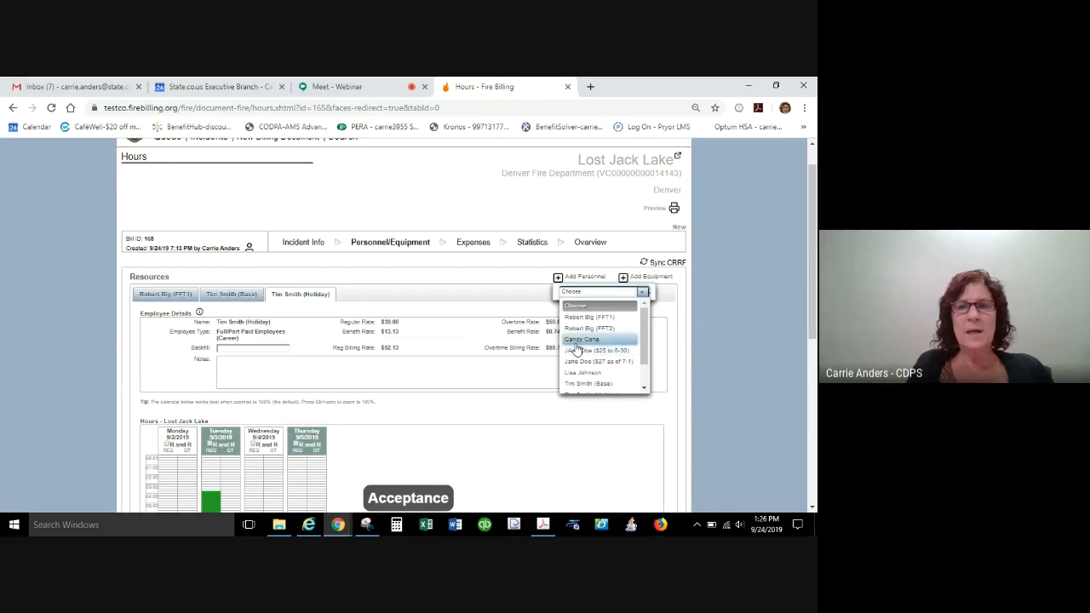
{"action": "left_click", "coordinate": [579, 340]}
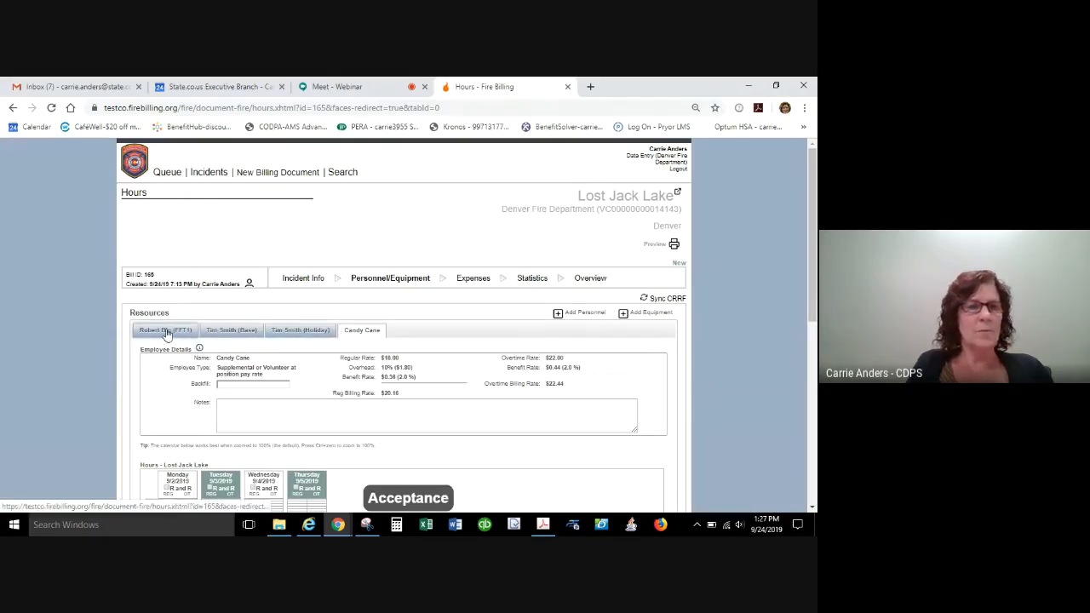
{"action": "left_click", "coordinate": [247, 384]}
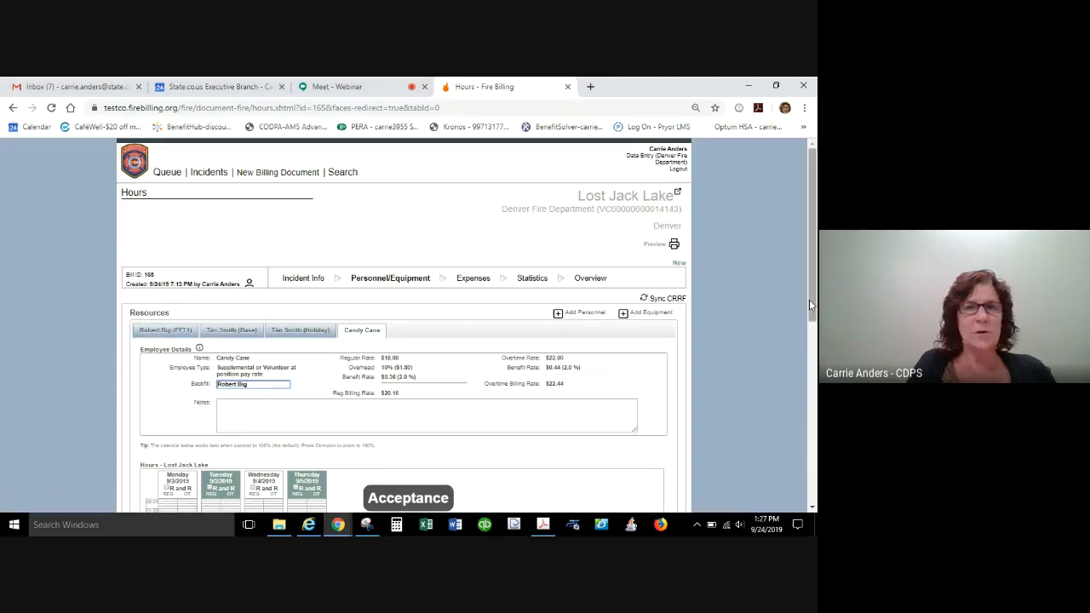
Log about 11.50, 12.75, 10.75 and 14.50 regular hours on Monday to Thursday for the supplemental employee, and save.
{"action": "left_click_drag", "start_coordinate": [808, 302], "coordinate": [796, 384]}
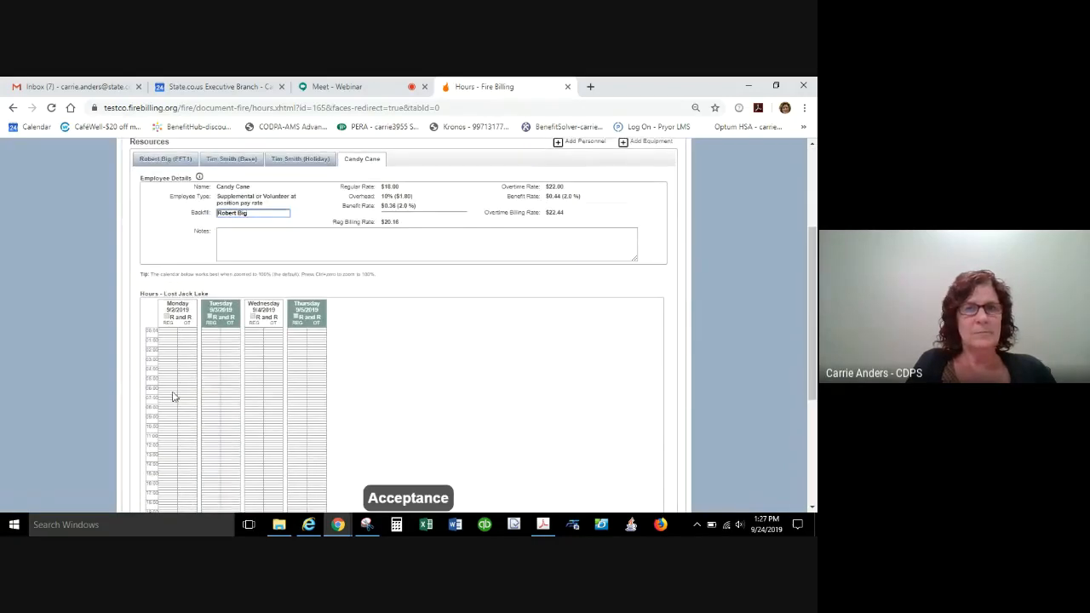
{"action": "left_click_drag", "start_coordinate": [167, 367], "coordinate": [173, 474]}
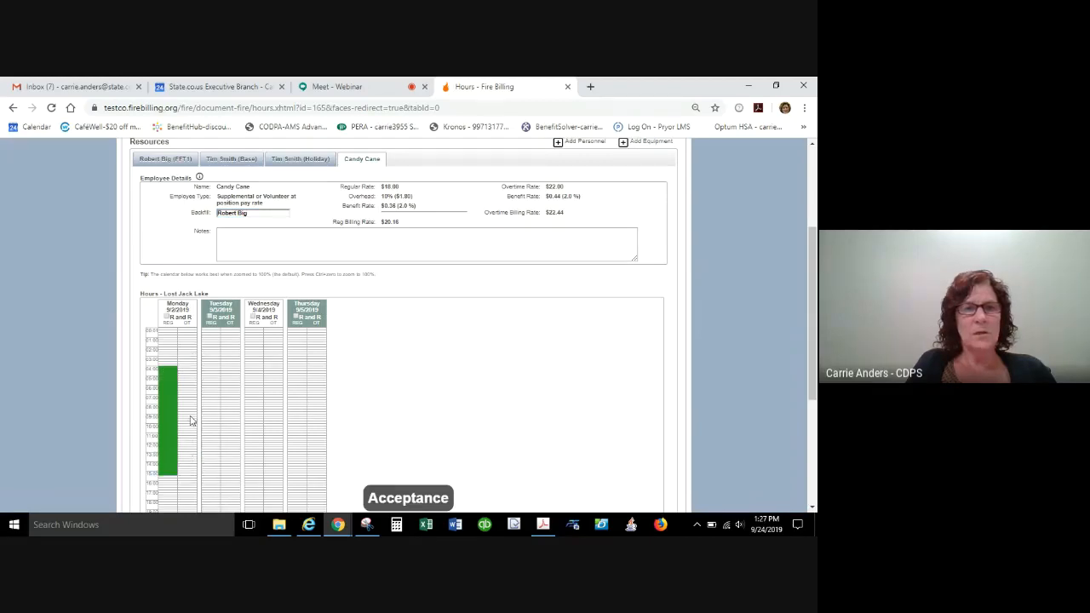
{"action": "left_click_drag", "start_coordinate": [211, 364], "coordinate": [212, 482]}
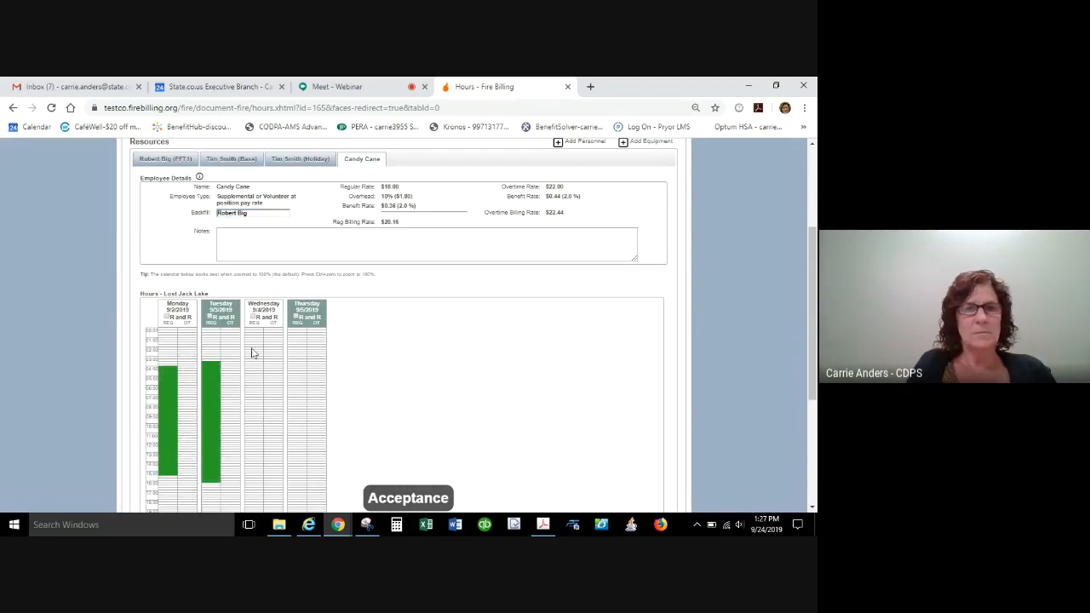
{"action": "left_click_drag", "start_coordinate": [252, 349], "coordinate": [264, 449]}
{"action": "left_click_drag", "start_coordinate": [298, 376], "coordinate": [304, 511]}
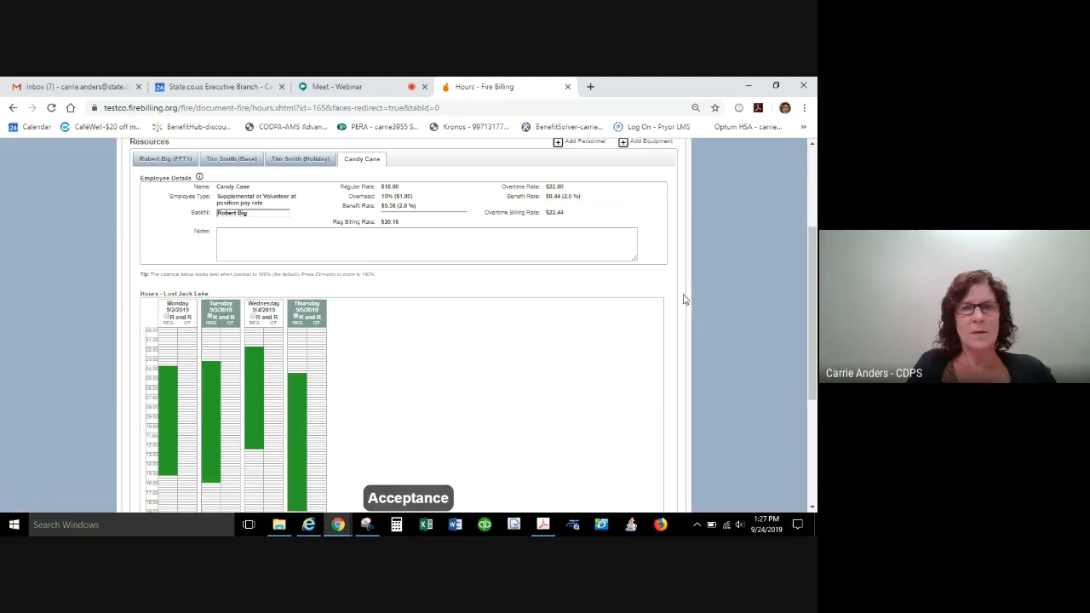
{"action": "left_click_drag", "start_coordinate": [815, 327], "coordinate": [815, 425]}
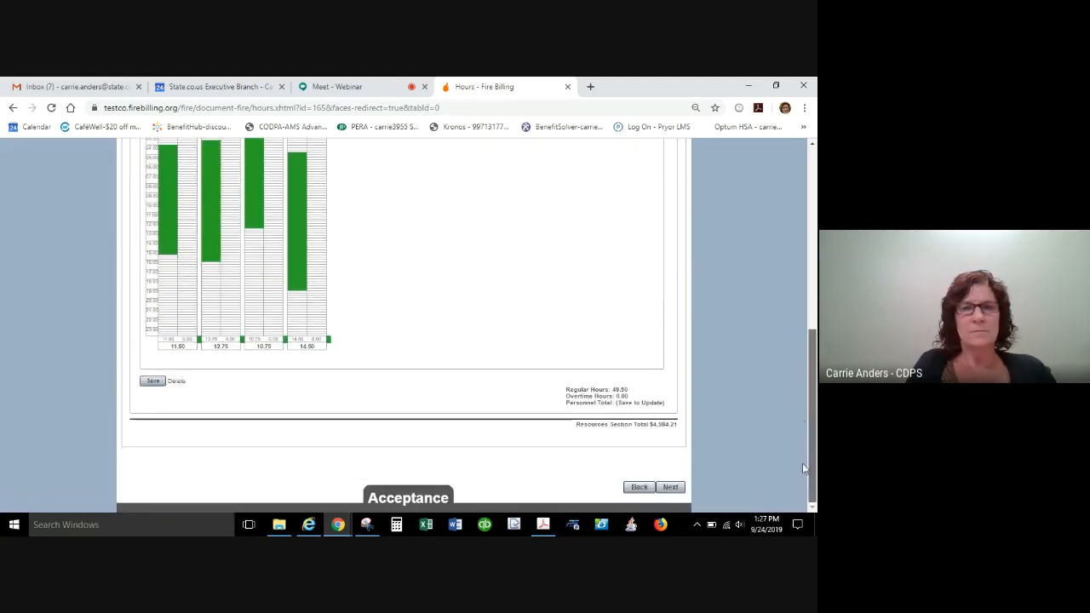
{"action": "left_click", "coordinate": [152, 380]}
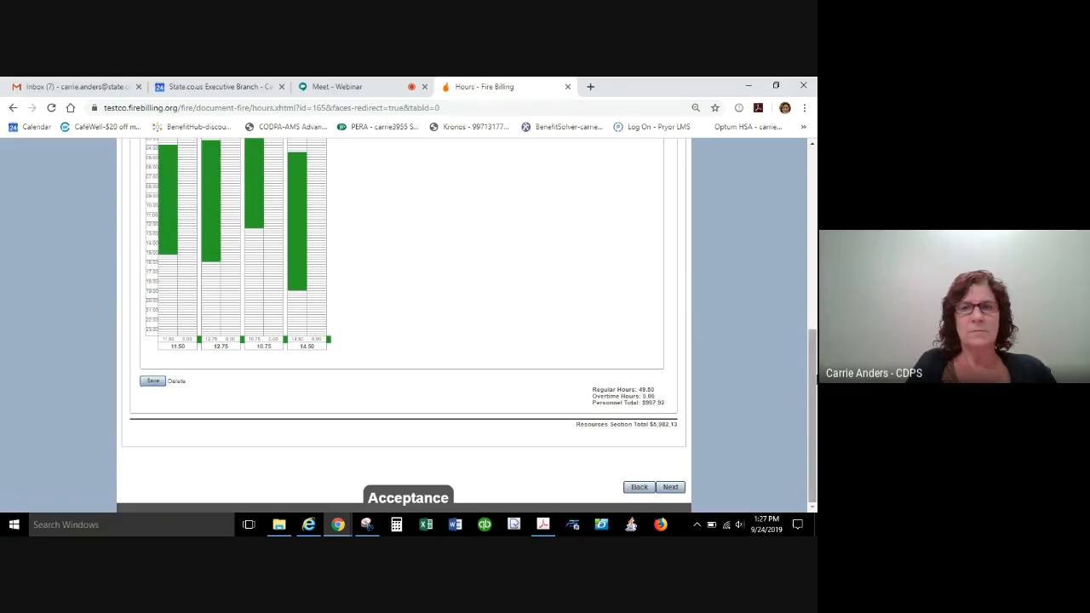
Enter the note "Workers Comp pd at $5 day. See misc section." for the supplemental employee.
{"action": "mouse_move", "coordinate": [811, 381]}
{"action": "left_mouse_down"}
{"action": "mouse_move", "coordinate": [803, 298]}
{"action": "mouse_move", "coordinate": [797, 394]}
{"action": "left_mouse_up"}
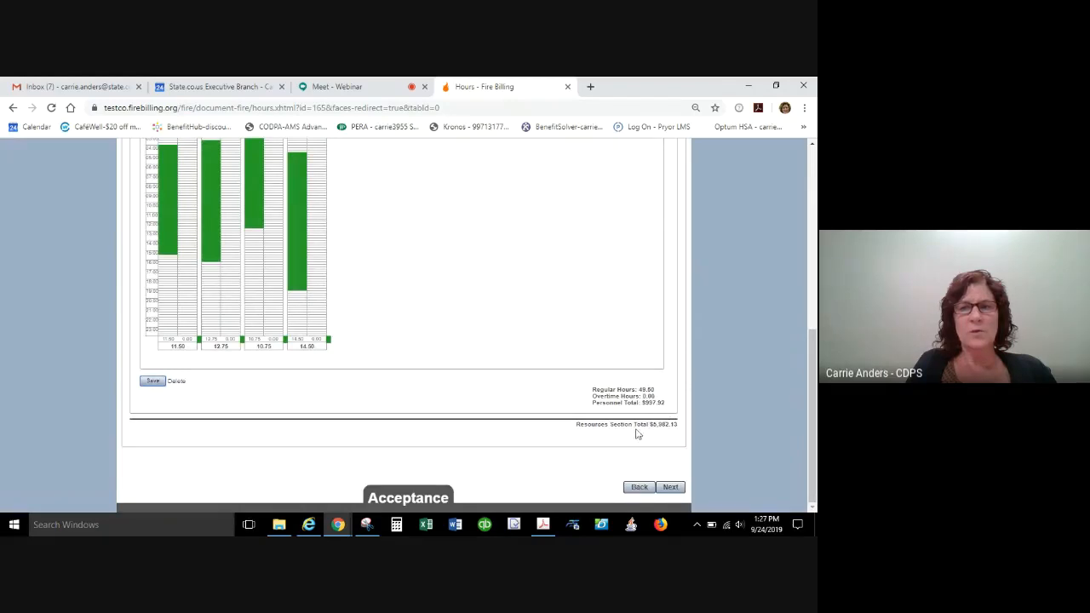
{"action": "scroll", "coordinate": [815, 409], "scroll_direction": "up", "scroll_amount": 5}
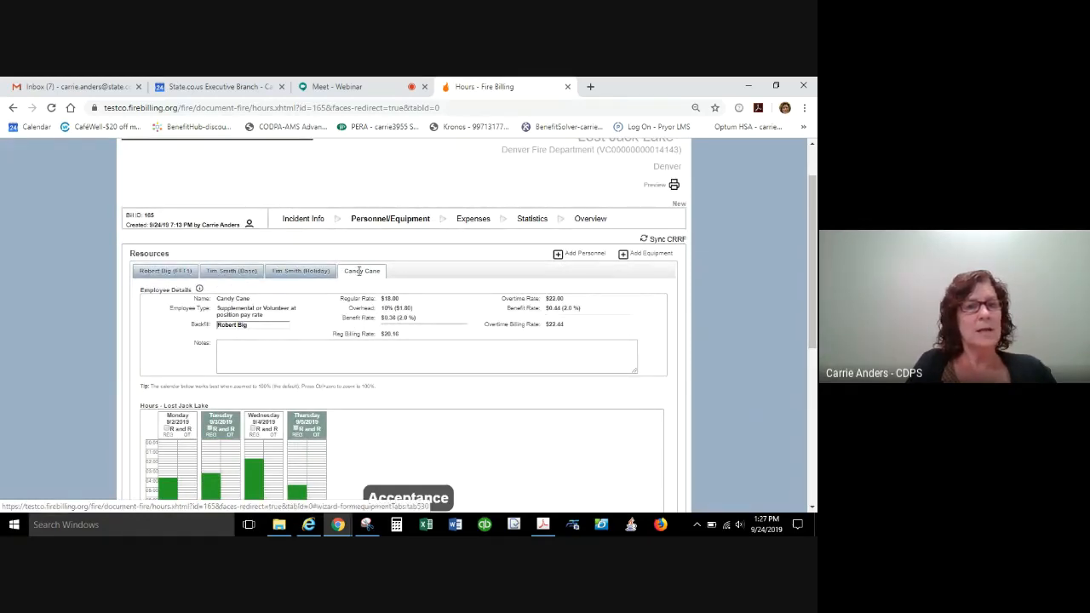
{"action": "left_click", "coordinate": [441, 343]}
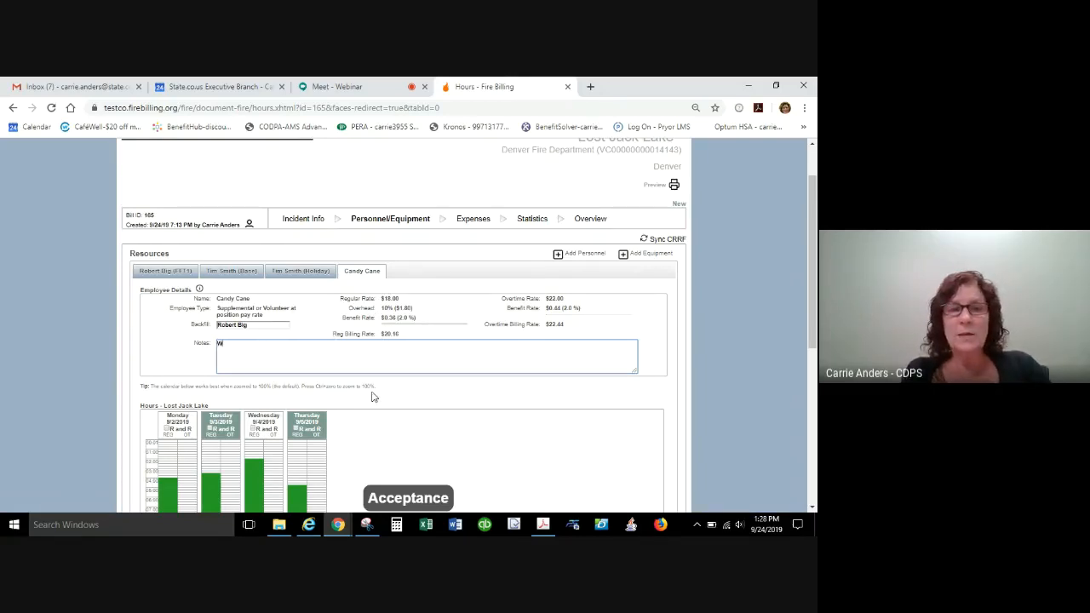
{"action": "type", "text": "Comp"}
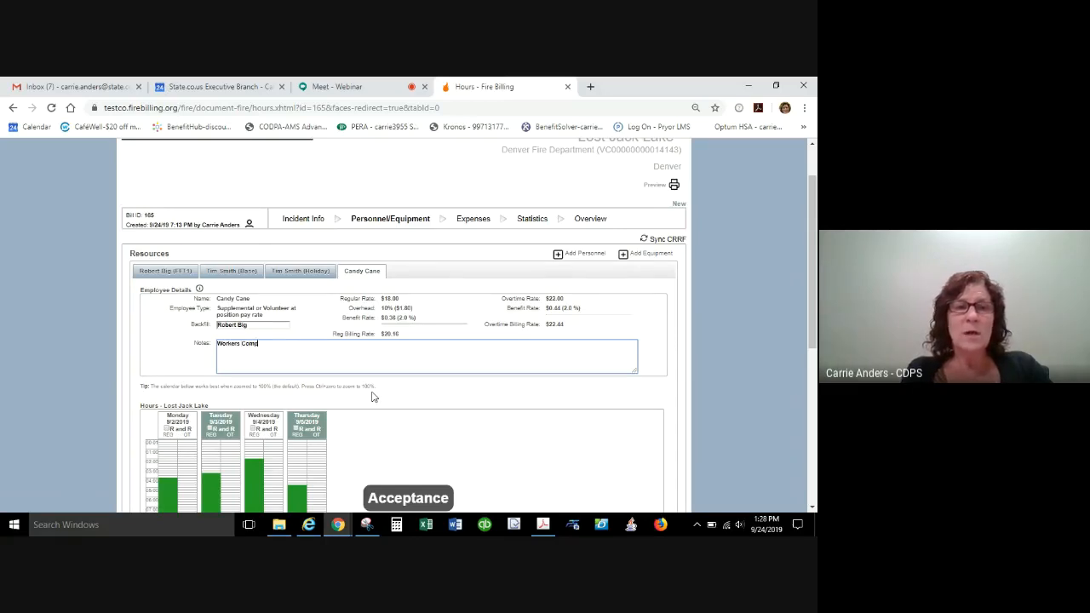
{"action": "type", "text": " pd at $5 day.  See"}
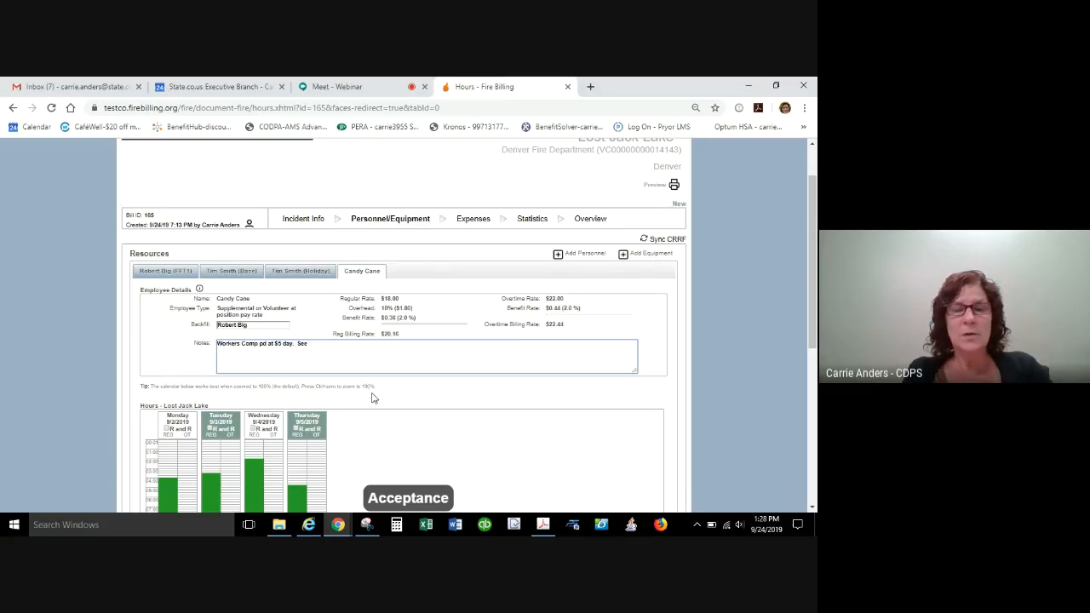
{"action": "type", "text": "isc e"}
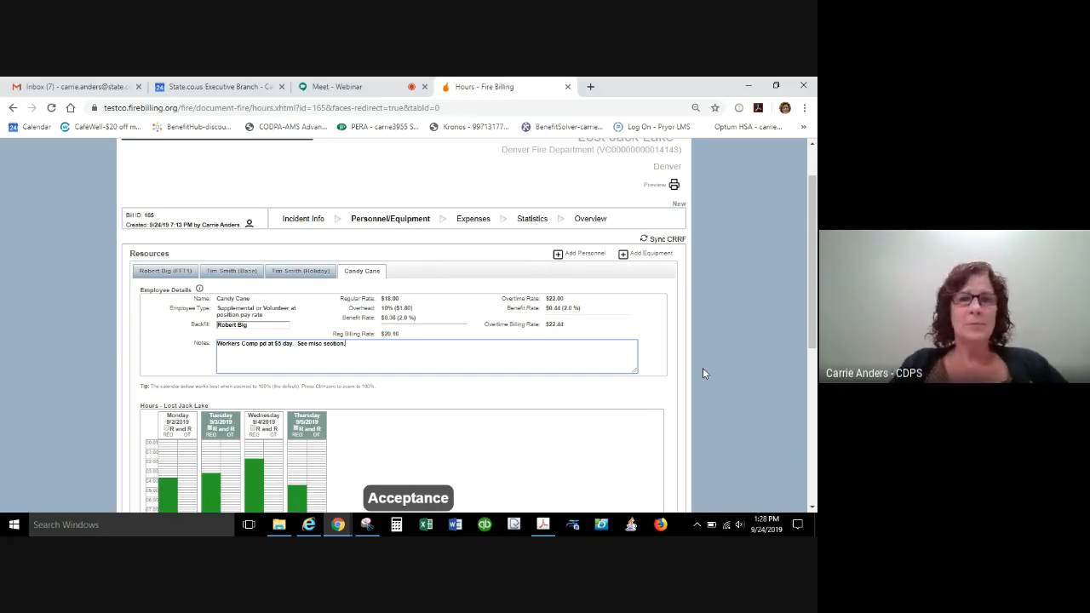
{"action": "left_click_drag", "start_coordinate": [812, 324], "coordinate": [809, 481]}
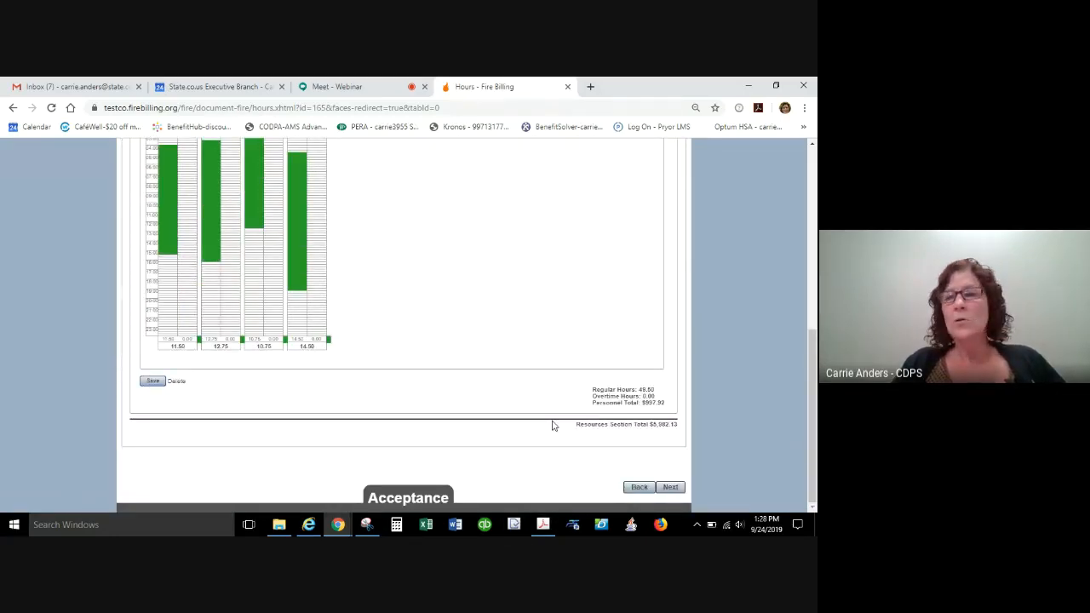
Add equipment E110 to the bill's resources.
{"action": "left_click_drag", "start_coordinate": [814, 387], "coordinate": [805, 200]}
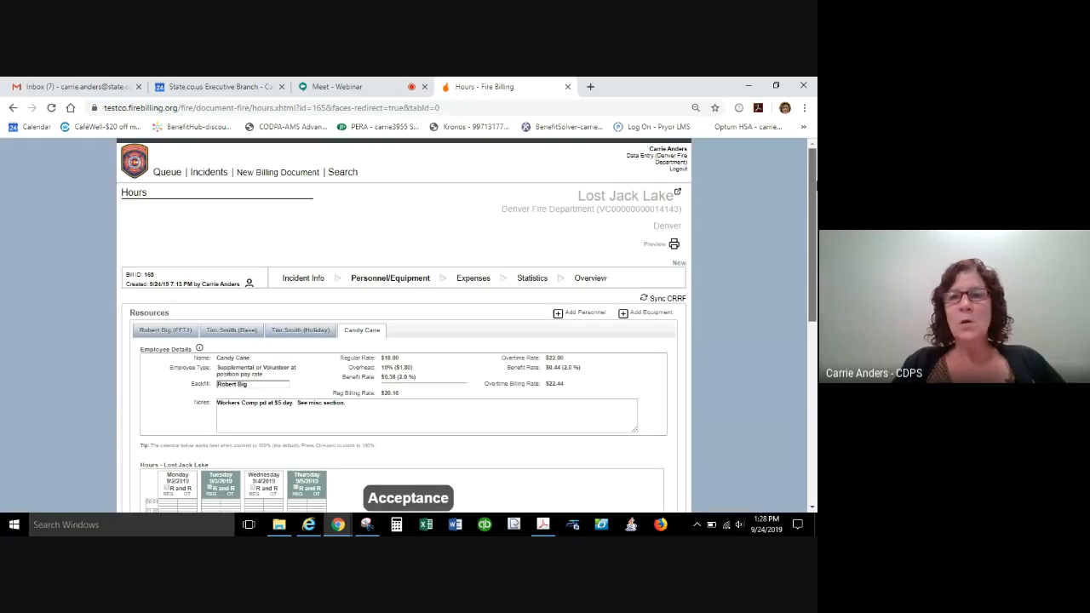
{"action": "left_click", "coordinate": [648, 316]}
{"action": "left_click", "coordinate": [648, 330]}
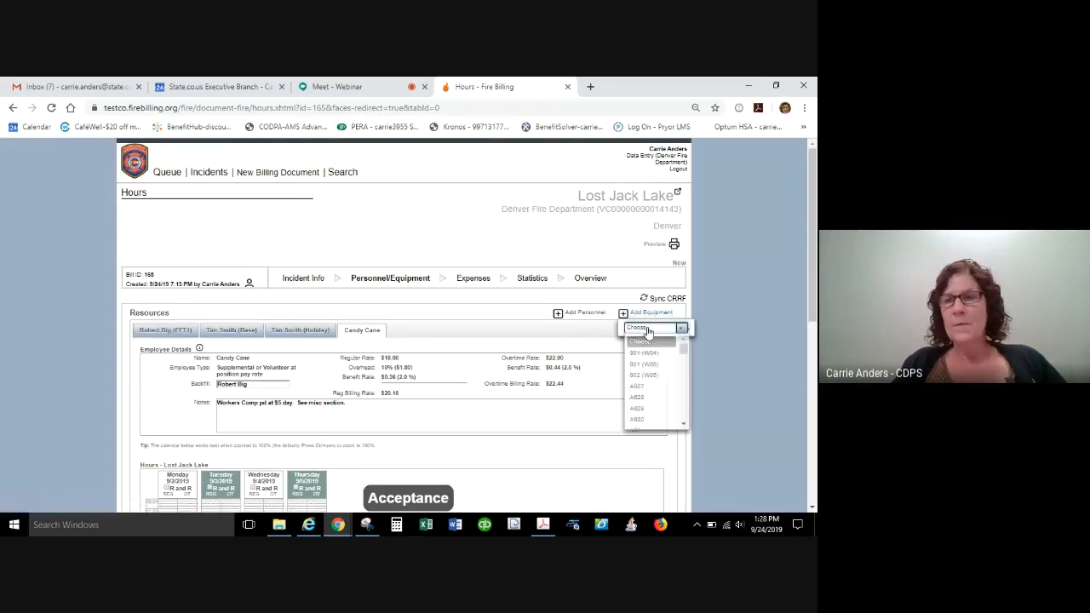
{"action": "left_click_drag", "start_coordinate": [682, 348], "coordinate": [694, 312]}
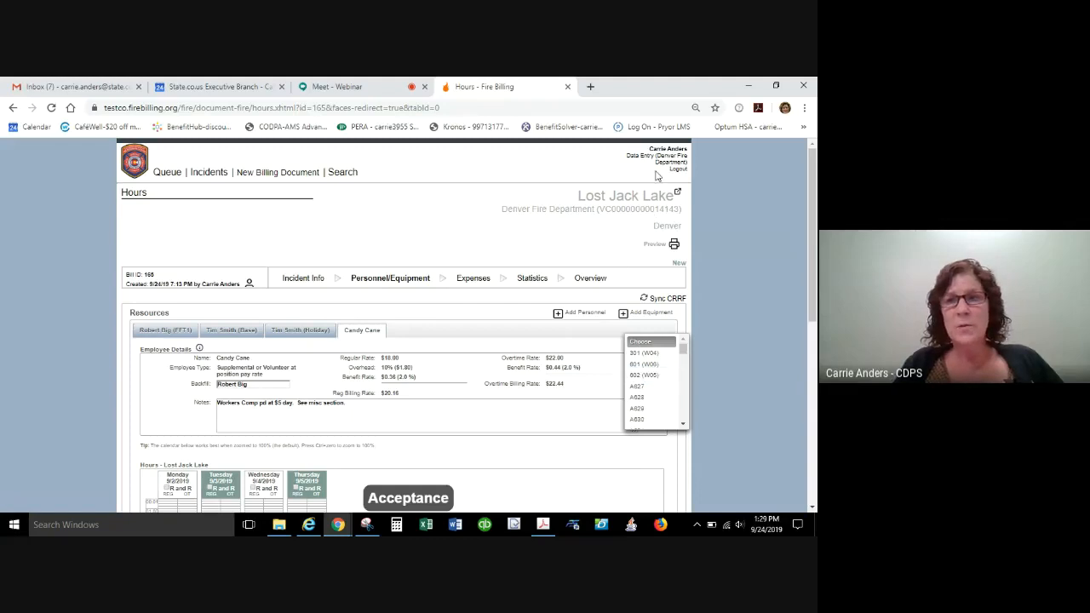
{"action": "mouse_move", "coordinate": [686, 352]}
{"action": "left_mouse_down"}
{"action": "mouse_move", "coordinate": [687, 422]}
{"action": "mouse_move", "coordinate": [681, 338]}
{"action": "left_mouse_up"}
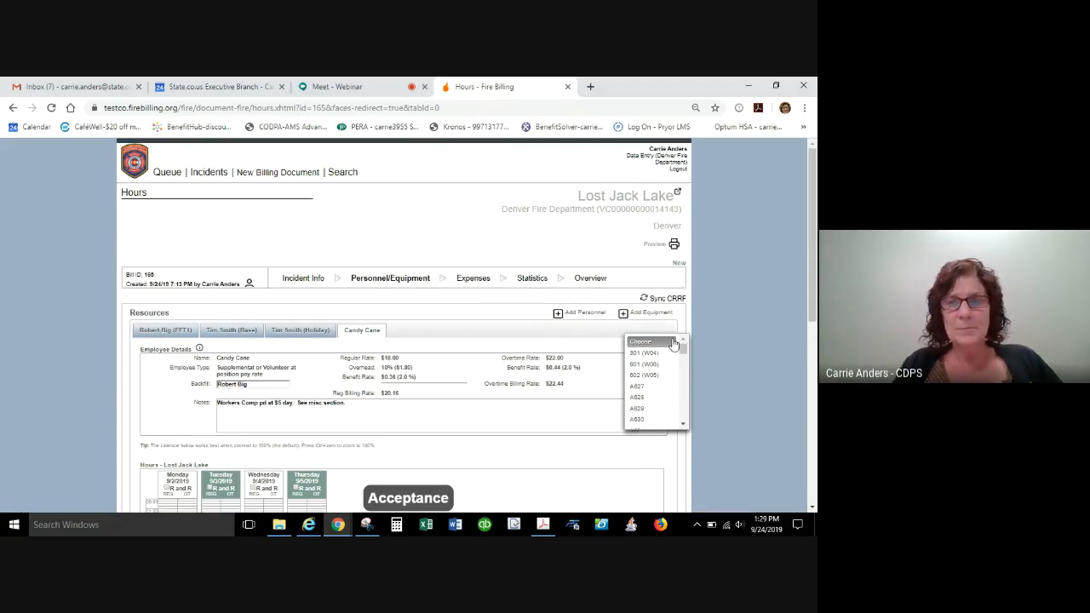
{"action": "left_click_drag", "start_coordinate": [683, 350], "coordinate": [682, 389]}
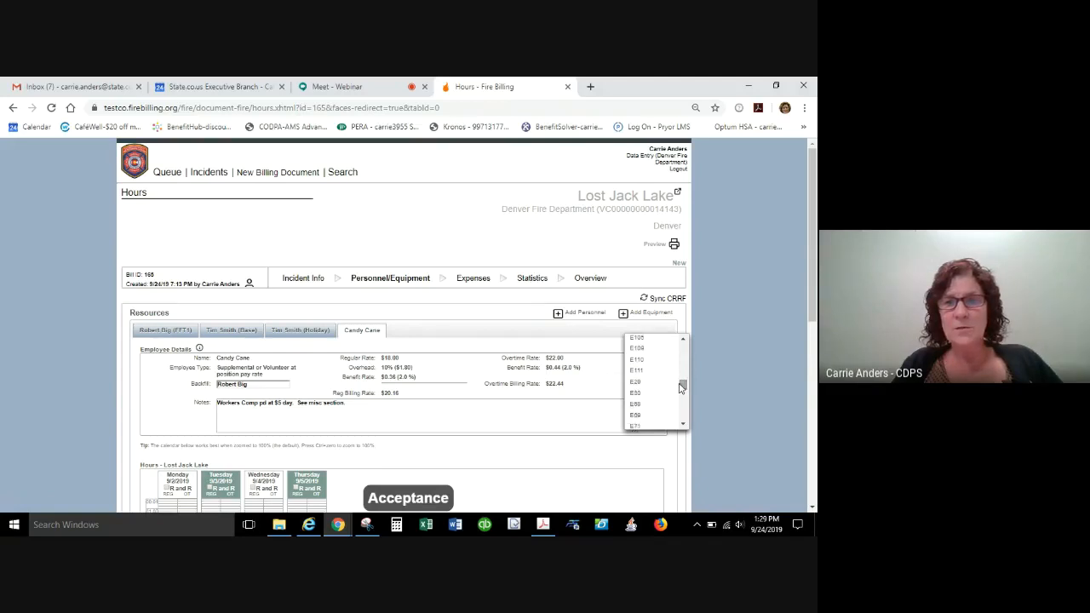
{"action": "left_click", "coordinate": [636, 361]}
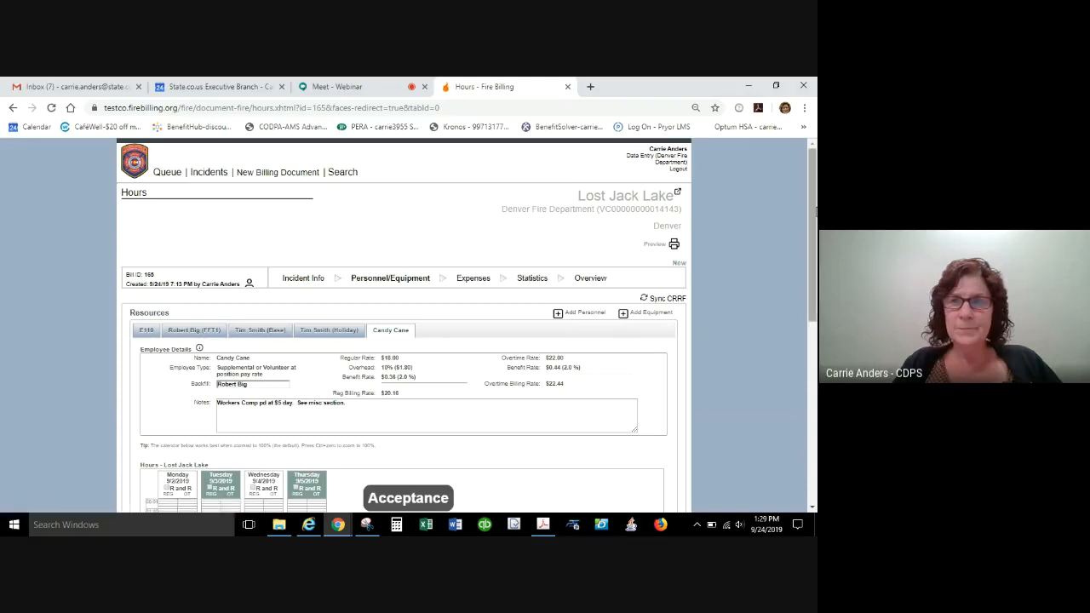
{"action": "scroll", "coordinate": [170, 256], "scroll_direction": "down", "scroll_amount": 2}
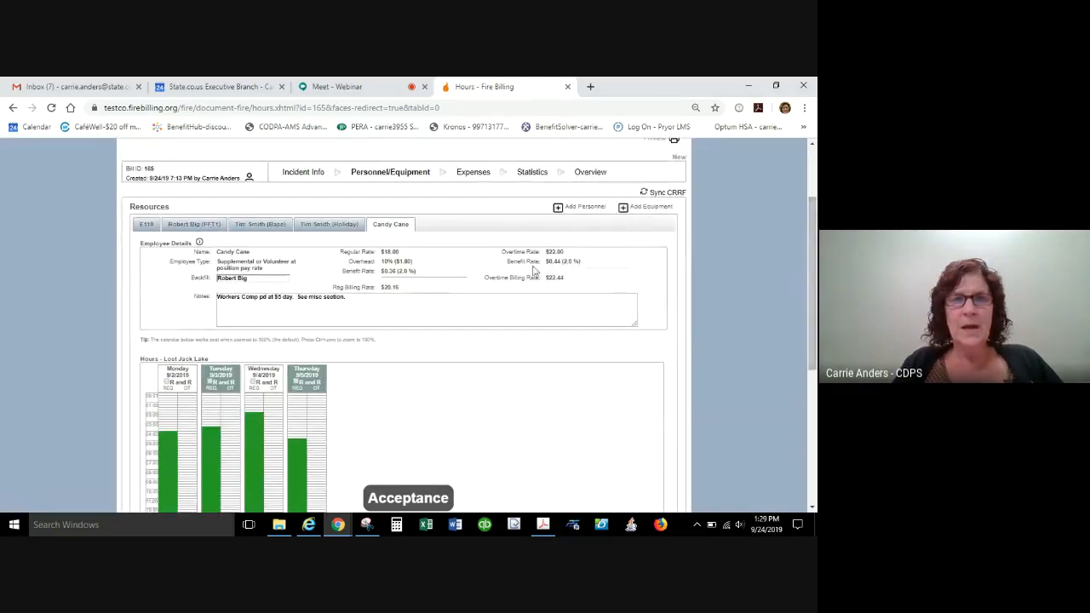
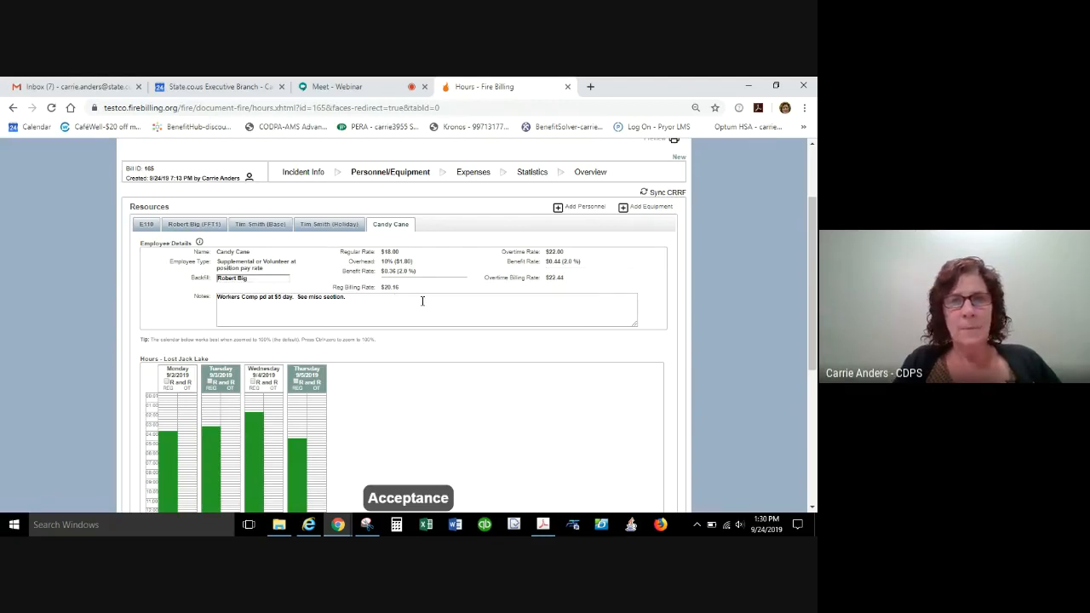
Log about 14.00 travel hours on Monday and 16.00, 15.00 and 16.25 regular hours on Tuesday to Thursday for E110.
{"action": "left_click", "coordinate": [146, 224]}
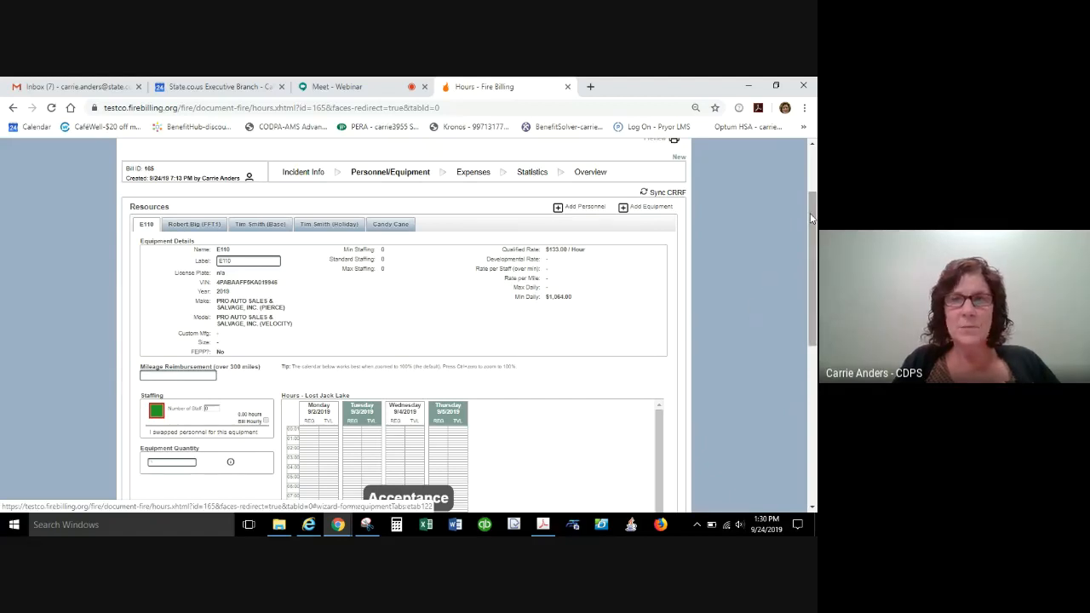
{"action": "left_click_drag", "start_coordinate": [809, 214], "coordinate": [812, 317]}
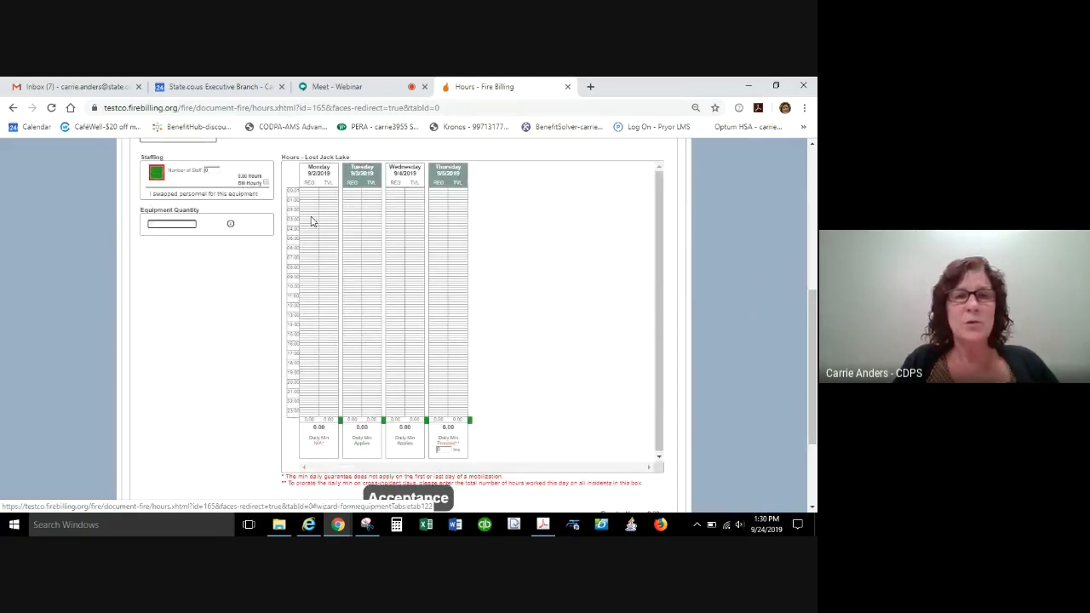
{"action": "mouse_move", "coordinate": [308, 206]}
{"action": "left_mouse_down"}
{"action": "mouse_move", "coordinate": [310, 329]}
{"action": "mouse_move", "coordinate": [311, 213]}
{"action": "left_mouse_up"}
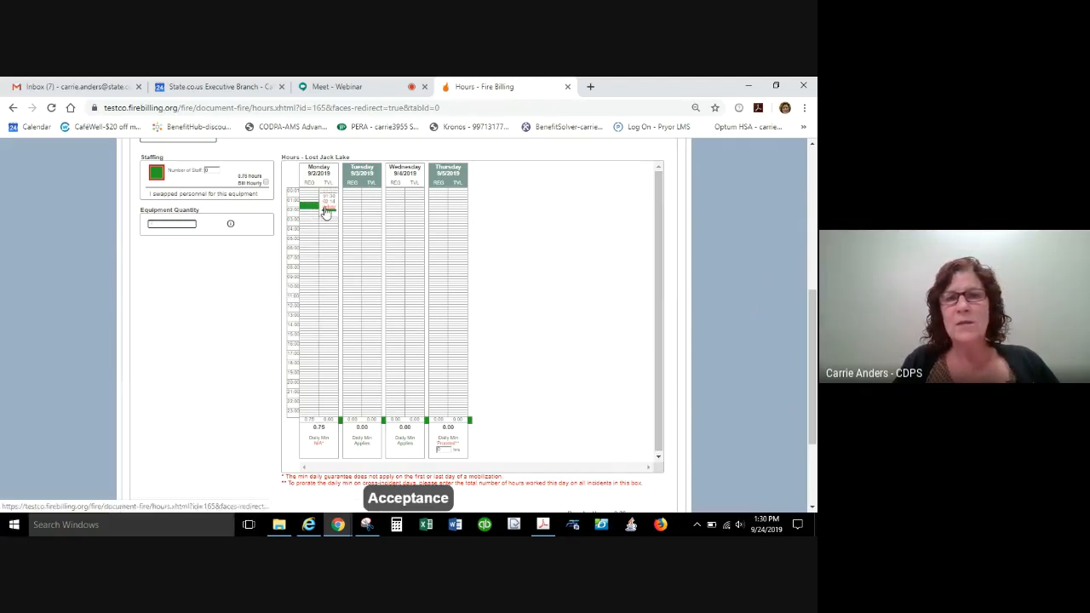
{"action": "left_click", "coordinate": [327, 207]}
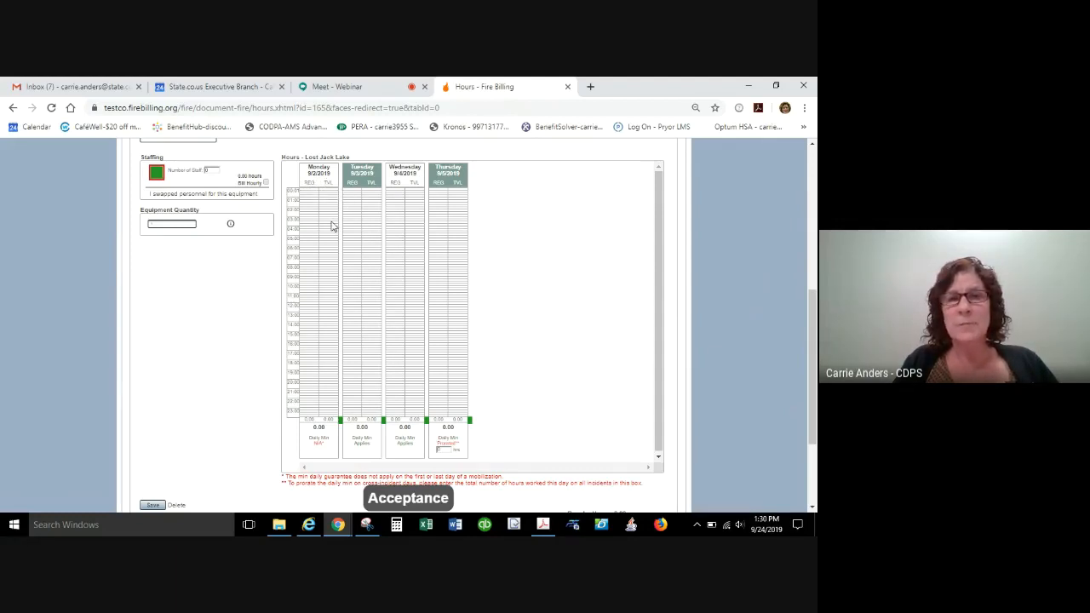
{"action": "left_click_drag", "start_coordinate": [331, 239], "coordinate": [331, 373]}
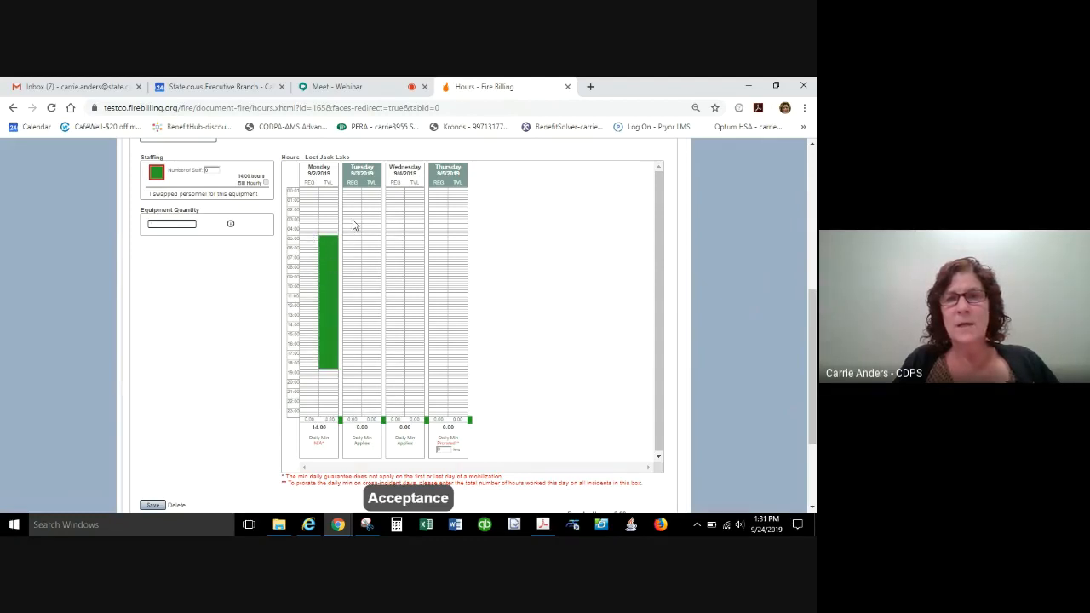
{"action": "left_click_drag", "start_coordinate": [353, 241], "coordinate": [361, 389]}
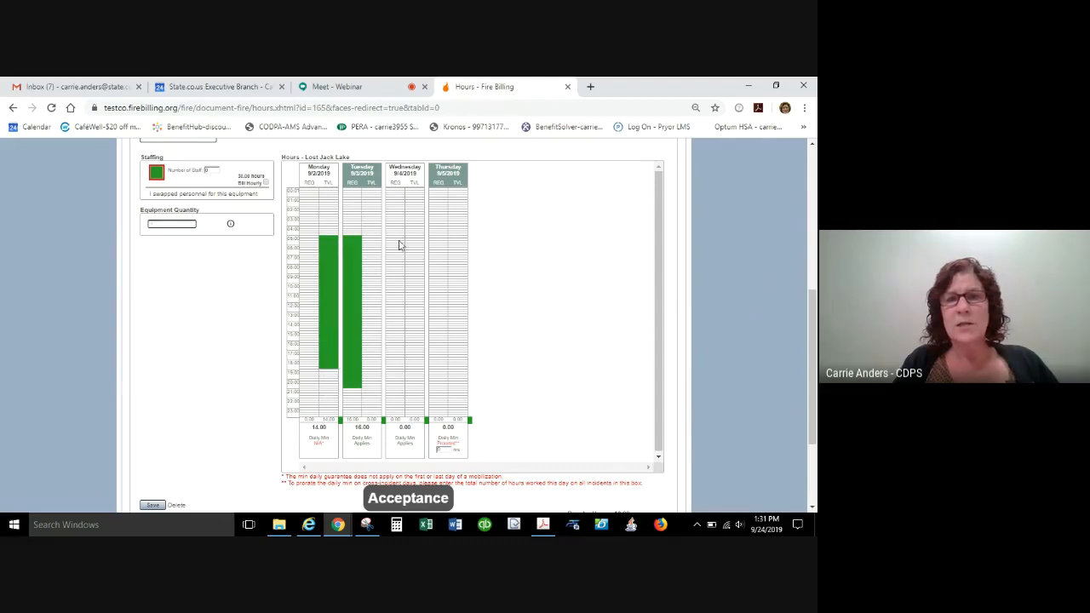
{"action": "left_click_drag", "start_coordinate": [389, 231], "coordinate": [397, 373]}
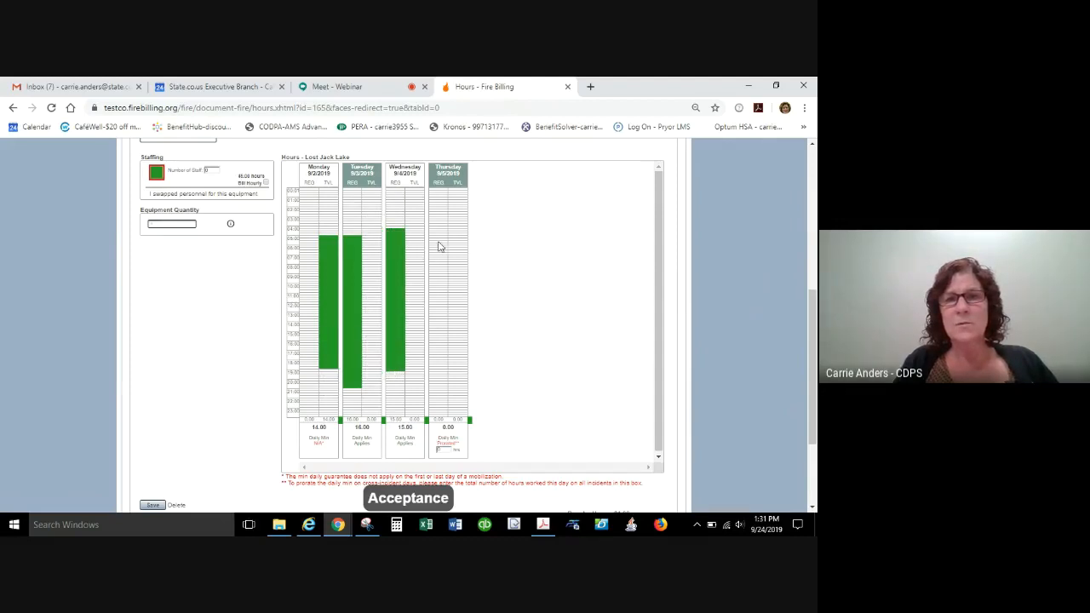
{"action": "left_click_drag", "start_coordinate": [436, 223], "coordinate": [438, 376]}
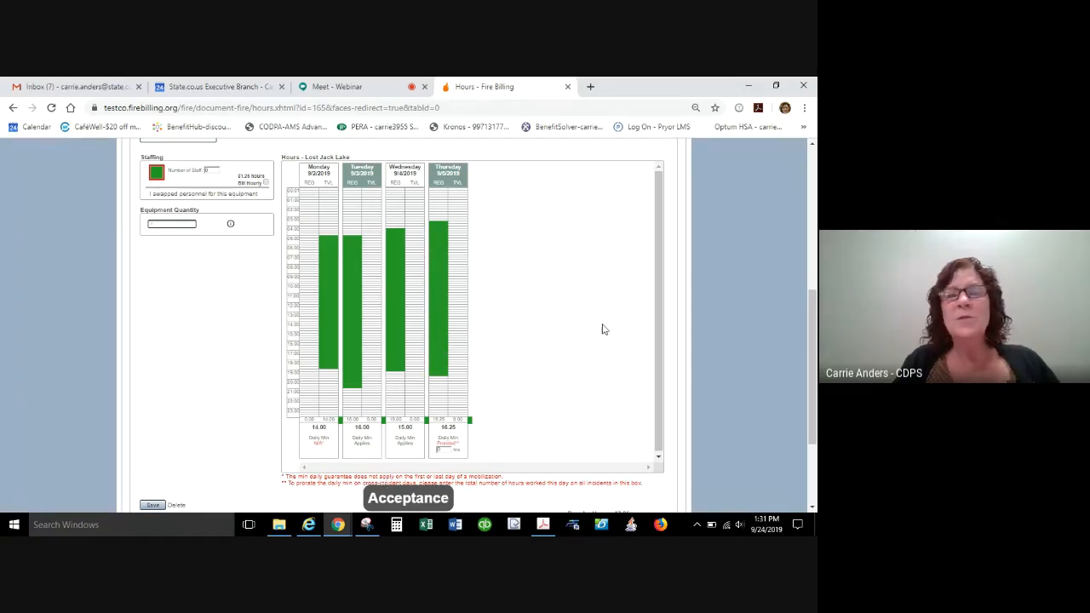
Replace E110's Thursday entry with about 8.00 regular hours.
{"action": "mouse_move", "coordinate": [815, 346]}
{"action": "left_mouse_down"}
{"action": "mouse_move", "coordinate": [805, 318]}
{"action": "mouse_move", "coordinate": [804, 355]}
{"action": "left_mouse_up"}
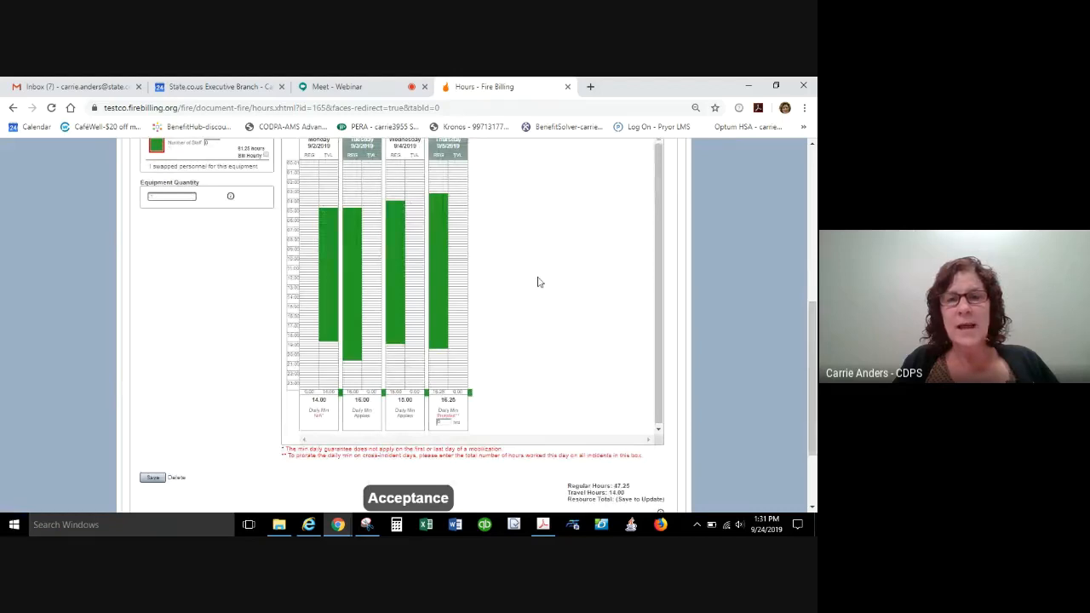
{"action": "left_click", "coordinate": [419, 293]}
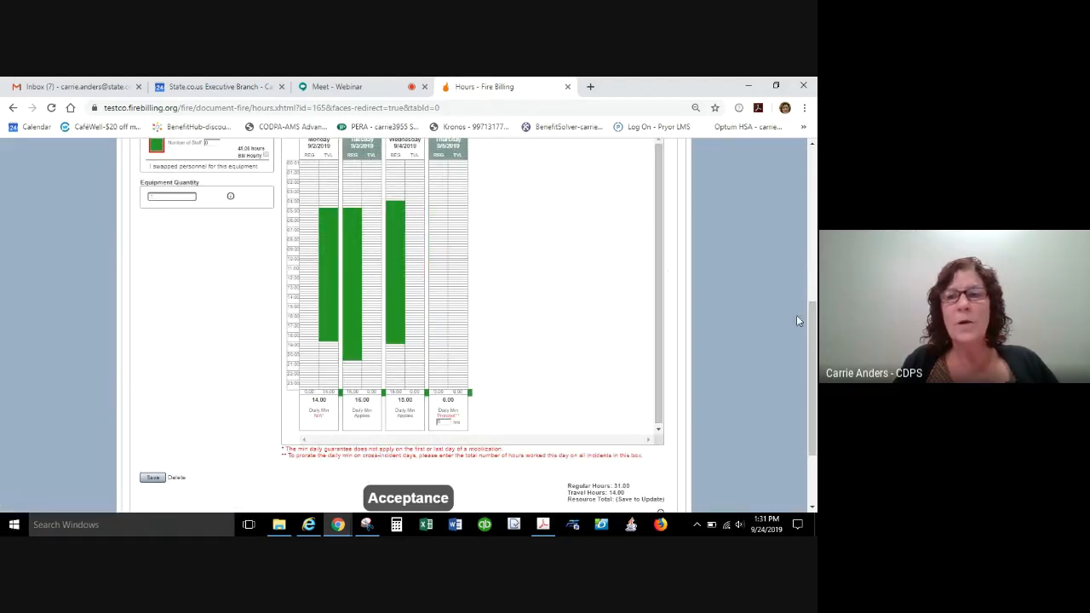
{"action": "left_click_drag", "start_coordinate": [812, 331], "coordinate": [784, 306]}
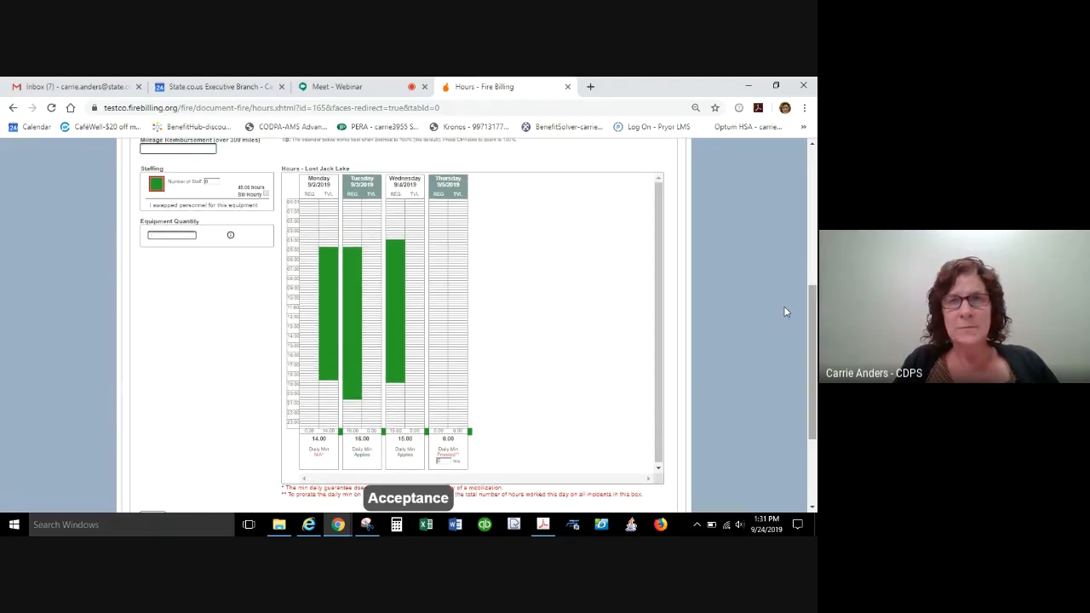
{"action": "left_click", "coordinate": [439, 227]}
{"action": "left_click_drag", "start_coordinate": [439, 230], "coordinate": [440, 303]}
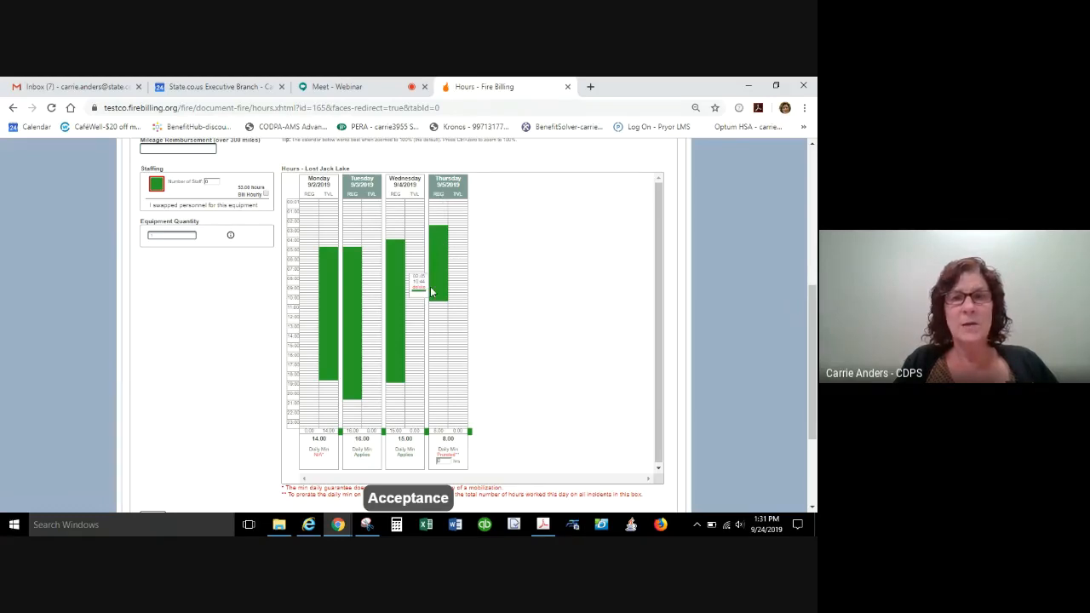
Enter 12 total worked hours for prorating E110's Thursday daily minimum, and save the equipment hours.
{"action": "left_click", "coordinate": [443, 461]}
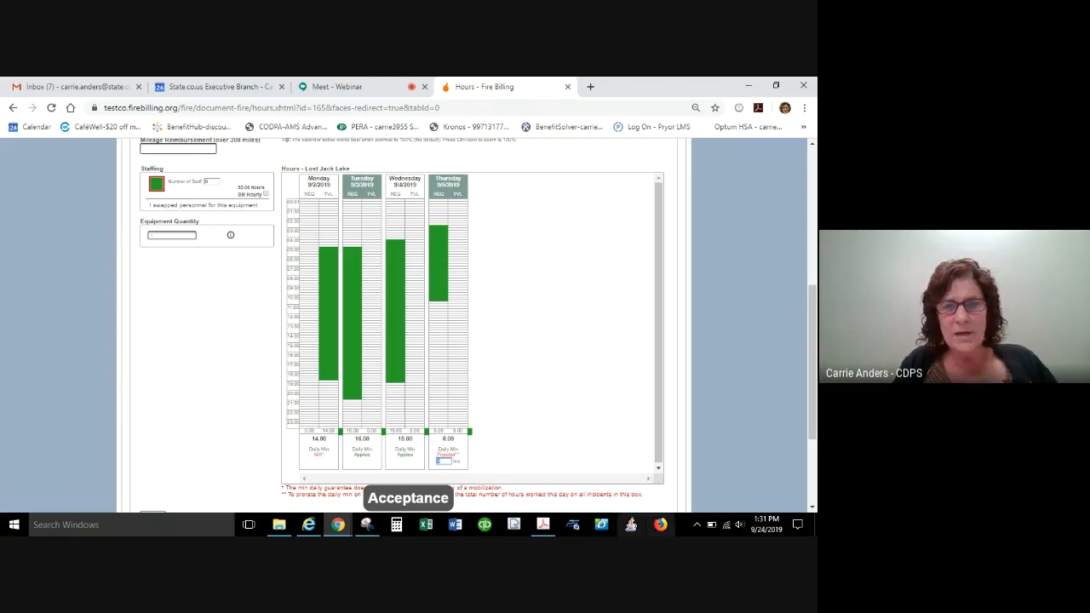
{"action": "type", "text": "12"}
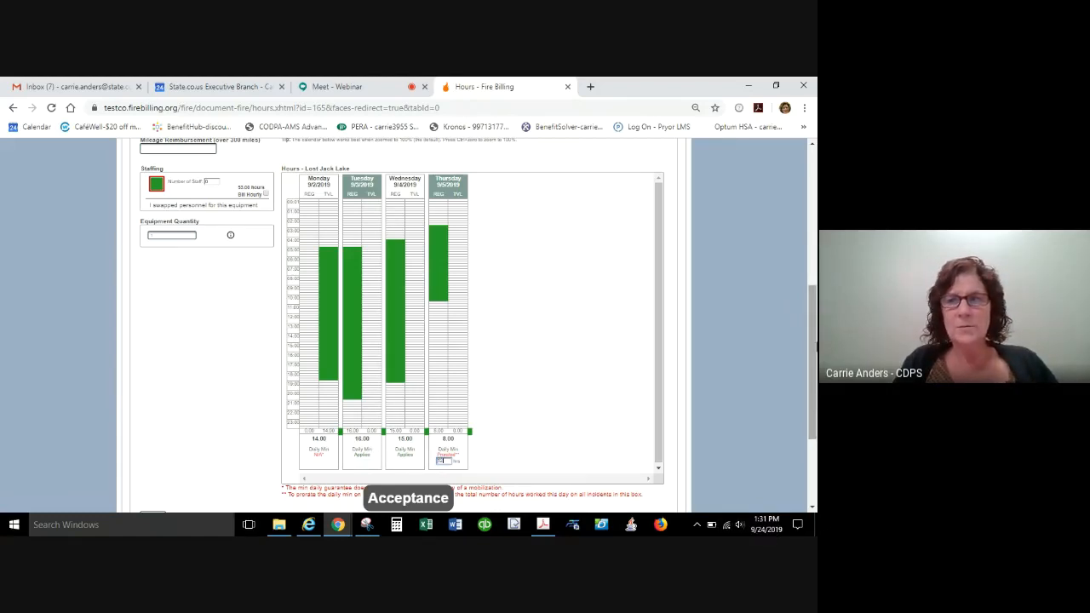
{"action": "left_click_drag", "start_coordinate": [814, 350], "coordinate": [814, 385]}
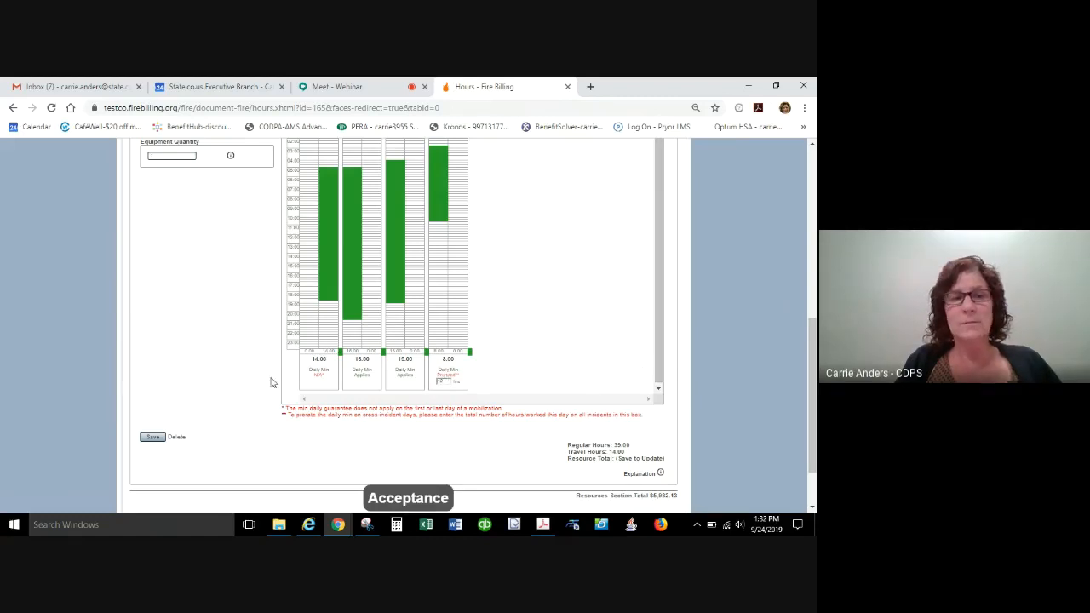
{"action": "left_click", "coordinate": [150, 438]}
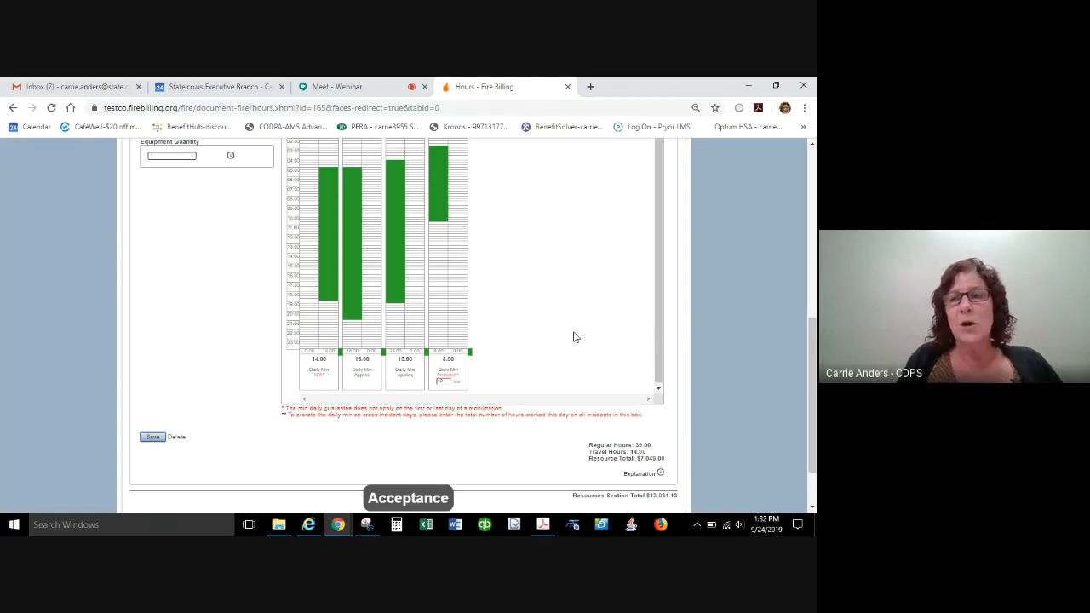
Mark R and R on Wednesday and Thursday for the FFT1 employee and enter the note "Rehab time 4 hrs on 9/5".
{"action": "left_click_drag", "start_coordinate": [811, 337], "coordinate": [809, 269]}
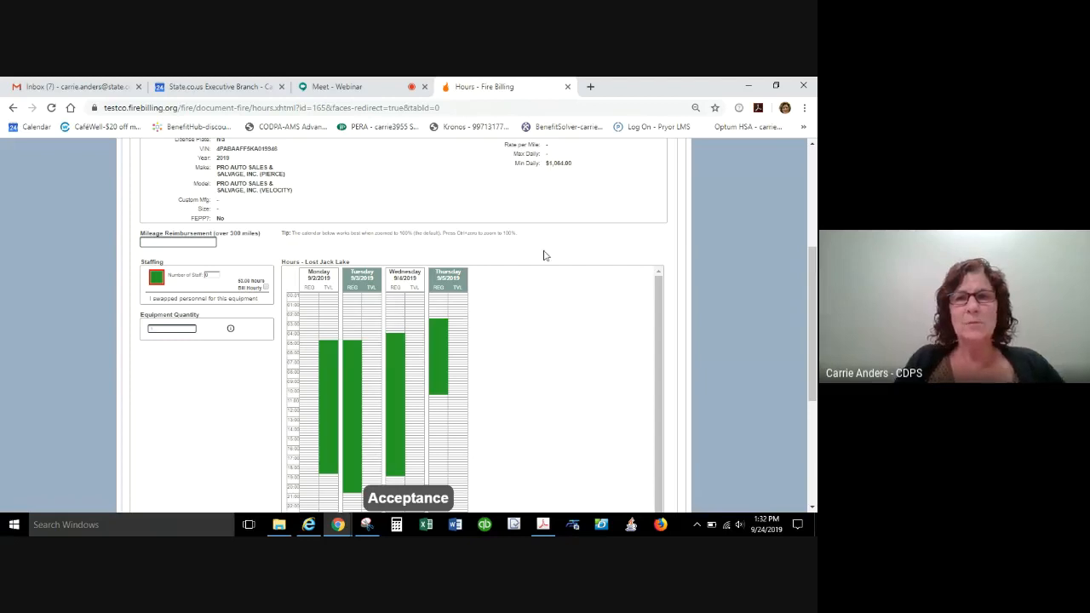
{"action": "scroll", "coordinate": [812, 268], "scroll_direction": "up", "scroll_amount": 1}
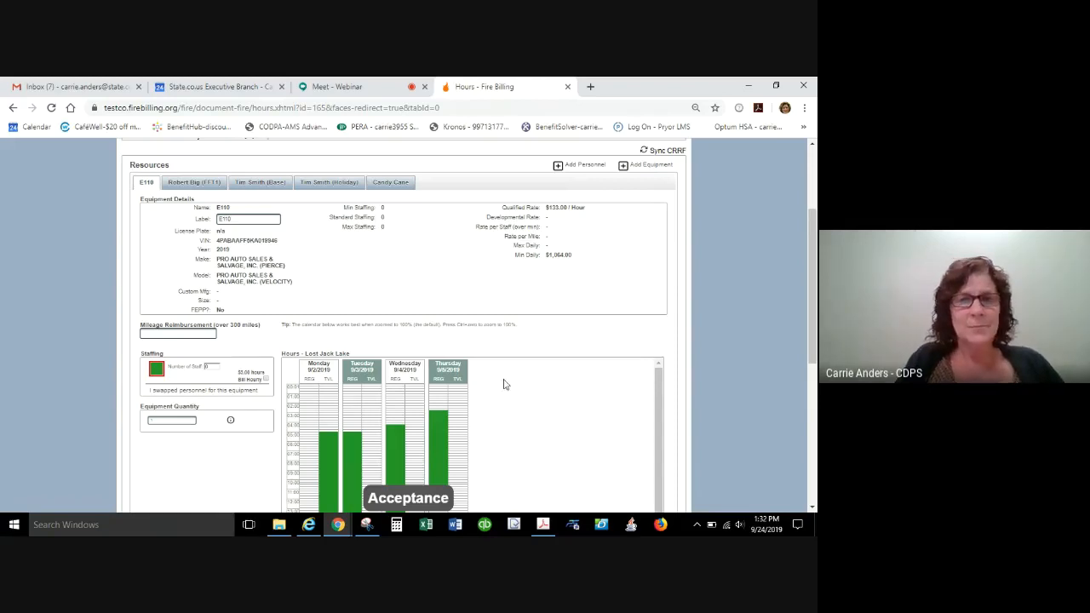
{"action": "left_click_drag", "start_coordinate": [815, 284], "coordinate": [809, 400]}
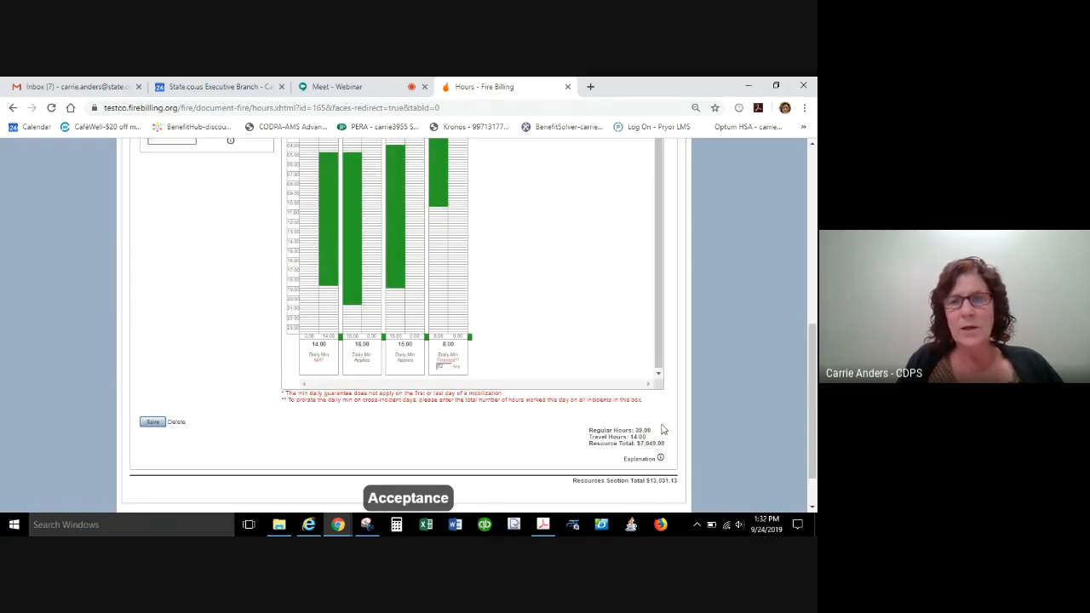
{"action": "left_click_drag", "start_coordinate": [813, 451], "coordinate": [815, 285]}
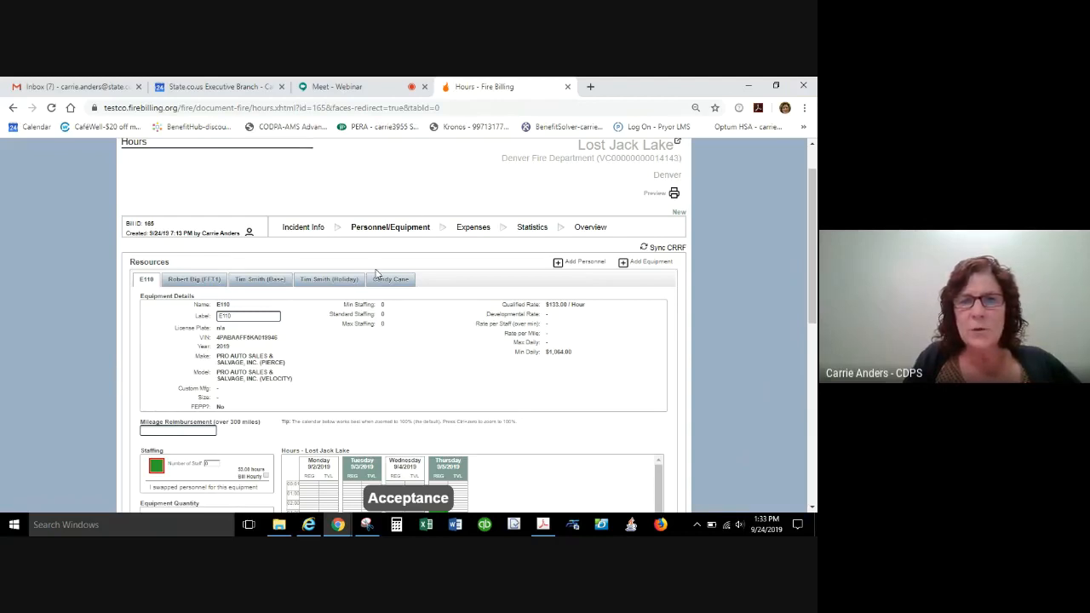
{"action": "left_click", "coordinate": [195, 281]}
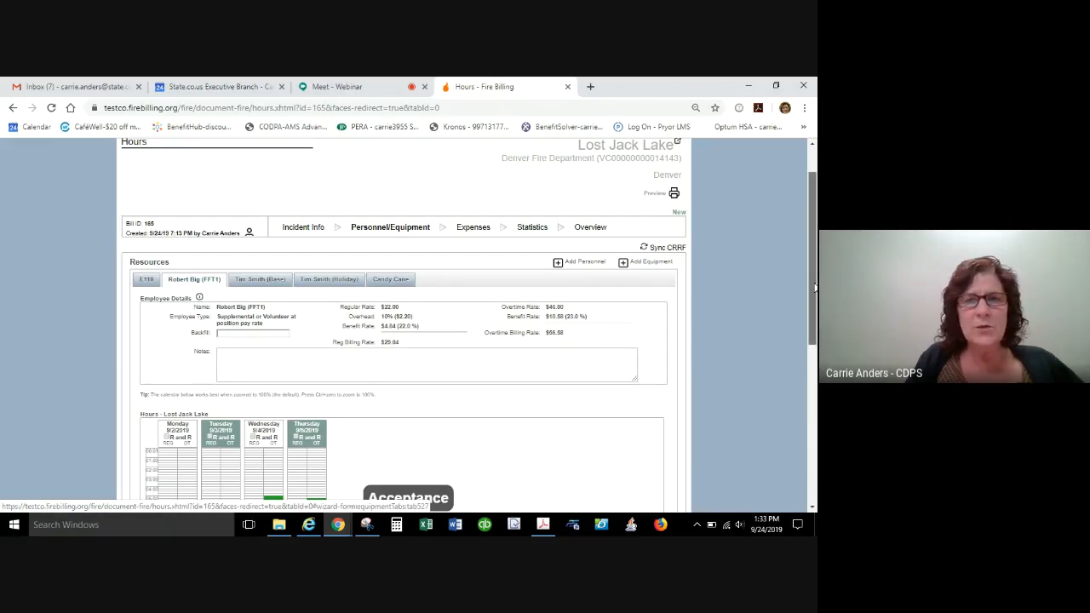
{"action": "left_click_drag", "start_coordinate": [815, 288], "coordinate": [815, 351]}
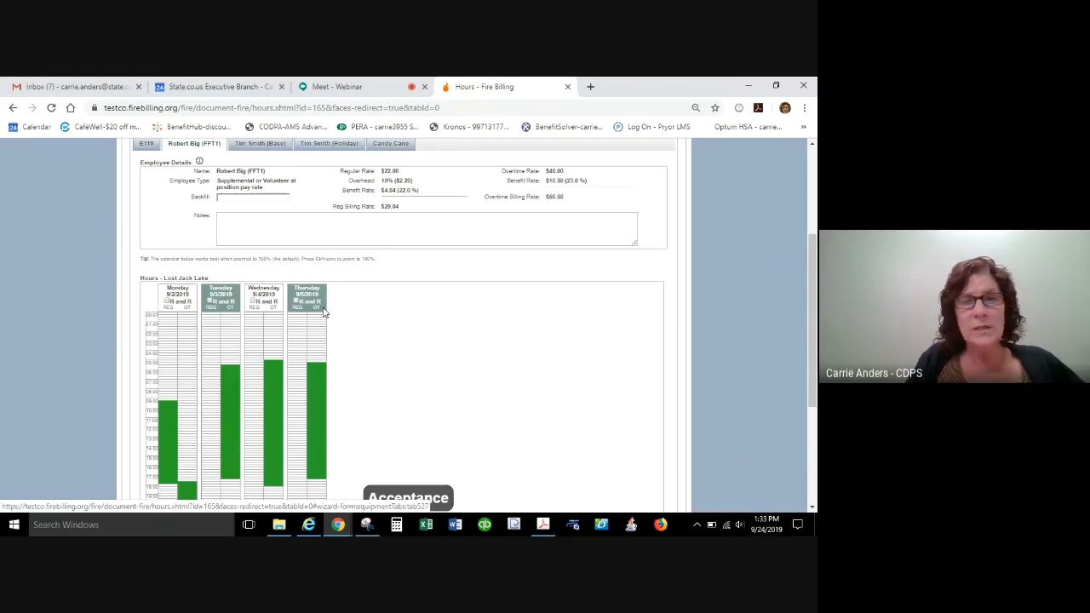
{"action": "left_click", "coordinate": [297, 302]}
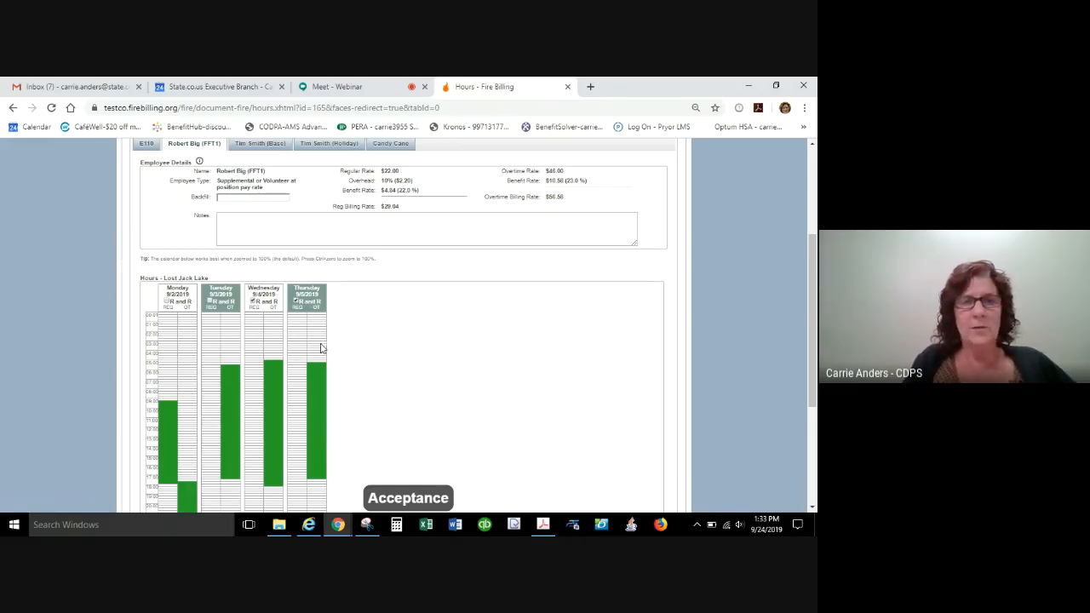
{"action": "left_click", "coordinate": [260, 228]}
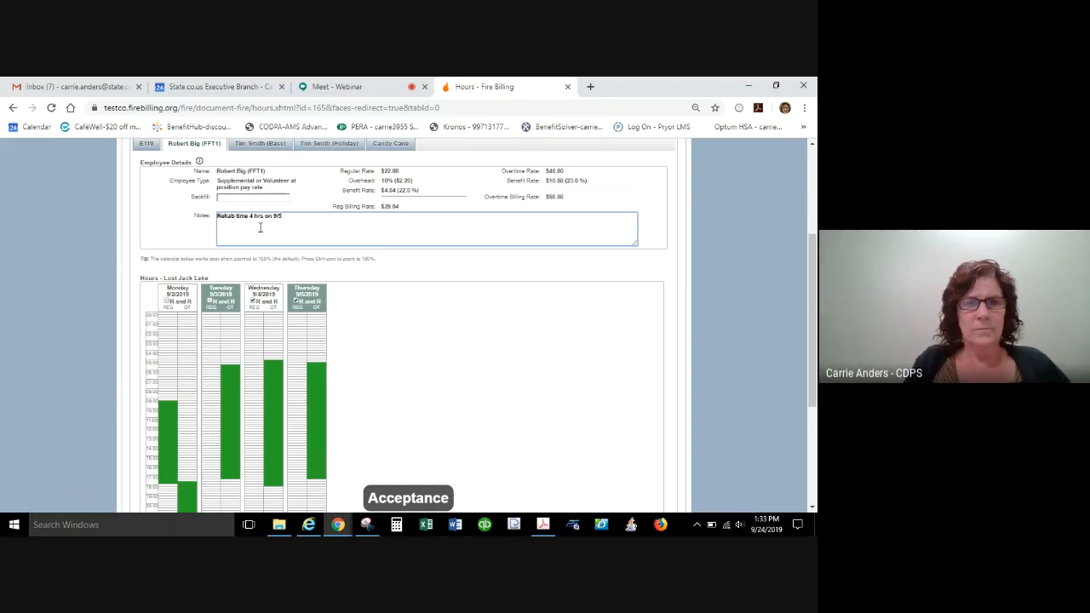
Clear the FFT1 employee's R and R marks and replace Thursday's overtime block with about 8 regular hours.
{"action": "left_click", "coordinate": [295, 301]}
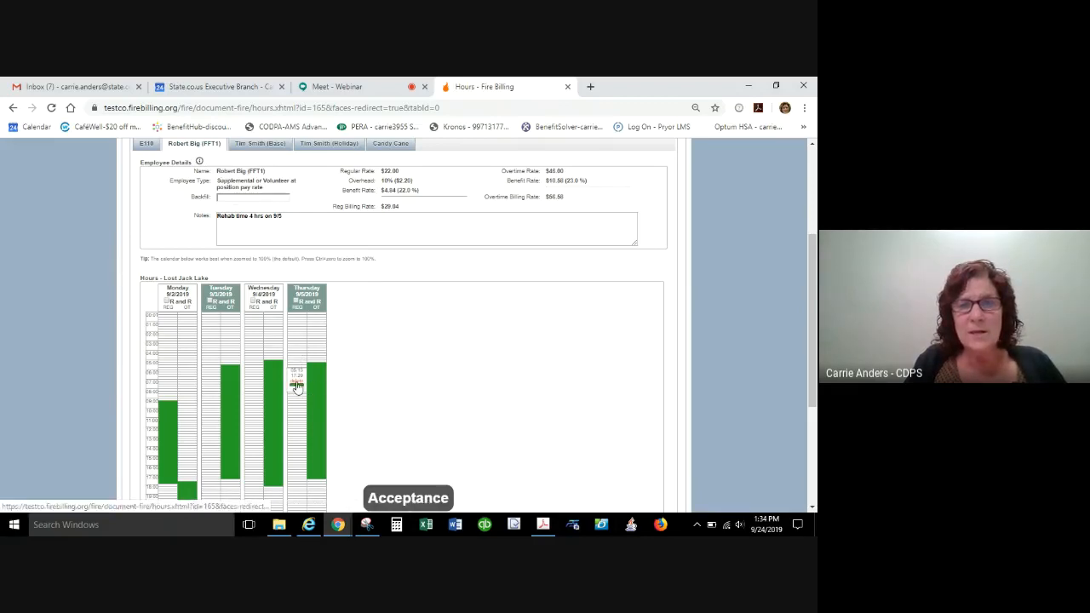
{"action": "left_click", "coordinate": [296, 385]}
{"action": "left_click_drag", "start_coordinate": [296, 362], "coordinate": [299, 433]}
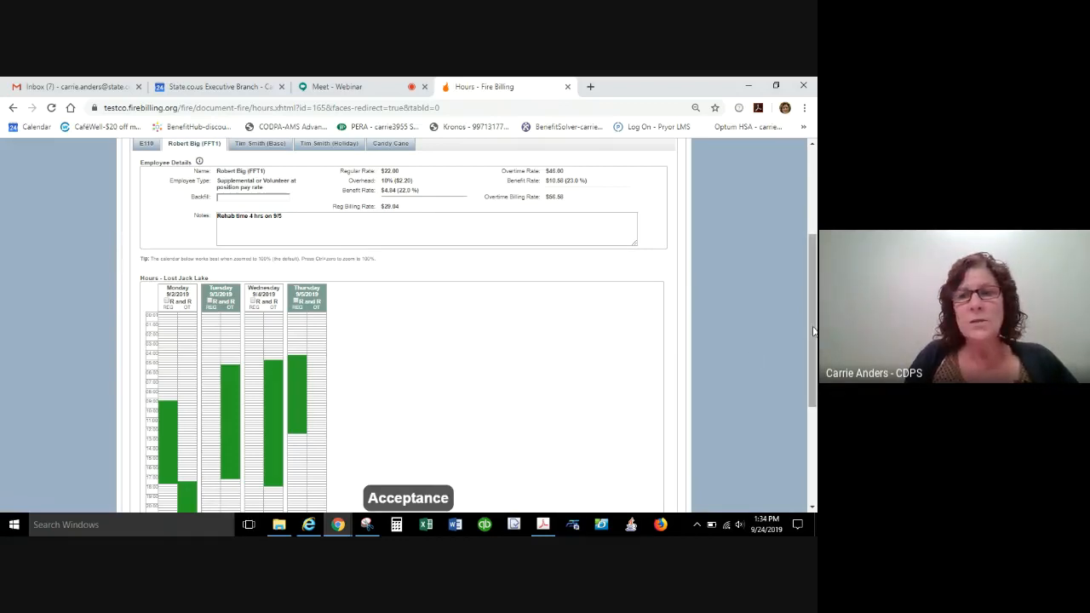
{"action": "left_click_drag", "start_coordinate": [813, 331], "coordinate": [810, 252]}
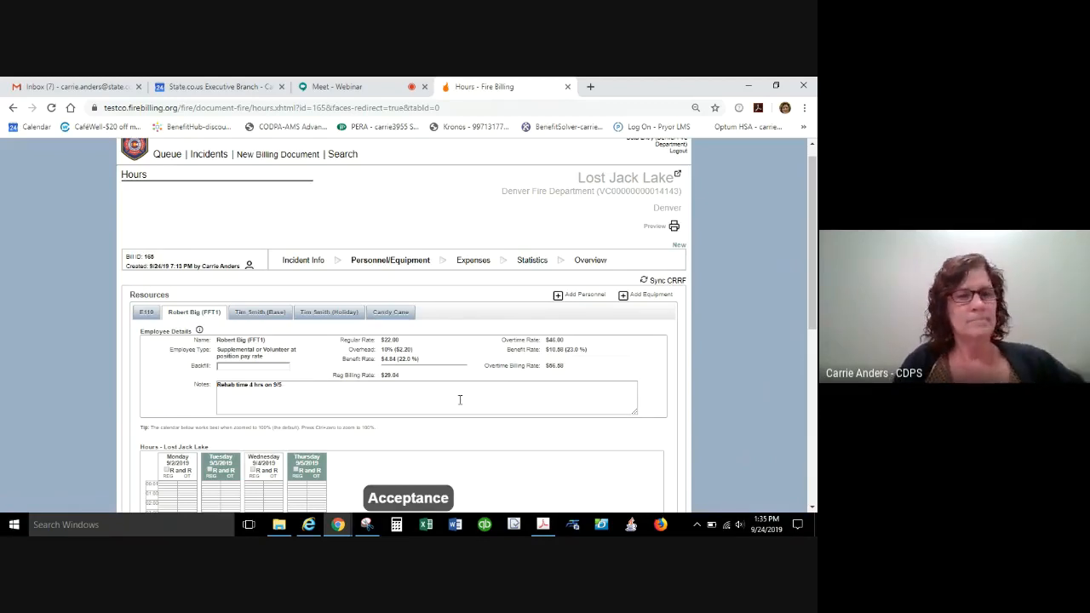
Switch to E110 without saving the employee's changes, enter a mileage reimbursement of 100, and save the equipment record.
{"action": "left_click", "coordinate": [149, 315]}
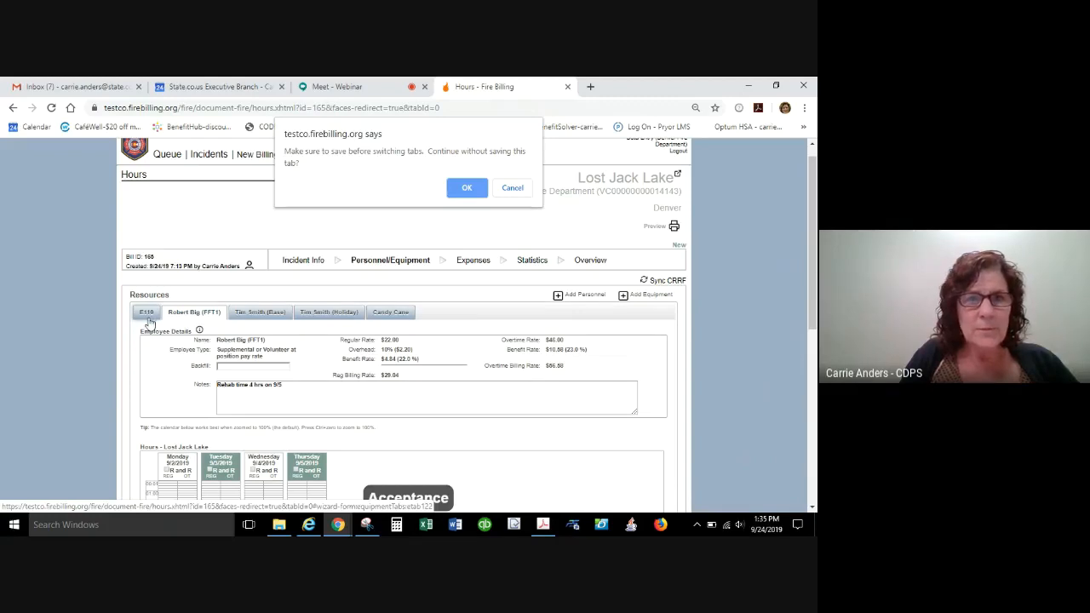
{"action": "left_click", "coordinate": [466, 187]}
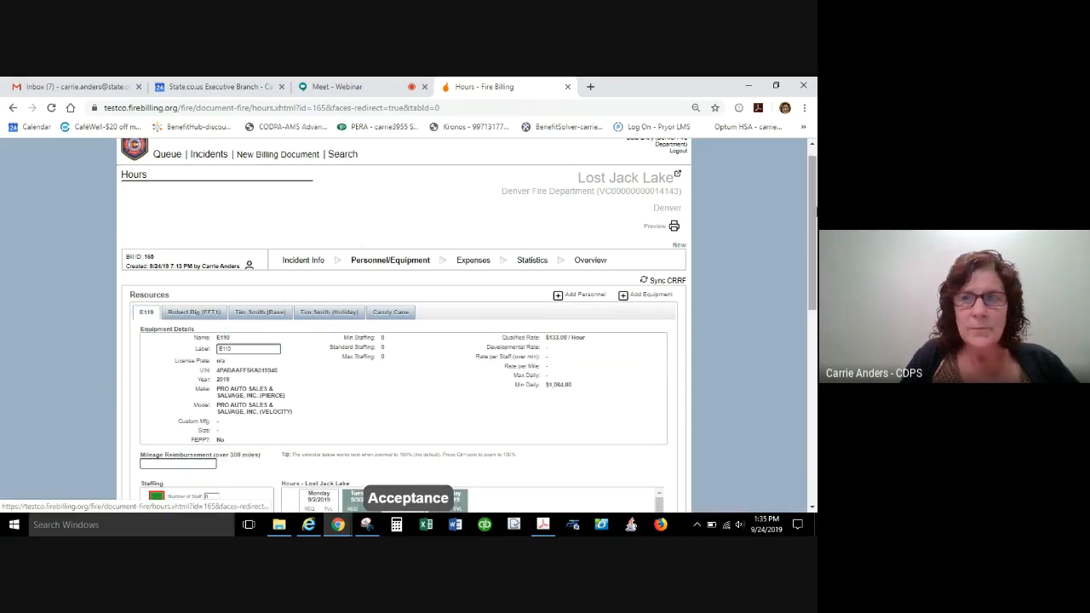
{"action": "left_click_drag", "start_coordinate": [814, 213], "coordinate": [814, 291]}
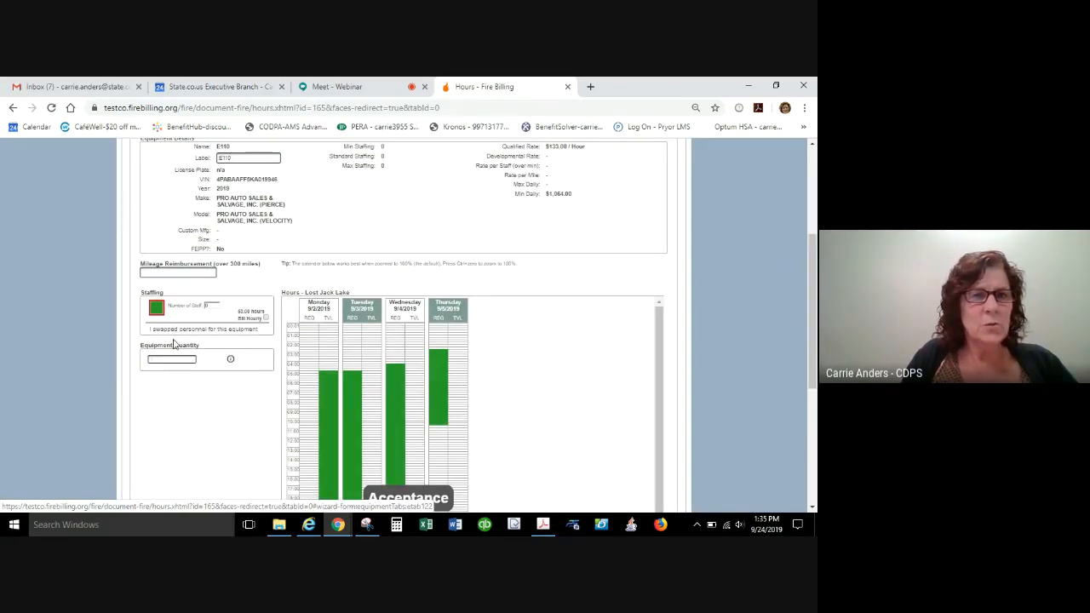
{"action": "mouse_move", "coordinate": [225, 304]}
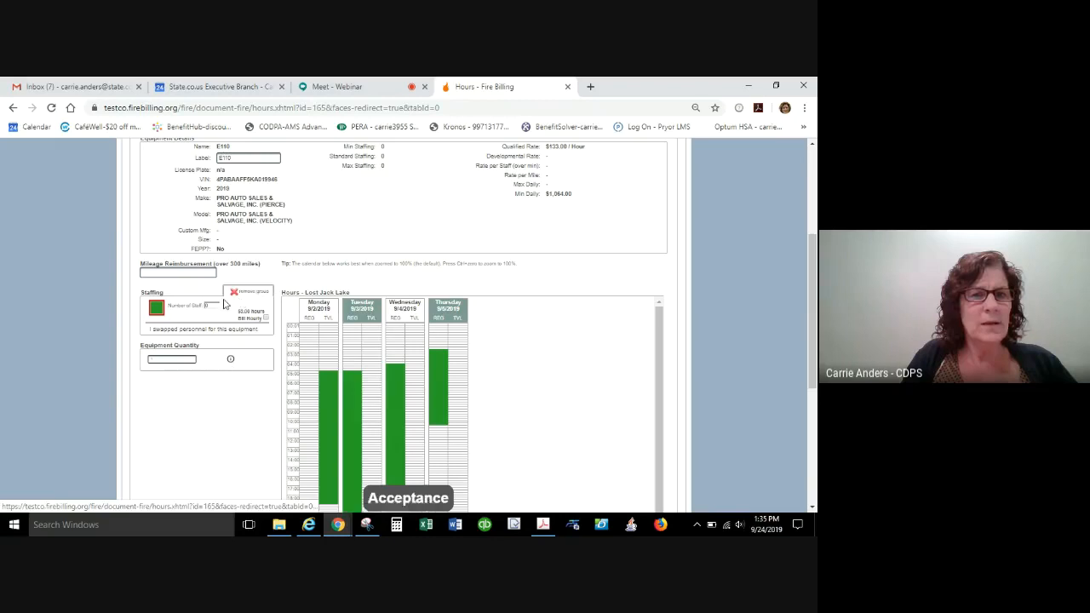
{"action": "left_click", "coordinate": [162, 273]}
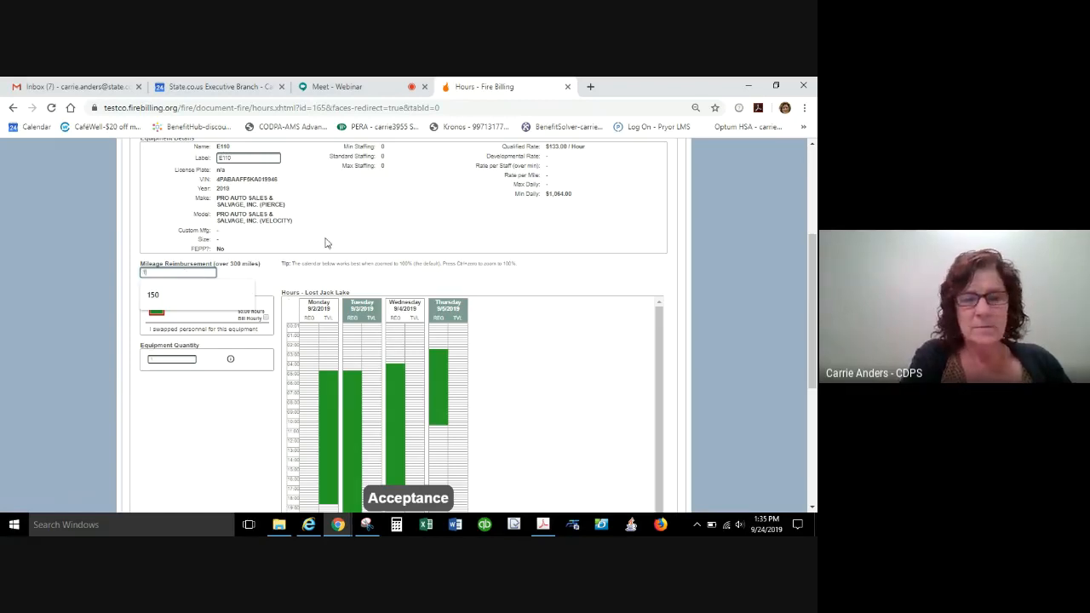
{"action": "type", "text": "00"}
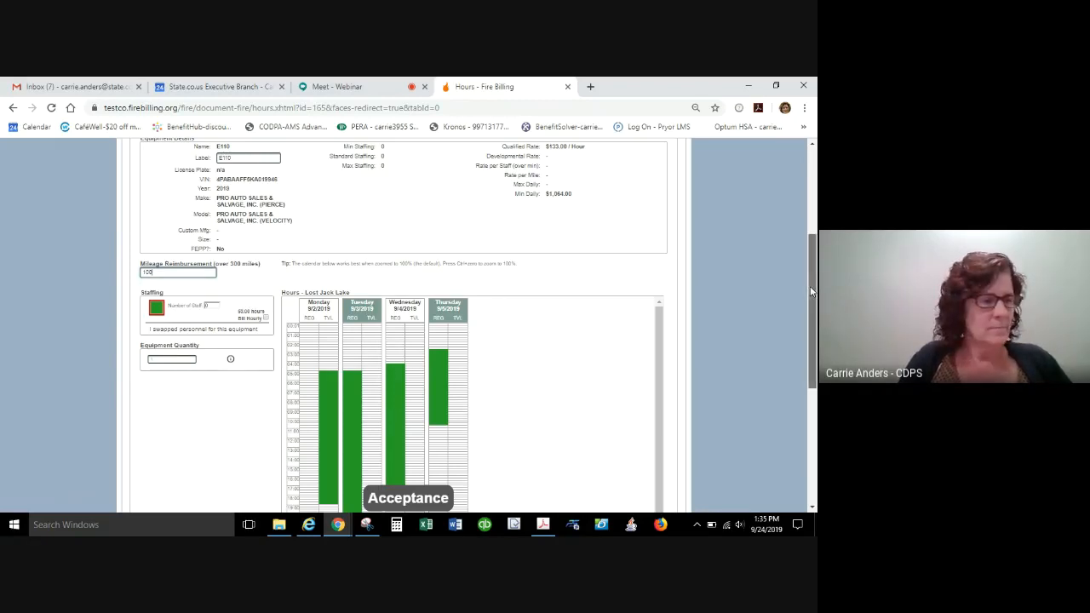
{"action": "mouse_move", "coordinate": [811, 291]}
{"action": "left_mouse_down"}
{"action": "mouse_move", "coordinate": [815, 399]}
{"action": "mouse_move", "coordinate": [815, 291]}
{"action": "left_mouse_up"}
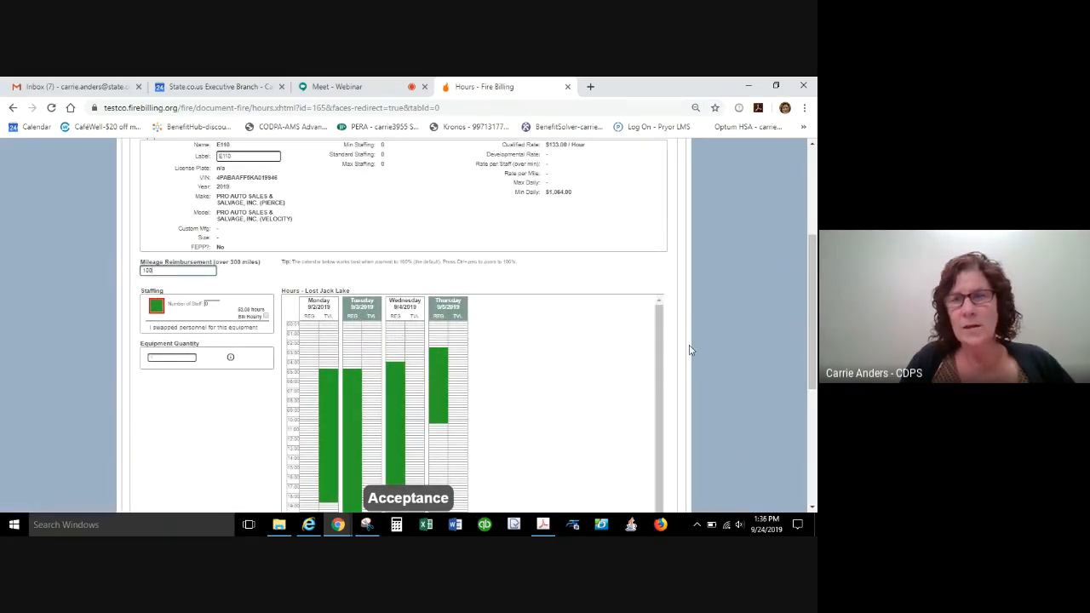
{"action": "left_click_drag", "start_coordinate": [814, 352], "coordinate": [814, 473]}
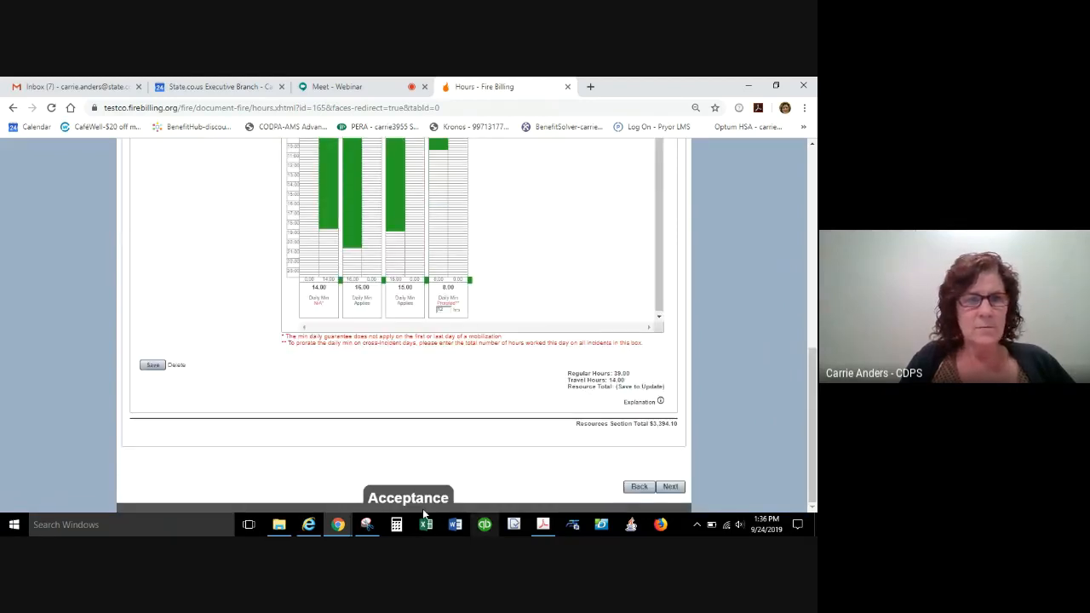
{"action": "left_click", "coordinate": [156, 364]}
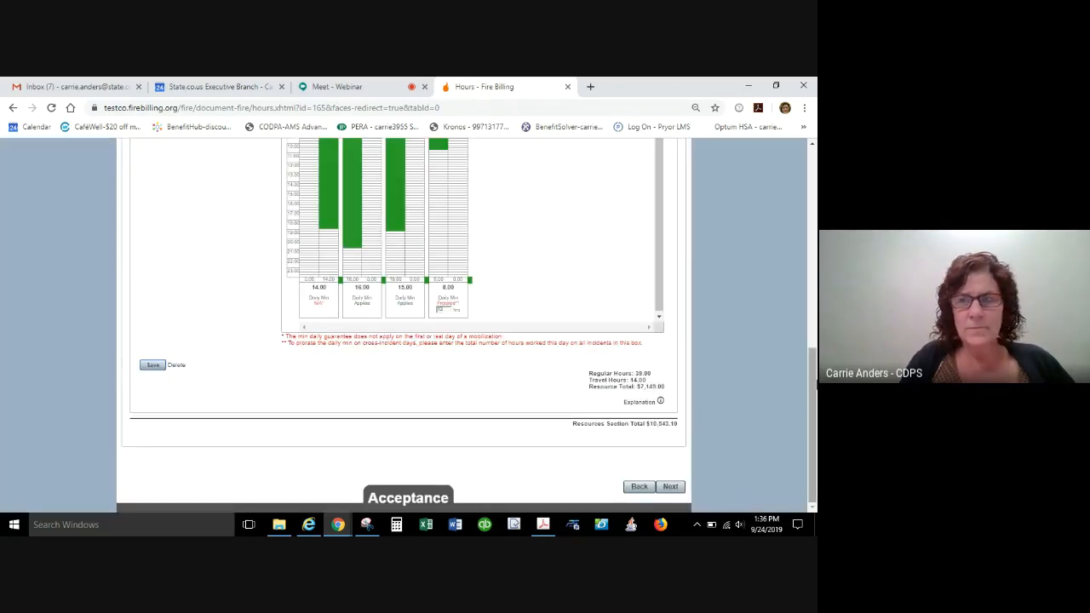
{"action": "left_click_drag", "start_coordinate": [810, 389], "coordinate": [813, 241]}
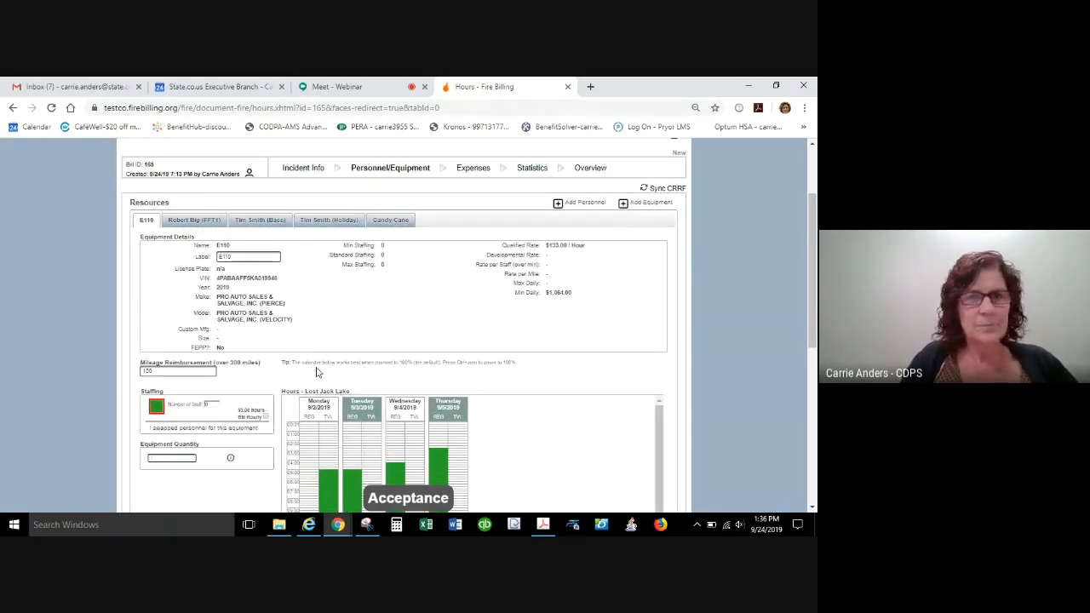
{"action": "left_click", "coordinate": [651, 204]}
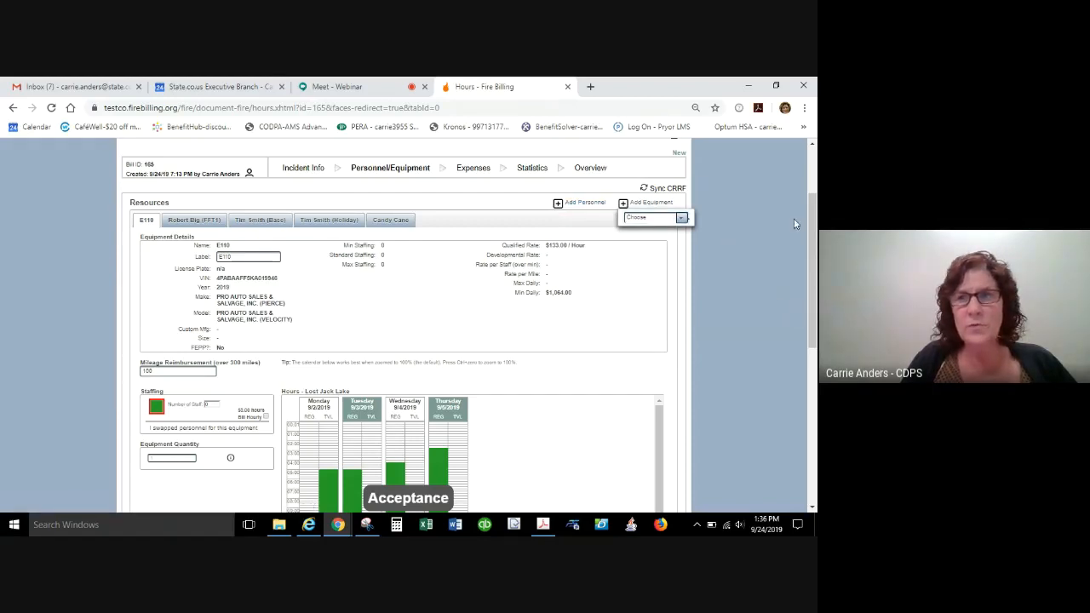
{"action": "scroll", "coordinate": [815, 245], "scroll_direction": "up", "scroll_amount": 2}
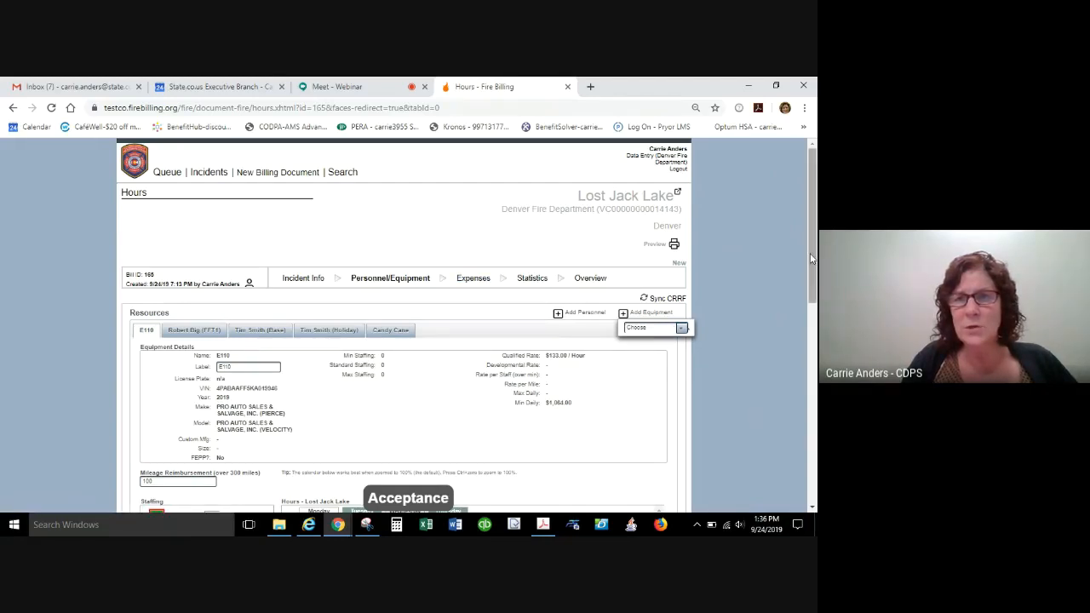
{"action": "left_click_drag", "start_coordinate": [812, 257], "coordinate": [797, 431]}
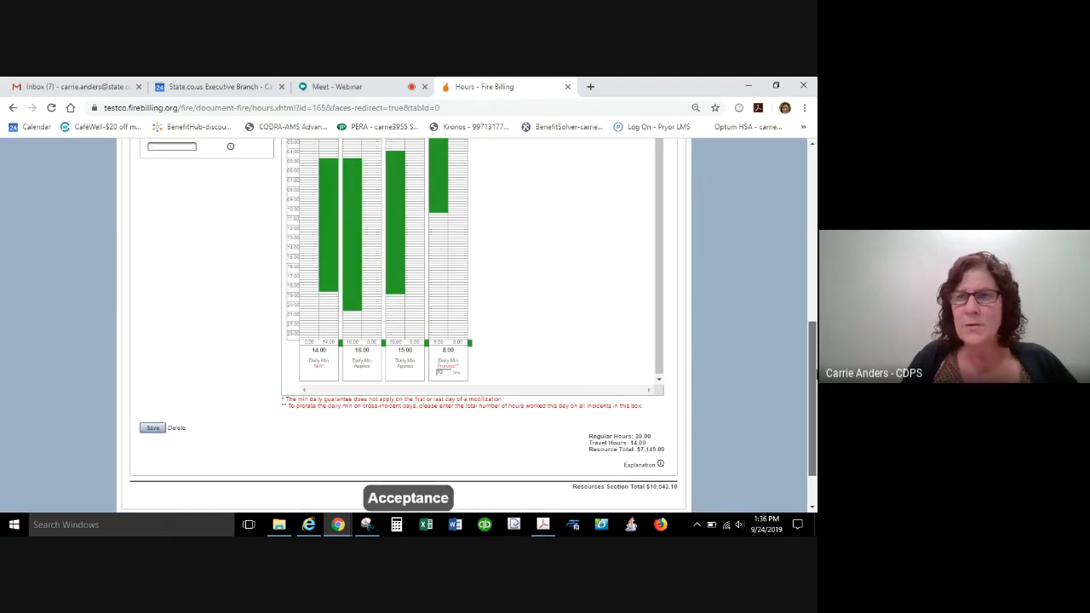
{"action": "left_click_drag", "start_coordinate": [813, 400], "coordinate": [815, 188]}
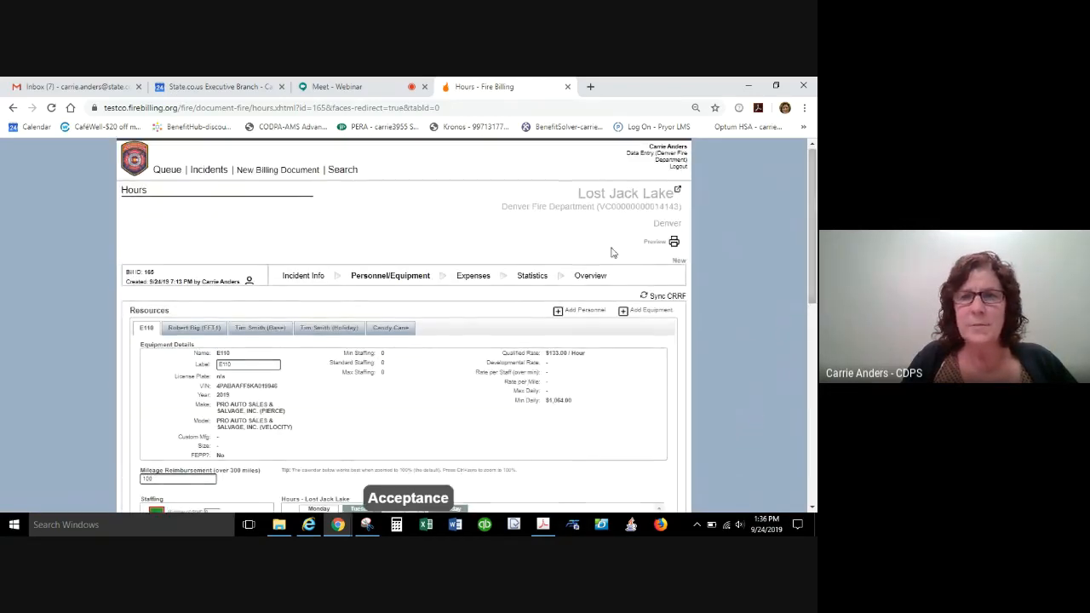
In the bill's expenses, mark the meal receipts as available and set travel-status meals to $102.00.
{"action": "left_click", "coordinate": [469, 275]}
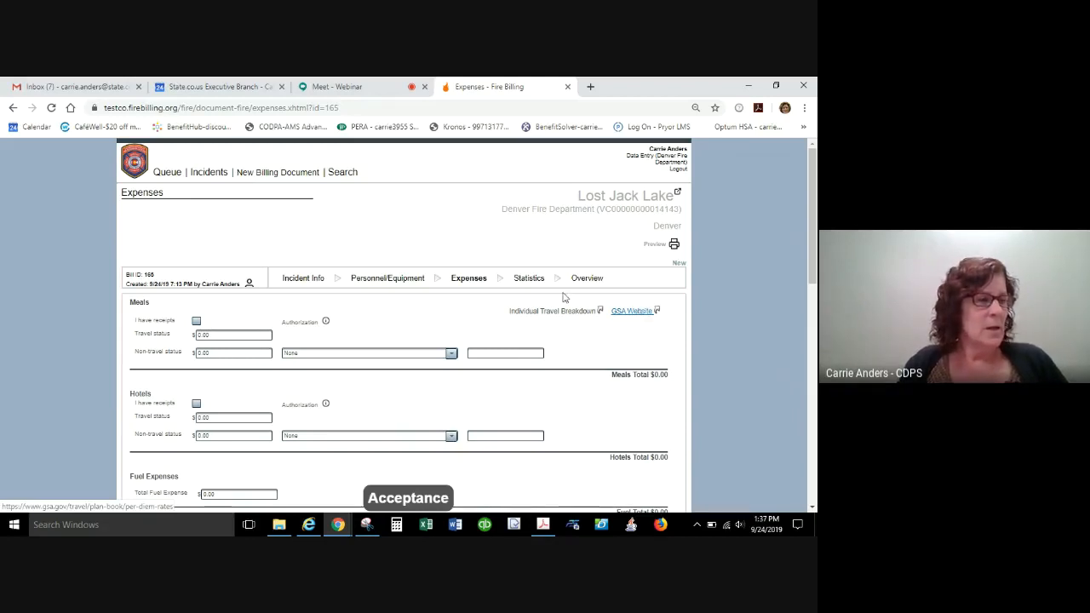
{"action": "left_click", "coordinate": [197, 322]}
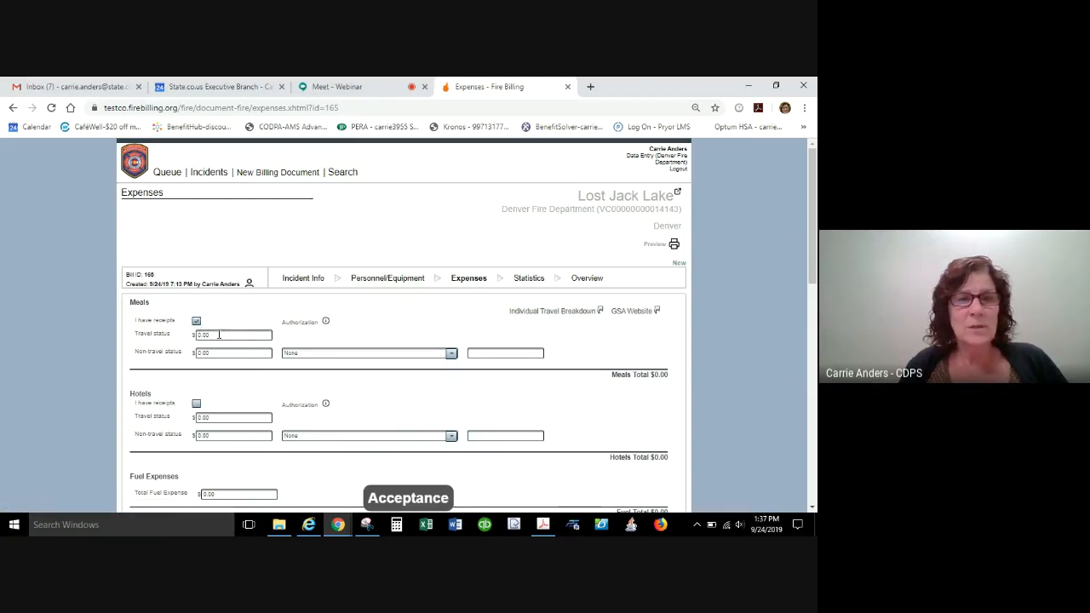
{"action": "left_click", "coordinate": [218, 335]}
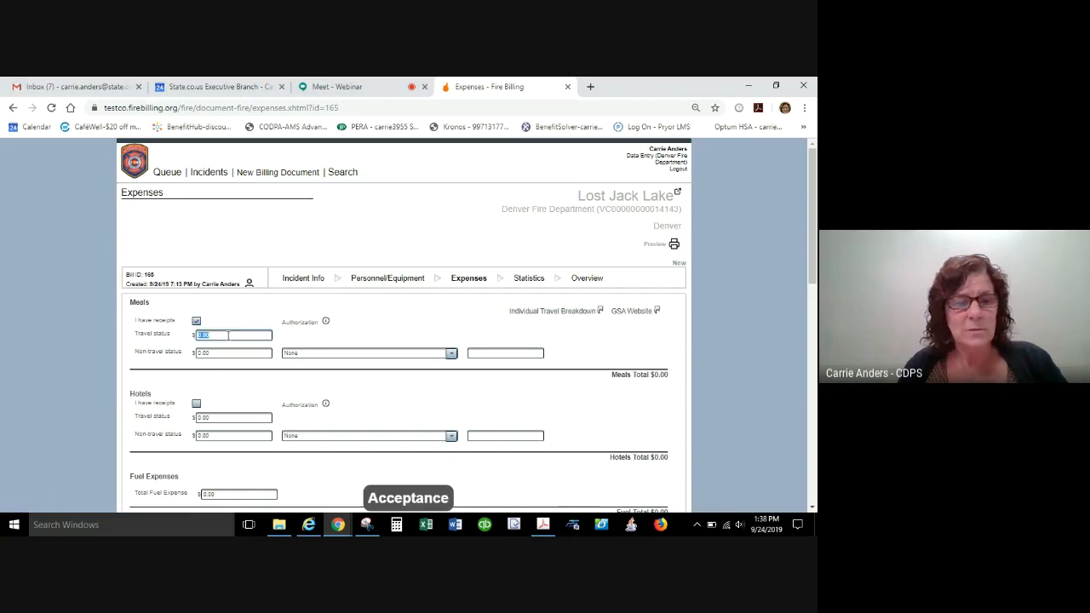
{"action": "type", "text": "10"}
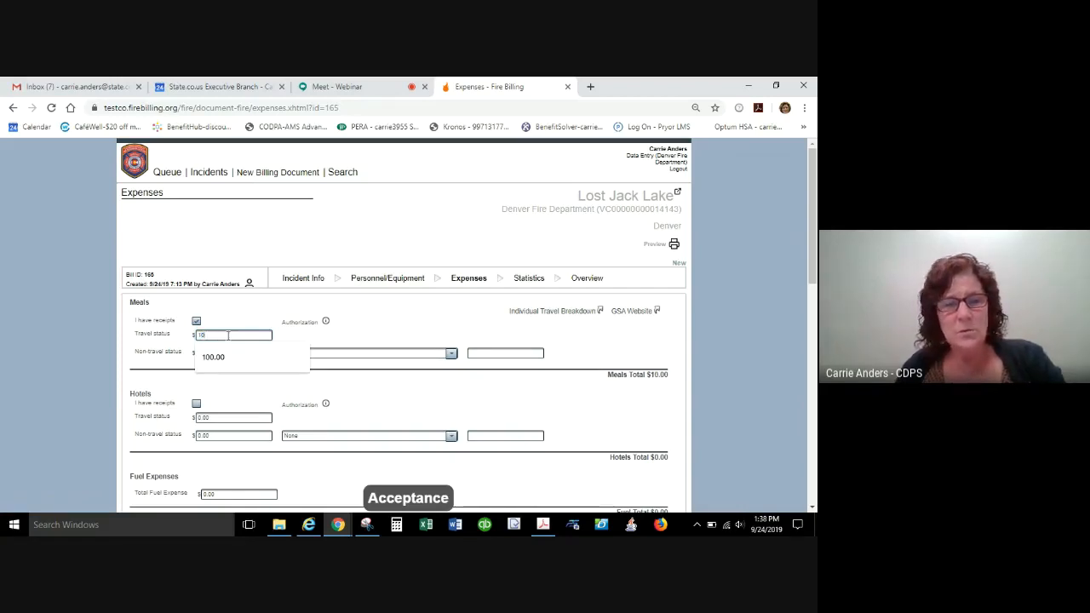
{"action": "type", "text": "2.00"}
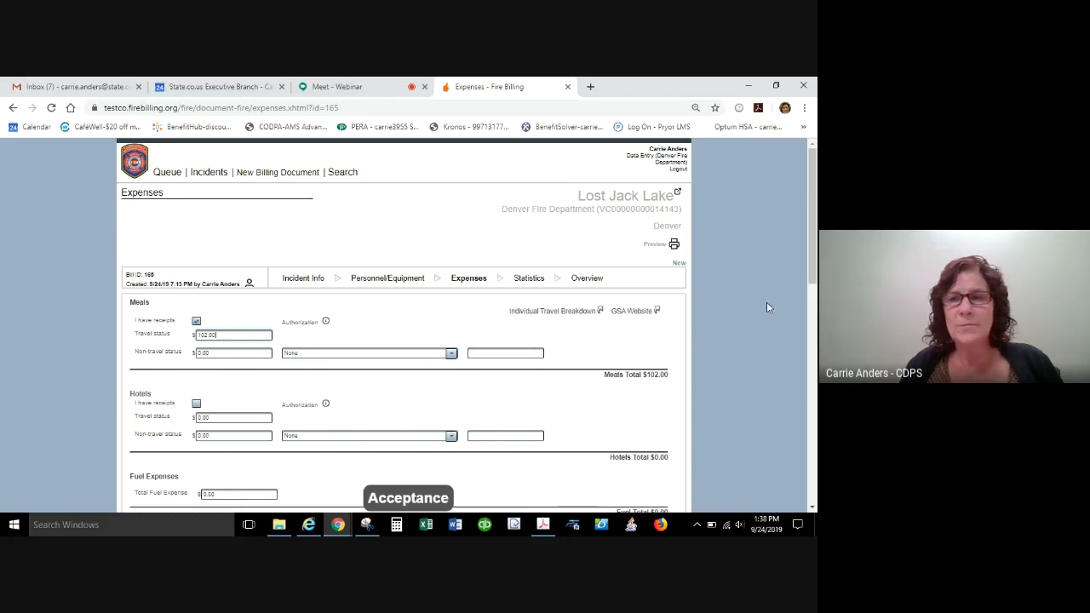
Mark the hotel receipts as available and set travel-status hotel expenses to $250.00.
{"action": "left_click_drag", "start_coordinate": [815, 240], "coordinate": [815, 309]}
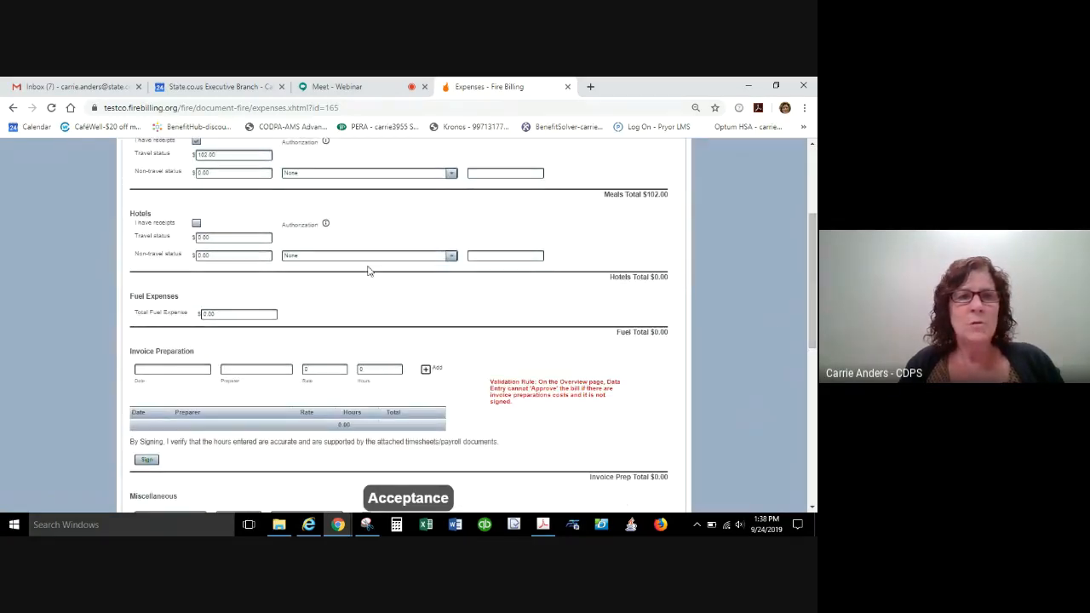
{"action": "left_click", "coordinate": [196, 224]}
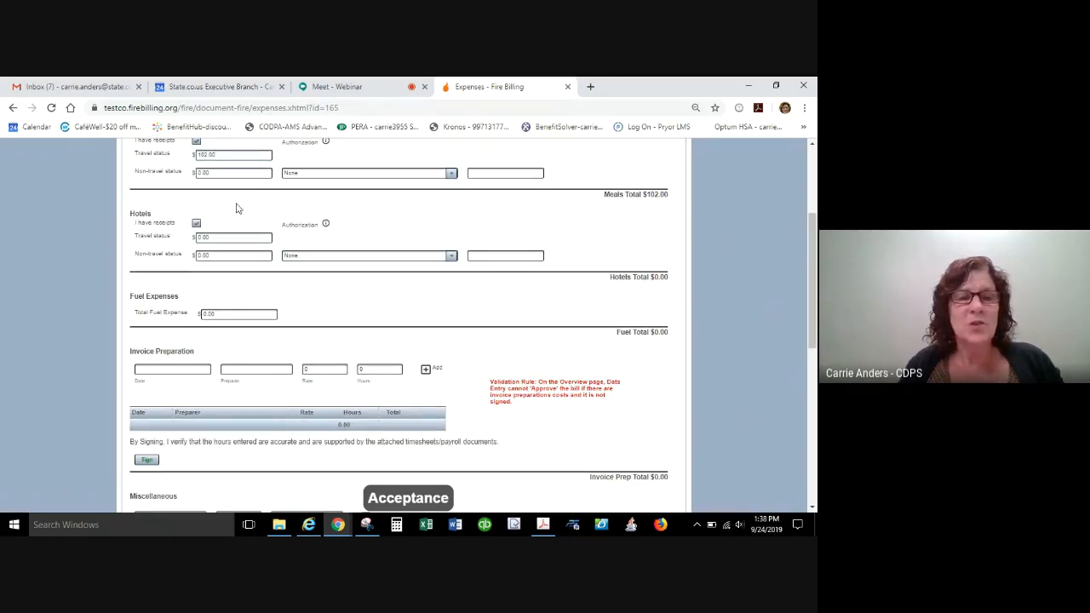
{"action": "left_click_drag", "start_coordinate": [223, 238], "coordinate": [130, 232]}
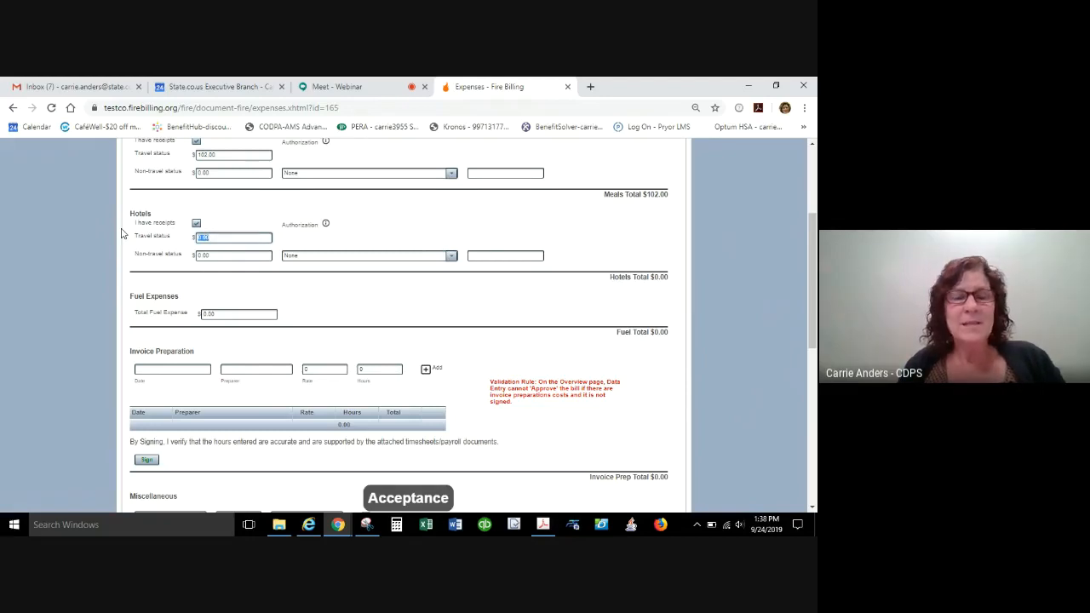
{"action": "type", "text": "2"}
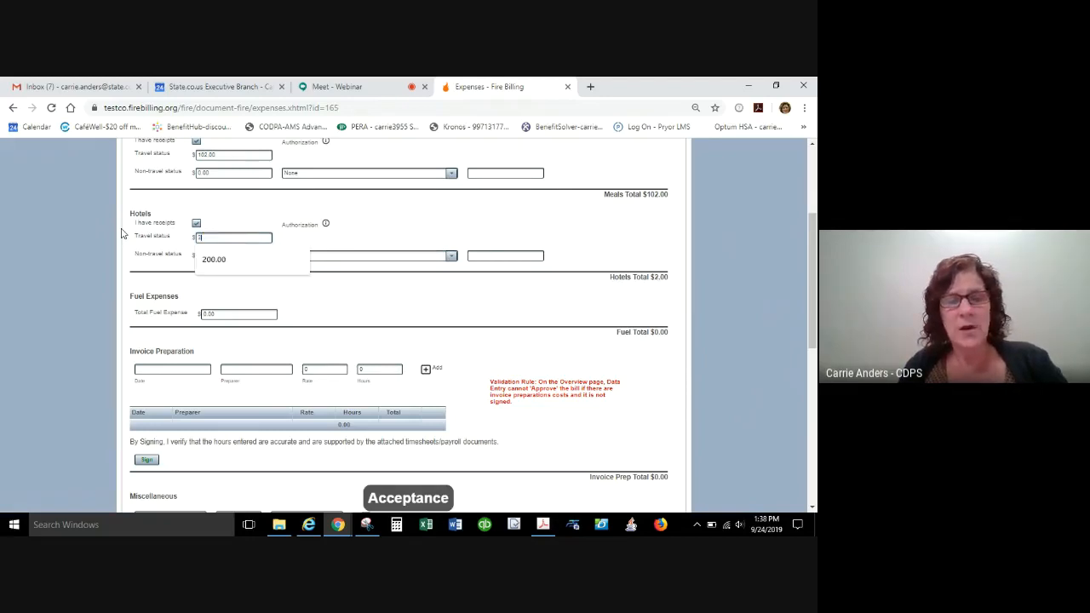
{"action": "type", "text": "50.00"}
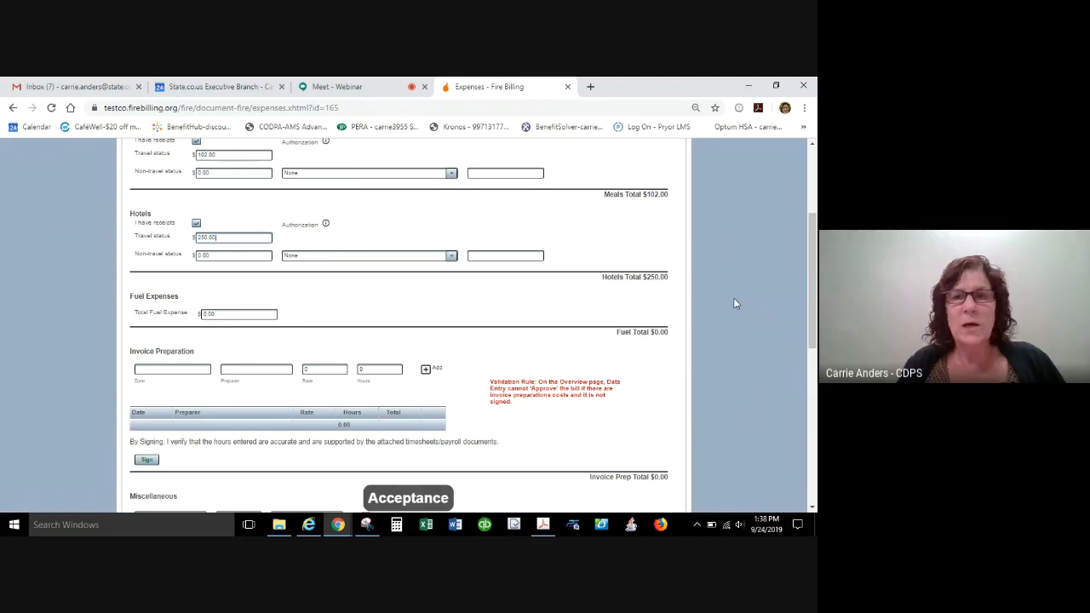
Set the total fuel expense to $45.00.
{"action": "left_click_drag", "start_coordinate": [812, 313], "coordinate": [811, 267]}
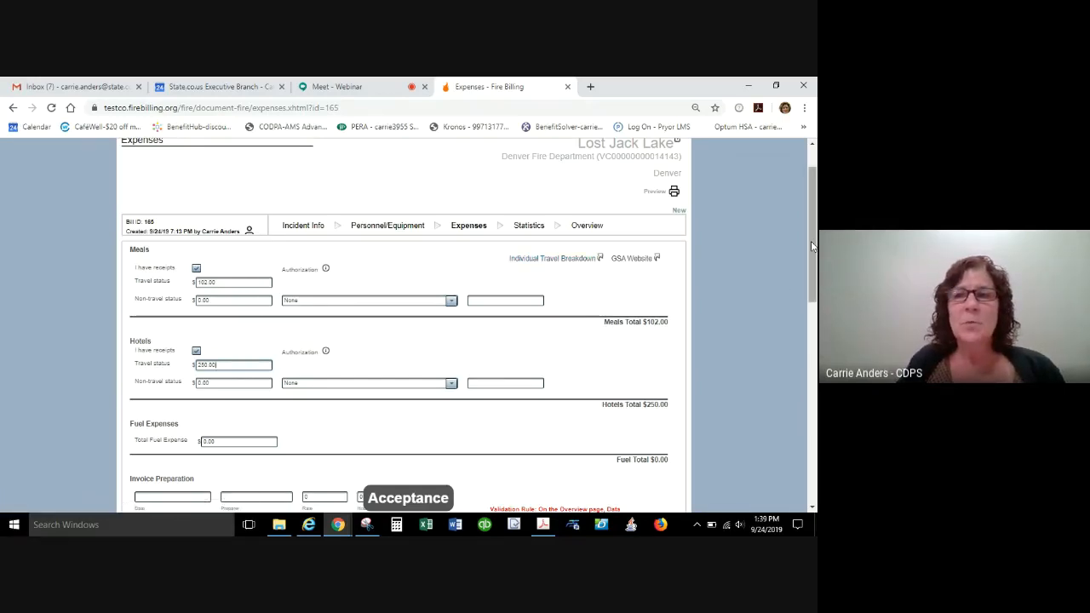
{"action": "left_click_drag", "start_coordinate": [811, 246], "coordinate": [807, 334]}
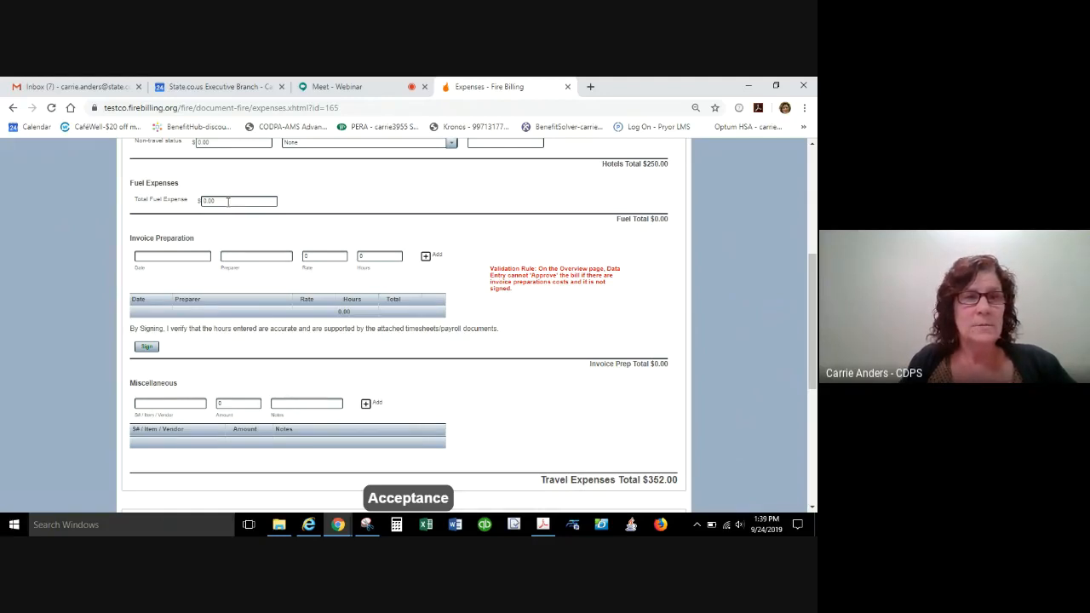
{"action": "left_click", "coordinate": [228, 201]}
{"action": "type", "text": "45.00"}
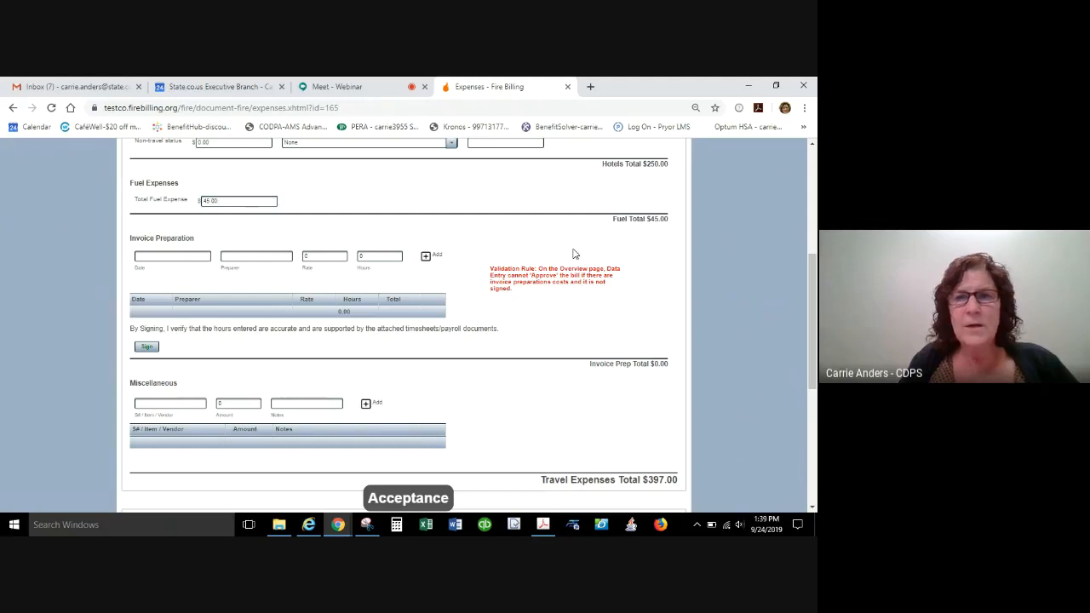
Add an invoice preparation entry dated 09/10/2019 with the preparer's name, a rate of 23.22 and 1.5 hours.
{"action": "left_click_drag", "start_coordinate": [813, 312], "coordinate": [813, 337]}
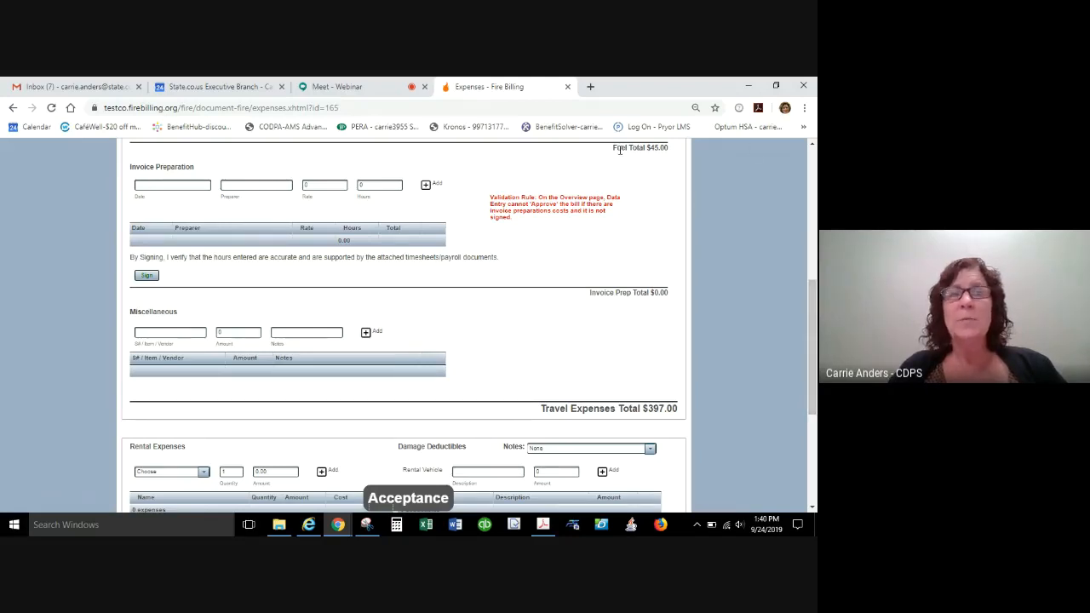
{"action": "left_click", "coordinate": [167, 186]}
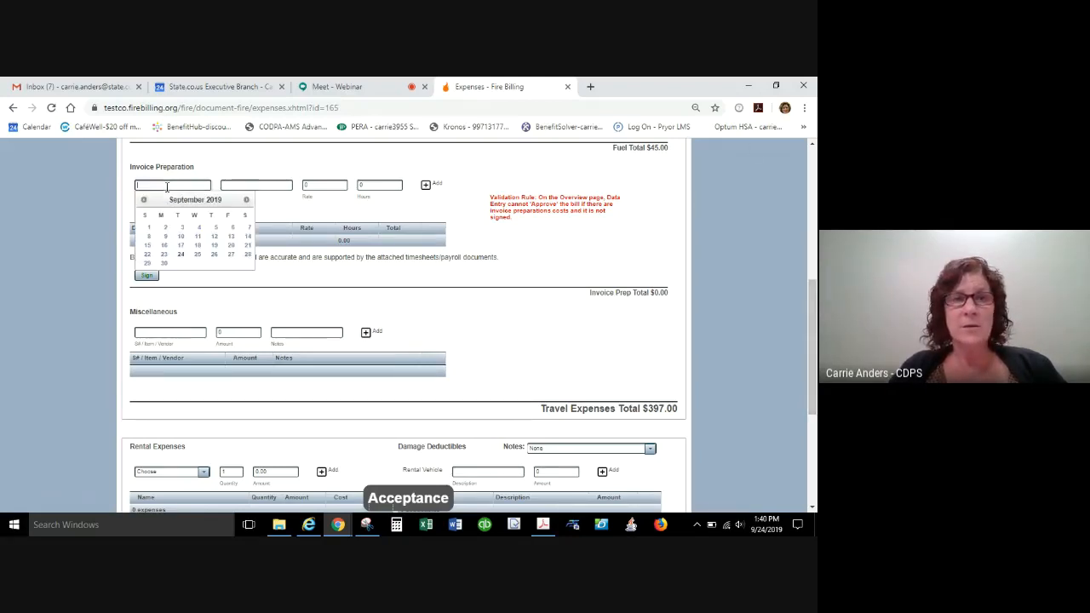
{"action": "left_click", "coordinate": [180, 240]}
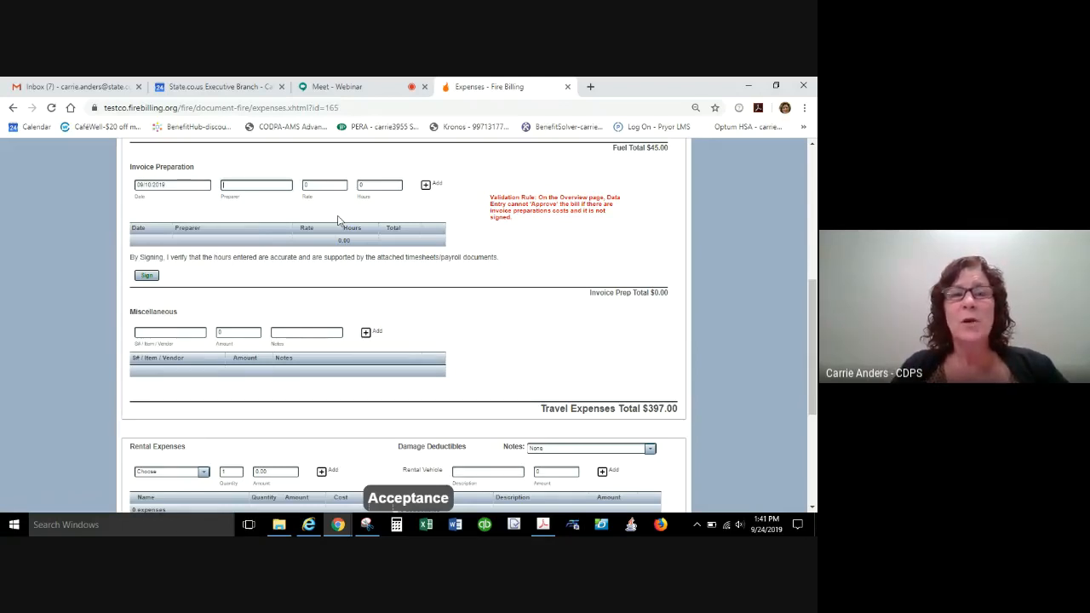
{"action": "type", "text": "d"}
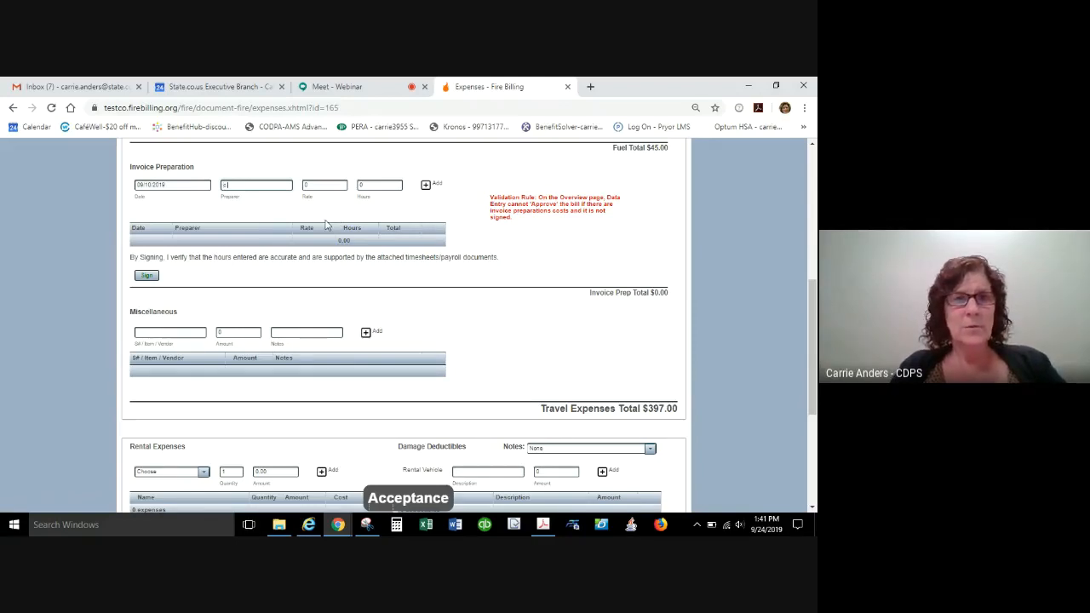
{"action": "type", "text": "anders"}
{"action": "key", "text": "Tab"}
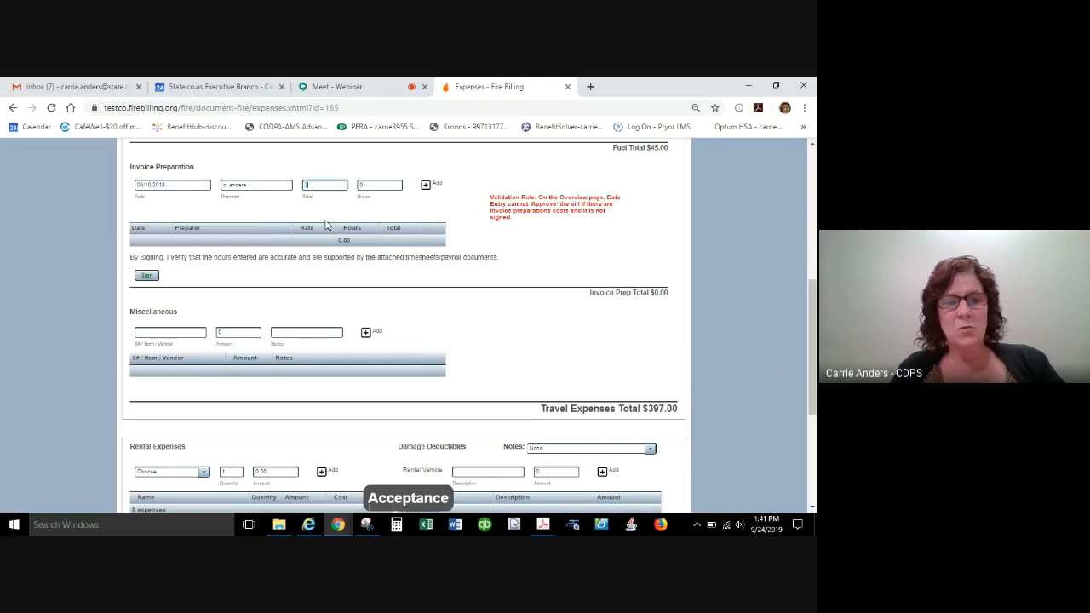
{"action": "type", "text": "25.32"}
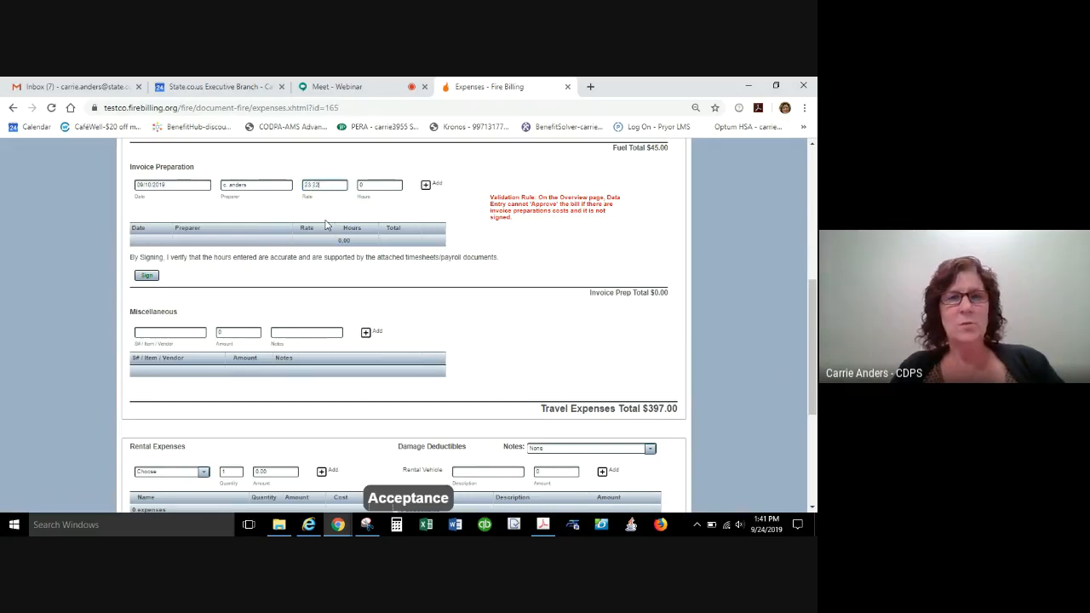
{"action": "key", "text": "Tab"}
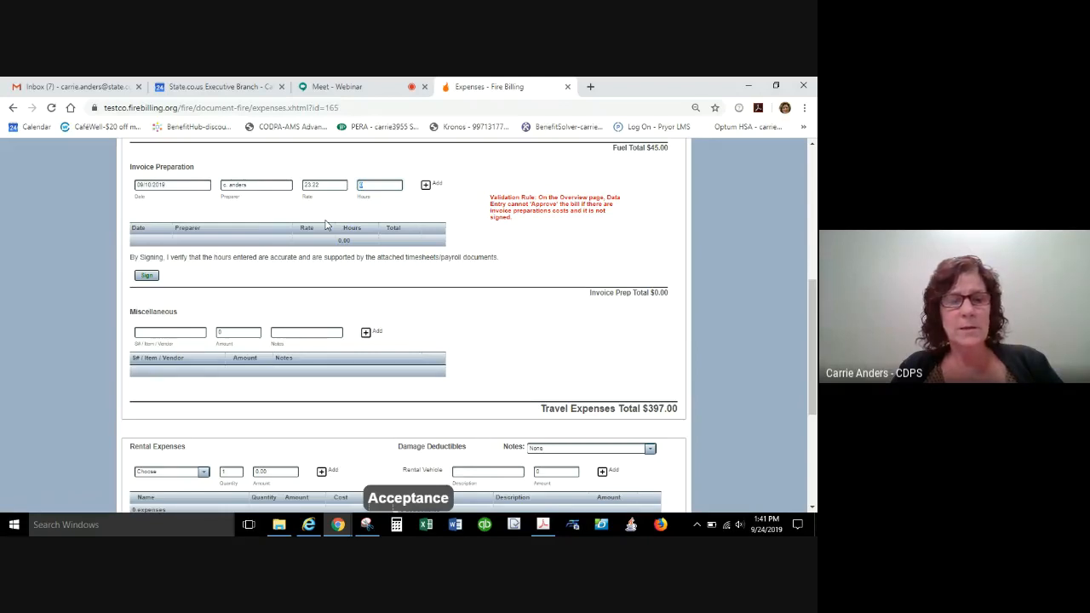
{"action": "type", "text": "1.5"}
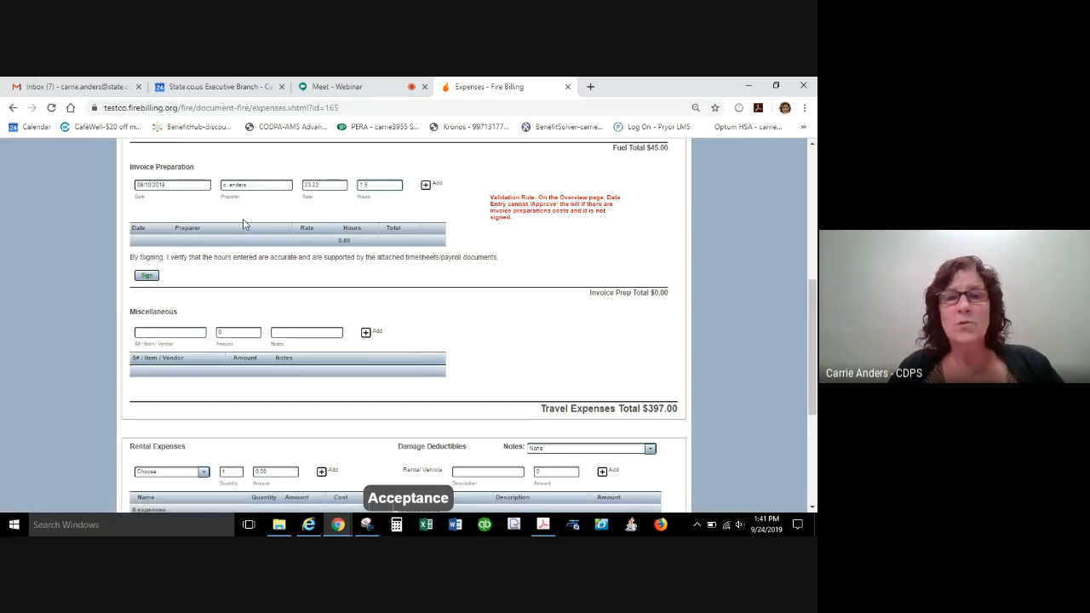
{"action": "left_click", "coordinate": [434, 185]}
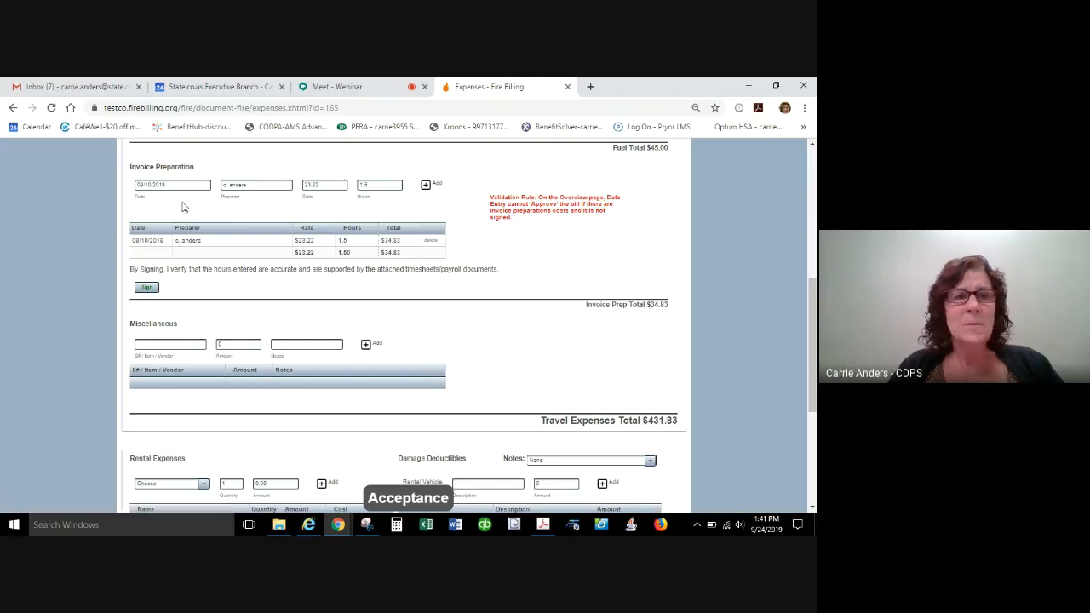
Add a second invoice preparation entry for the same date with another preparer's name, a rate of 15 and 2 hours.
{"action": "left_click_drag", "start_coordinate": [256, 186], "coordinate": [68, 131]}
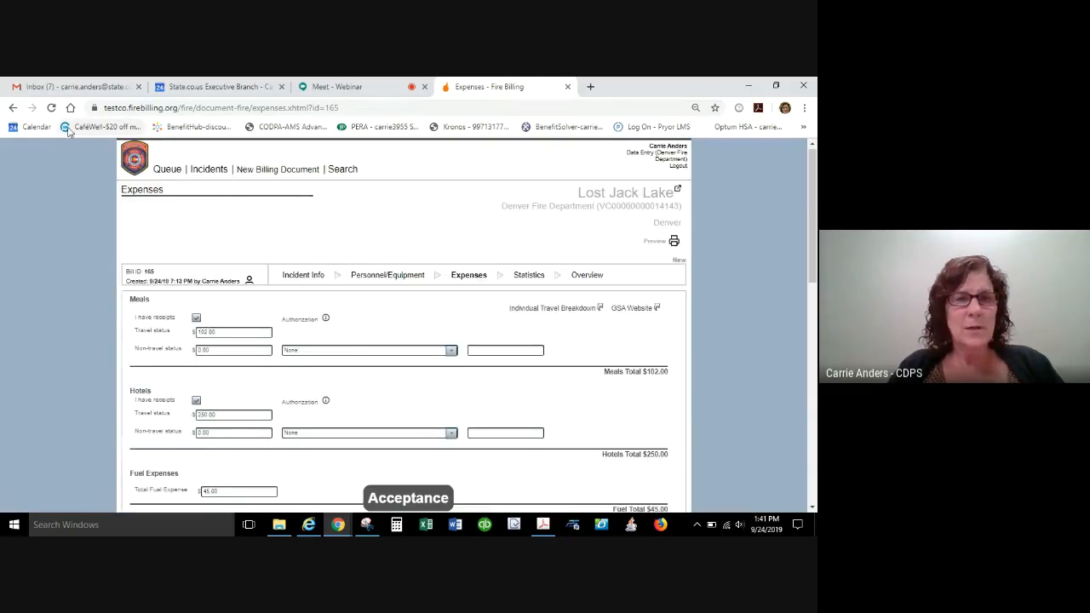
{"action": "left_click_drag", "start_coordinate": [815, 173], "coordinate": [815, 306]}
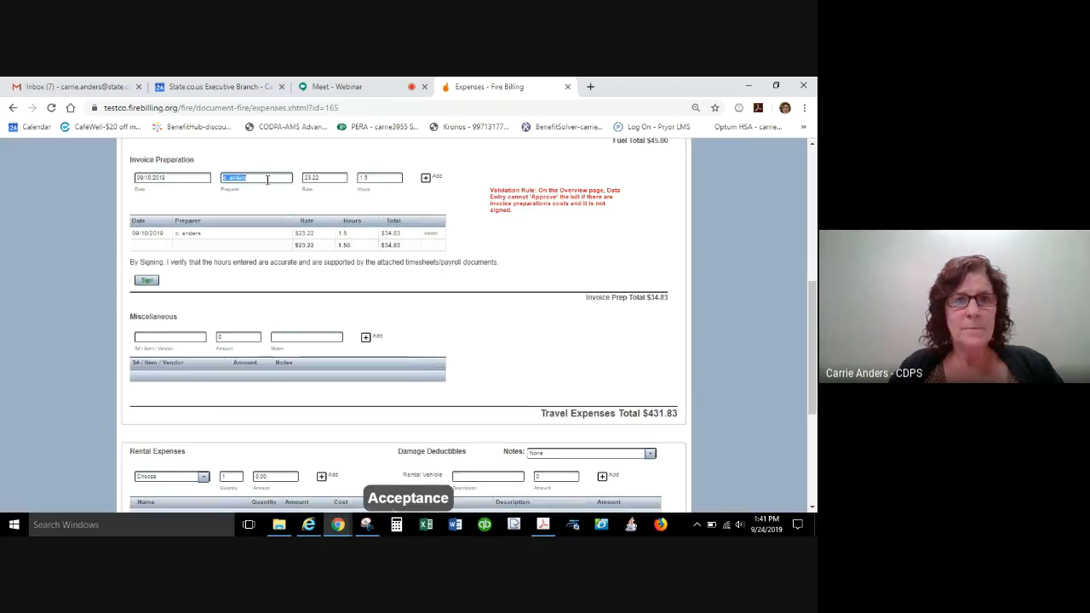
{"action": "type", "text": "j."}
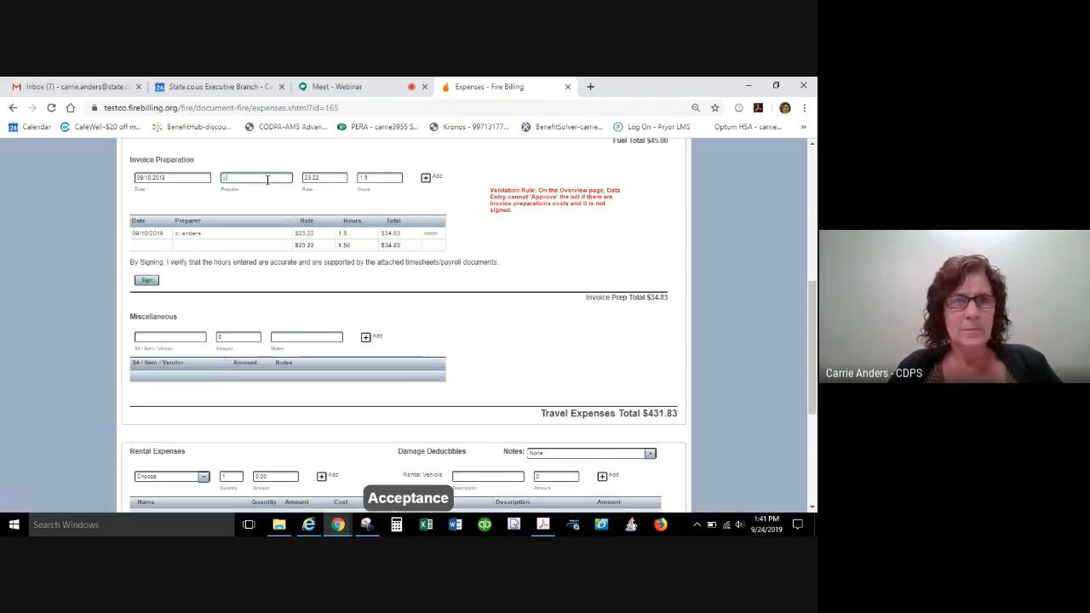
{"action": "type", "text": "smith"}
{"action": "key", "text": "Tab"}
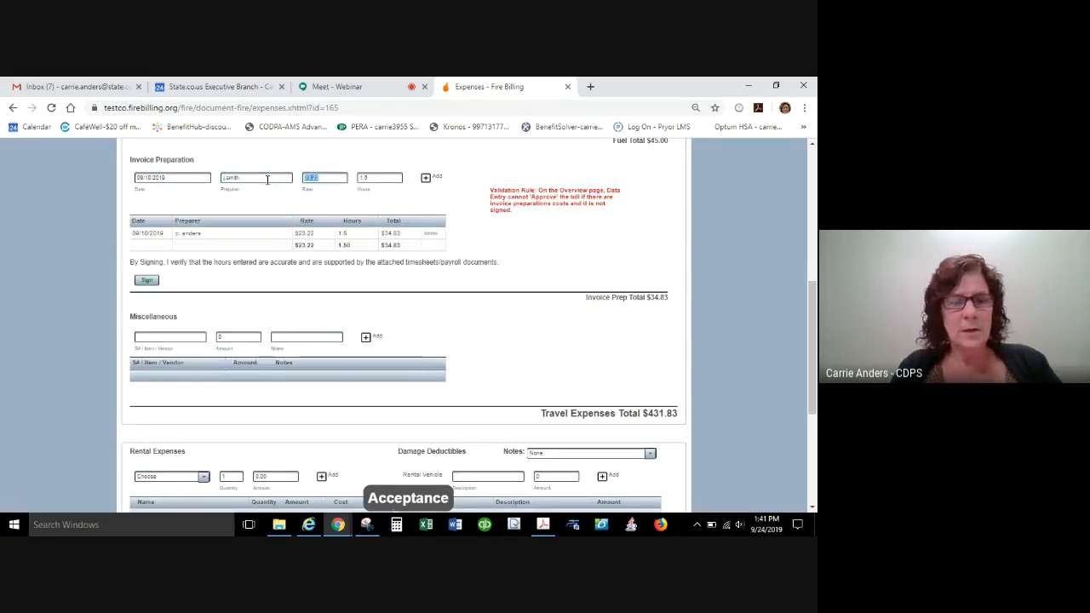
{"action": "type", "text": "15"}
{"action": "key", "text": "Tab"}
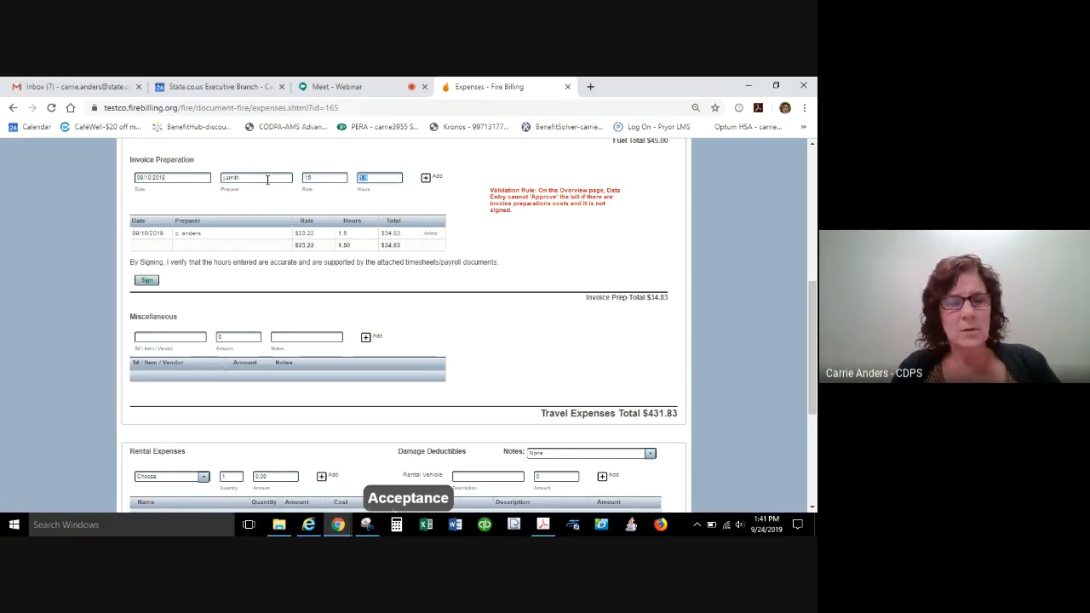
{"action": "type", "text": "2"}
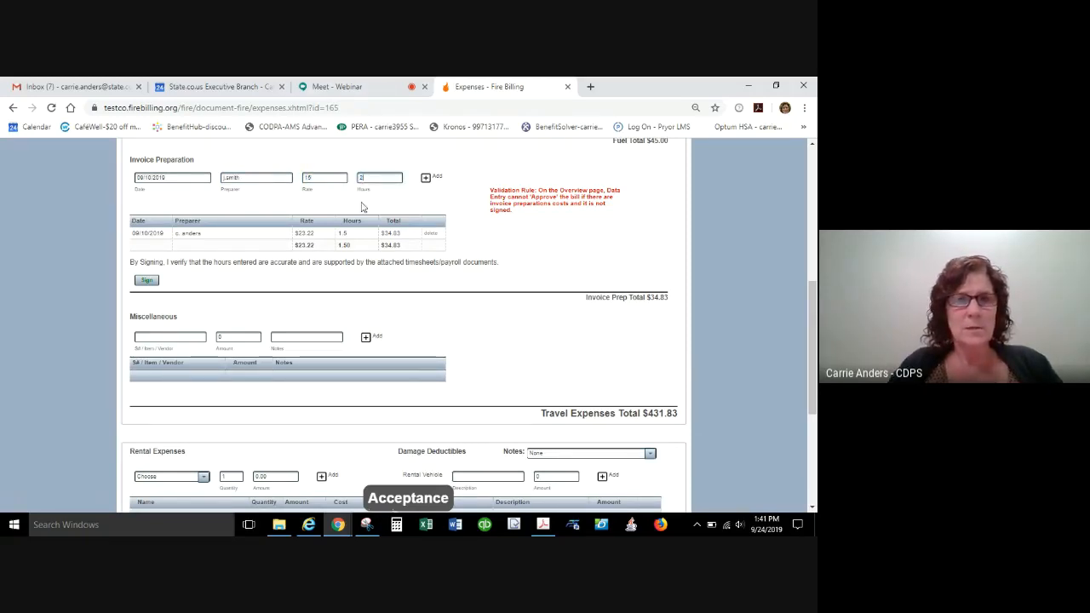
{"action": "left_click", "coordinate": [426, 178]}
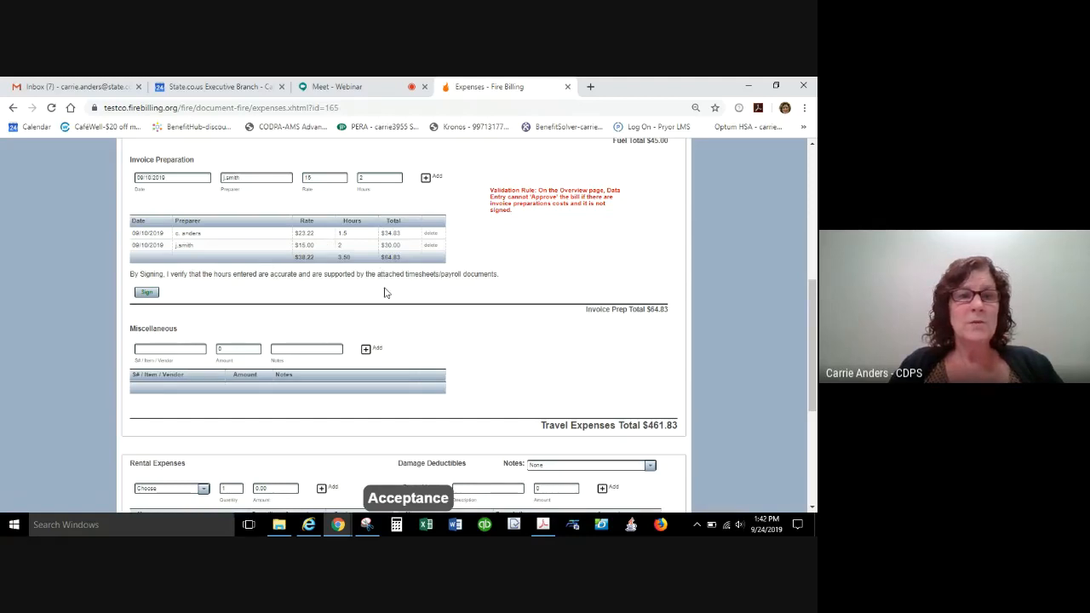
Sign the invoice preparation section to verify the entered hours.
{"action": "left_click", "coordinate": [146, 293]}
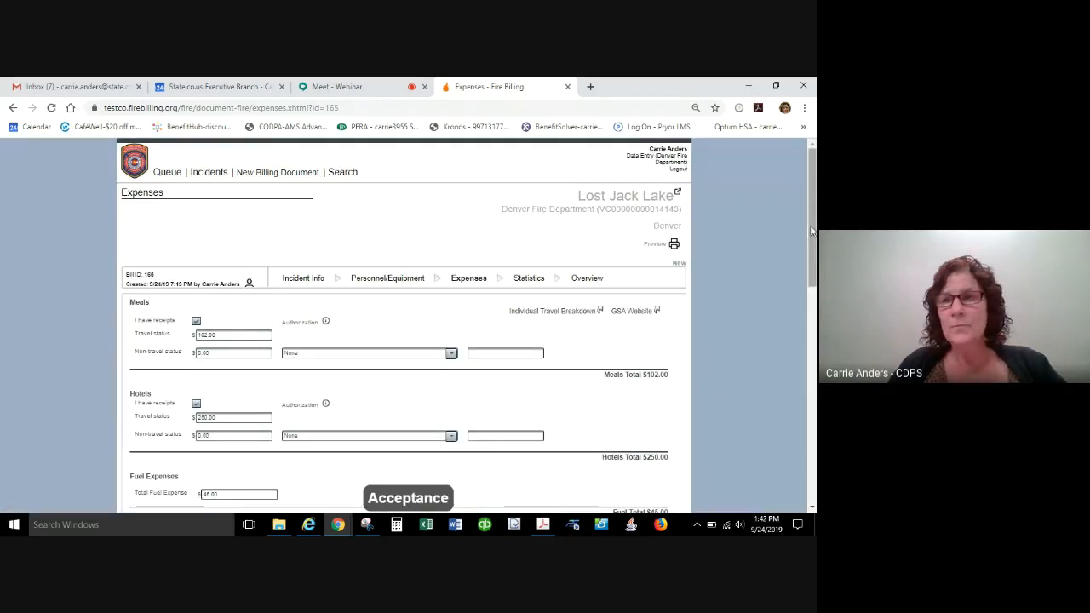
{"action": "scroll", "coordinate": [204, 303], "scroll_direction": "down", "scroll_amount": 5}
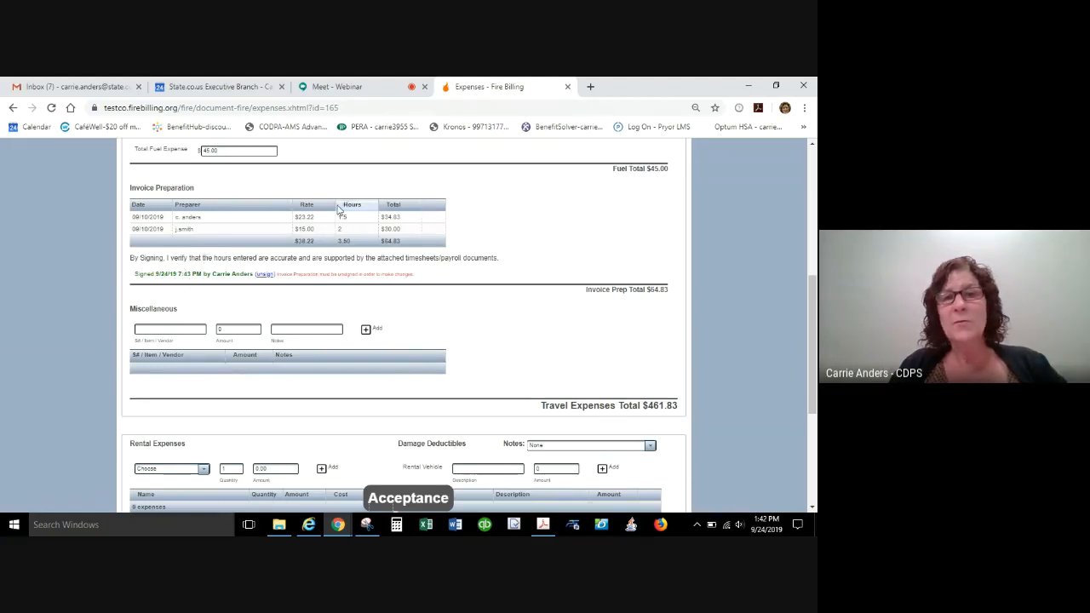
Remove the signature from the invoice preparation section and sign it again.
{"action": "left_click", "coordinate": [267, 276]}
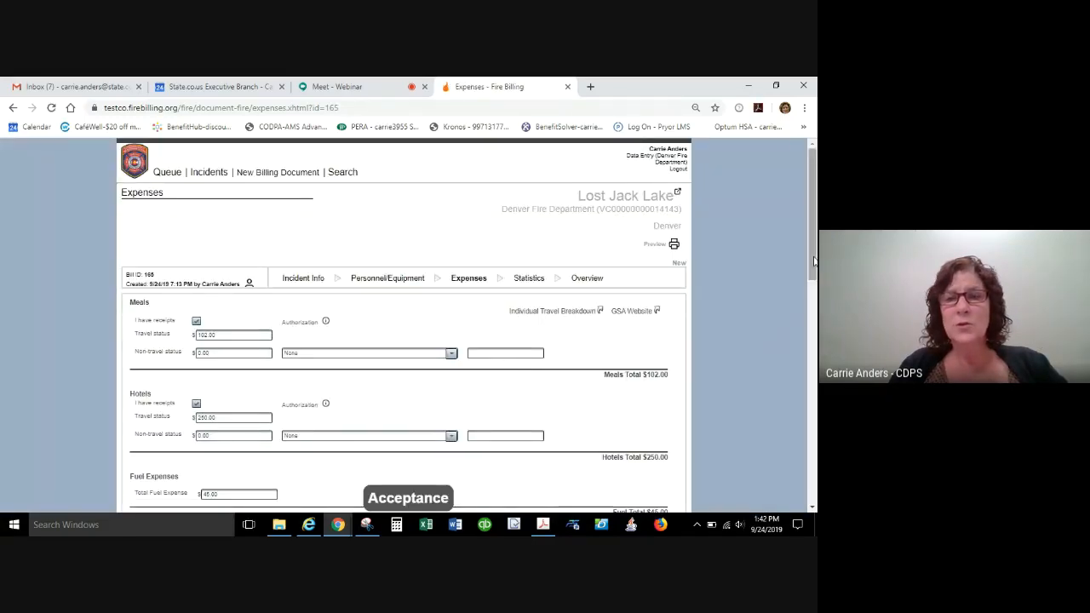
{"action": "left_click_drag", "start_coordinate": [812, 276], "coordinate": [805, 318]}
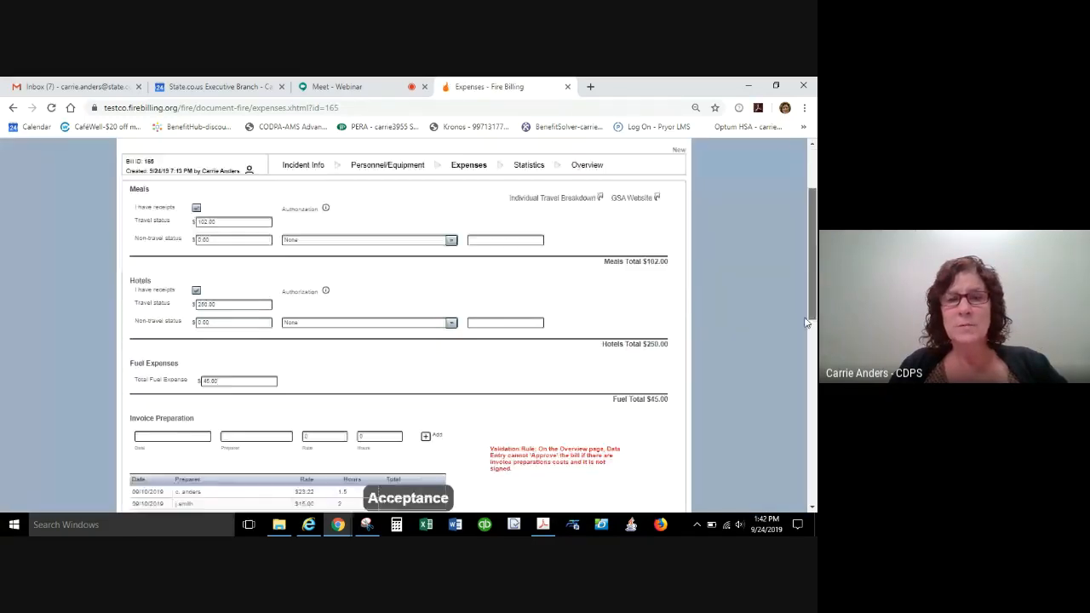
{"action": "scroll", "coordinate": [805, 322], "scroll_direction": "down", "scroll_amount": 3}
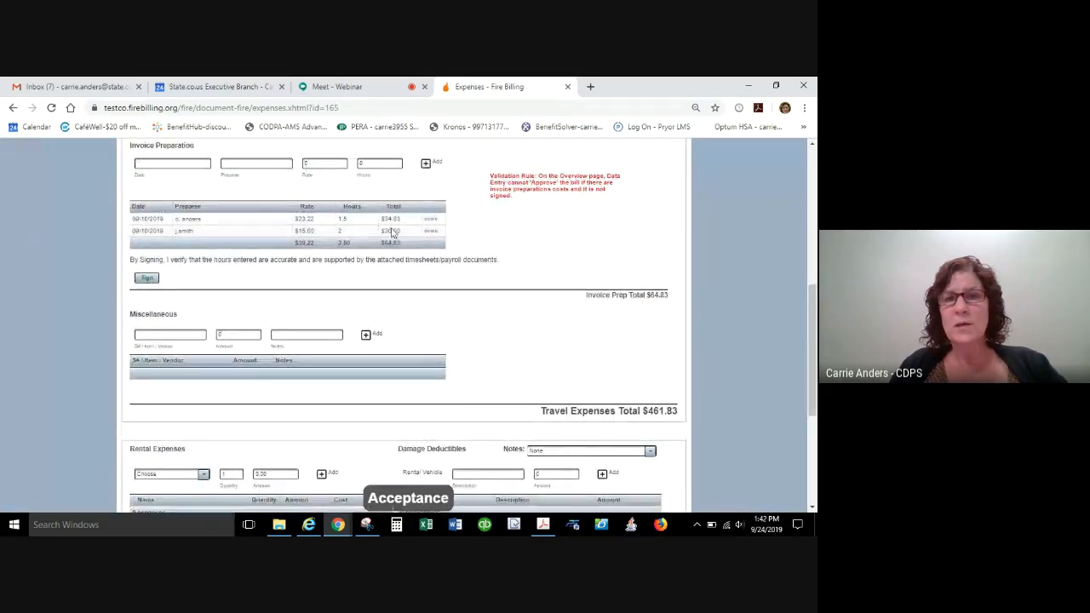
{"action": "left_click", "coordinate": [146, 279]}
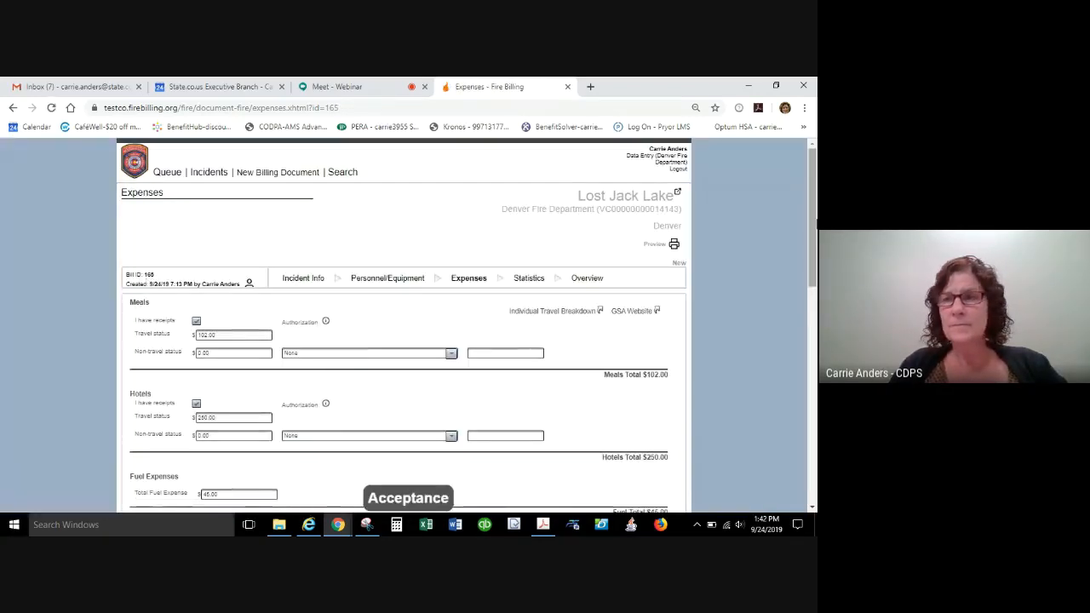
Add a miscellaneous expense "$5 day for workers comp" with an amount of 20 and the note "4 days @ $5 day".
{"action": "left_click_drag", "start_coordinate": [814, 225], "coordinate": [810, 404]}
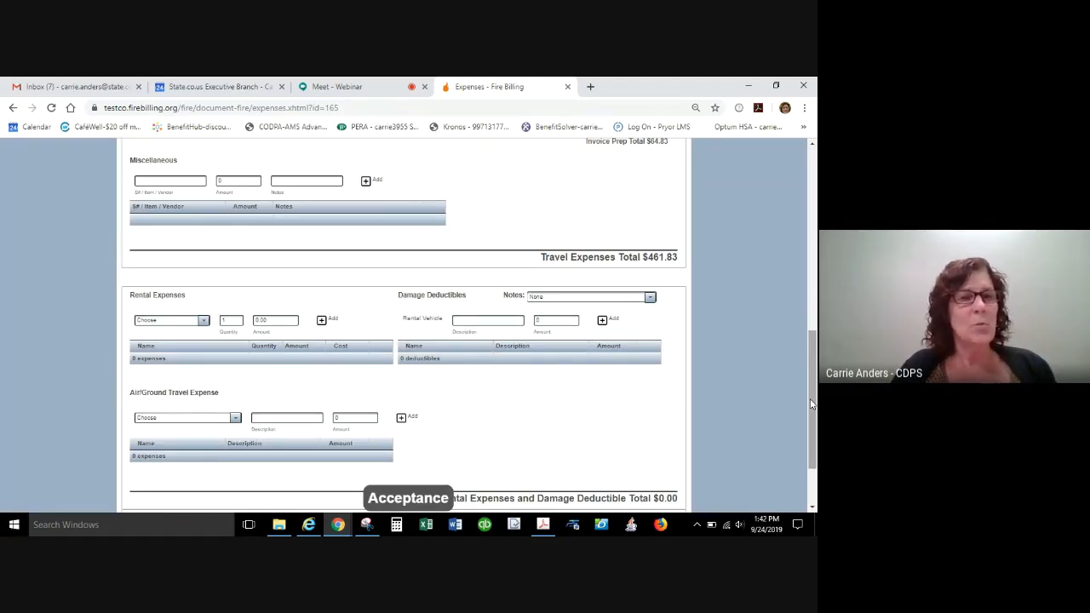
{"action": "left_click", "coordinate": [164, 182]}
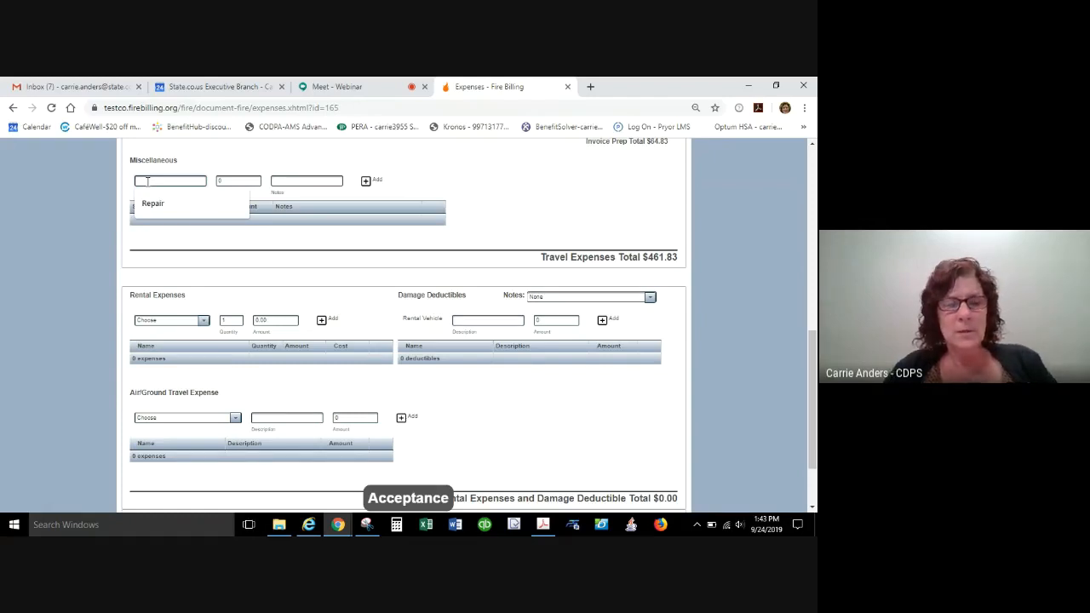
{"action": "type", "text": "S5 da"}
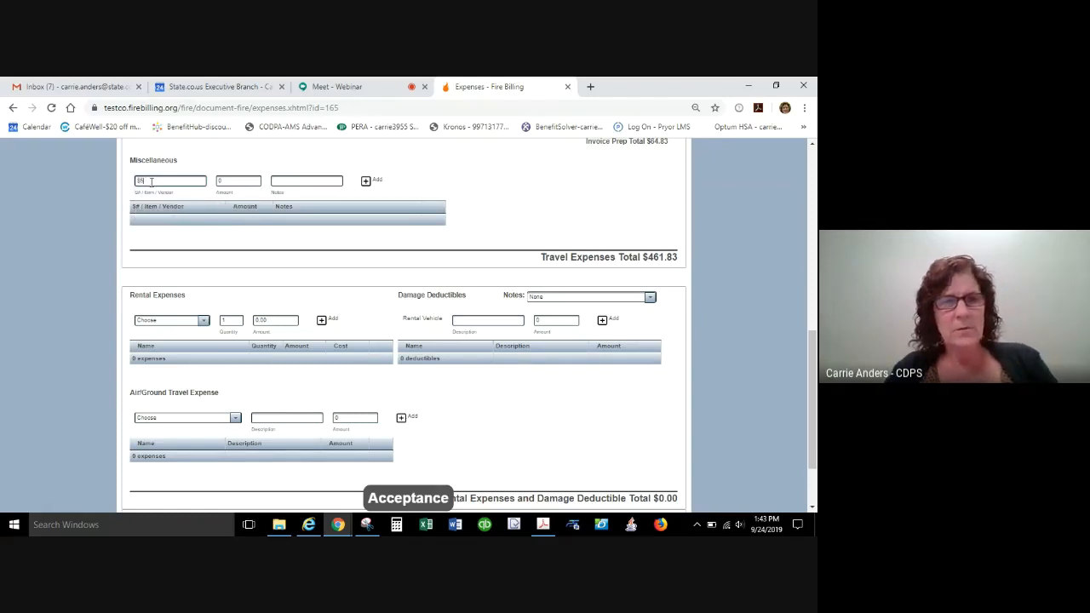
{"action": "type", "text": "y for wor"}
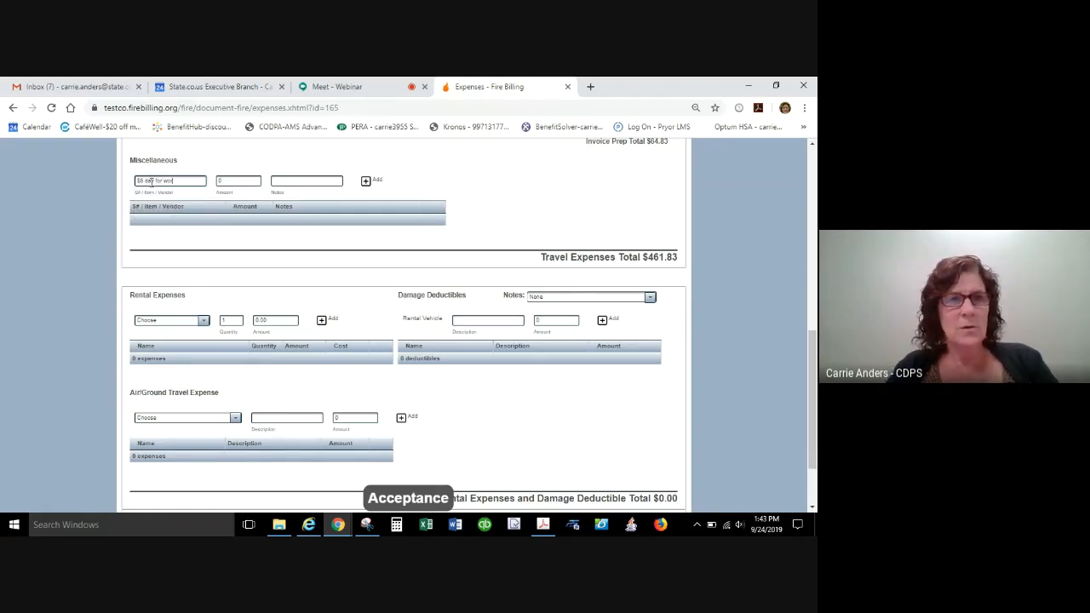
{"action": "type", "text": "kers comp"}
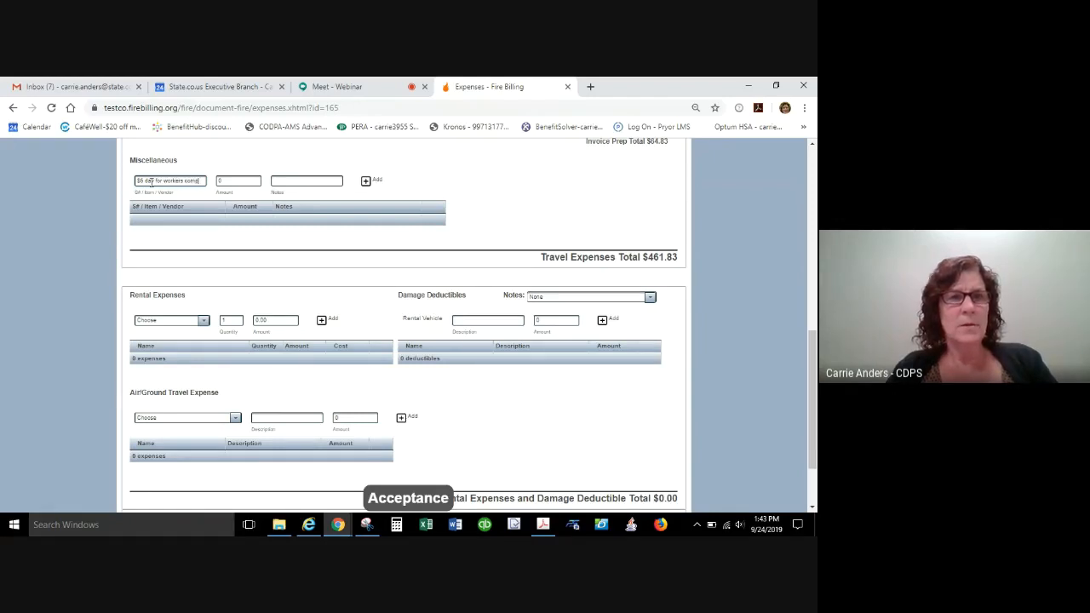
{"action": "key", "text": "Tab"}
{"action": "type", "text": "2"}
{"action": "key", "text": "Tab"}
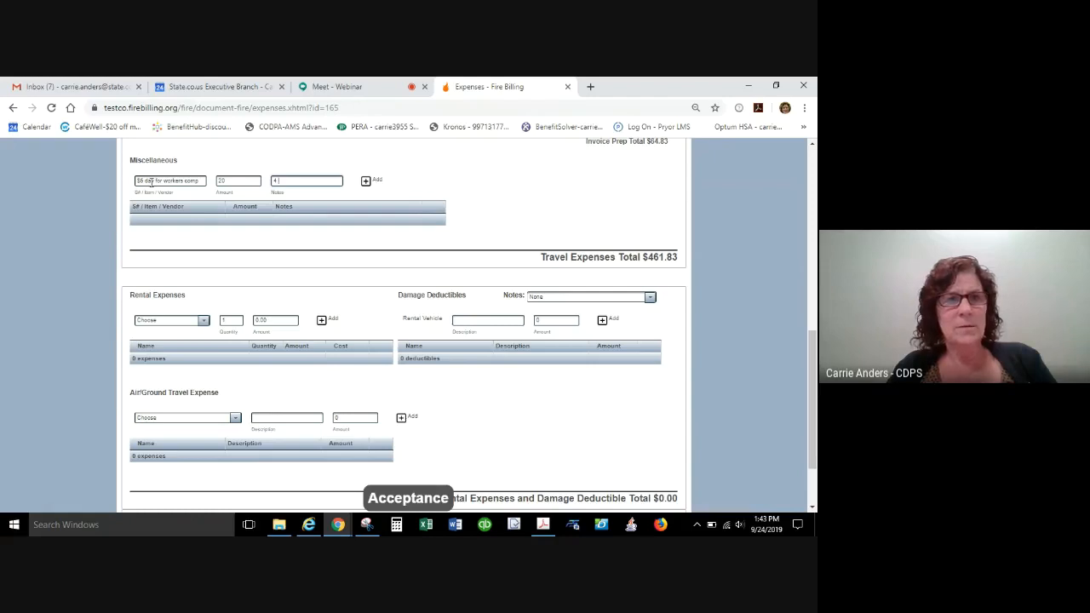
{"action": "type", "text": "4 "}
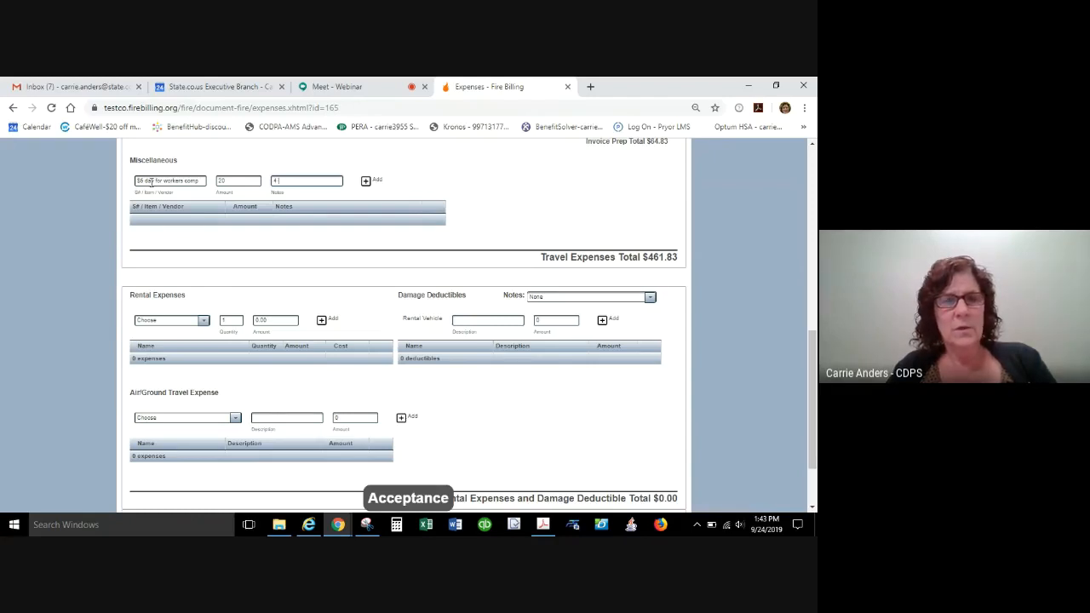
{"action": "type", "text": "days @ $5 day"}
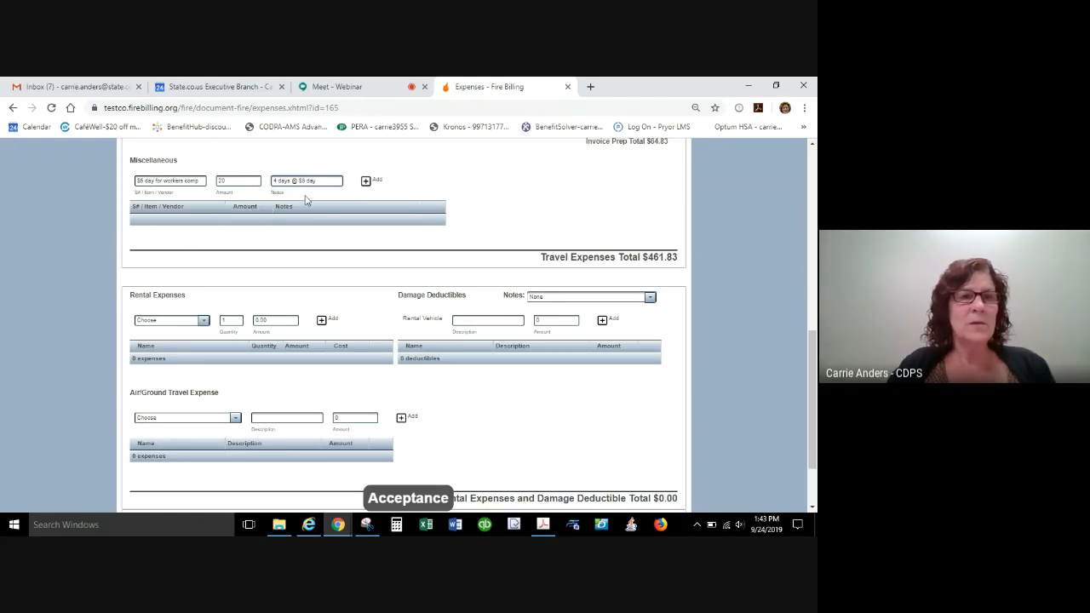
{"action": "left_click", "coordinate": [374, 182]}
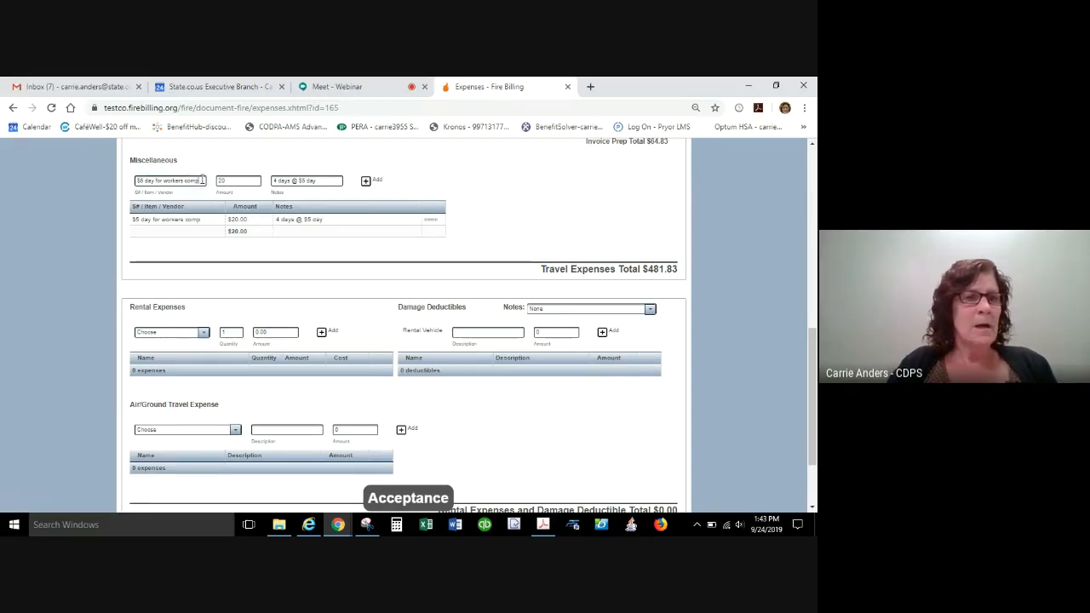
{"action": "left_click_drag", "start_coordinate": [201, 180], "coordinate": [12, 140]}
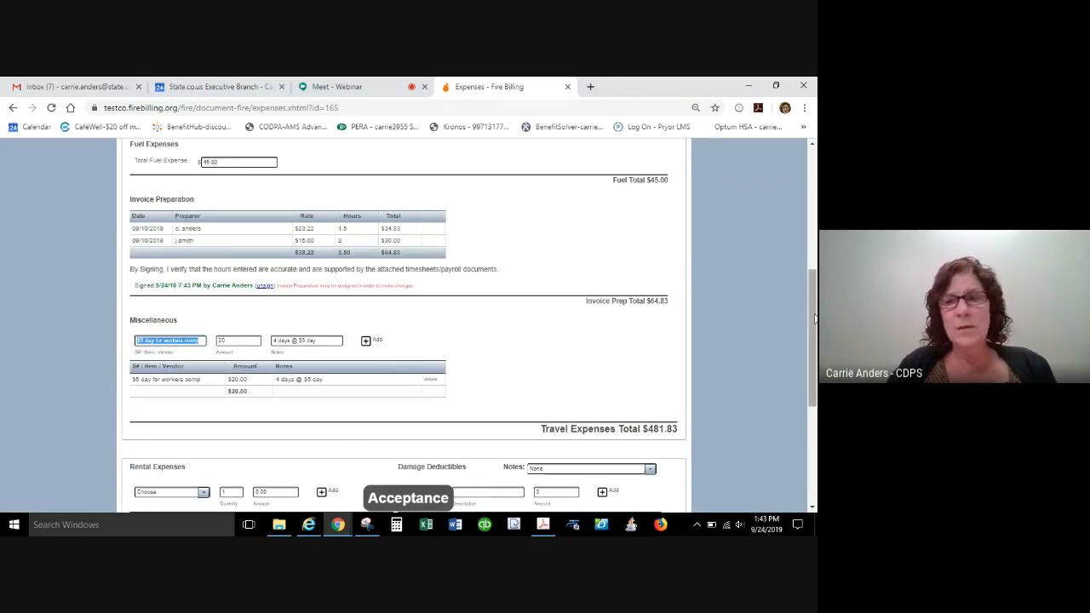
{"action": "scroll", "coordinate": [813, 319], "scroll_direction": "down", "scroll_amount": 2}
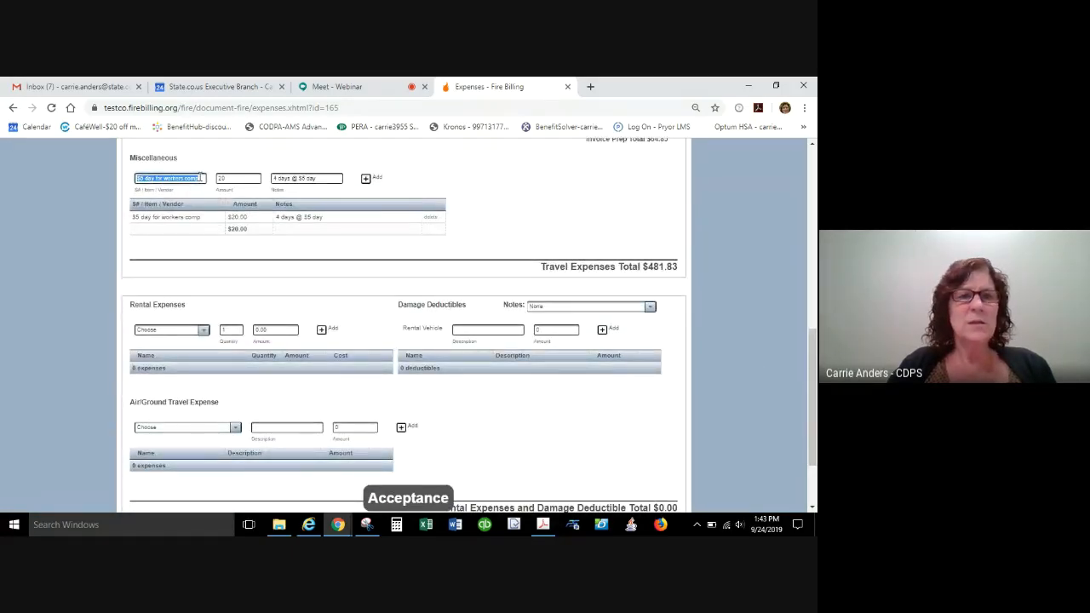
{"action": "left_click", "coordinate": [197, 178]}
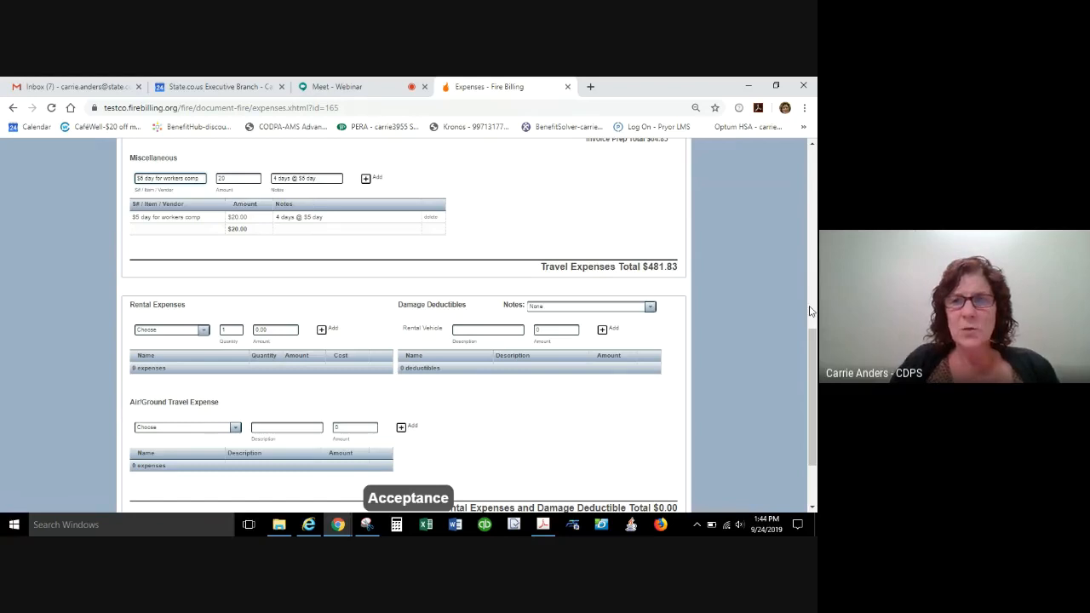
{"action": "left_click_drag", "start_coordinate": [809, 340], "coordinate": [809, 159]}
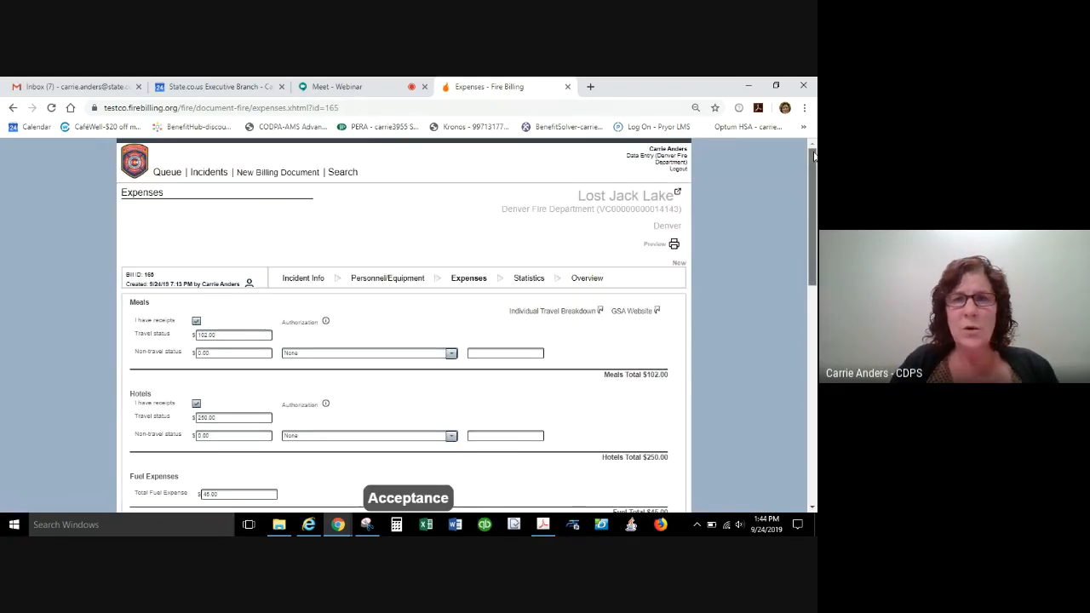
Review the available equipment choices and the E110 equipment details in Personnel/Equipment, and return to Expenses without saving.
{"action": "left_click", "coordinate": [392, 277]}
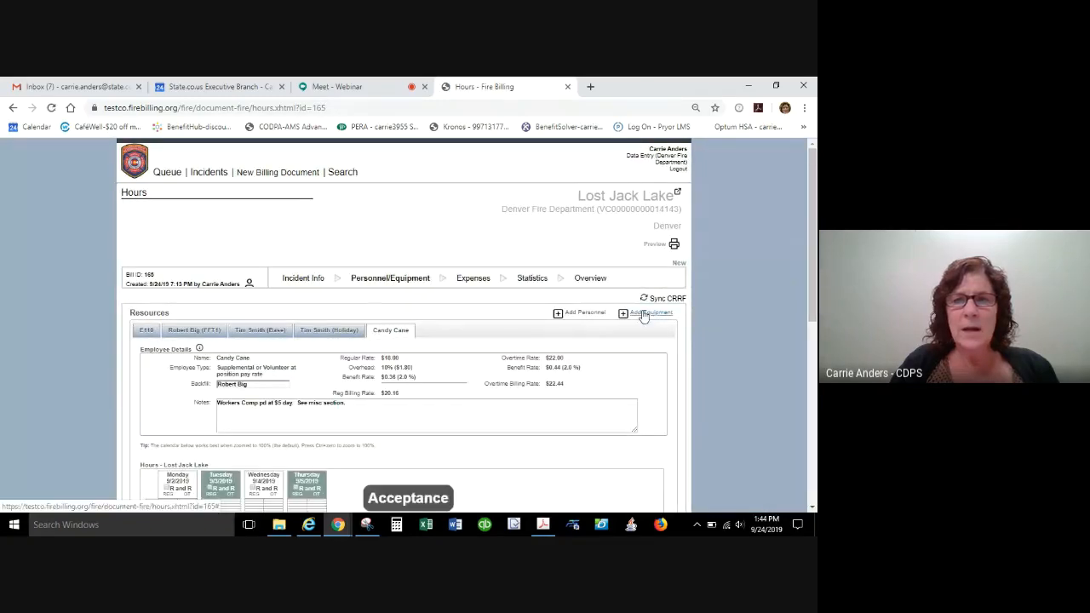
{"action": "left_click", "coordinate": [644, 314]}
{"action": "left_click", "coordinate": [637, 330]}
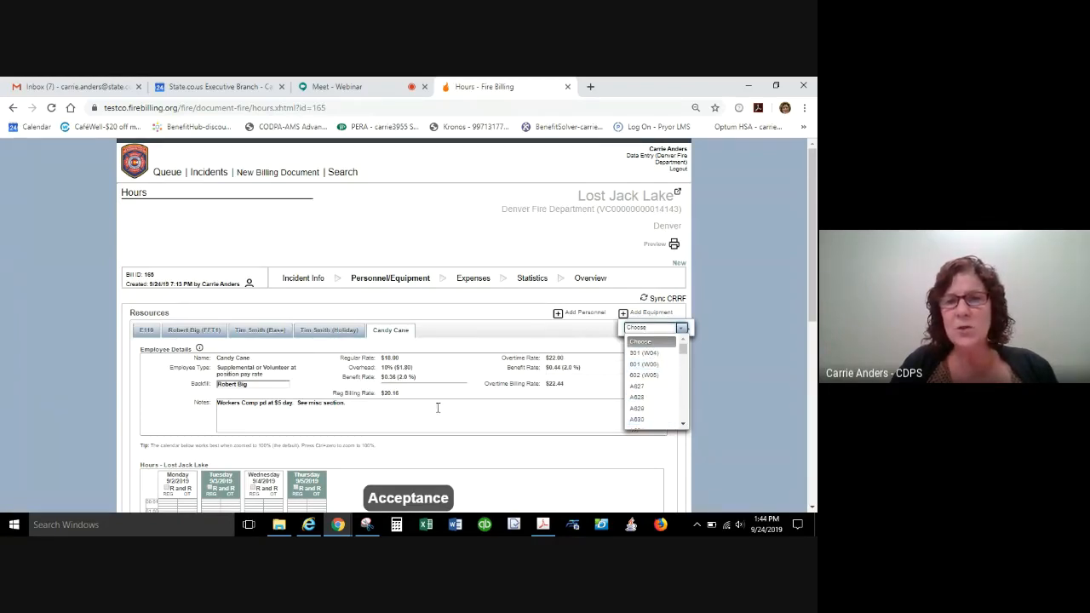
{"action": "left_click", "coordinate": [145, 330]}
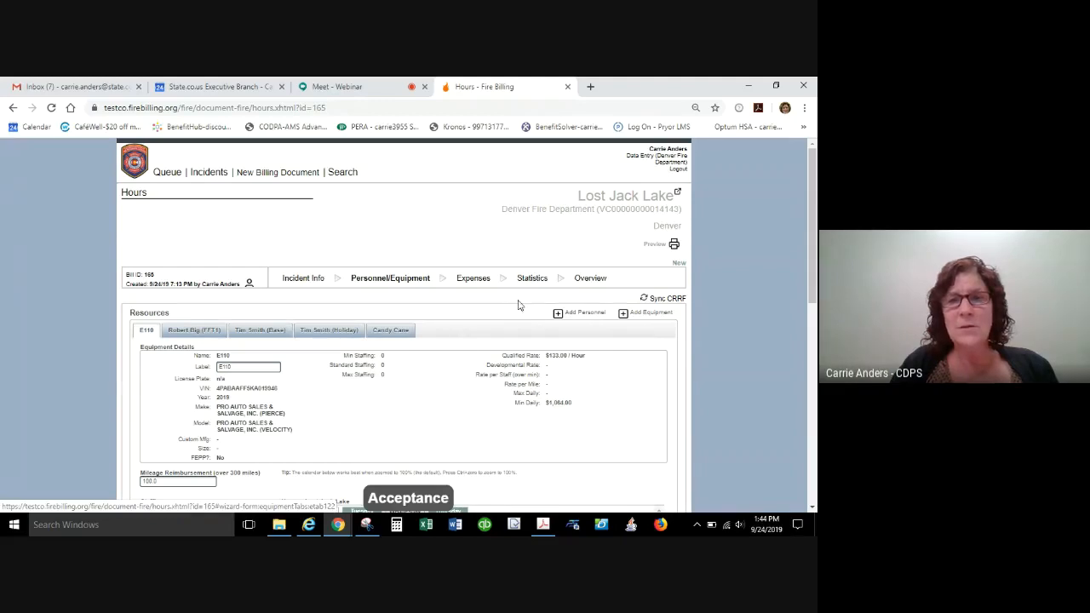
{"action": "left_click", "coordinate": [478, 284]}
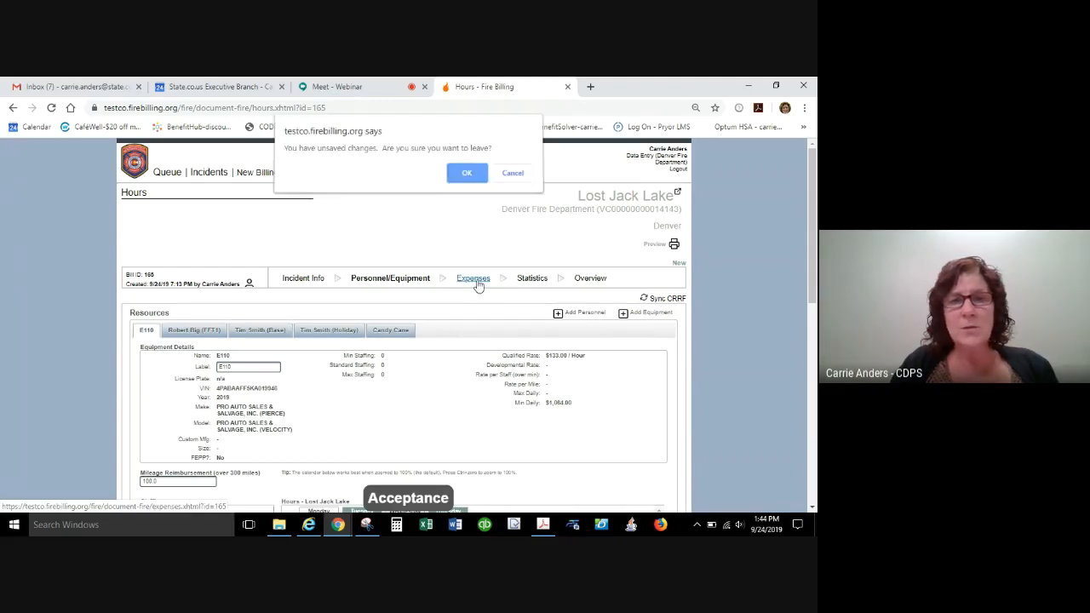
{"action": "left_click", "coordinate": [469, 176]}
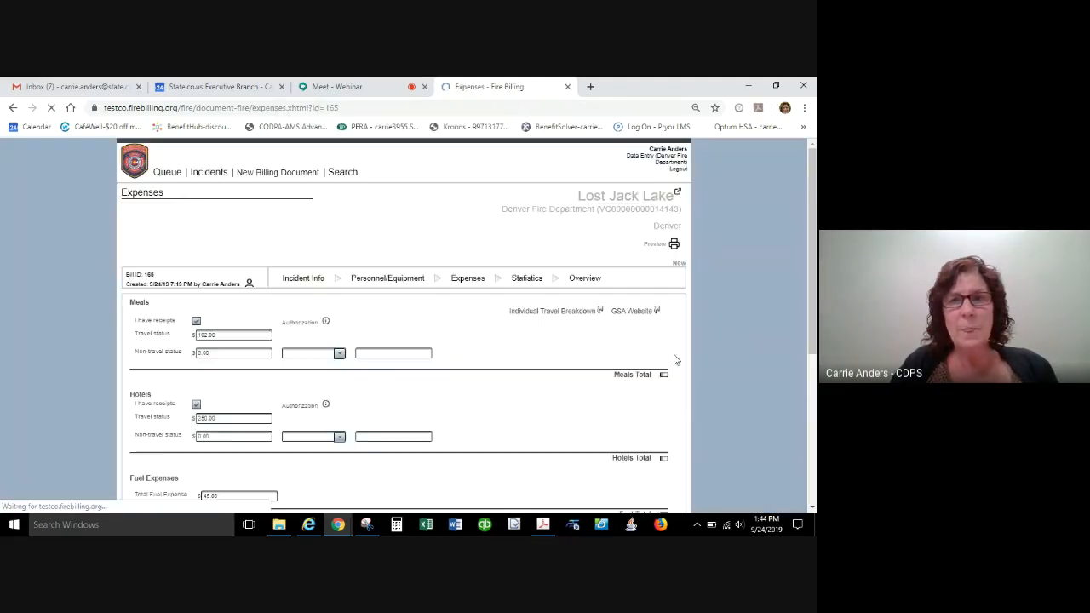
Add a miscellaneous expense "FEPP engine" with an amount of 150 and the note "$50 day x 3 days".
{"action": "left_click_drag", "start_coordinate": [813, 251], "coordinate": [814, 431]}
{"action": "left_click", "coordinate": [156, 180]}
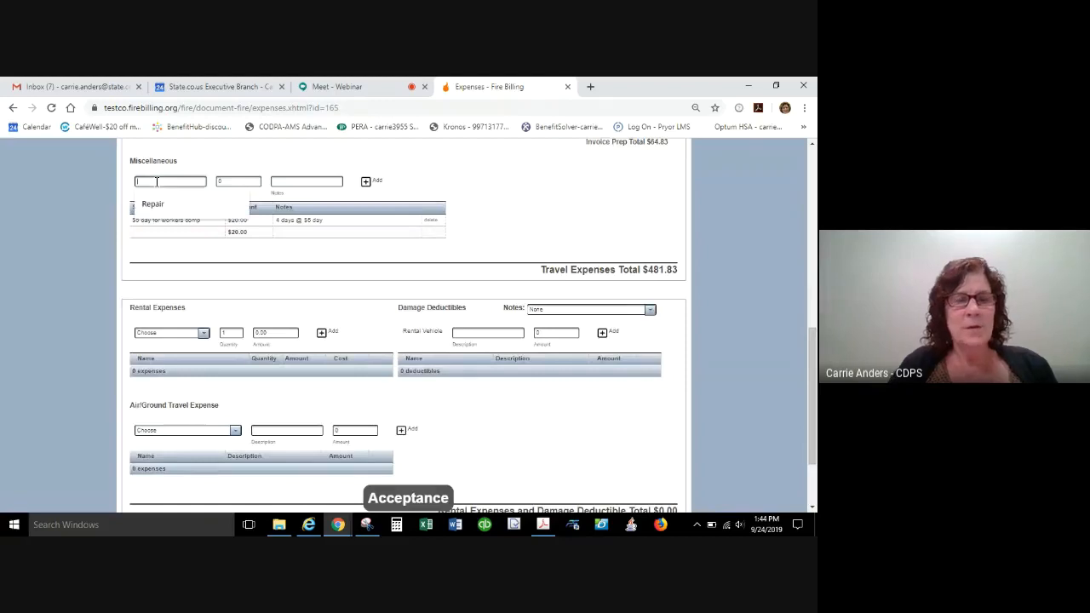
{"action": "type", "text": "FE"}
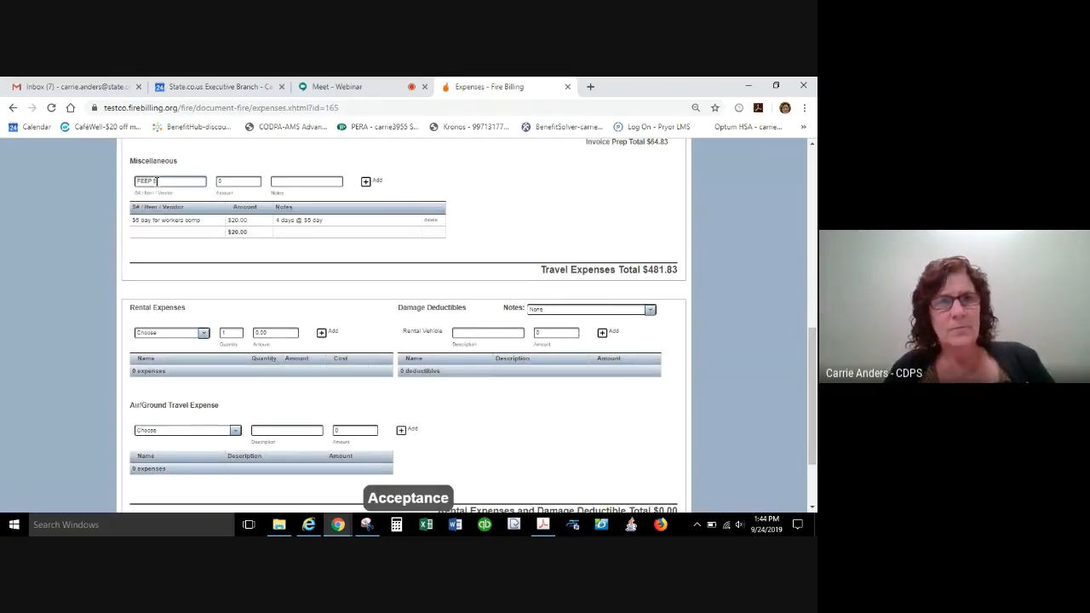
{"action": "type", "text": "PP engine"}
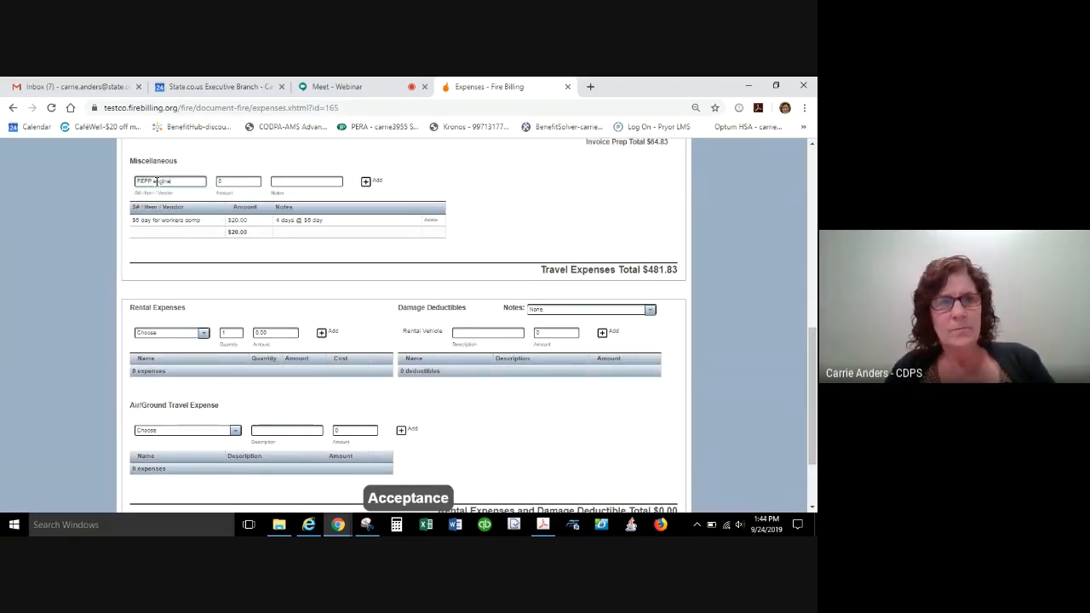
{"action": "key", "text": "Tab"}
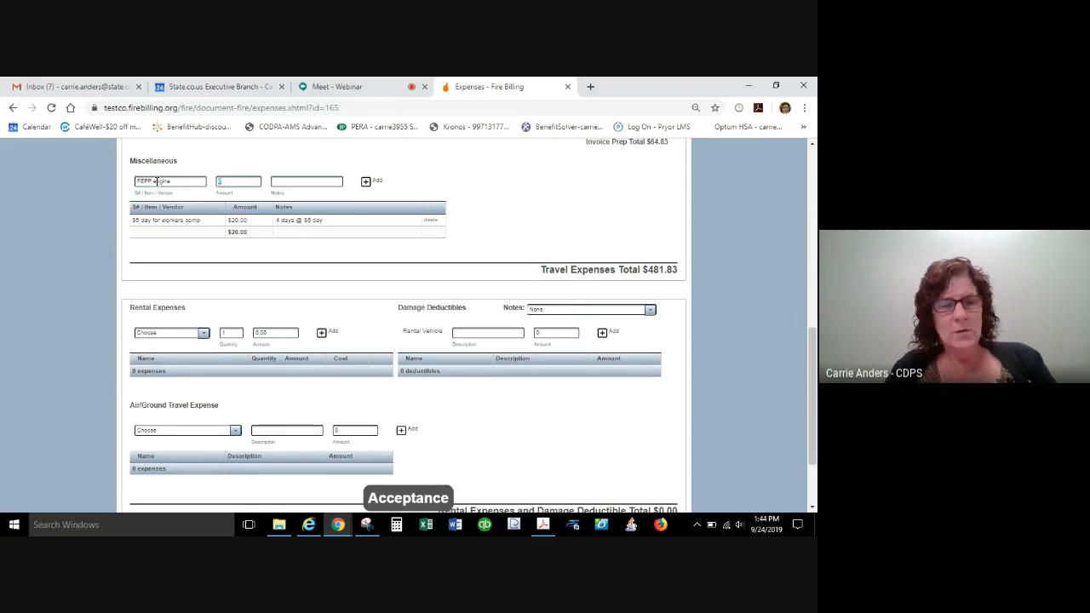
{"action": "type", "text": "150"}
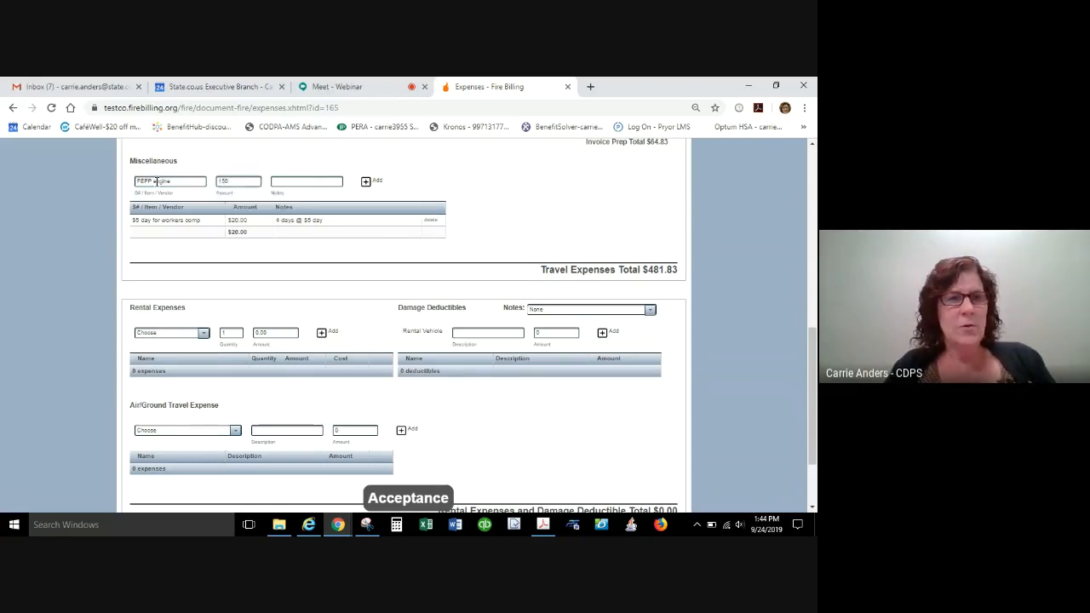
{"action": "key", "text": "Tab"}
{"action": "type", "text": "$50"}
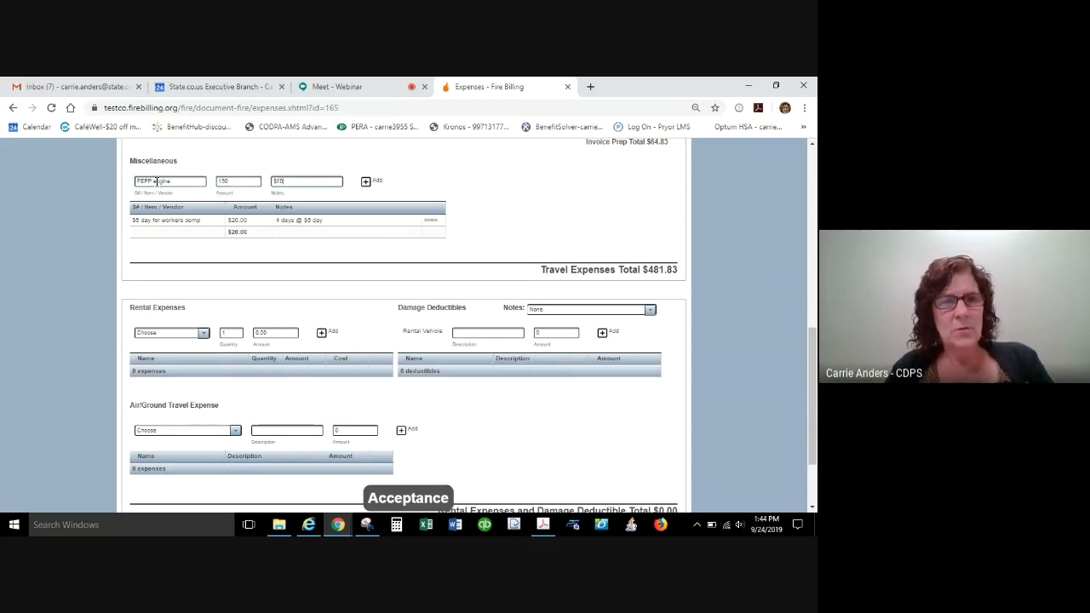
{"action": "type", "text": " day x 3 days"}
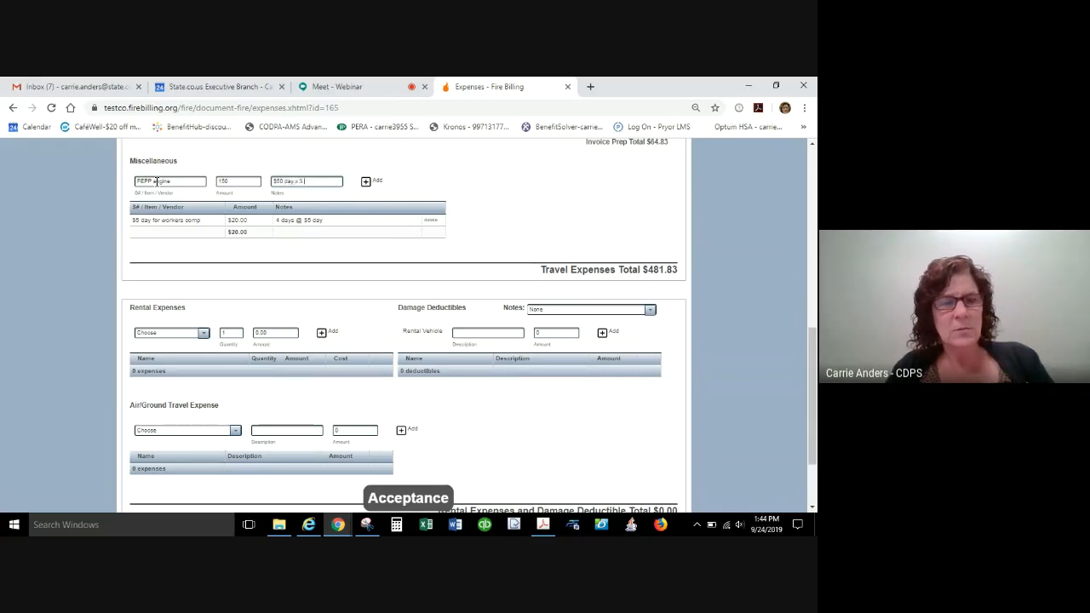
{"action": "left_click", "coordinate": [376, 185]}
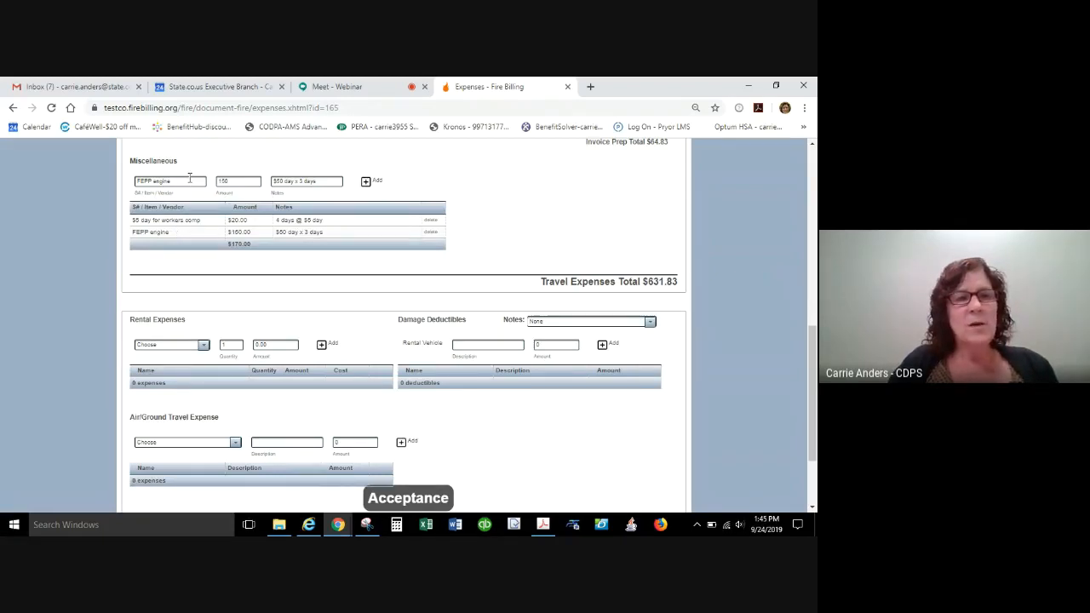
Add a miscellaneous expense "Repair of front tire" with an amount of 500 and the note "tire blowout".
{"action": "left_click_drag", "start_coordinate": [189, 181], "coordinate": [83, 175]}
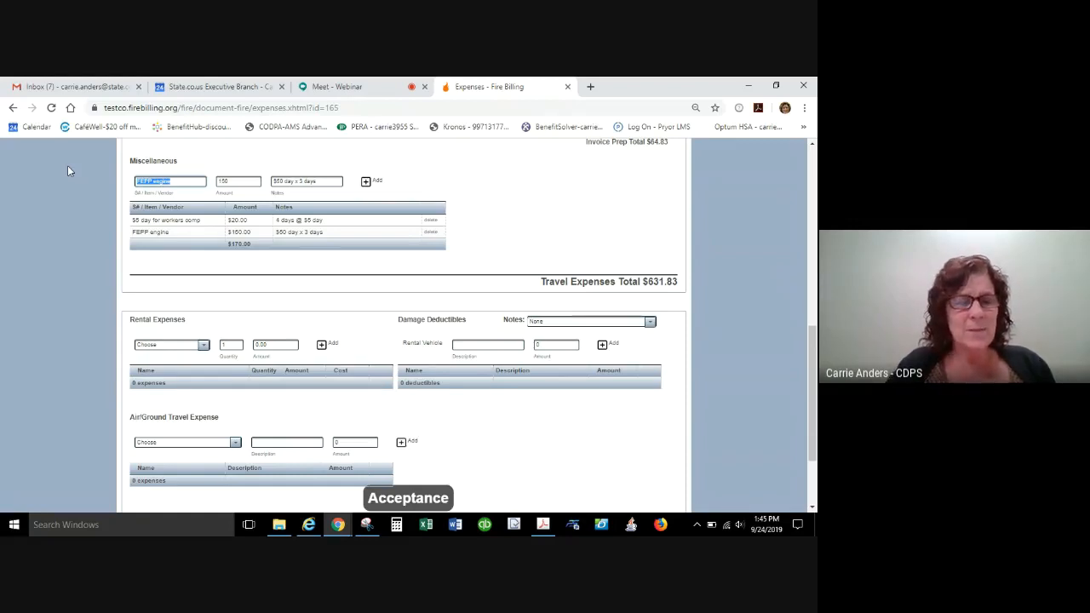
{"action": "type", "text": "R"}
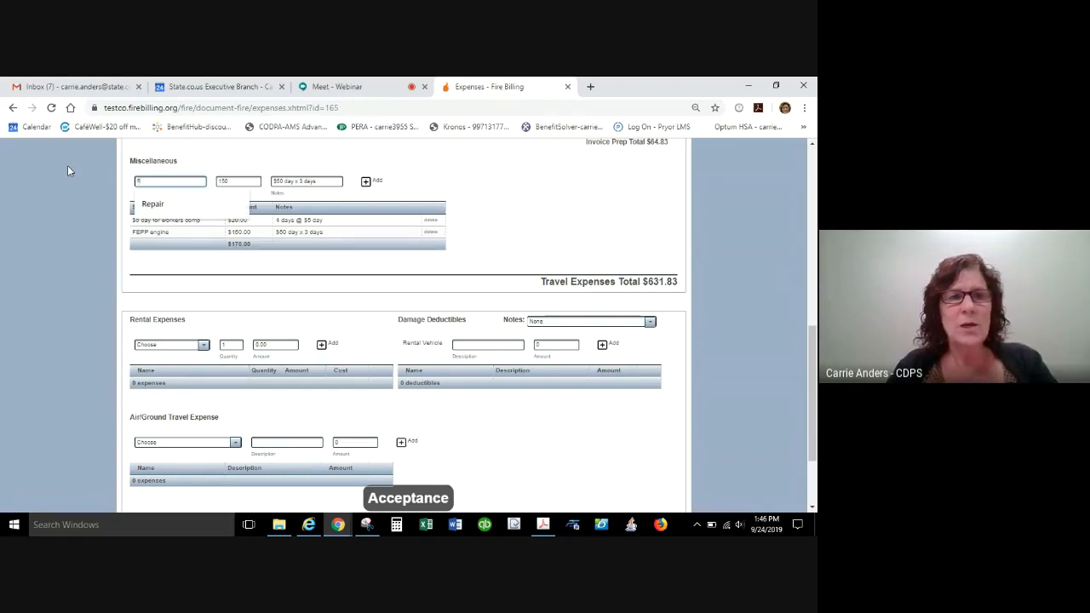
{"action": "type", "text": "epair "}
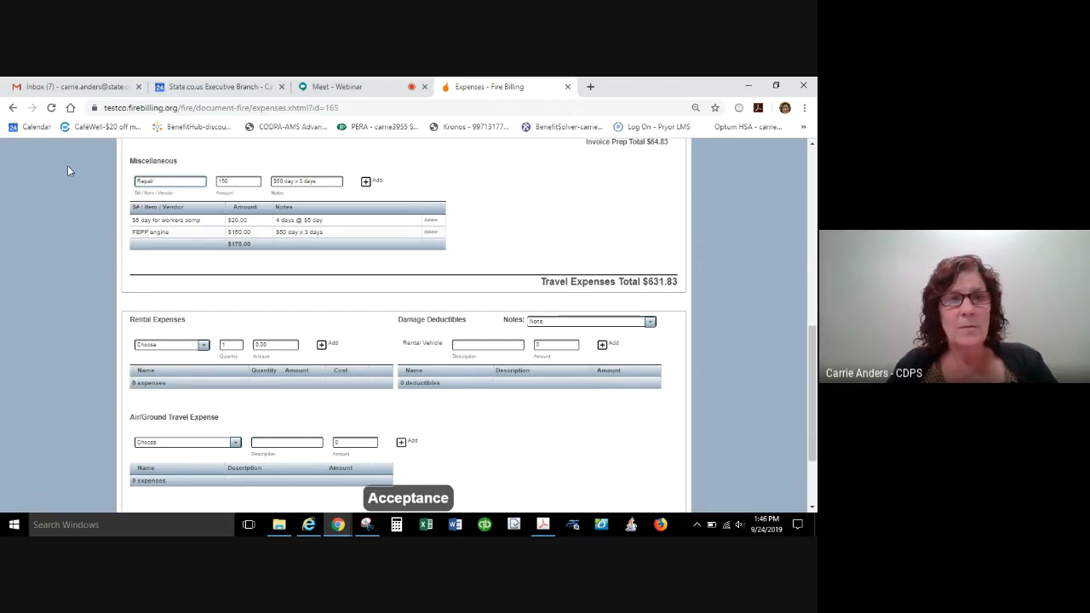
{"action": "type", "text": "of front tire"}
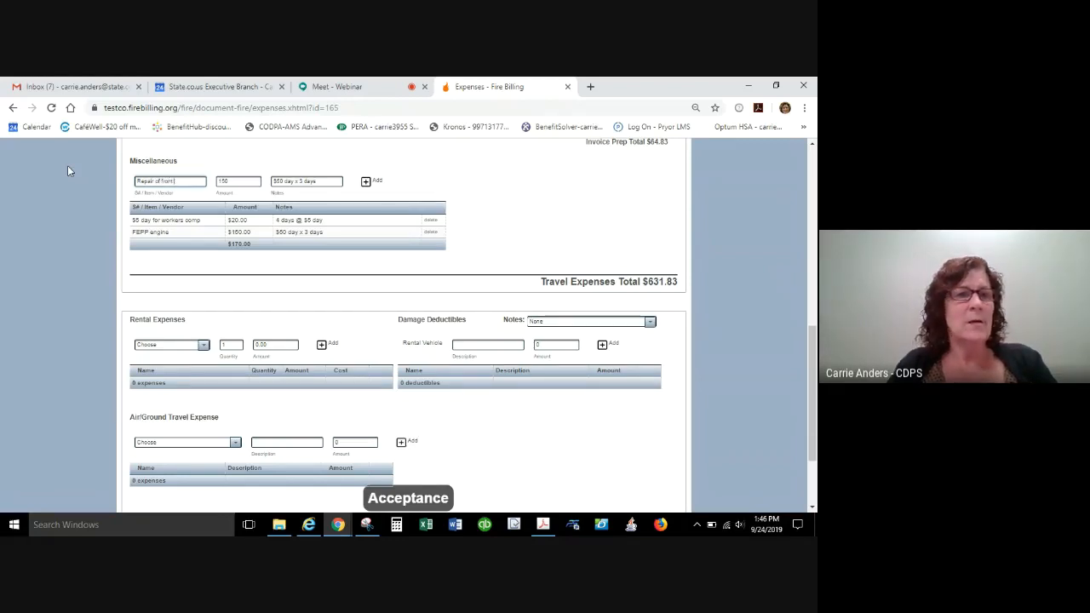
{"action": "key", "text": "Tab"}
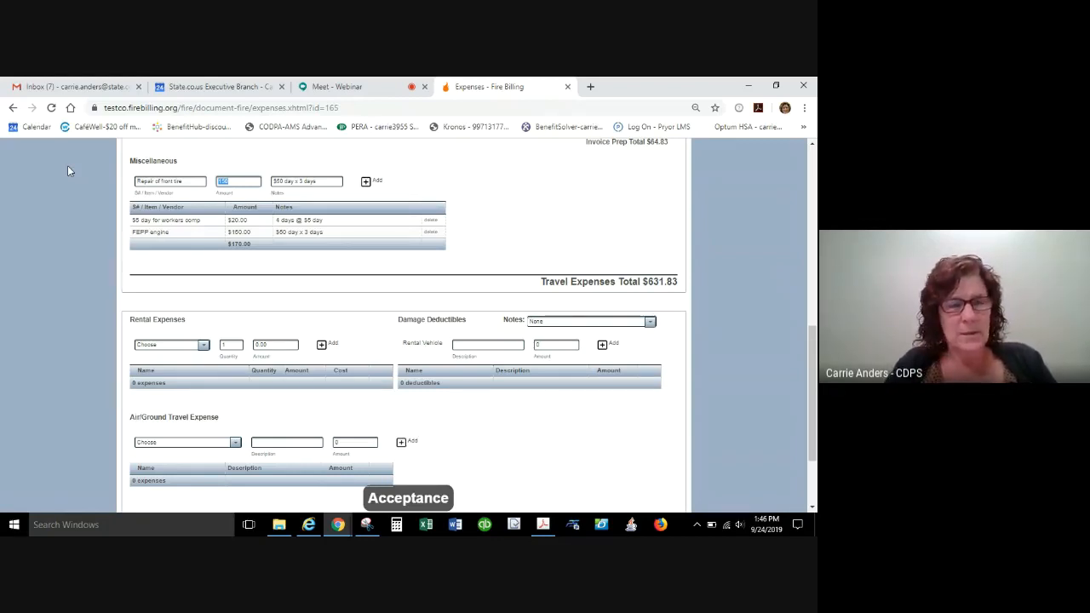
{"action": "type", "text": "500"}
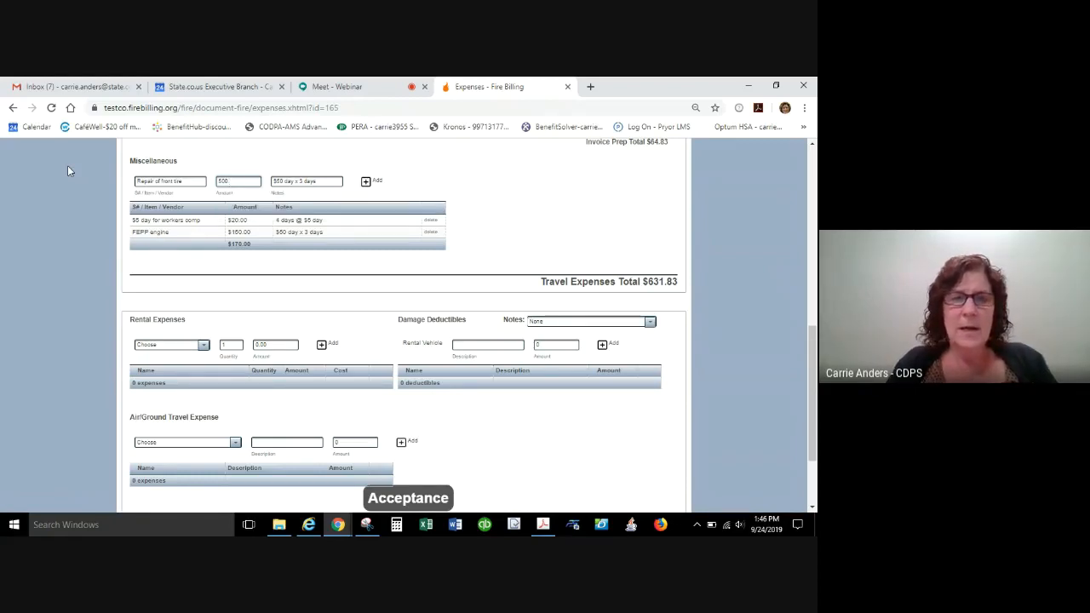
{"action": "key", "text": "Tab"}
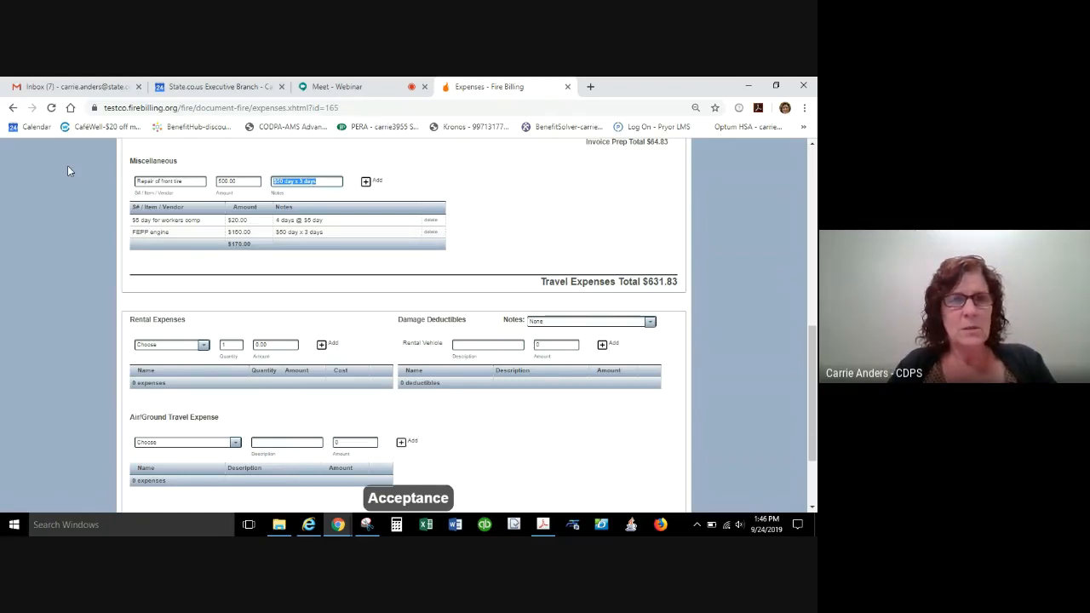
{"action": "type", "text": "there"}
{"action": "key", "text": "BackSpace"}
{"action": "key", "text": "BackSpace"}
{"action": "key", "text": "BackSpace"}
{"action": "key", "text": "BackSpace"}
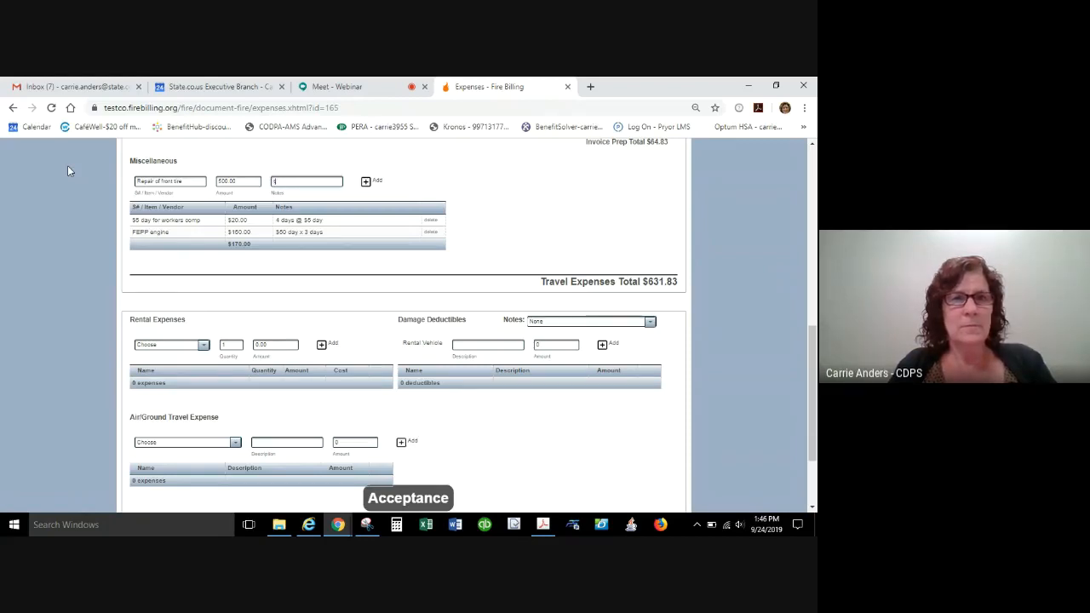
{"action": "type", "text": "ire blowout"}
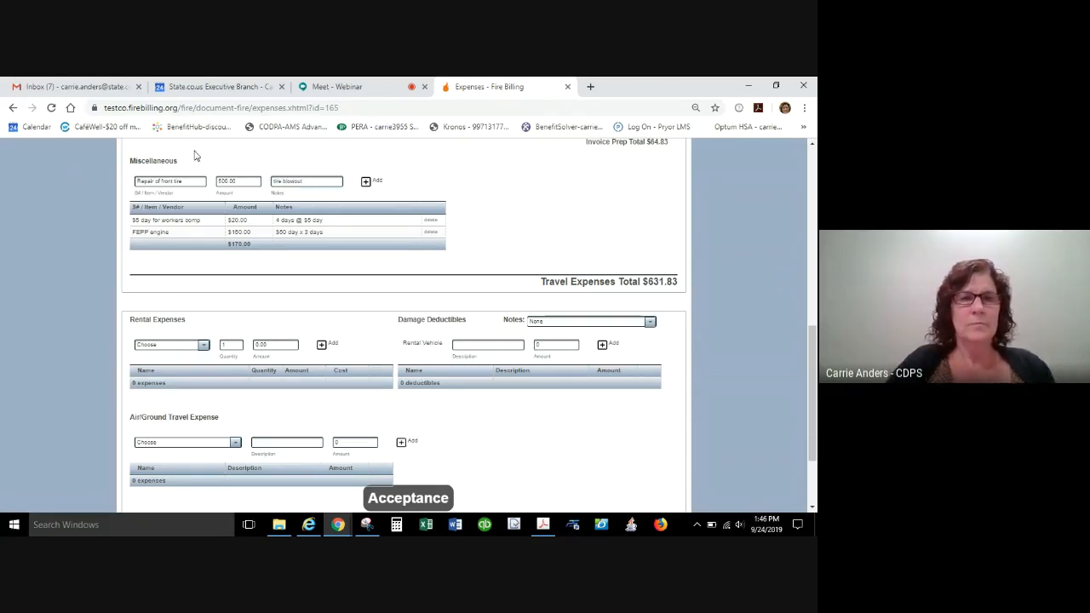
{"action": "left_click", "coordinate": [368, 182]}
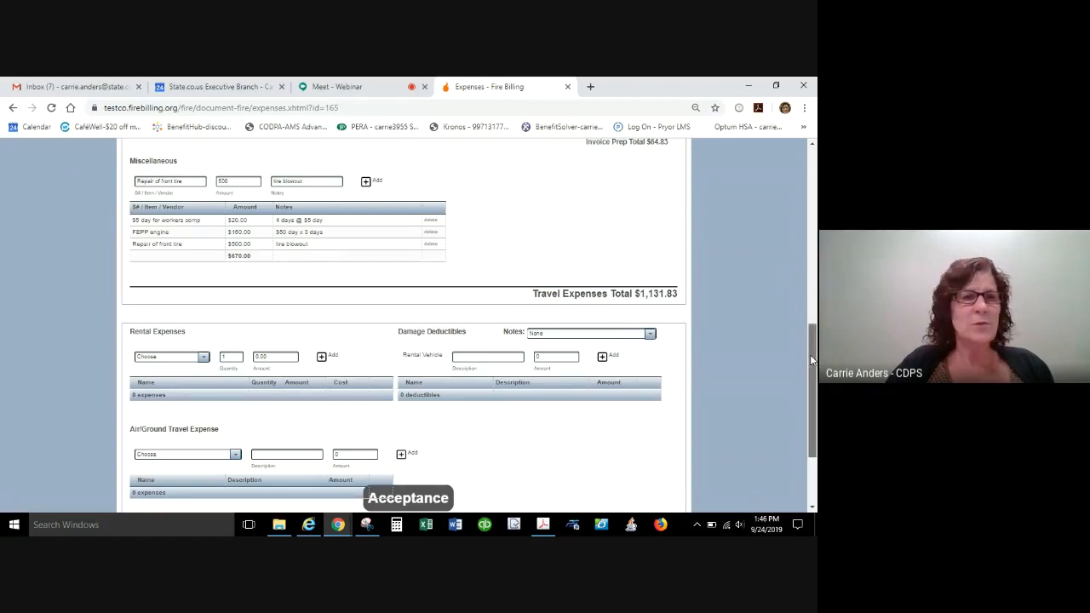
Look at the rental expense types and choose Rental vehicle fuel for the new rental expense.
{"action": "left_click_drag", "start_coordinate": [811, 360], "coordinate": [809, 426]}
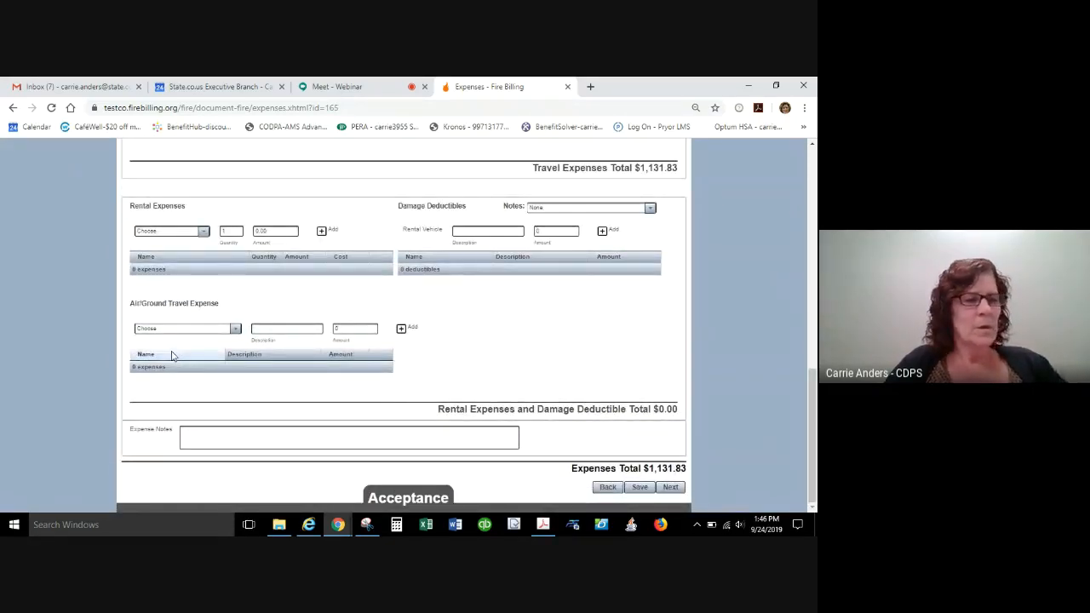
{"action": "left_click", "coordinate": [193, 232]}
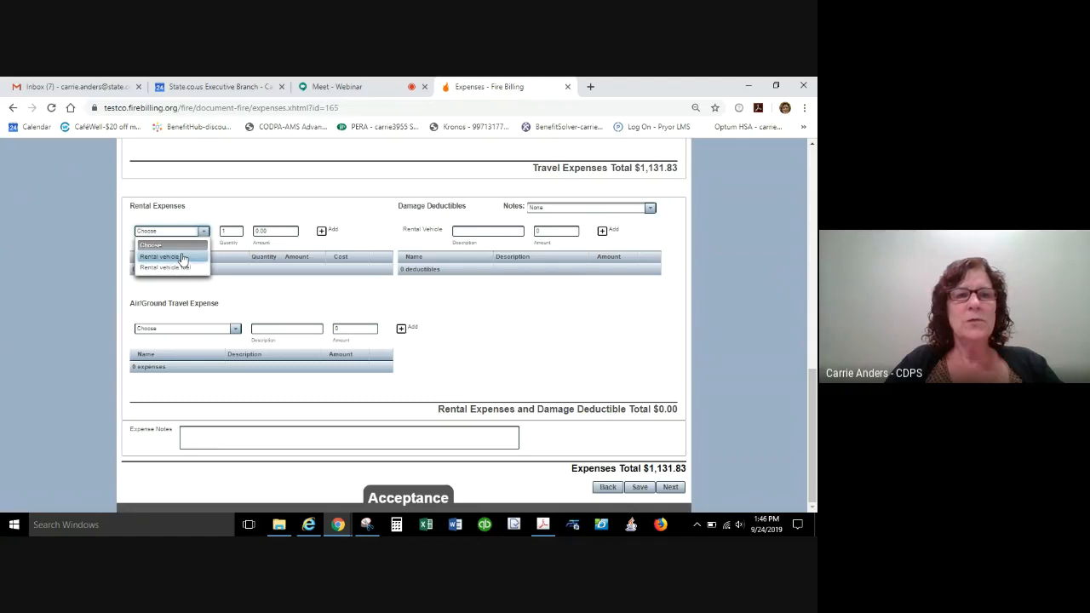
{"action": "left_click", "coordinate": [181, 257]}
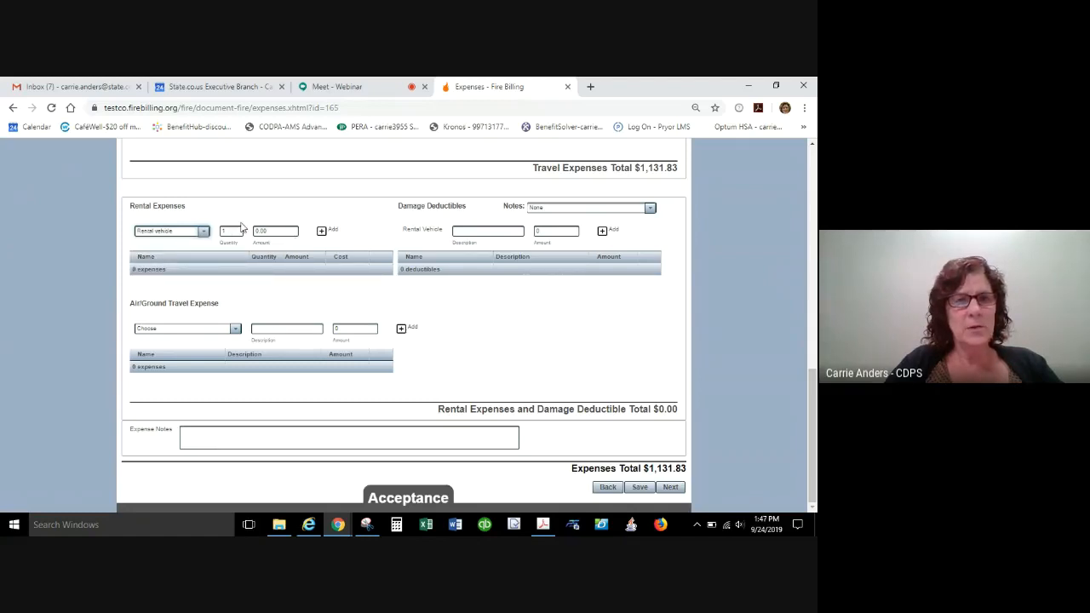
{"action": "left_click", "coordinate": [201, 233]}
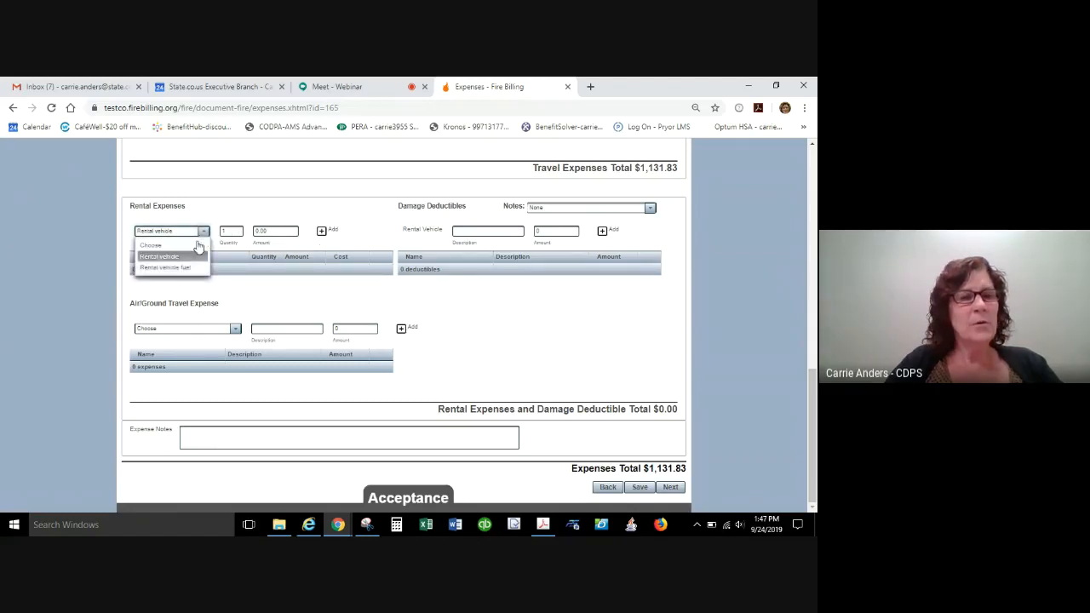
{"action": "left_click", "coordinate": [181, 268]}
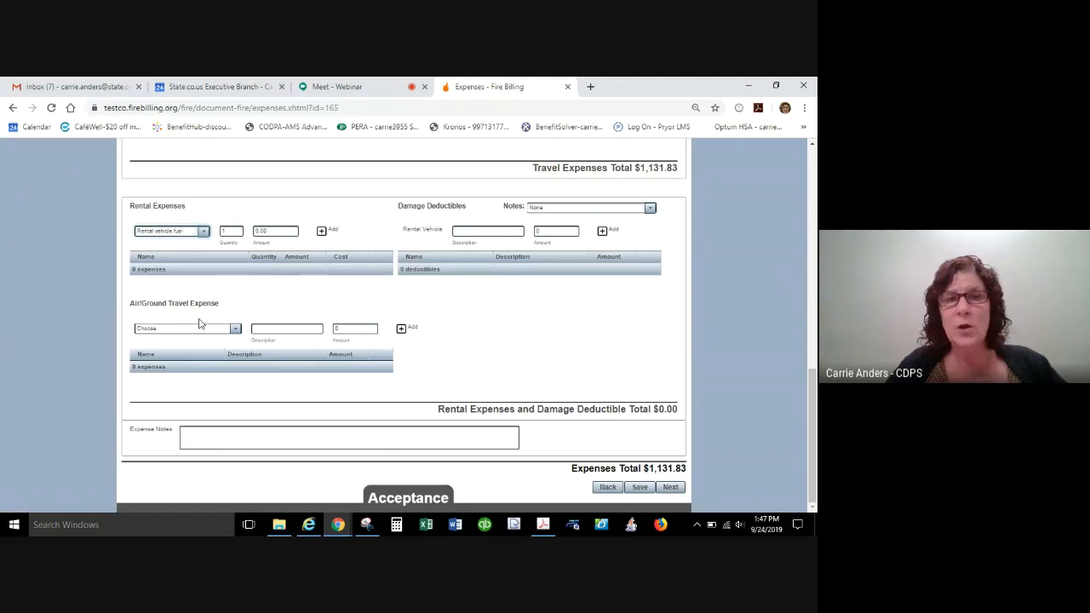
Enter "Used NERV vehicle" in the expense notes.
{"action": "left_click", "coordinate": [188, 430]}
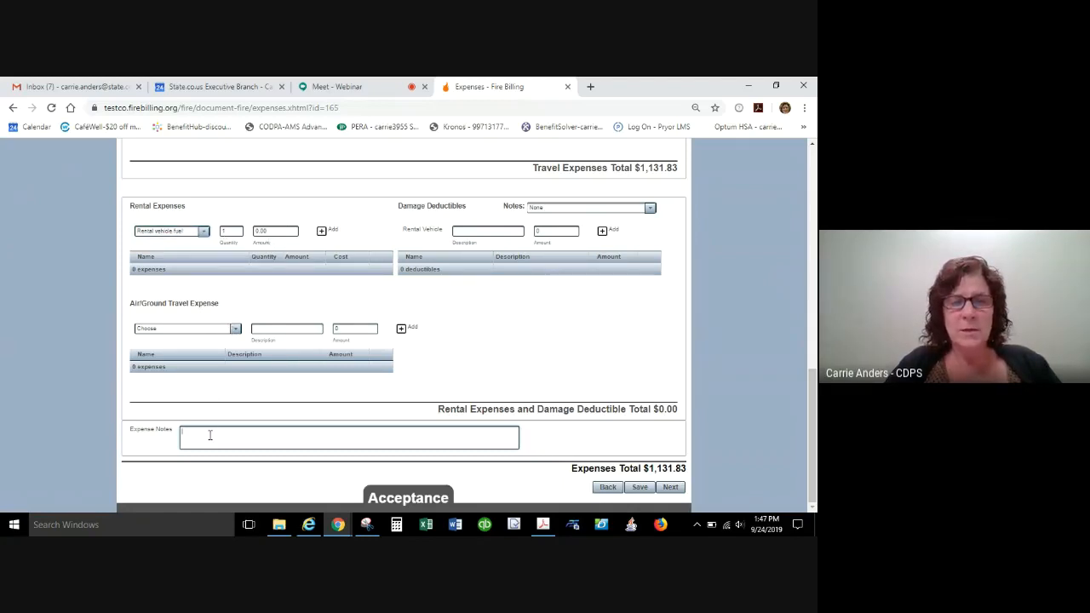
{"action": "type", "text": "sed"}
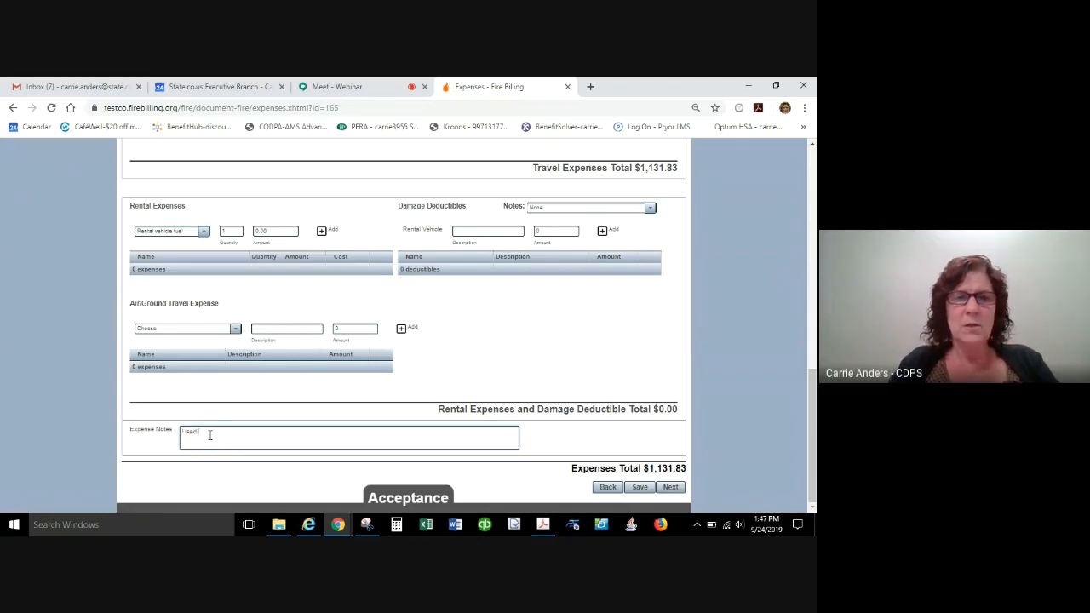
{"action": "type", "text": " NETV vehicle"}
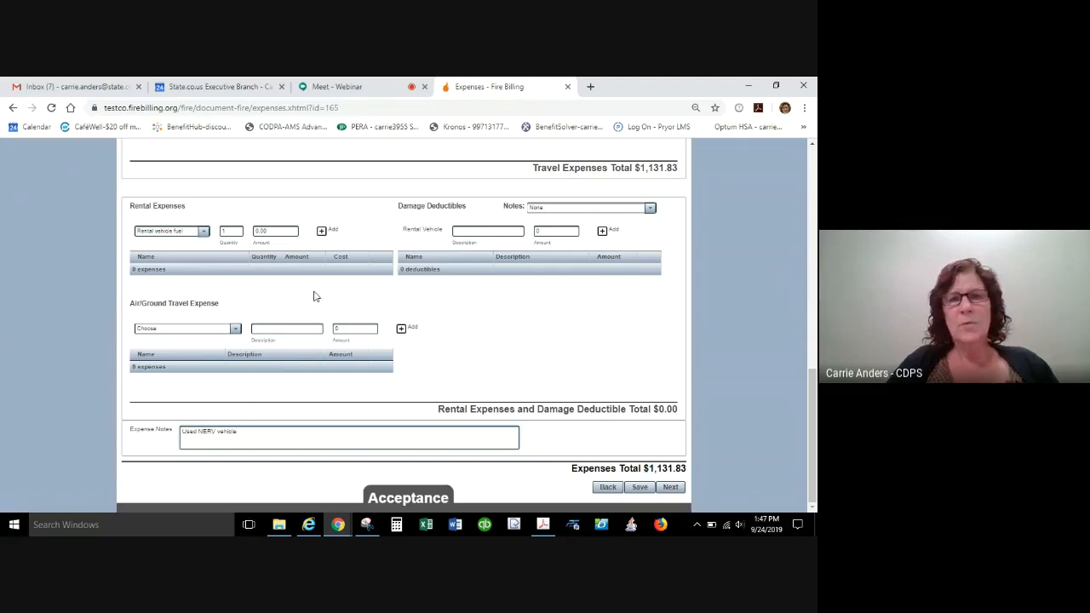
Set the rental vehicle fuel amount to 25.00 and add it to the rental expenses with quantity 1.
{"action": "left_click", "coordinate": [281, 232]}
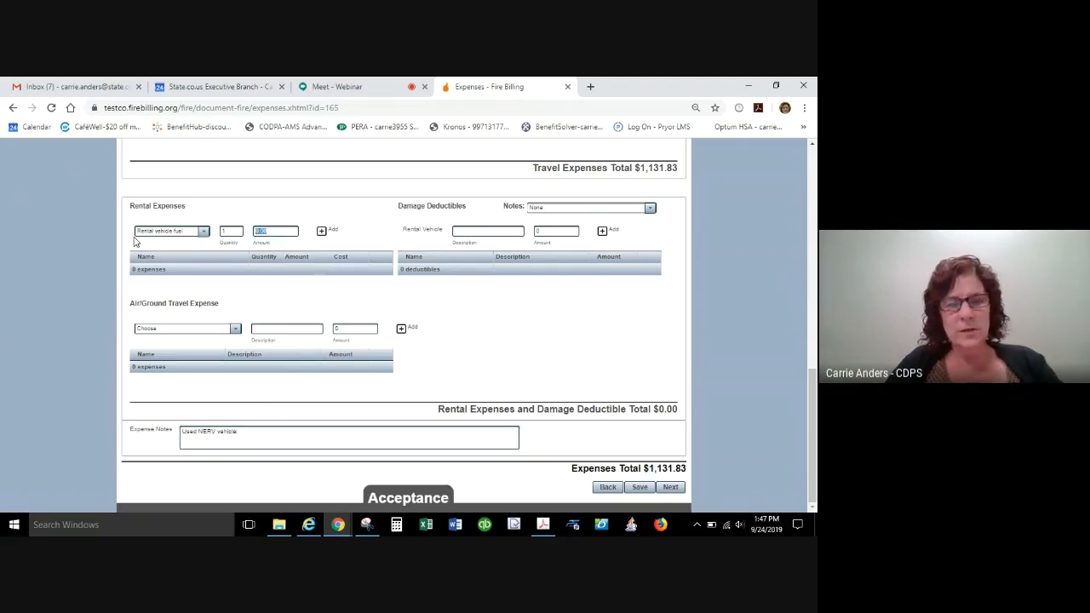
{"action": "type", "text": "25.00"}
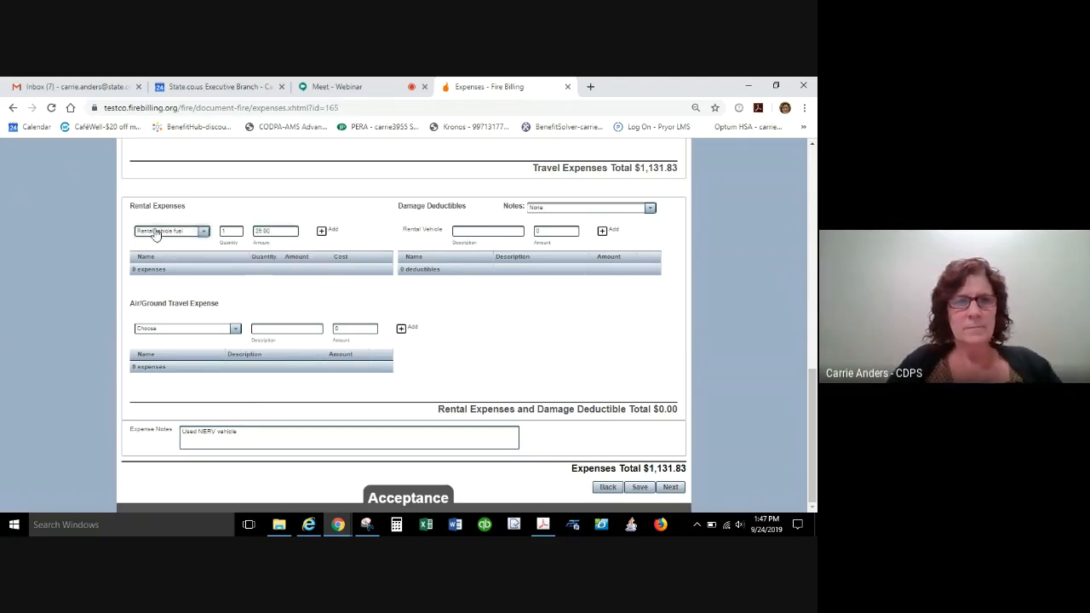
{"action": "left_click", "coordinate": [331, 232]}
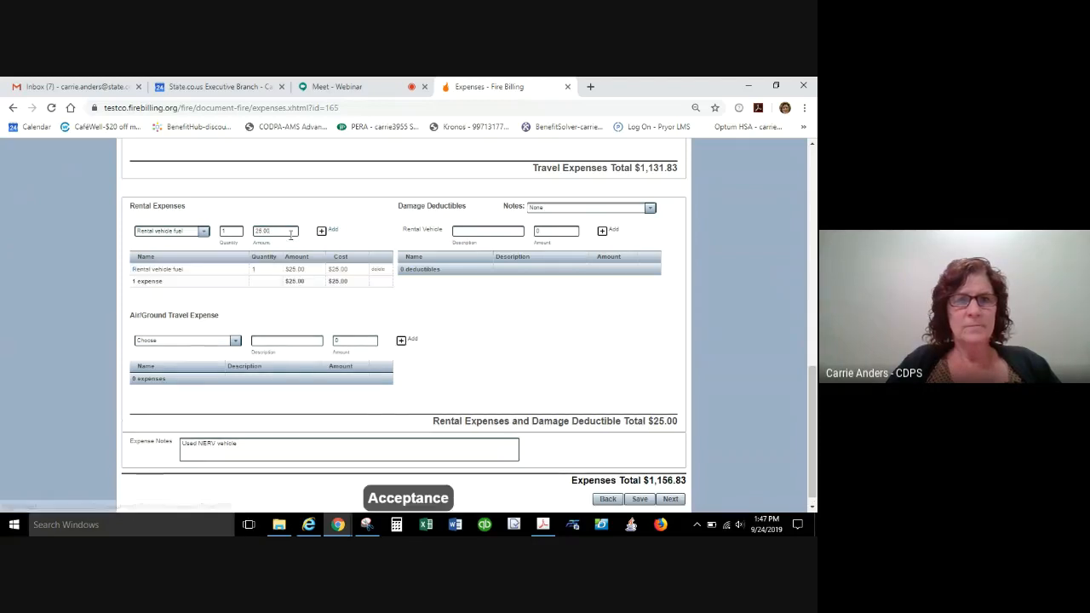
Clear the expense notes and add a Rental vehicle expense with quantity 1 and an amount of 125.
{"action": "left_click_drag", "start_coordinate": [247, 441], "coordinate": [47, 452]}
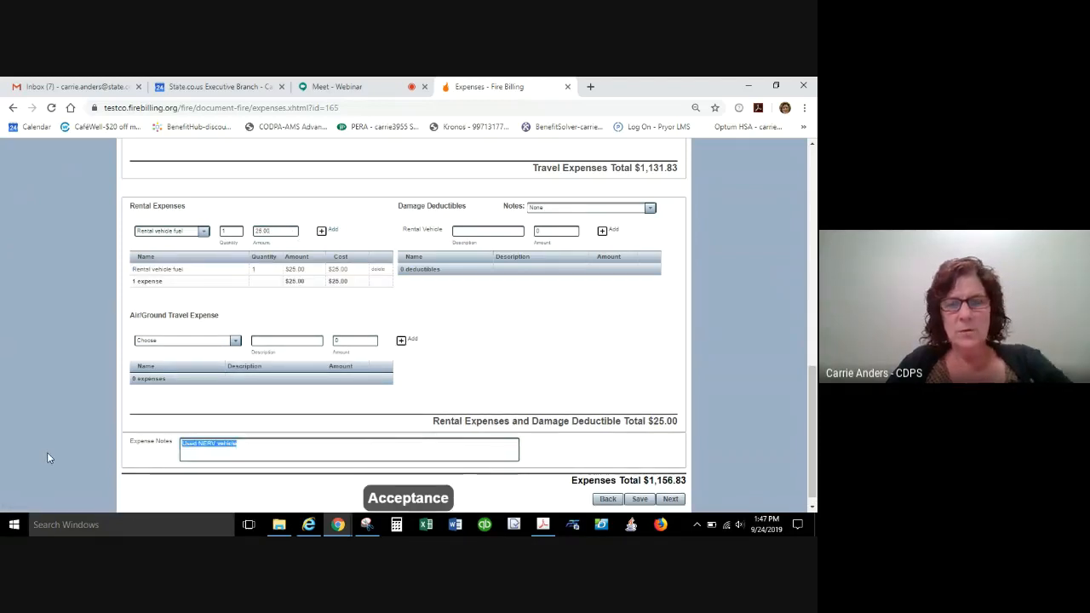
{"action": "key", "text": "BackSpace"}
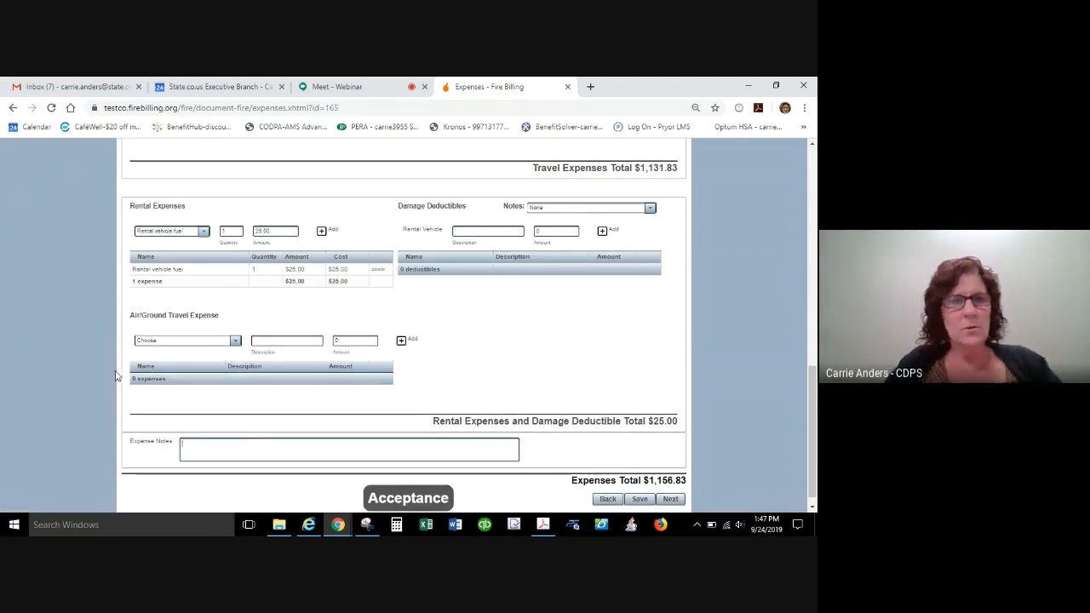
{"action": "left_click", "coordinate": [203, 231]}
{"action": "left_click", "coordinate": [171, 256]}
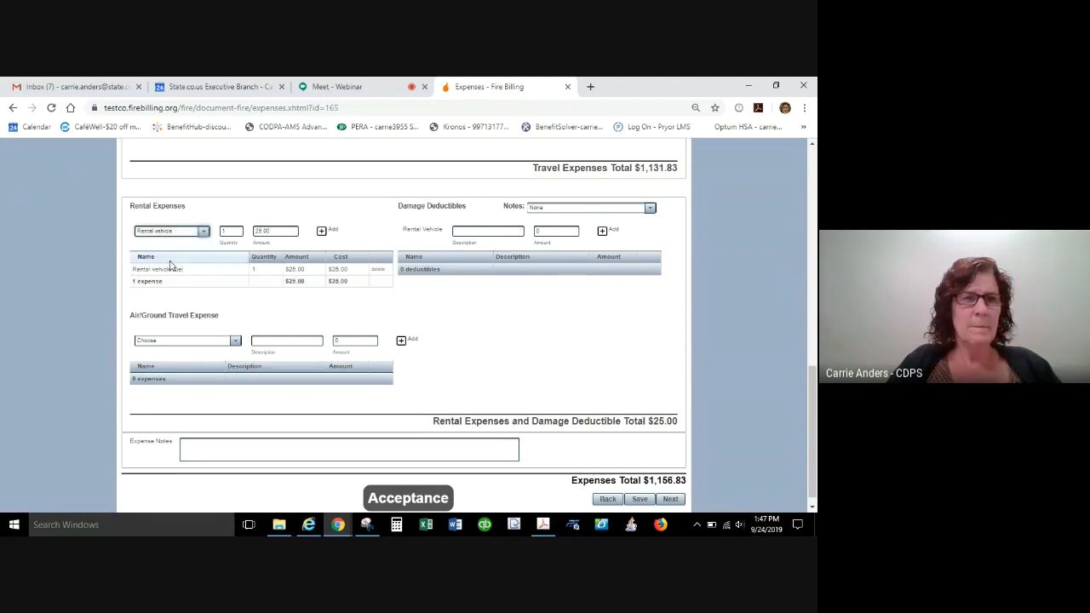
{"action": "key", "text": "BackSpace"}
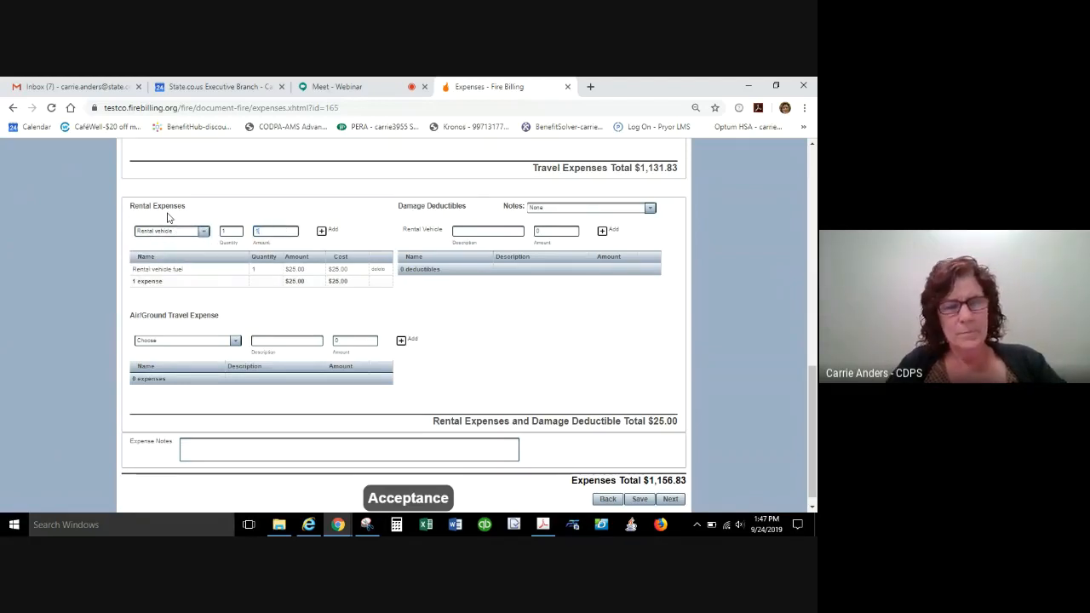
{"action": "type", "text": "125"}
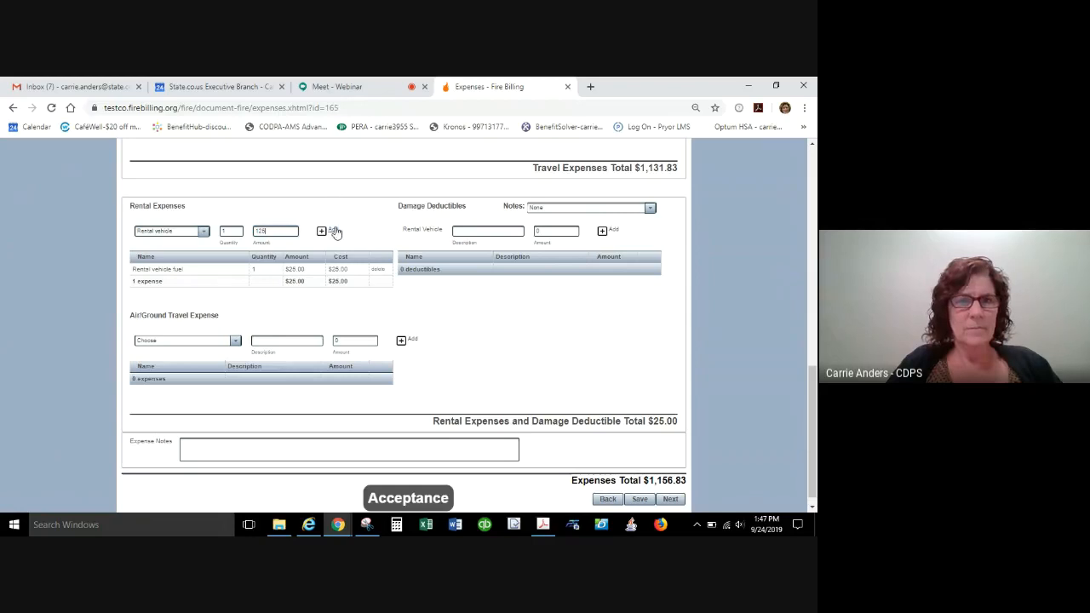
{"action": "left_click", "coordinate": [334, 233]}
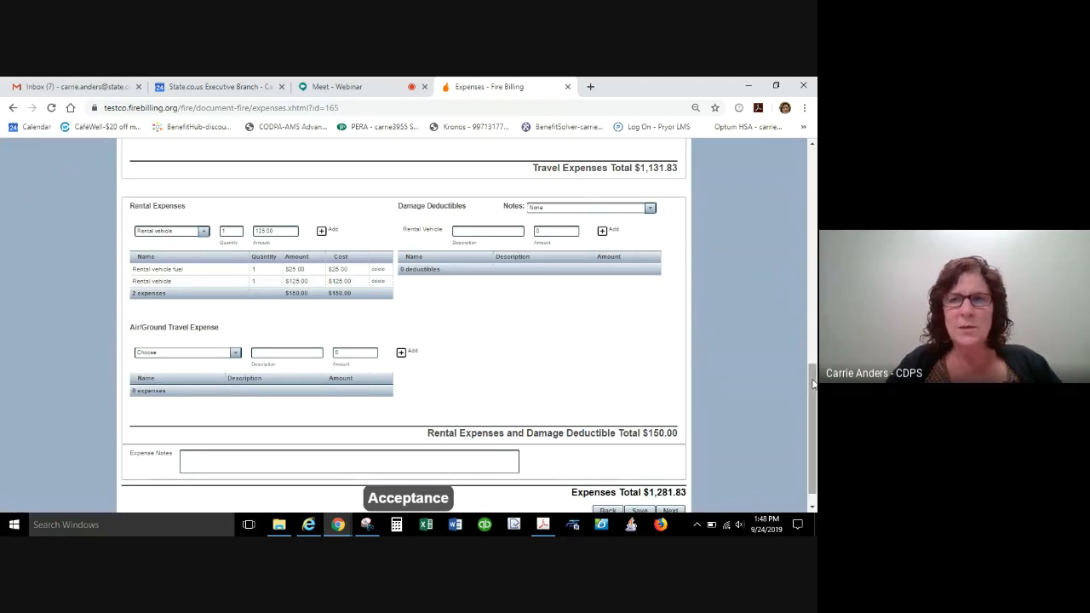
Add an air/ground travel expense of type Personal Vehicle Mileage Cost with the description "to fire and return" and an amount of 27.
{"action": "left_click_drag", "start_coordinate": [814, 384], "coordinate": [809, 408]}
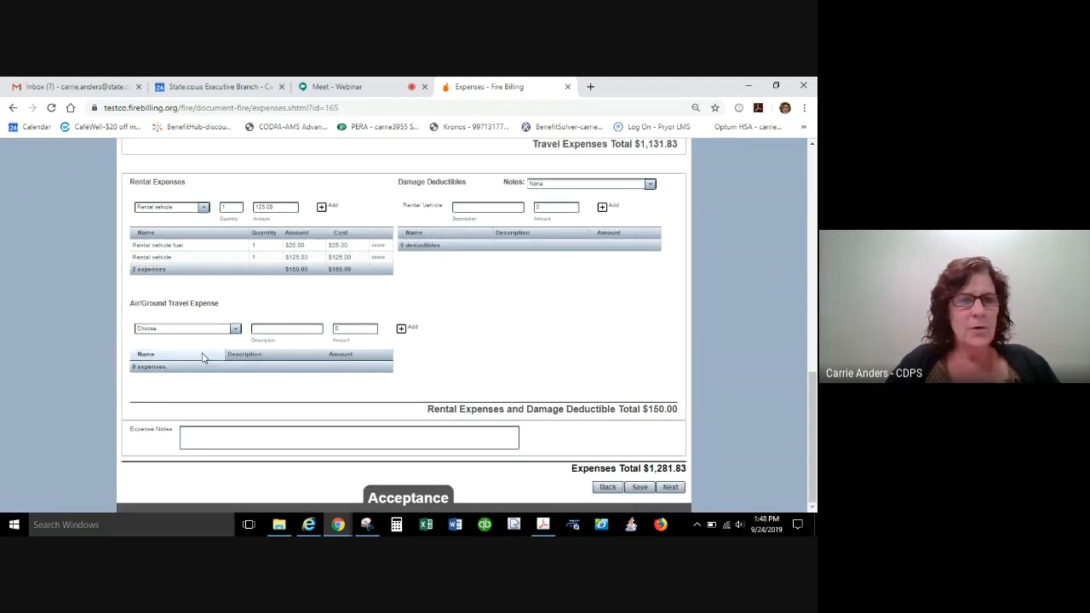
{"action": "left_click", "coordinate": [237, 329]}
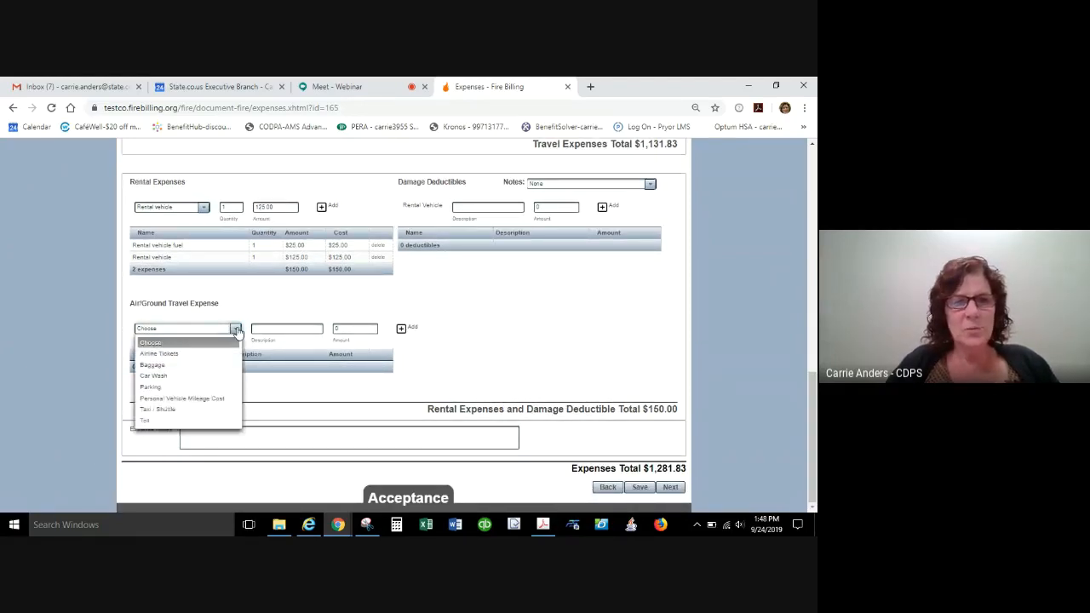
{"action": "left_click", "coordinate": [236, 330]}
{"action": "left_click", "coordinate": [237, 329]}
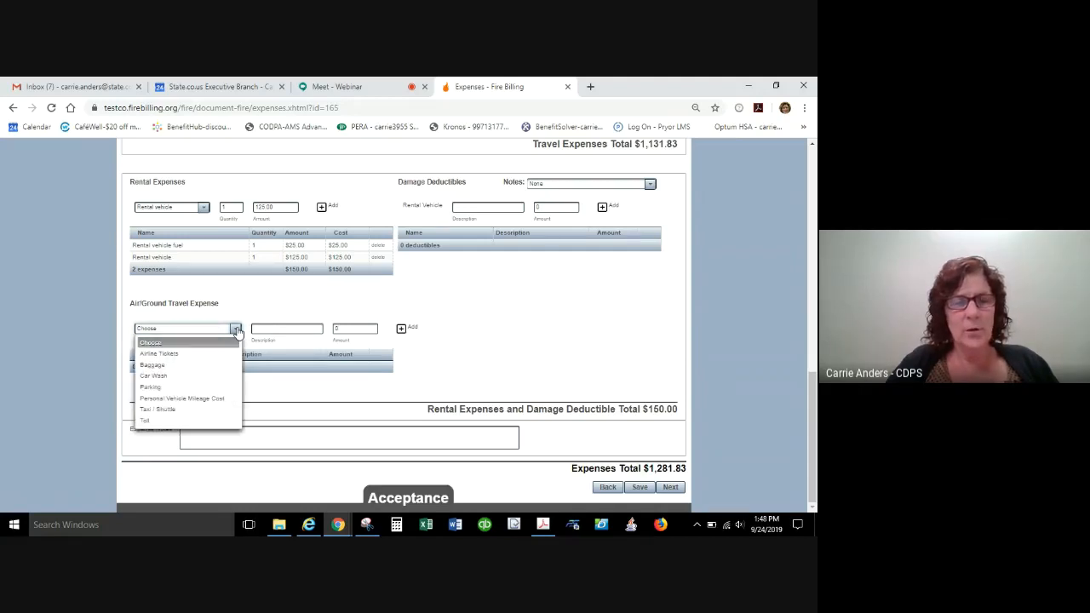
{"action": "left_click", "coordinate": [182, 399]}
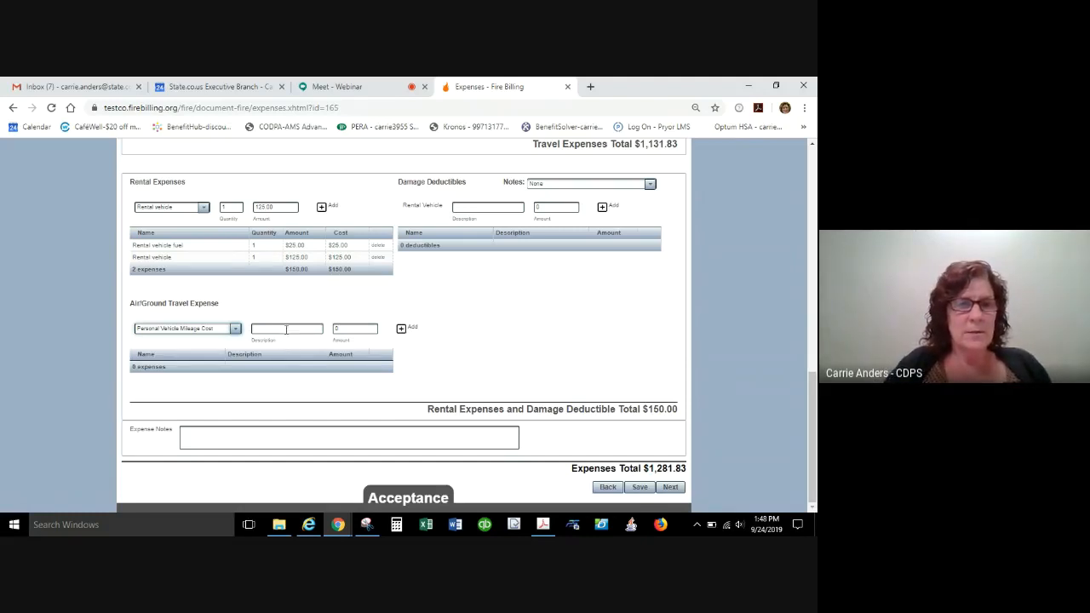
{"action": "left_click", "coordinate": [286, 330]}
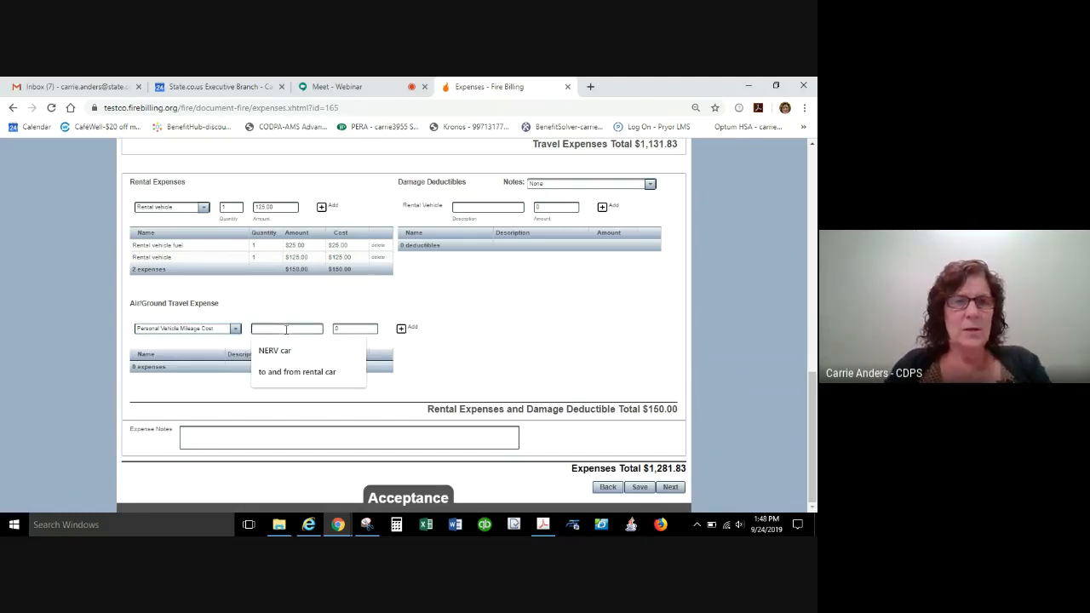
{"action": "type", "text": "o"}
{"action": "type", "text": "t"}
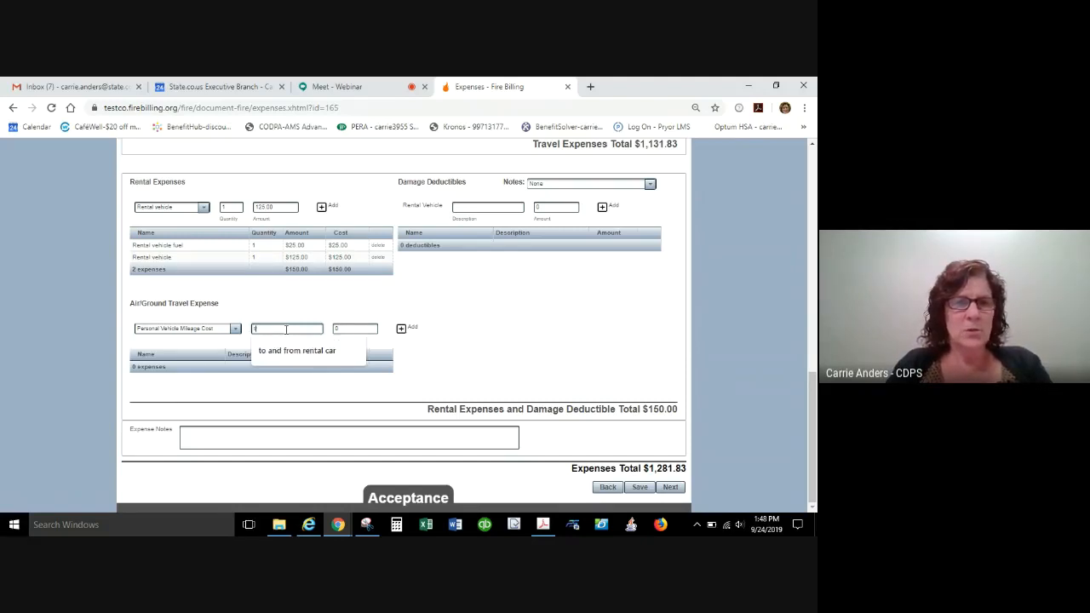
{"action": "type", "text": " fire and return"}
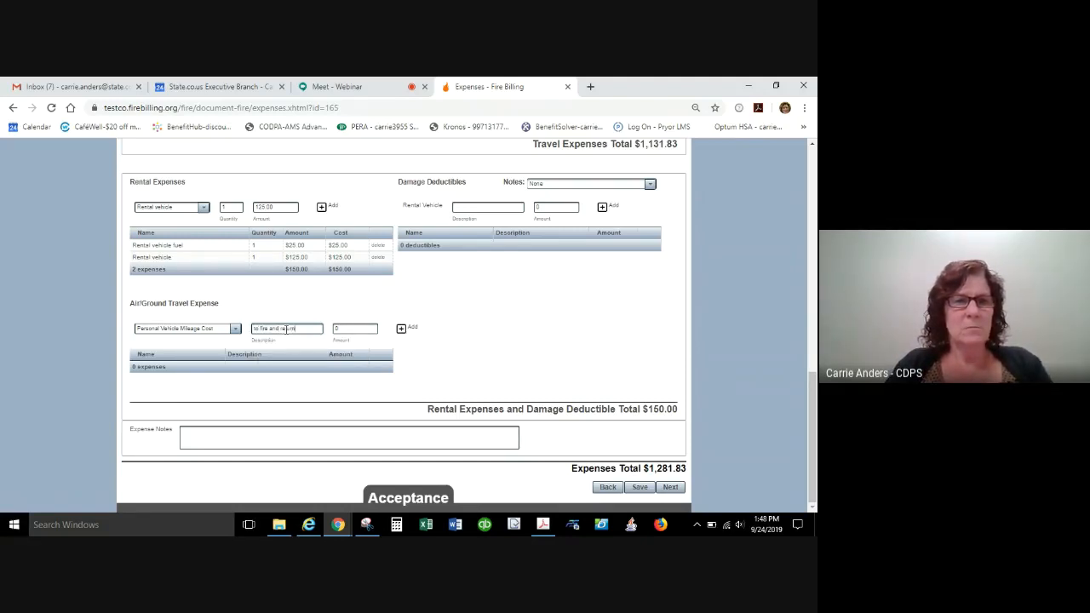
{"action": "key", "text": "Tab"}
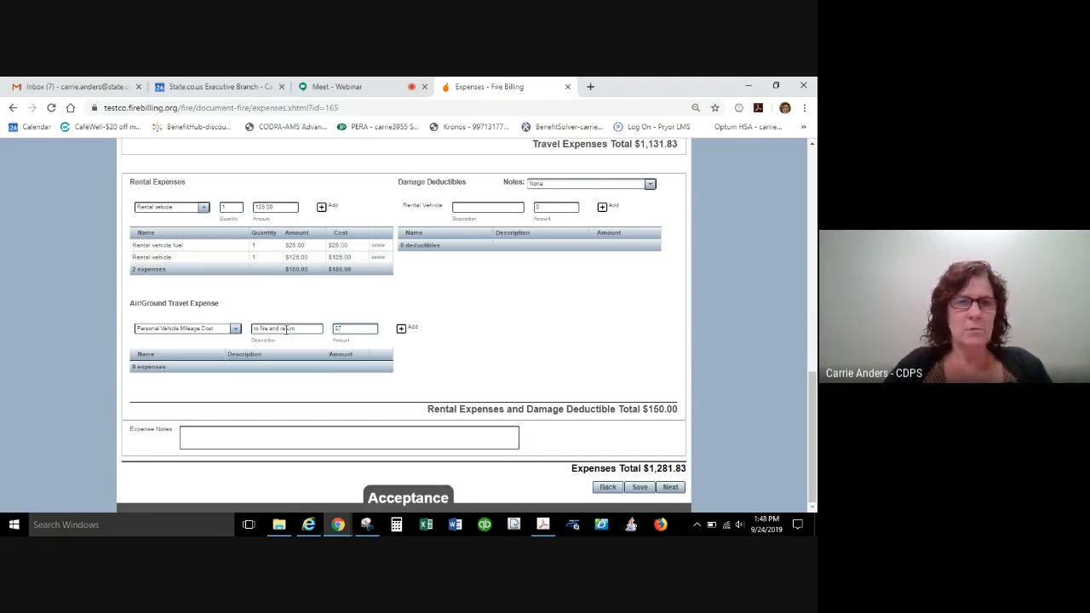
{"action": "left_click", "coordinate": [411, 330]}
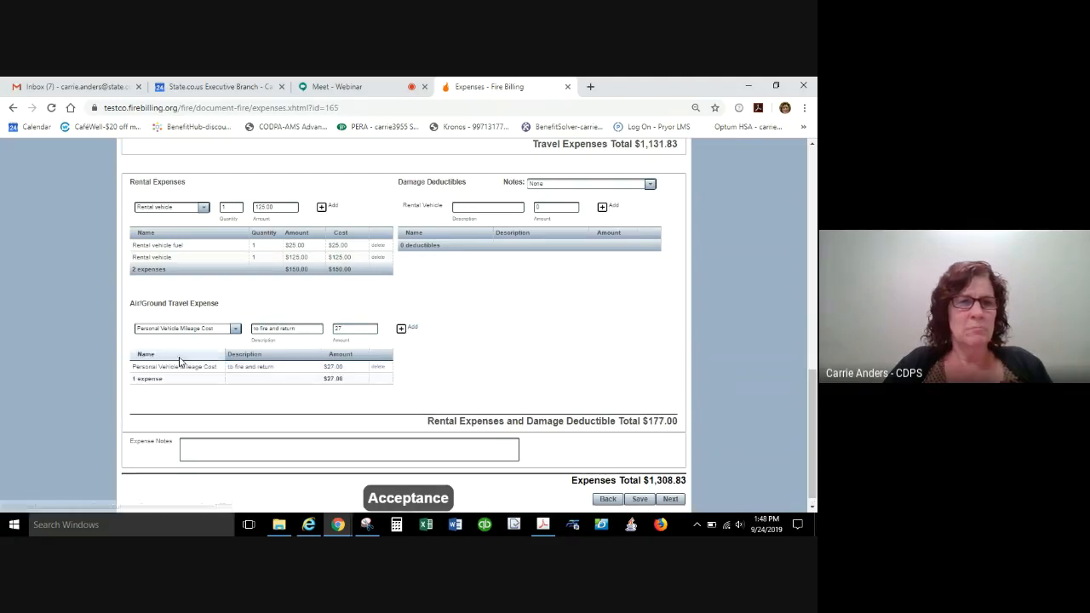
Add a Taxi / Shuttle travel expense with the description "to rental car agency" and an amount of 125.
{"action": "left_click", "coordinate": [212, 330]}
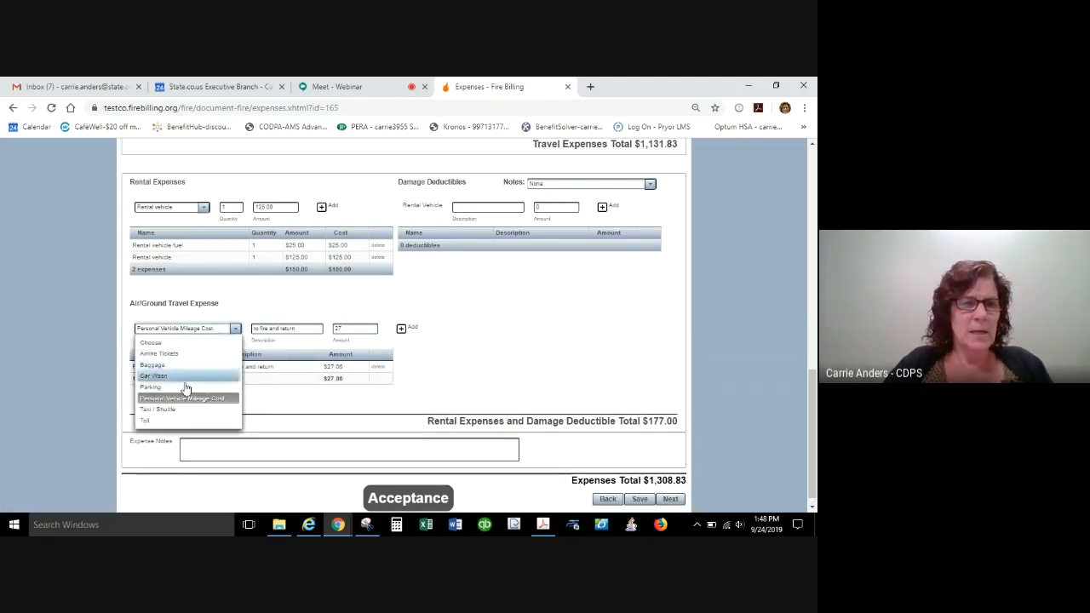
{"action": "left_click", "coordinate": [180, 409]}
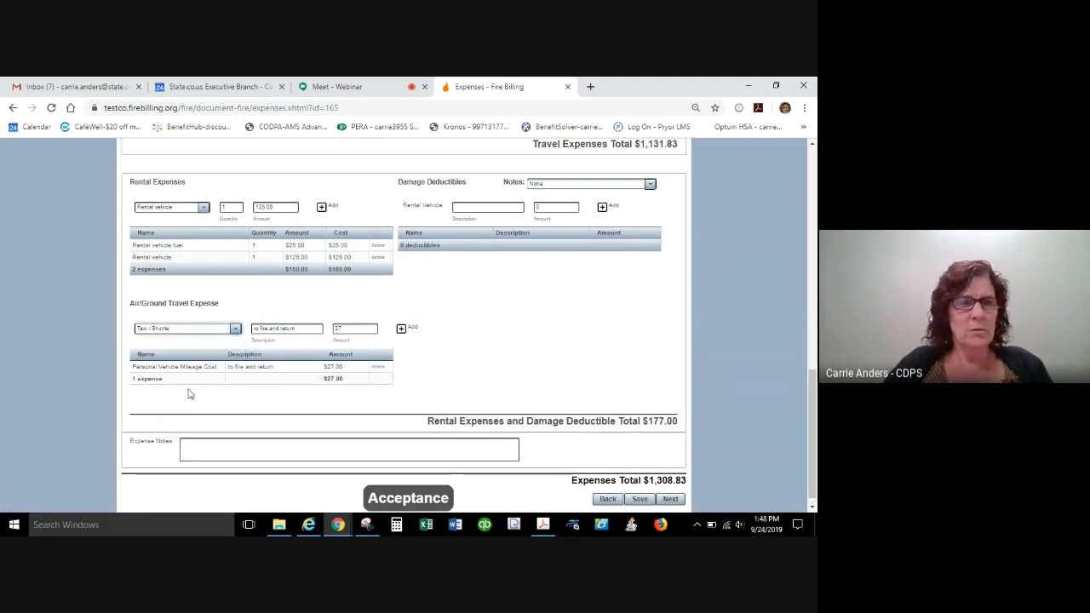
{"action": "left_click_drag", "start_coordinate": [316, 329], "coordinate": [121, 267]}
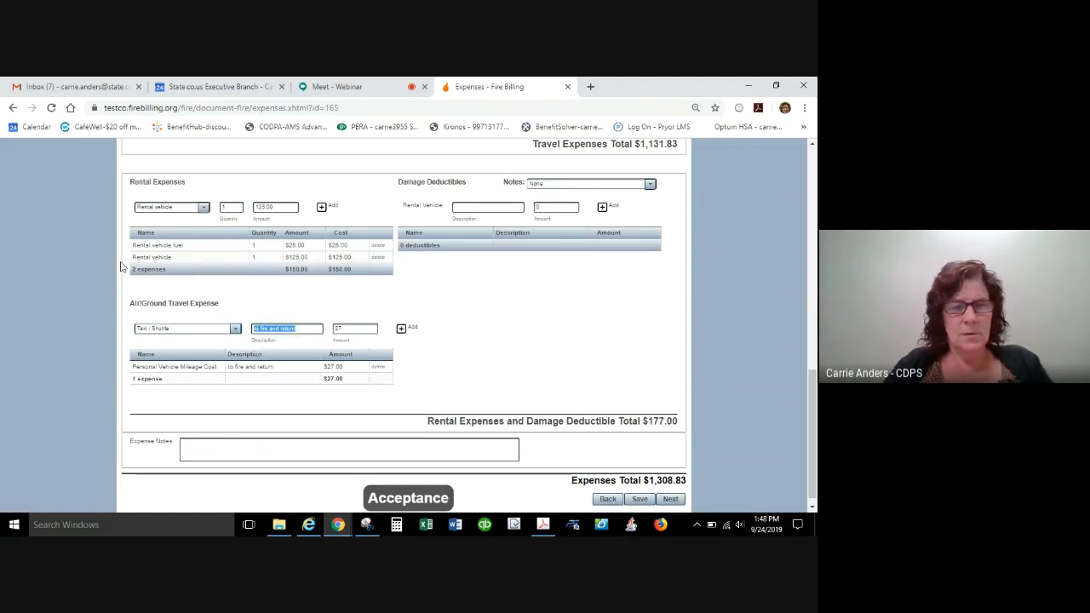
{"action": "type", "text": "to rental c"}
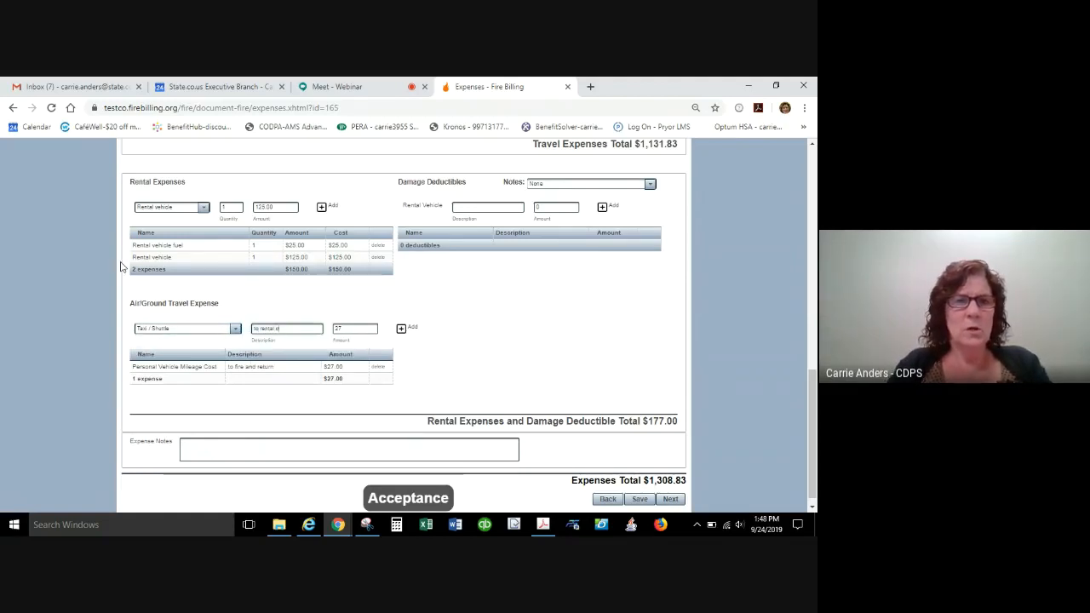
{"action": "type", "text": "ar agency"}
{"action": "key", "text": "Tab"}
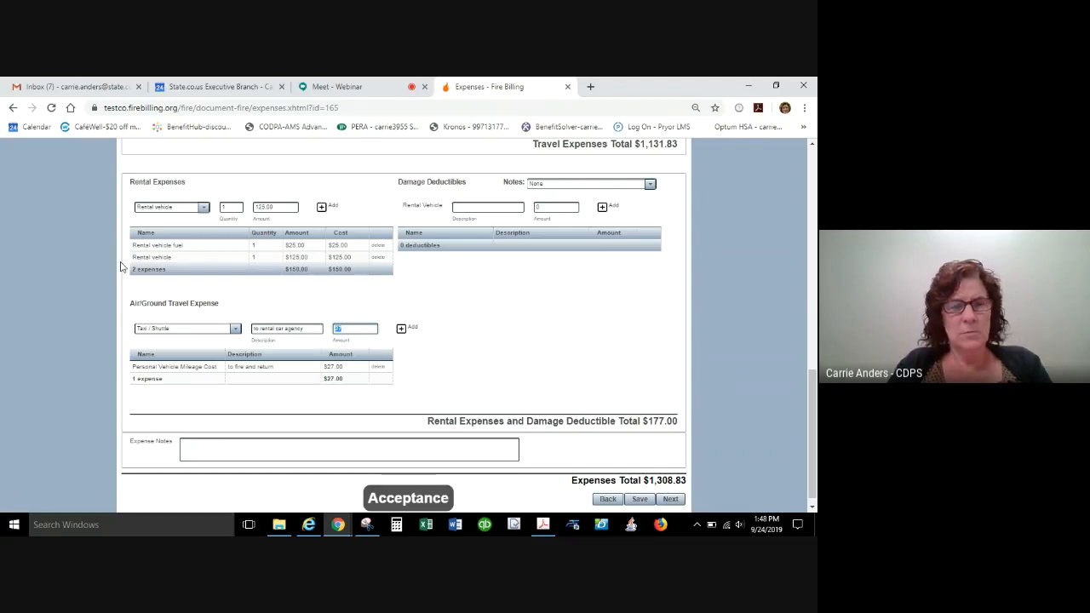
{"action": "type", "text": "125"}
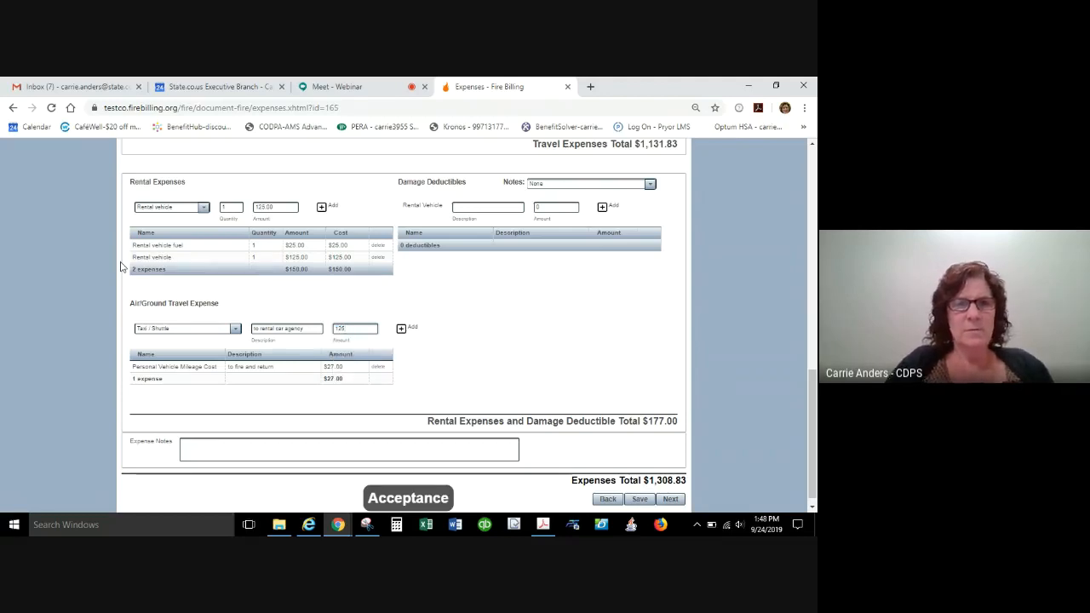
{"action": "left_click", "coordinate": [414, 330]}
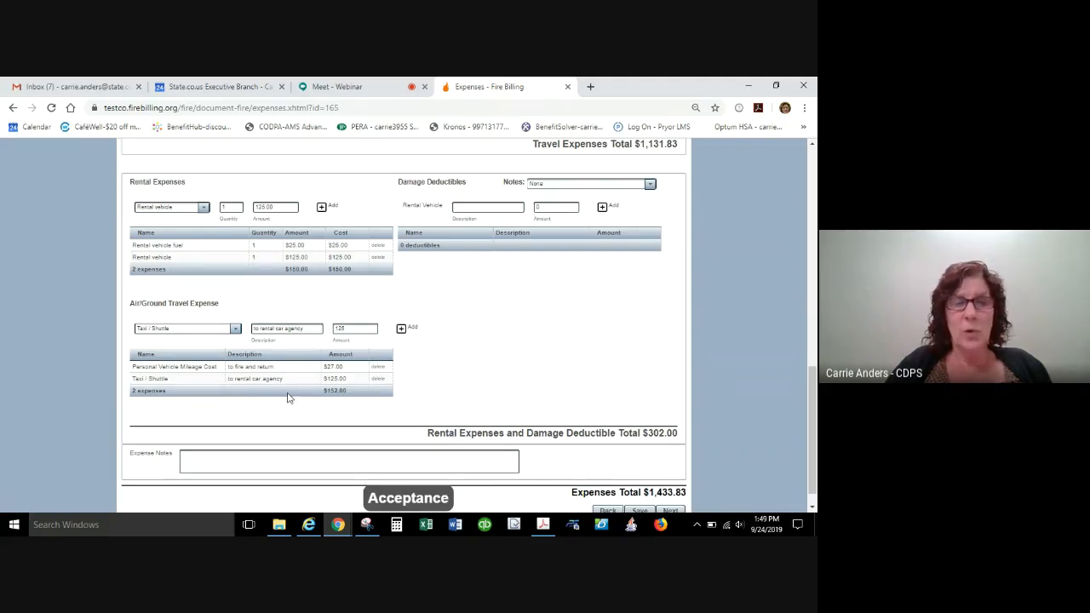
{"action": "left_click", "coordinate": [235, 329]}
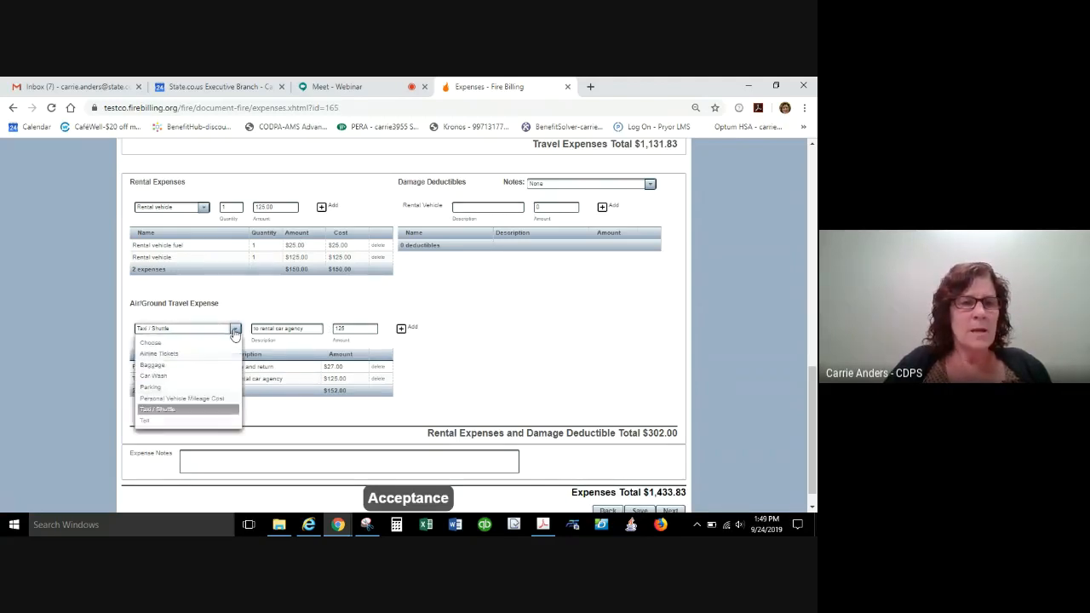
{"action": "left_click", "coordinate": [179, 372]}
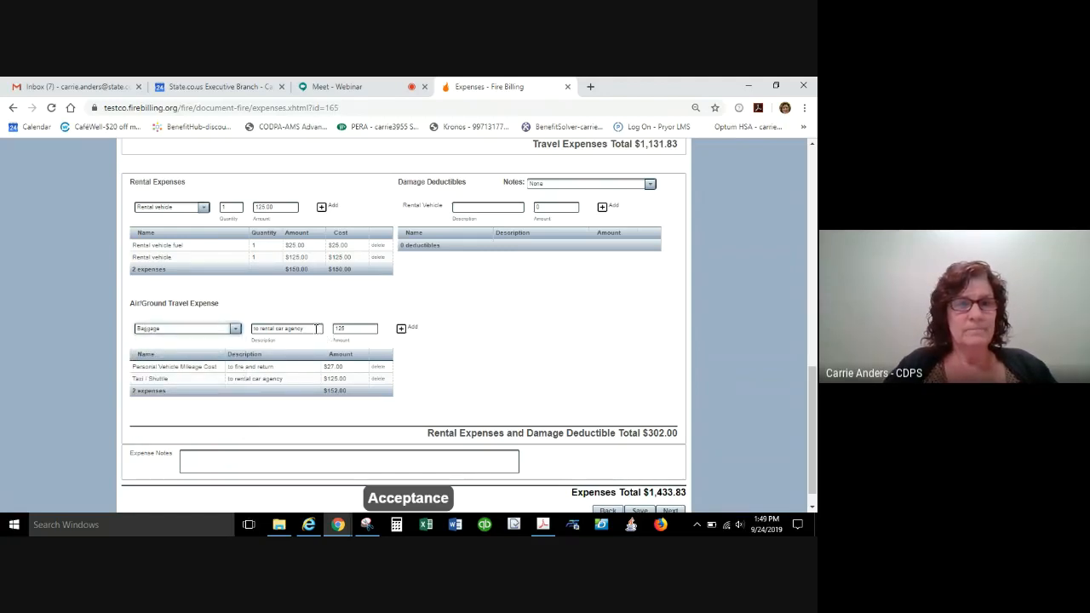
{"action": "left_click_drag", "start_coordinate": [317, 329], "coordinate": [2, 245]}
{"action": "left_click", "coordinate": [2, 245]}
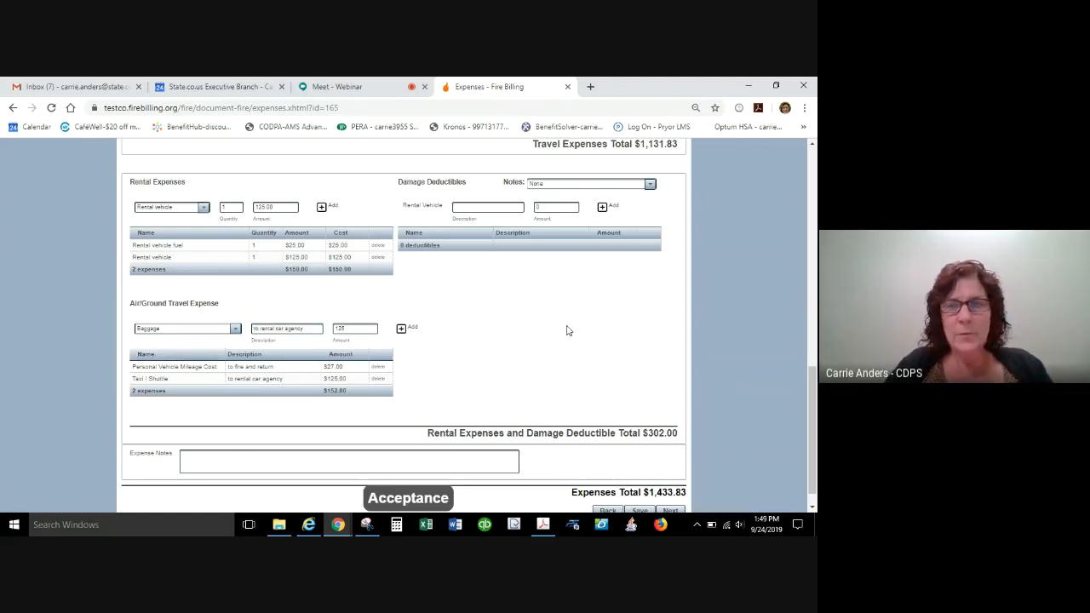
Save the expenses entered for the fire bill.
{"action": "scroll", "coordinate": [812, 473], "scroll_direction": "down", "scroll_amount": 1}
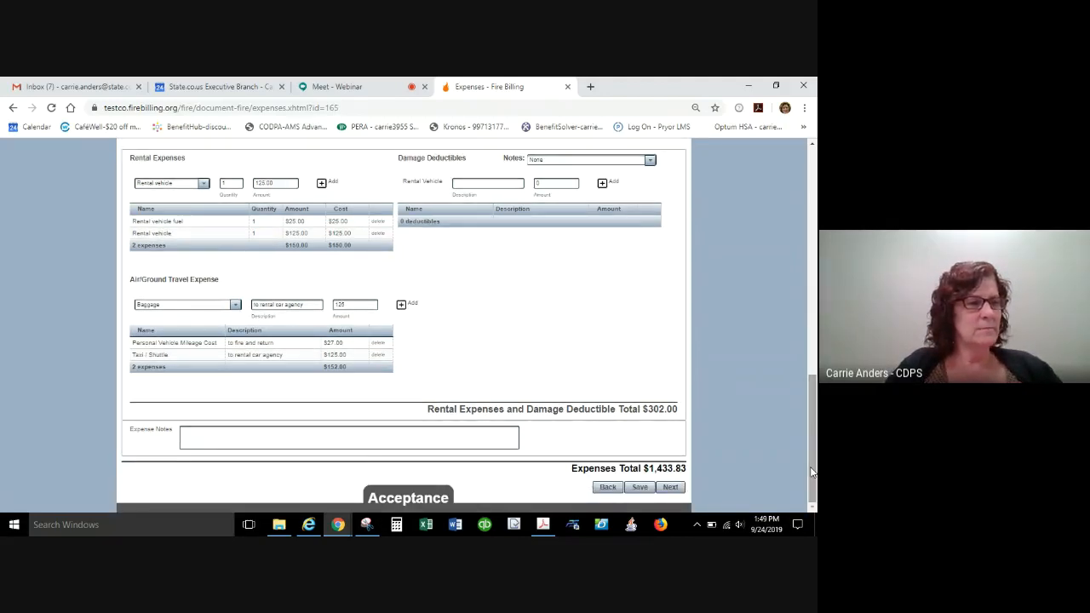
{"action": "left_click", "coordinate": [640, 489]}
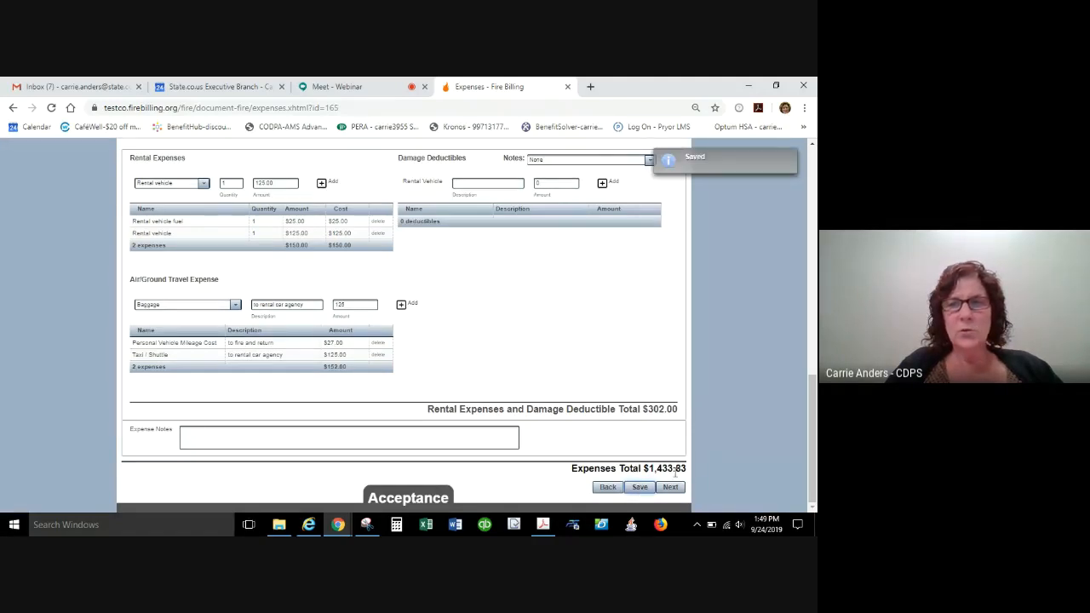
{"action": "left_click", "coordinate": [253, 433]}
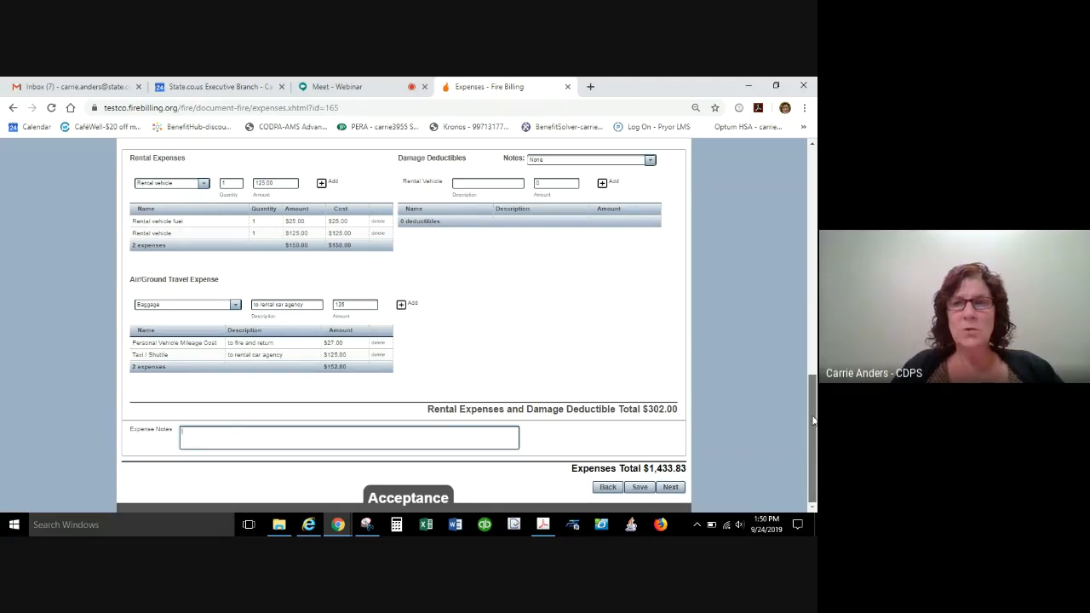
Look at the bill's Statistics page and go on to its Overview page.
{"action": "left_click_drag", "start_coordinate": [813, 420], "coordinate": [813, 149]}
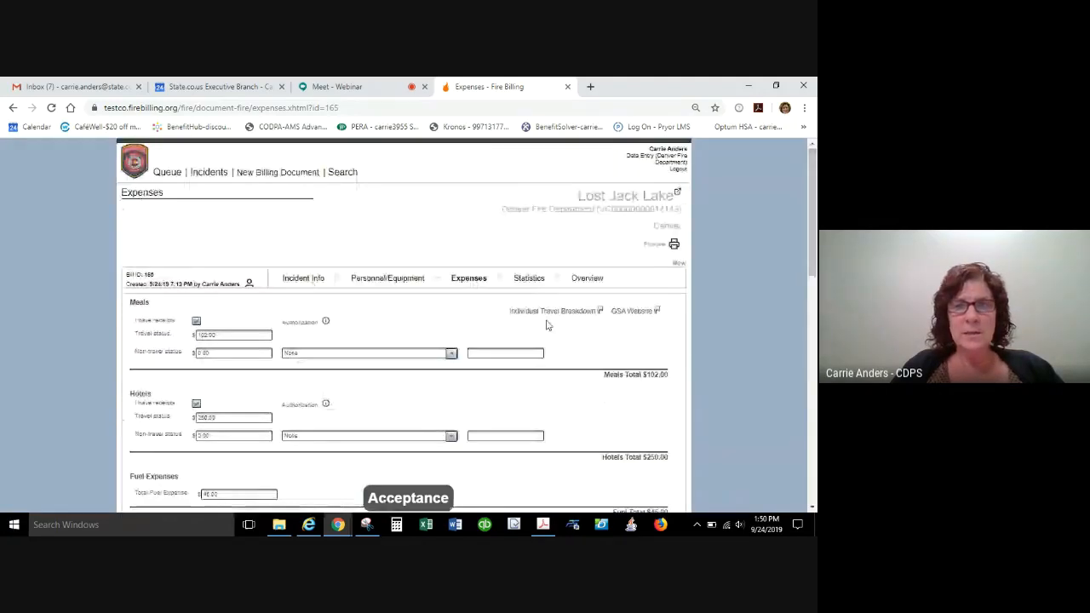
{"action": "left_click", "coordinate": [529, 279]}
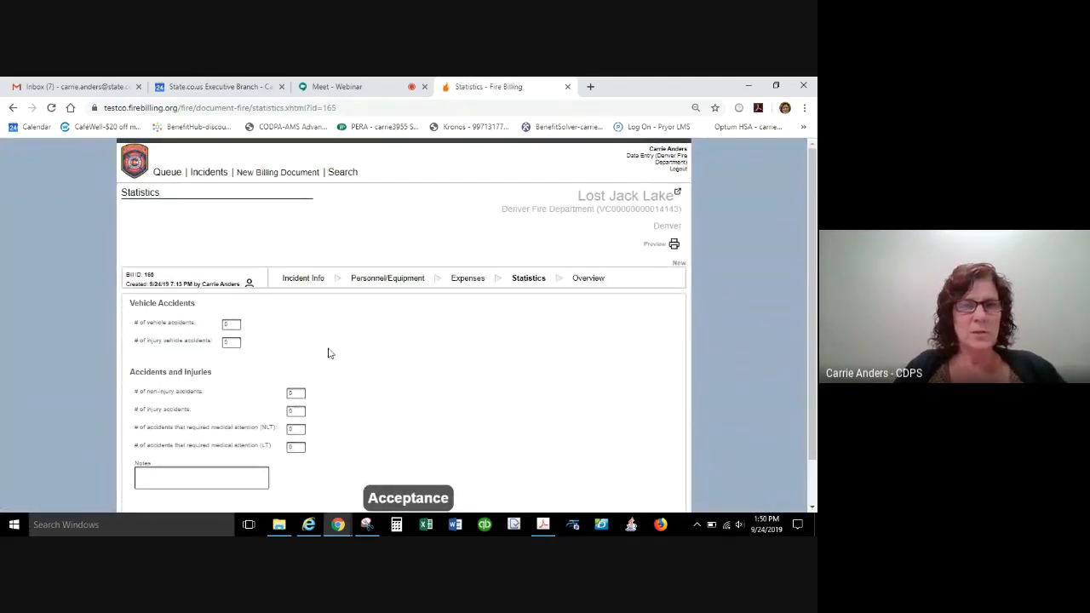
{"action": "left_click", "coordinate": [587, 280]}
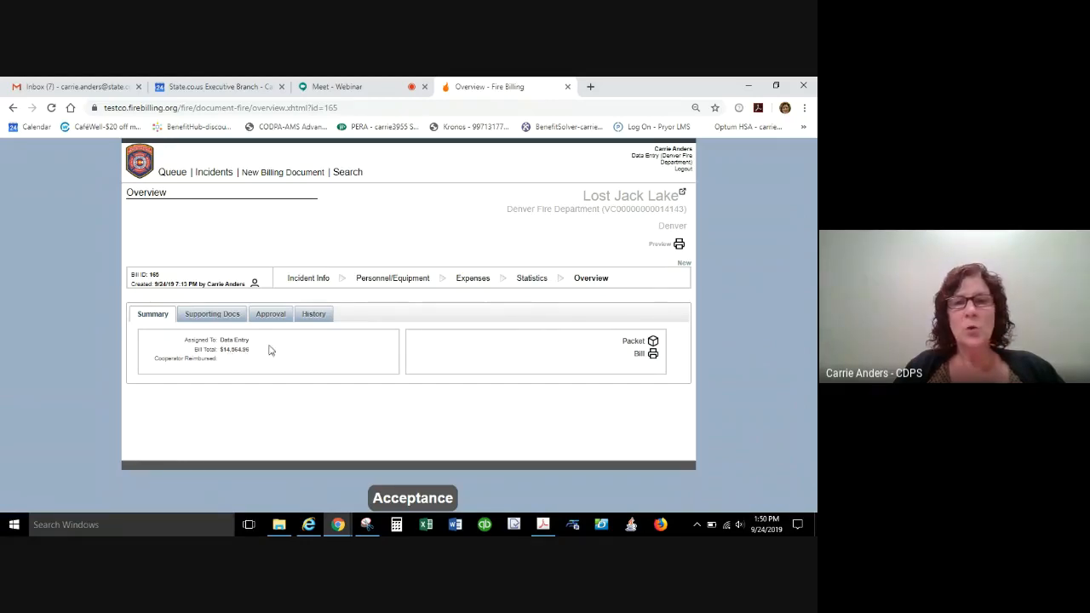
Open the generated bill for the Lost Jack Lake fire, review every section through the total invoice, and close the document.
{"action": "left_click", "coordinate": [654, 354]}
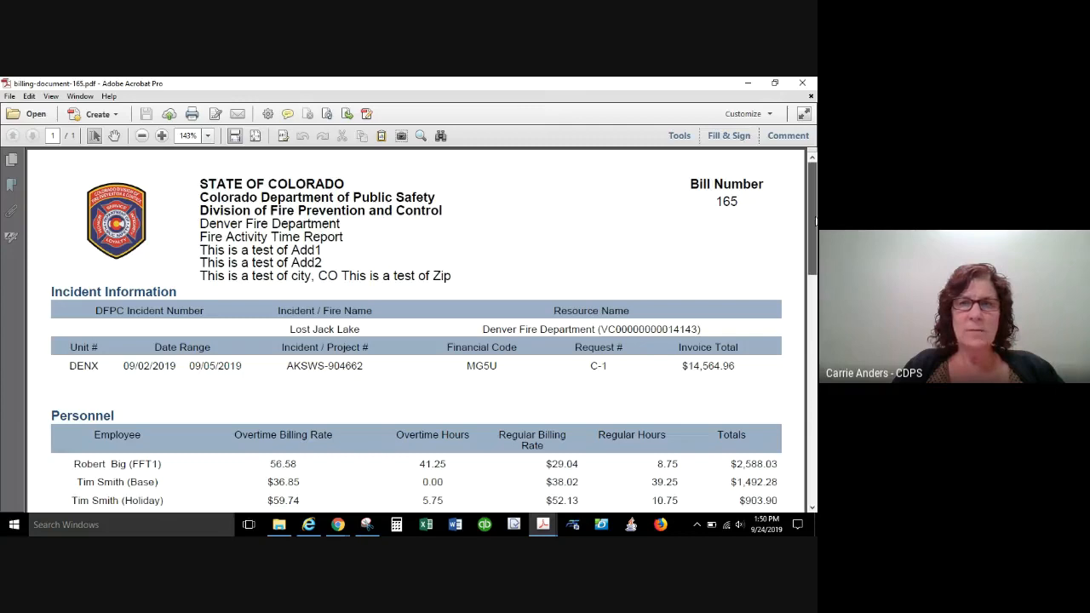
{"action": "scroll", "coordinate": [813, 221], "scroll_direction": "down", "scroll_amount": 1}
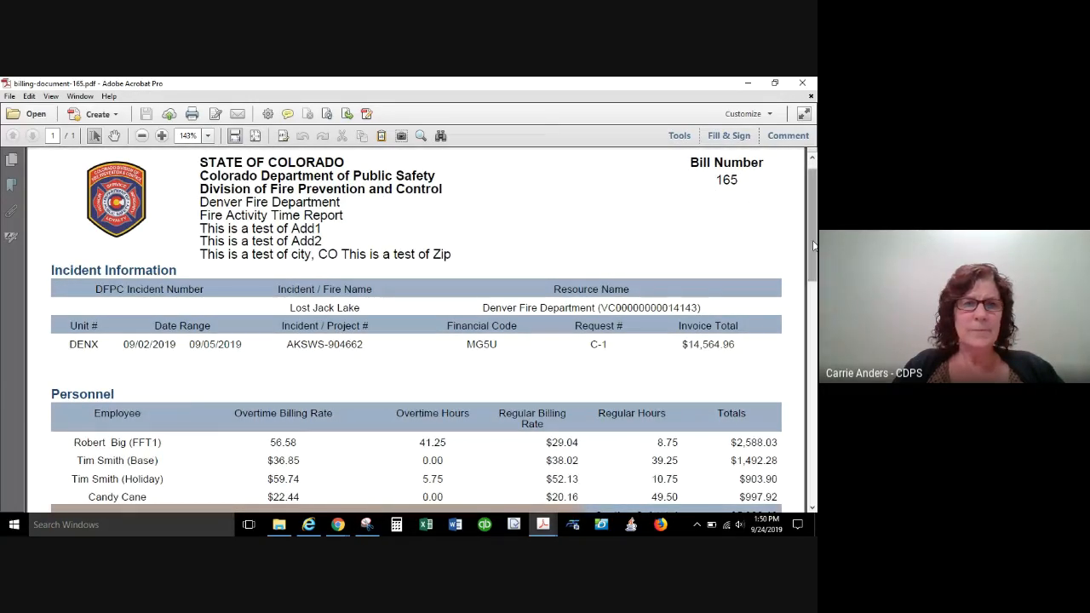
{"action": "scroll", "coordinate": [813, 240], "scroll_direction": "down", "scroll_amount": 3}
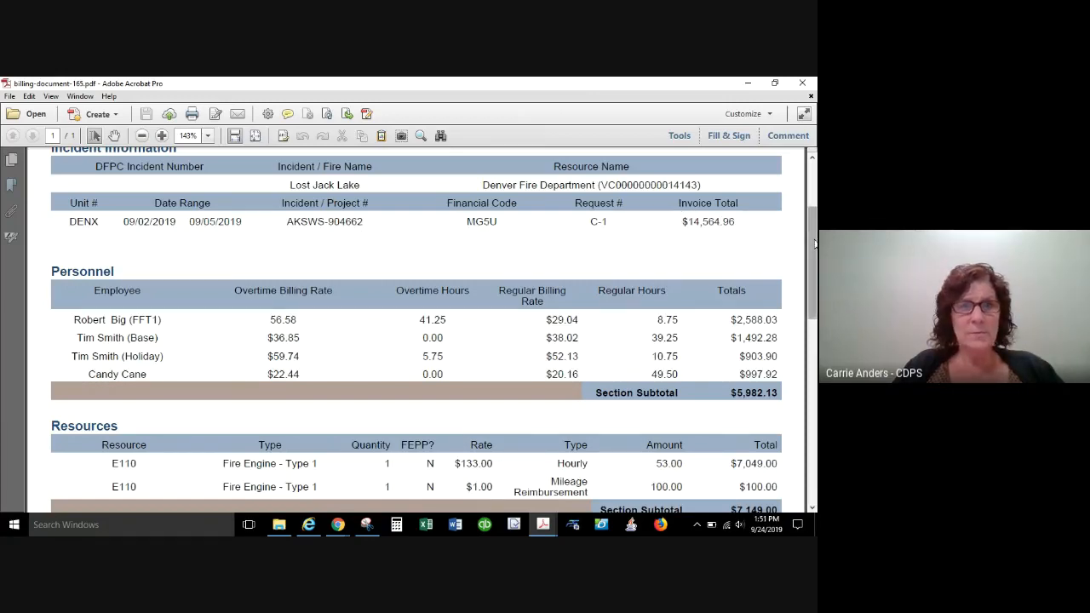
{"action": "left_click_drag", "start_coordinate": [815, 245], "coordinate": [815, 275]}
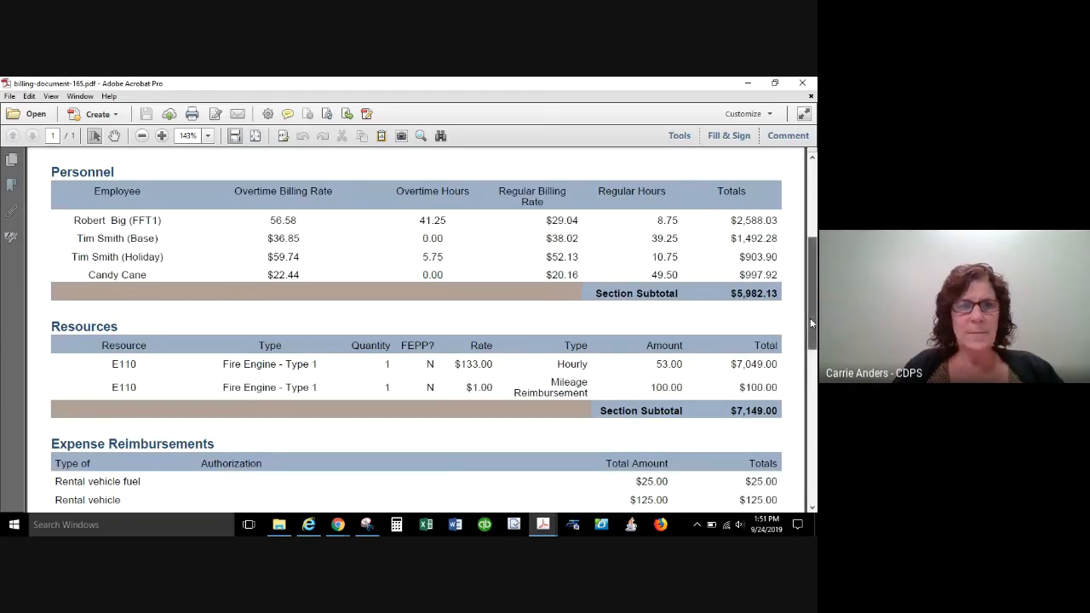
{"action": "left_click_drag", "start_coordinate": [810, 317], "coordinate": [801, 412]}
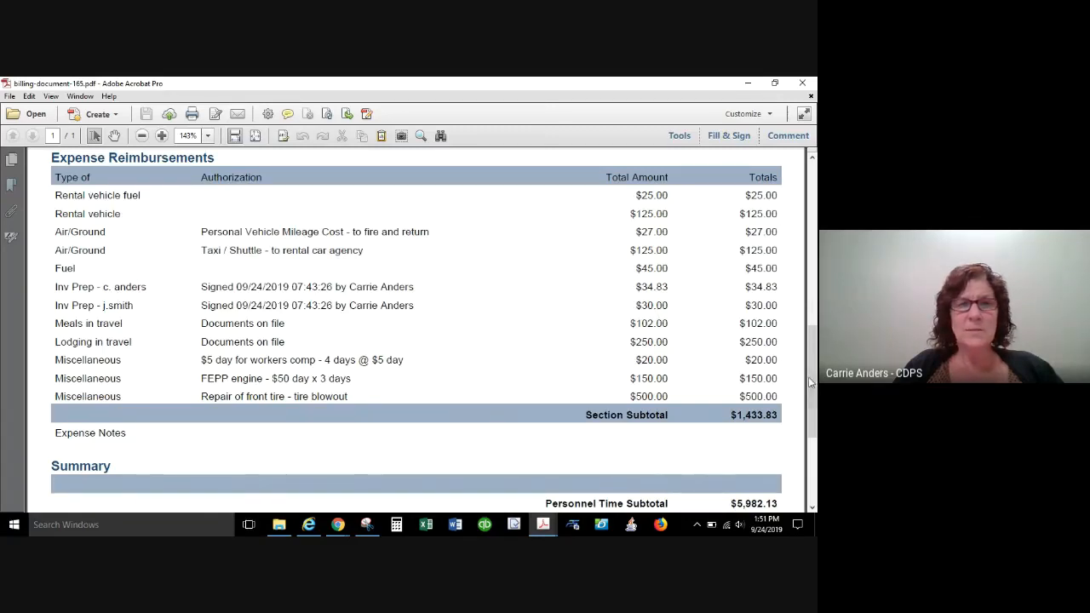
{"action": "scroll", "coordinate": [815, 386], "scroll_direction": "down", "scroll_amount": 3}
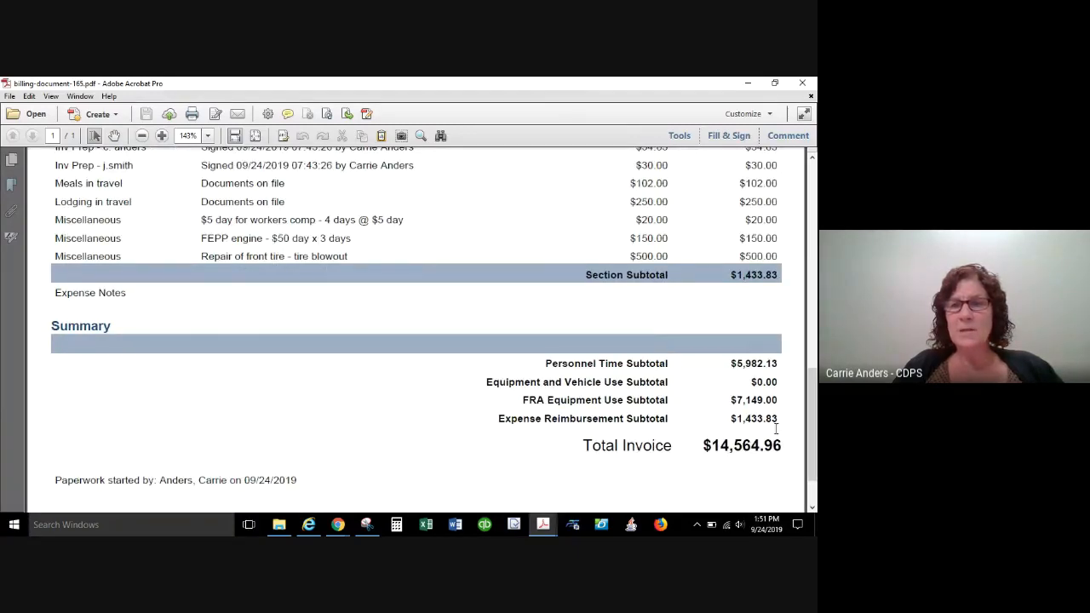
{"action": "left_click_drag", "start_coordinate": [815, 451], "coordinate": [815, 223]}
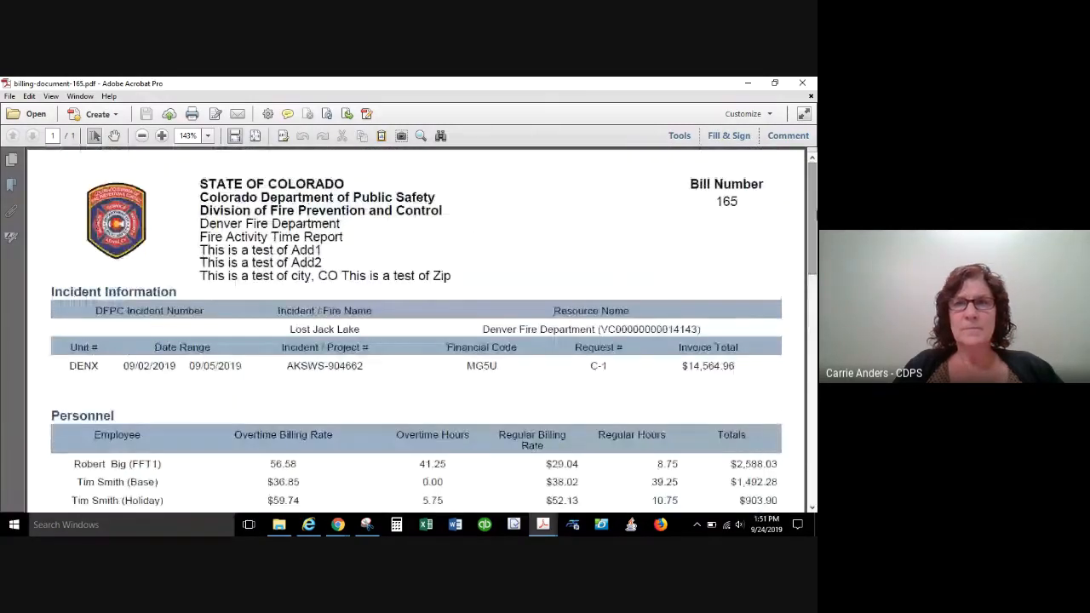
{"action": "left_click", "coordinate": [803, 84]}
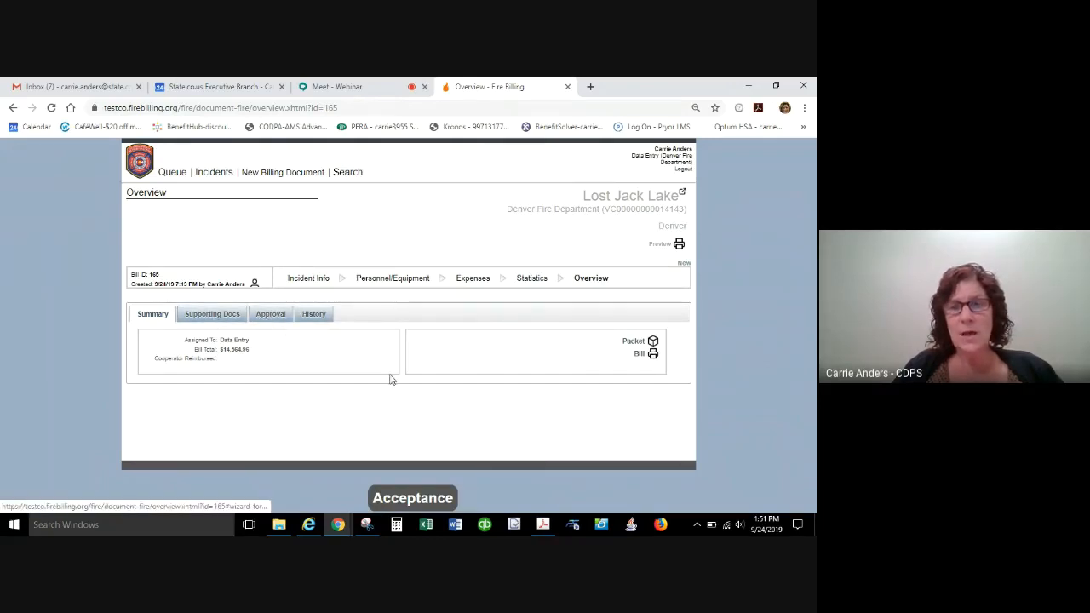
Upload FSCR 5727 and Mapping To U Drive Instructions from the Desktop as supporting documents for the bill.
{"action": "left_click", "coordinate": [208, 317]}
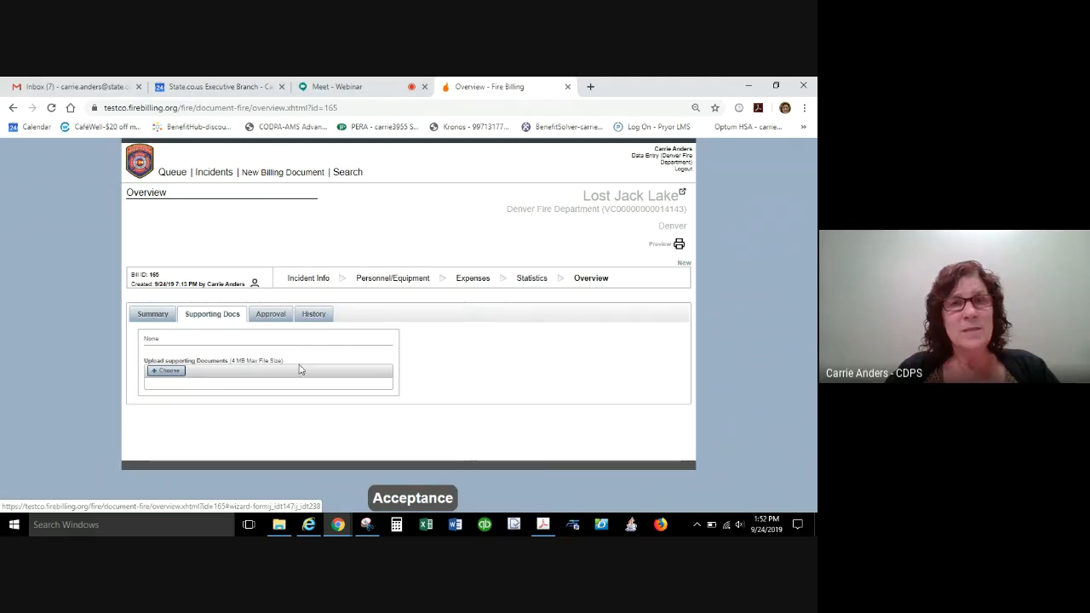
{"action": "left_click", "coordinate": [166, 371]}
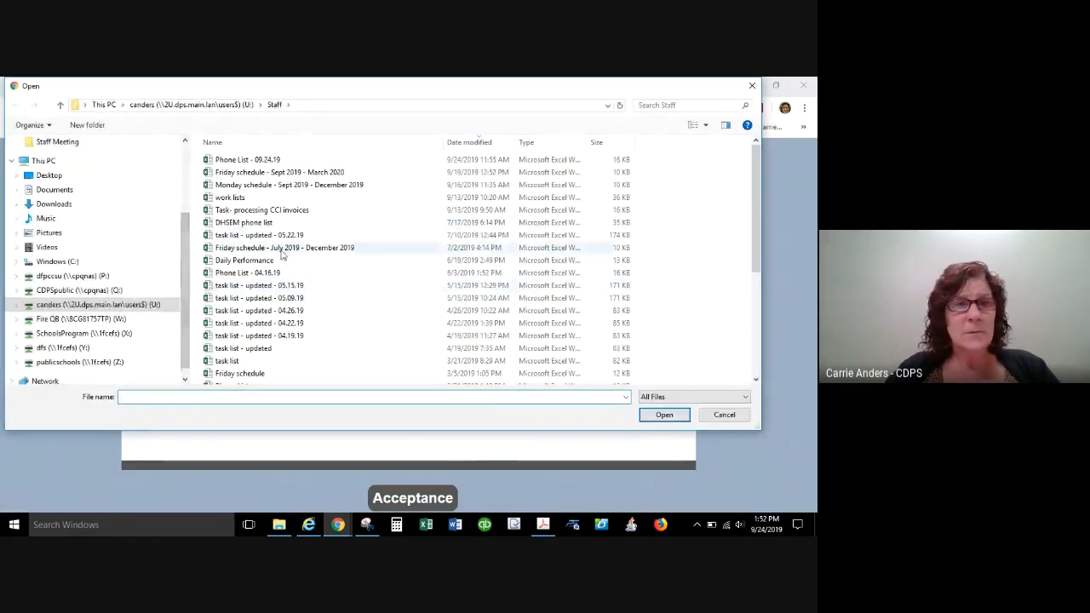
{"action": "left_click", "coordinate": [53, 175]}
{"action": "left_click", "coordinate": [231, 160]}
{"action": "double_click", "coordinate": [232, 160]}
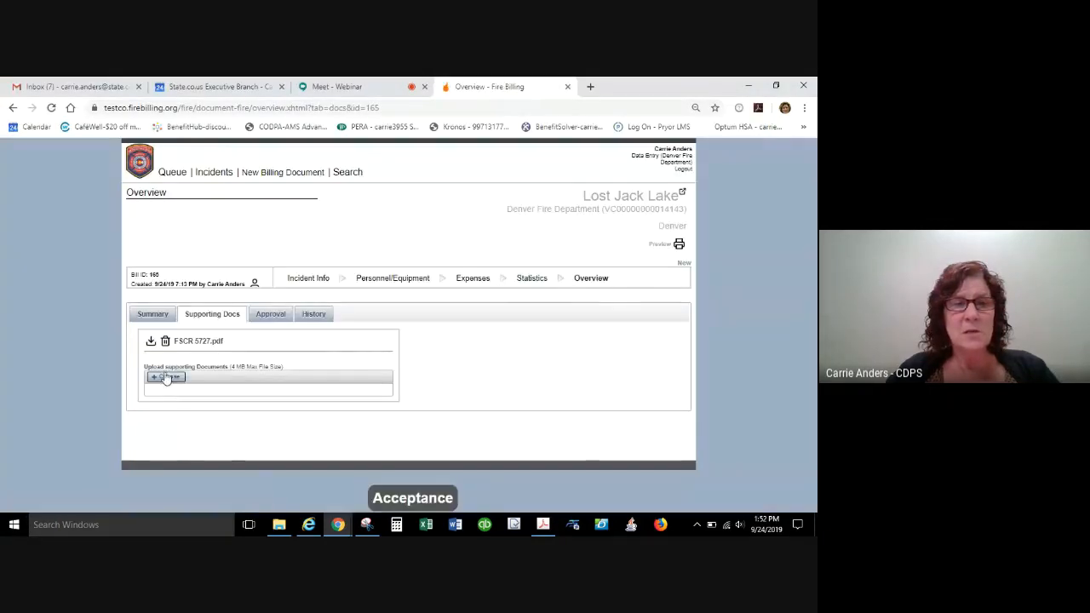
{"action": "left_click", "coordinate": [166, 380]}
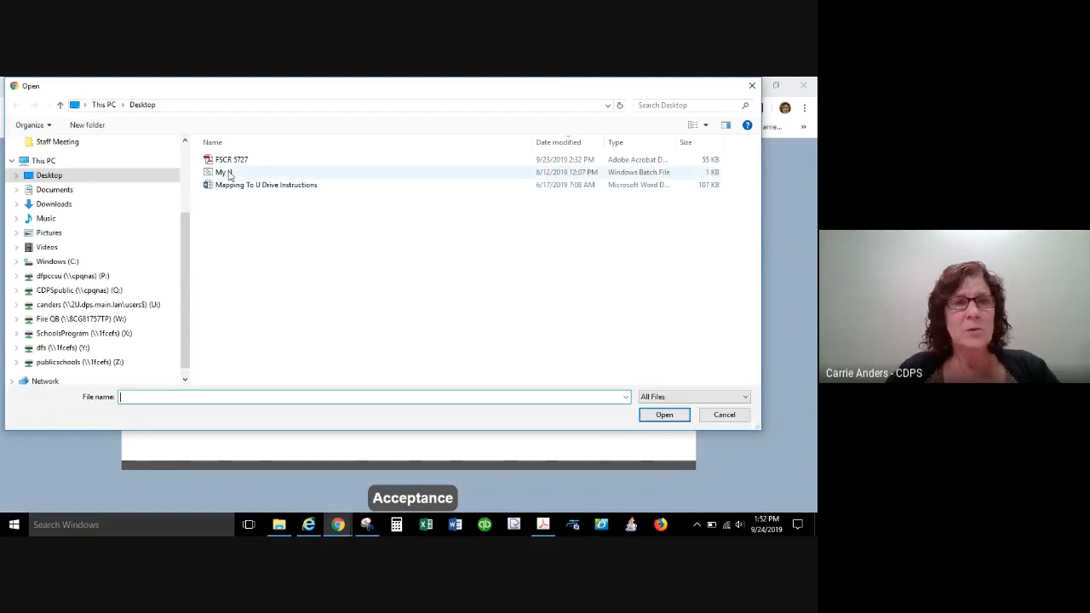
{"action": "double_click", "coordinate": [242, 186]}
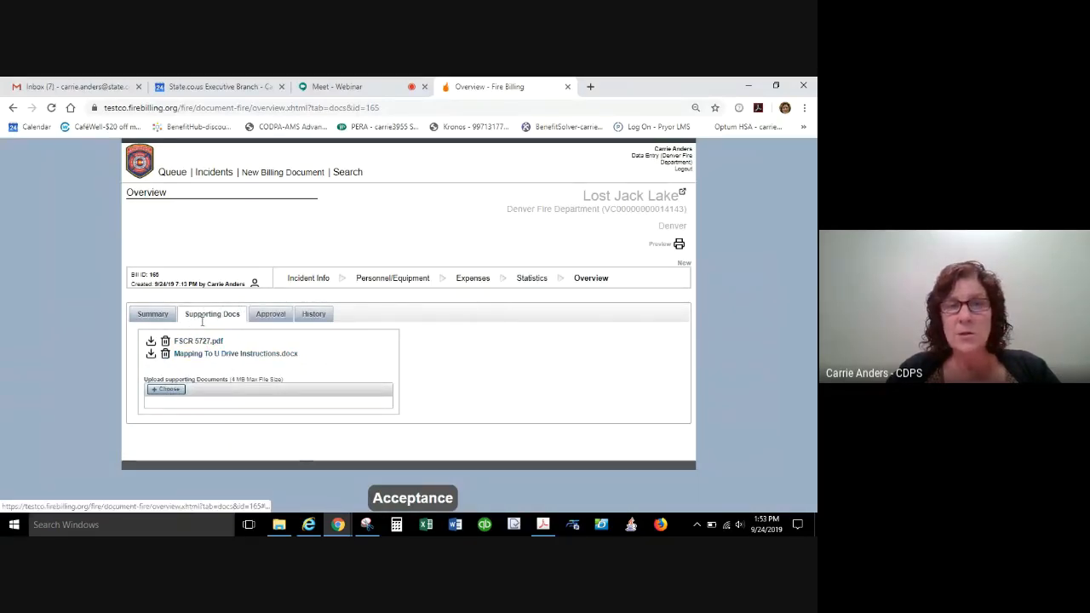
Approve the bill without entering a comment and return to the queue to check its status.
{"action": "left_click", "coordinate": [278, 319]}
{"action": "left_click", "coordinate": [188, 356]}
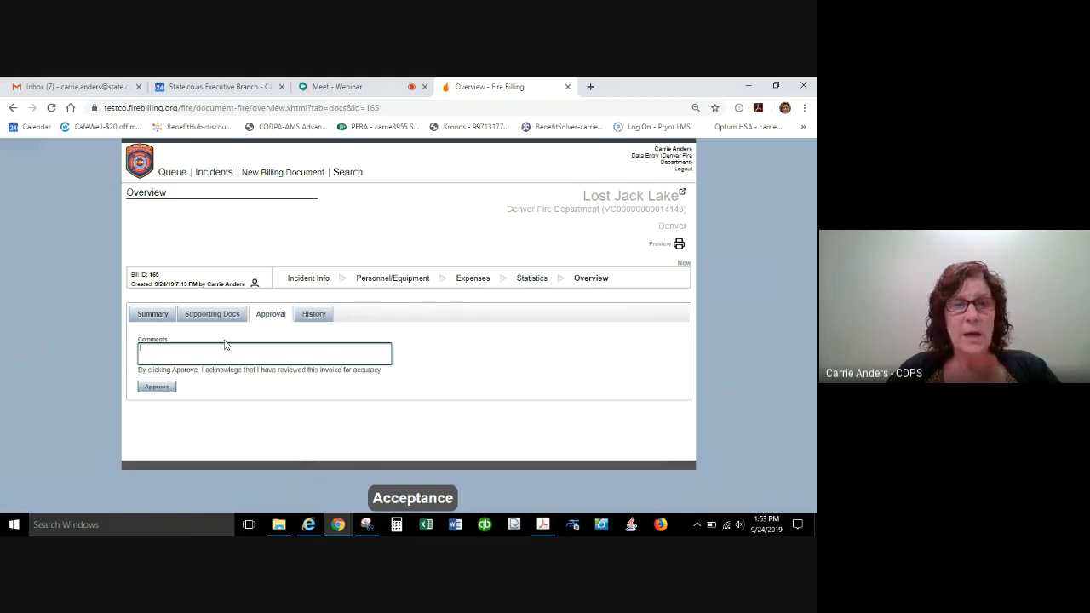
{"action": "left_click", "coordinate": [158, 387]}
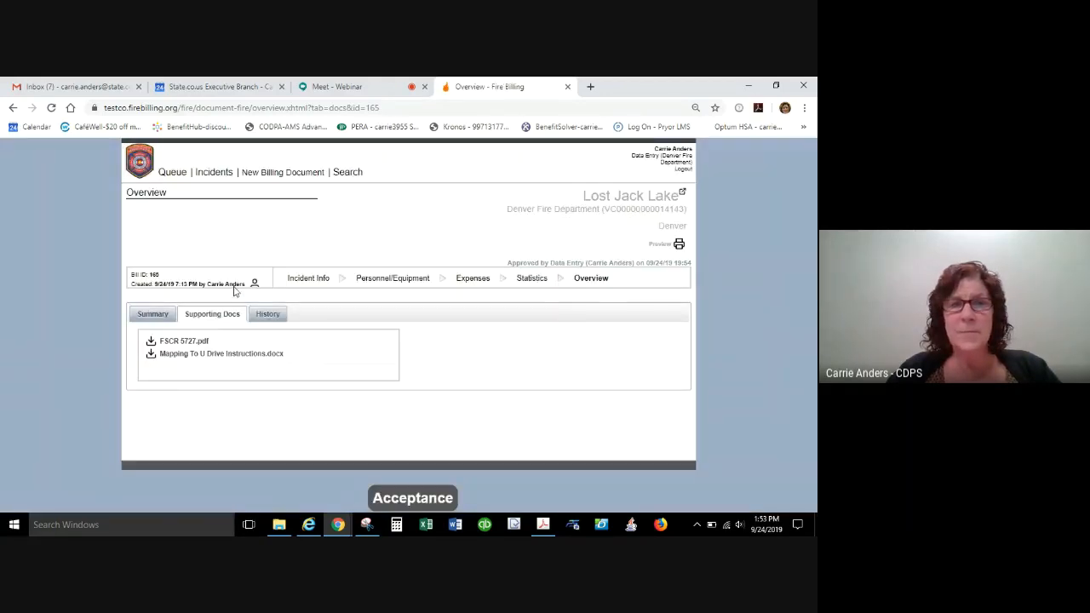
{"action": "left_click", "coordinate": [172, 173]}
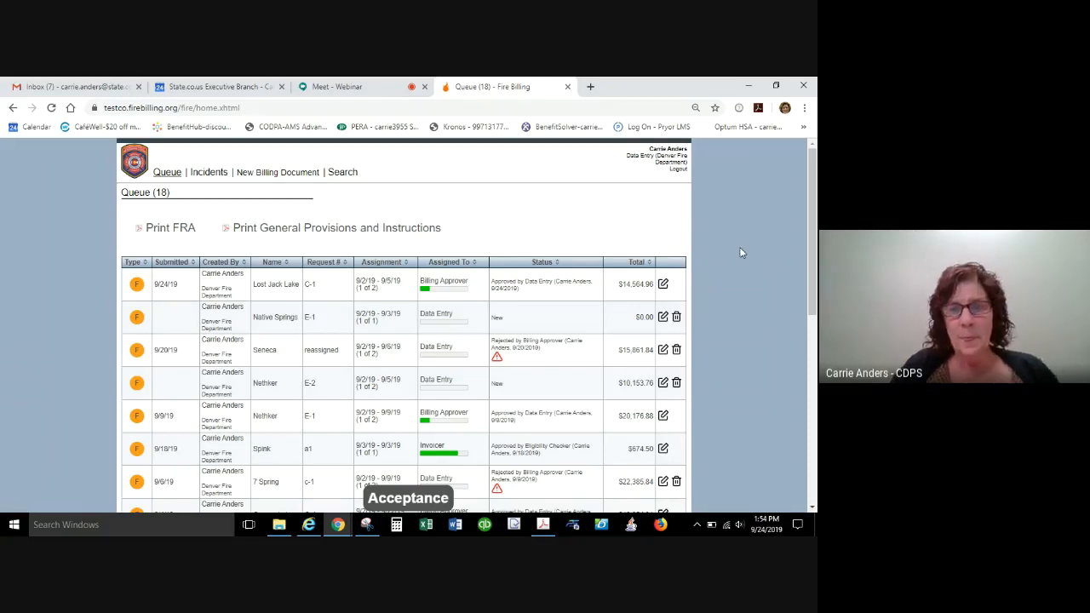
{"action": "left_click_drag", "start_coordinate": [813, 188], "coordinate": [813, 240]}
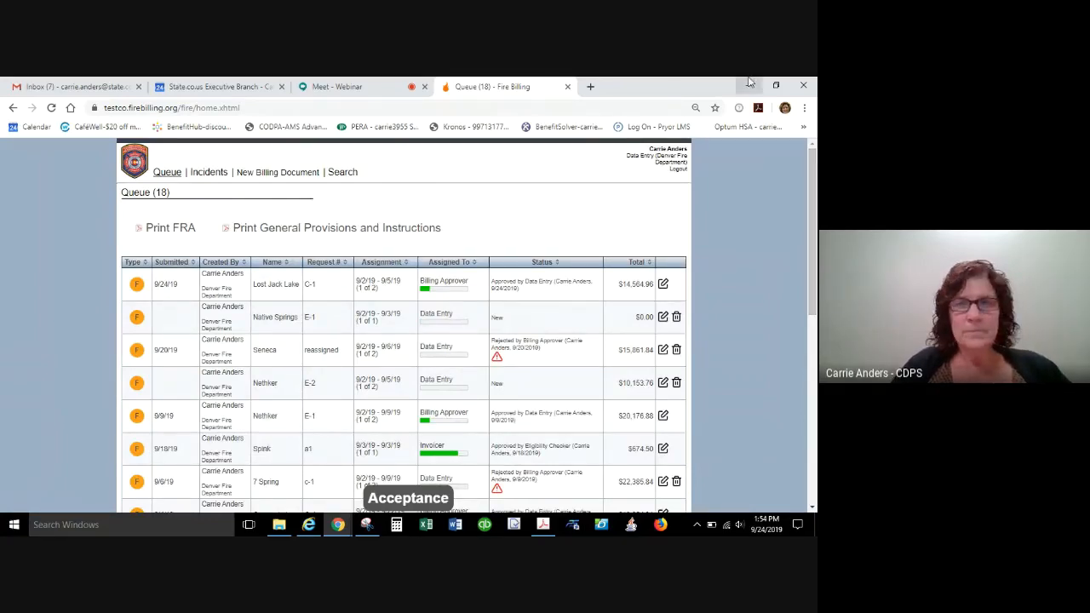
Switch to the CRRF Manager (Denver Fire Department) role, look over its rate form and incidents, and open Manage Employees.
{"action": "left_click", "coordinate": [637, 155]}
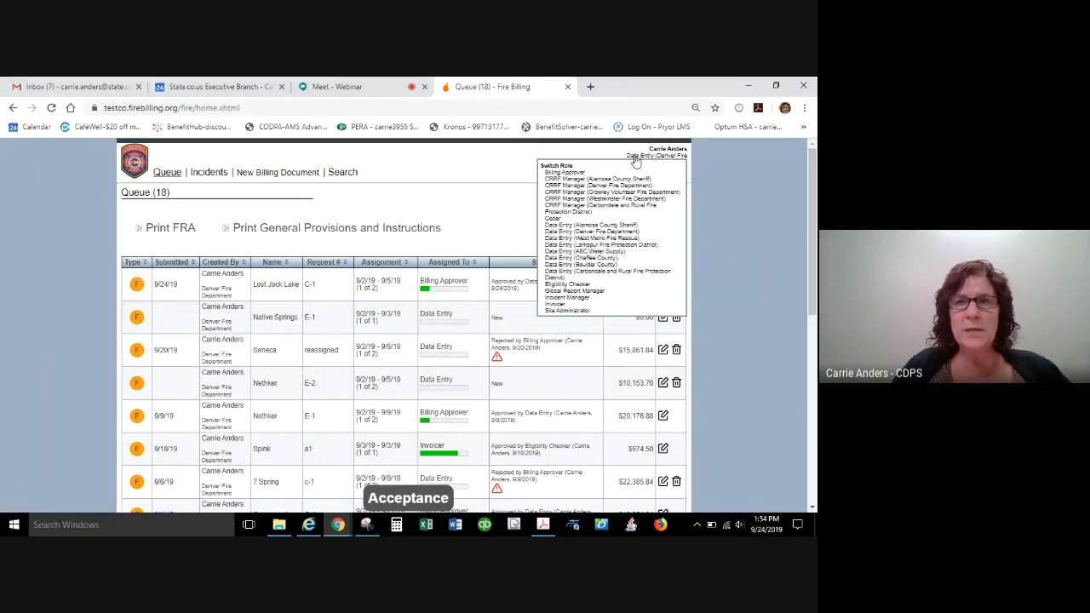
{"action": "left_click", "coordinate": [596, 184]}
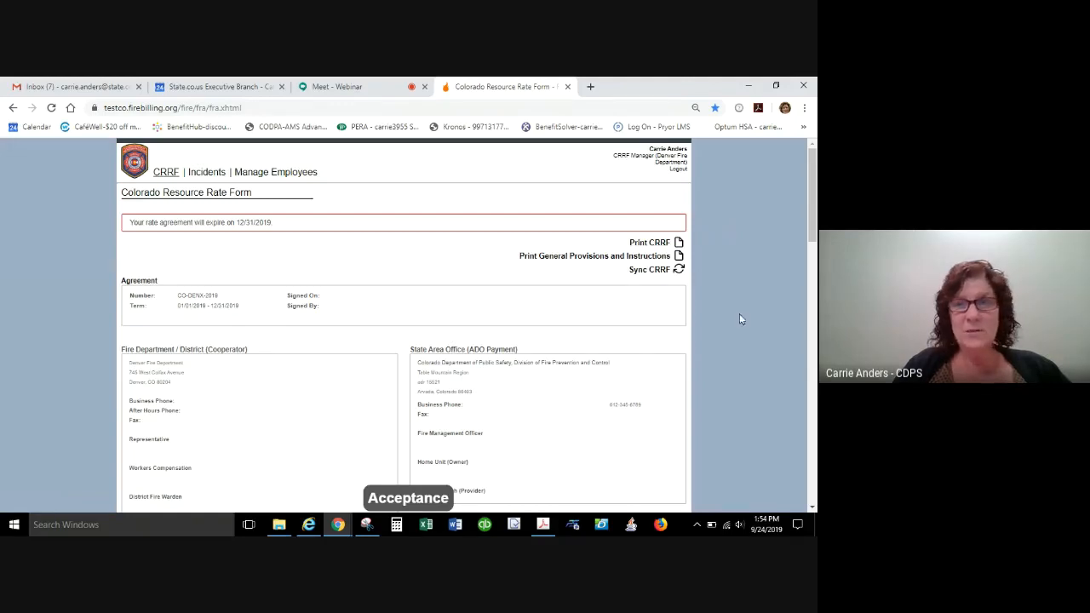
{"action": "left_click_drag", "start_coordinate": [814, 218], "coordinate": [813, 187]}
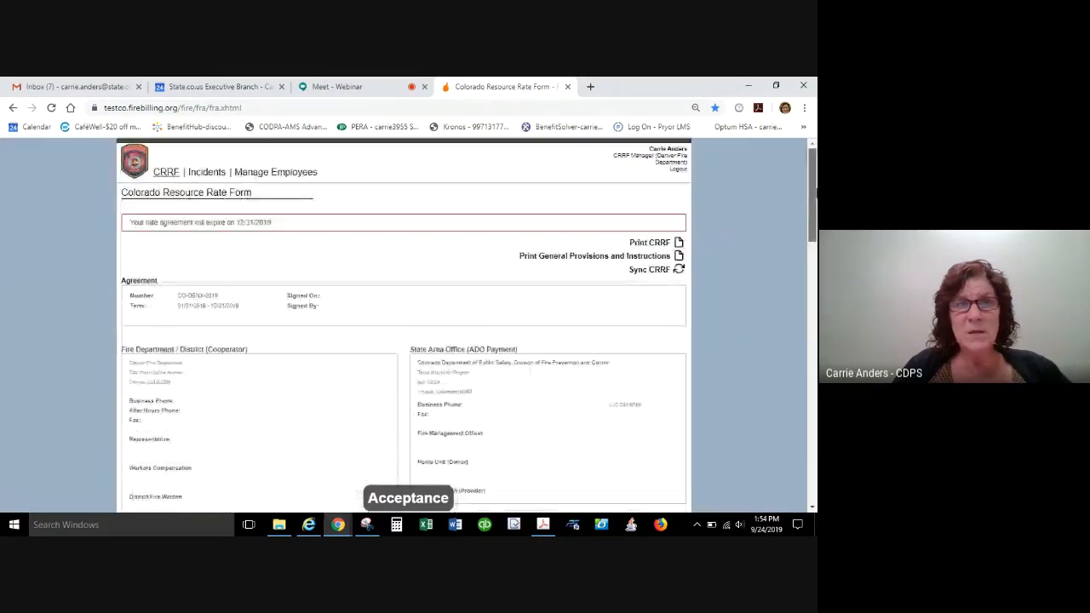
{"action": "left_click", "coordinate": [205, 174]}
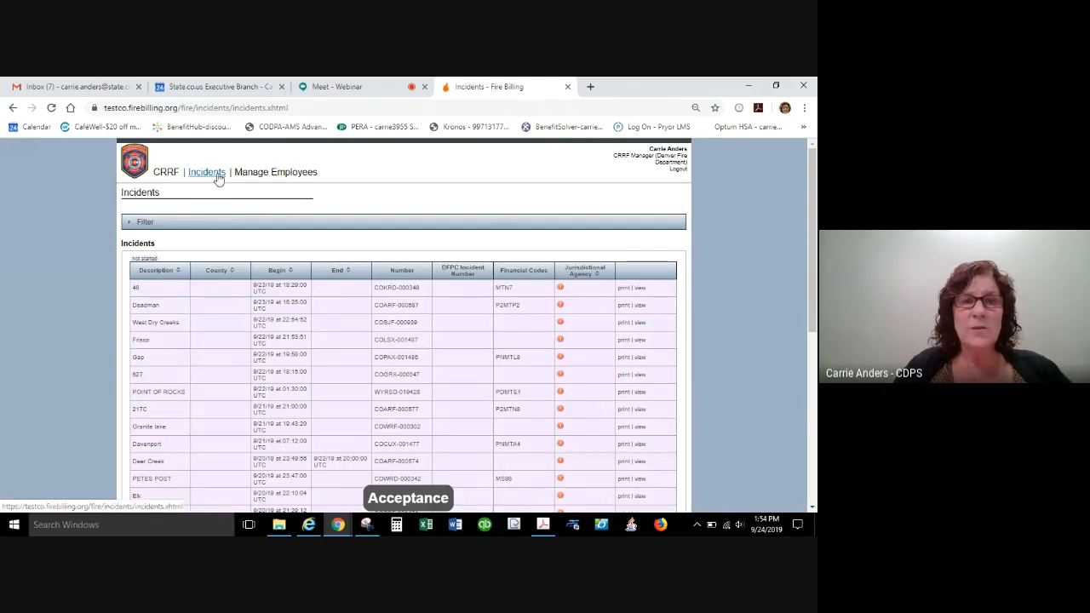
{"action": "left_click", "coordinate": [281, 174]}
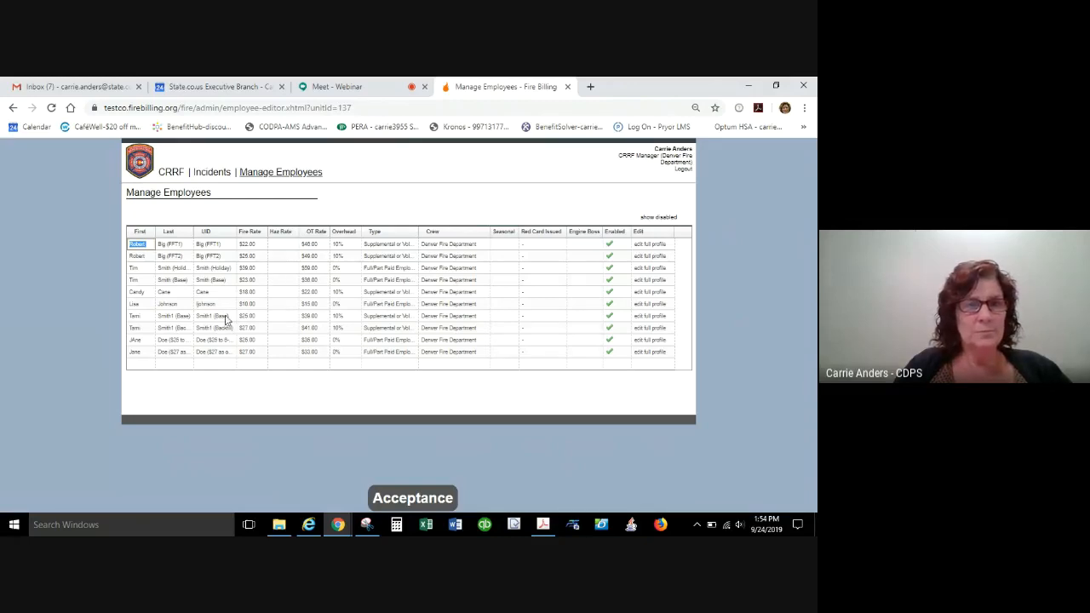
Sort the employee list in turn by Last, First, UID and Fire Rate, finishing with the highest fire rate first.
{"action": "left_click", "coordinate": [168, 233]}
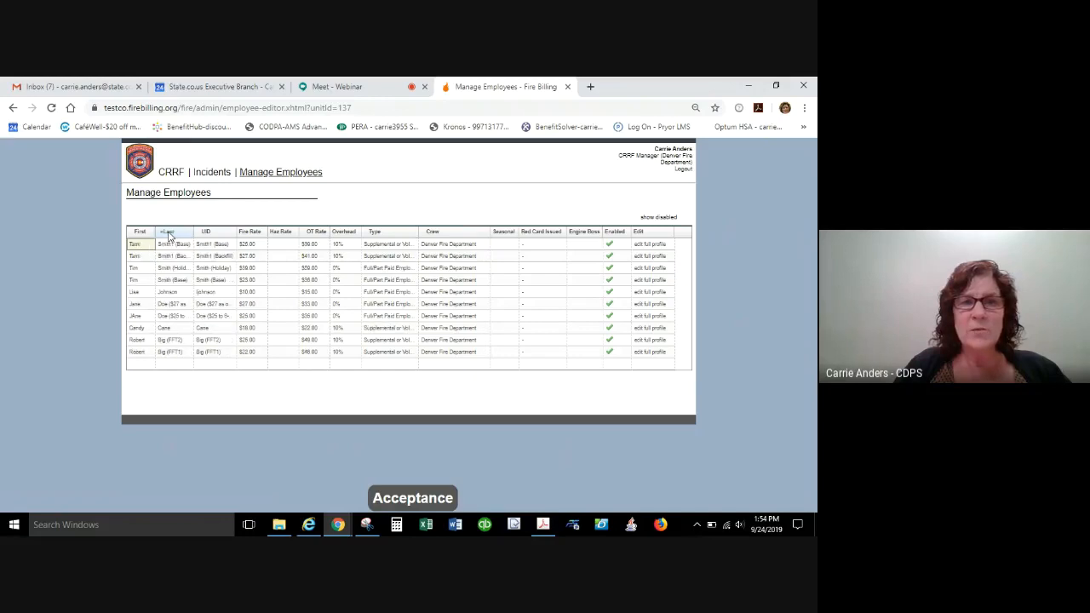
{"action": "left_click", "coordinate": [140, 233]}
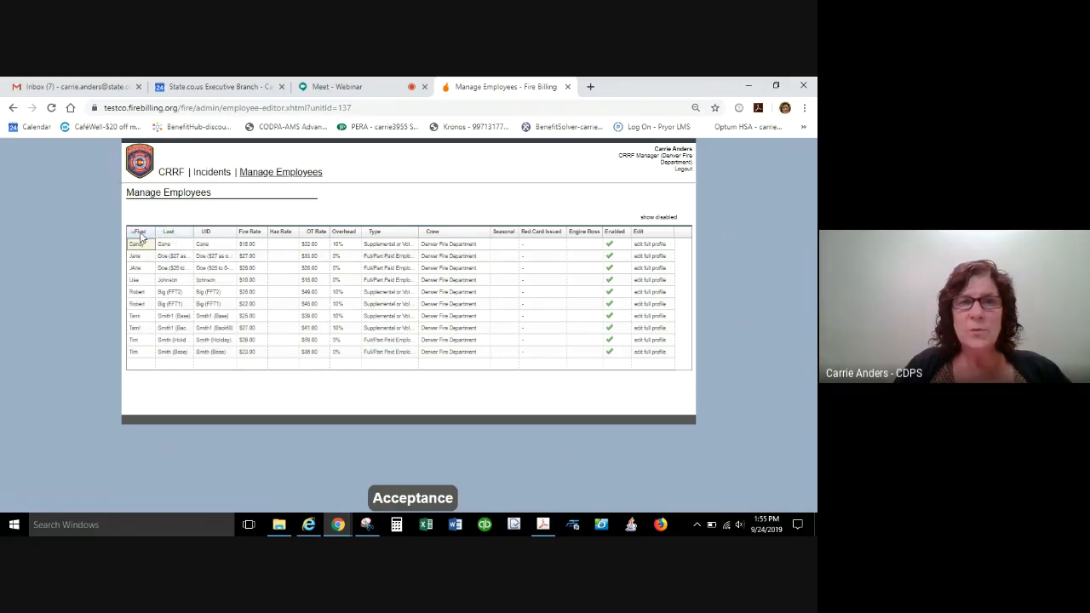
{"action": "left_click", "coordinate": [168, 233]}
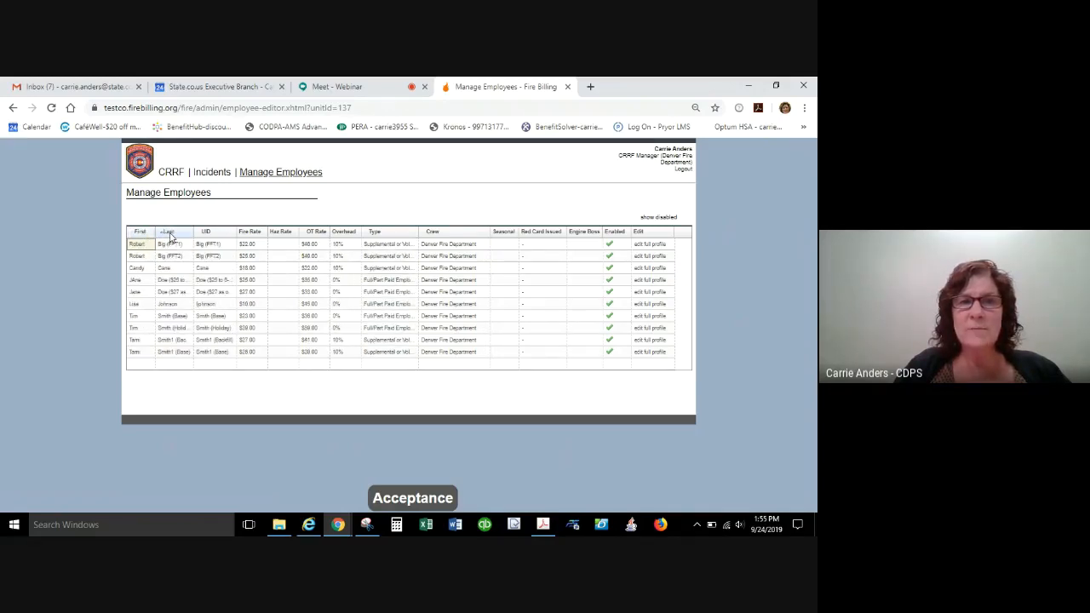
{"action": "left_click", "coordinate": [170, 236]}
{"action": "left_click", "coordinate": [209, 236]}
{"action": "left_click", "coordinate": [210, 236]}
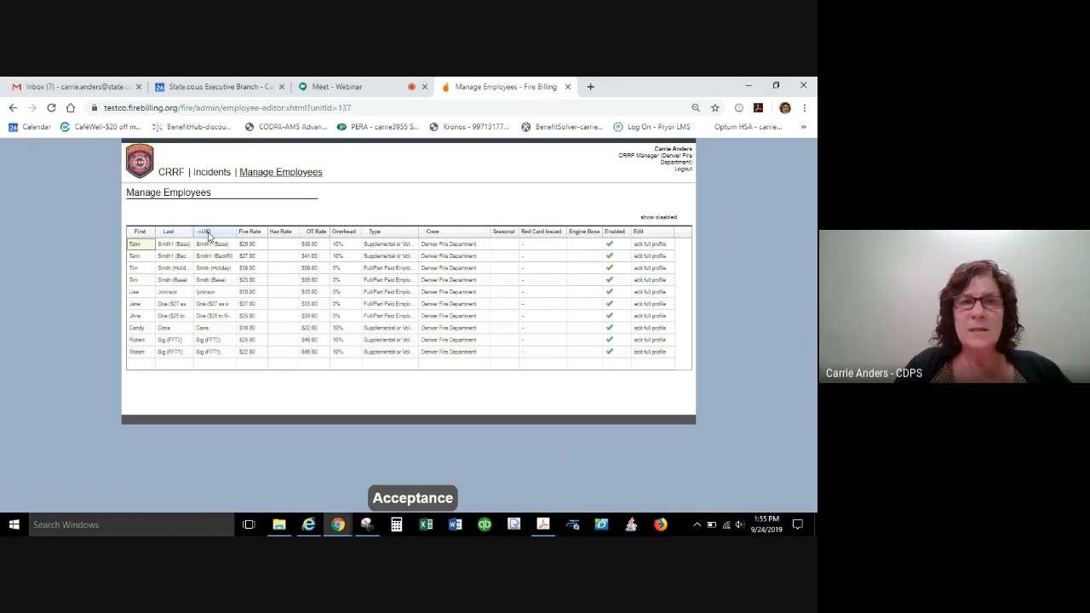
{"action": "left_click", "coordinate": [260, 236]}
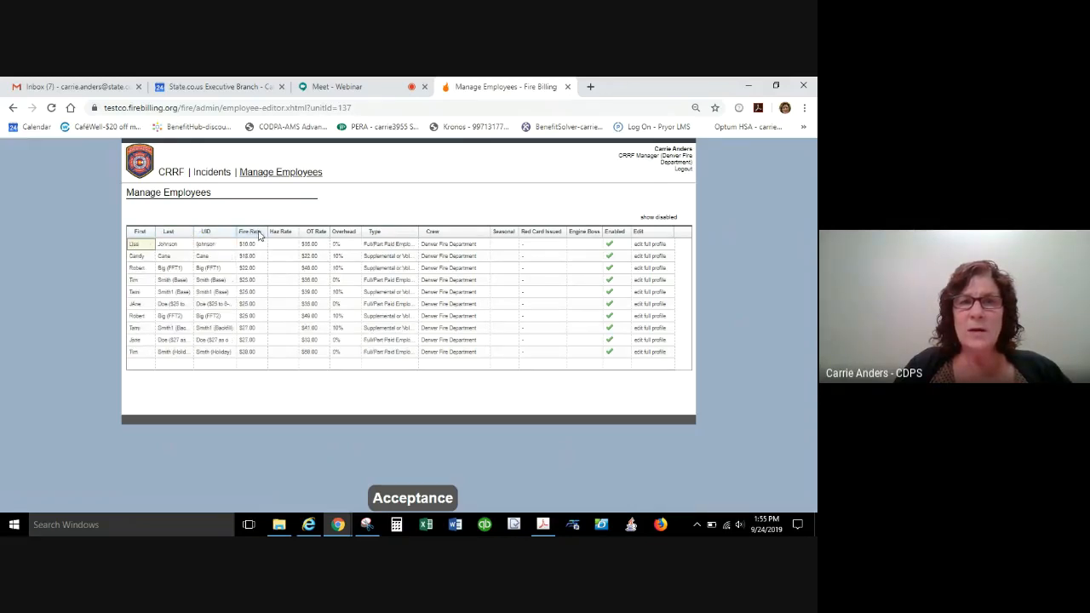
{"action": "left_click", "coordinate": [256, 235]}
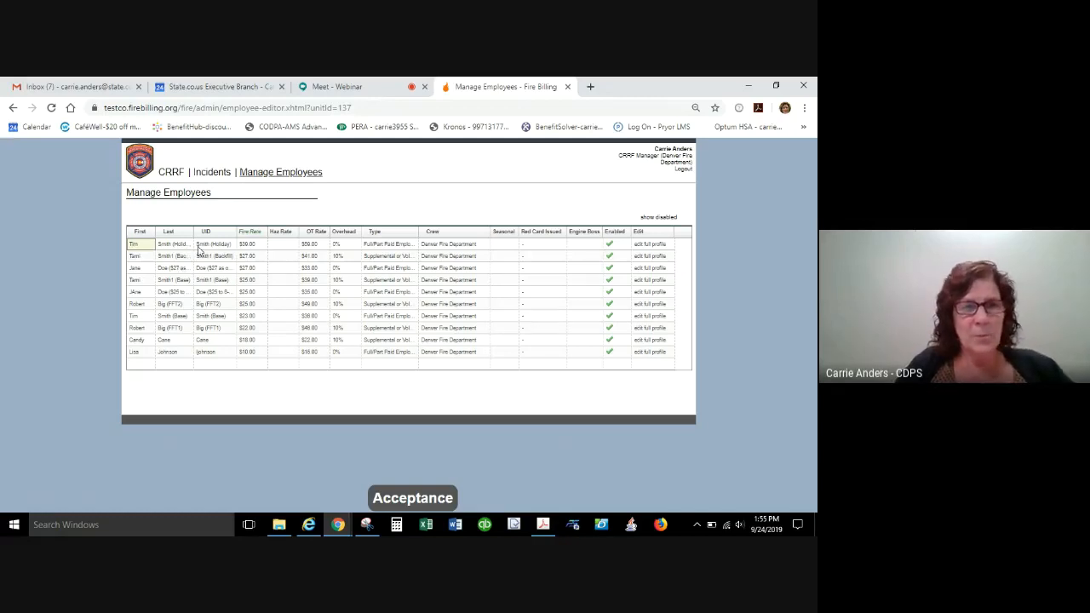
Sort the employee list by Last again and compare the Last and UID entries of the sixth and seventh employees.
{"action": "left_click", "coordinate": [172, 257]}
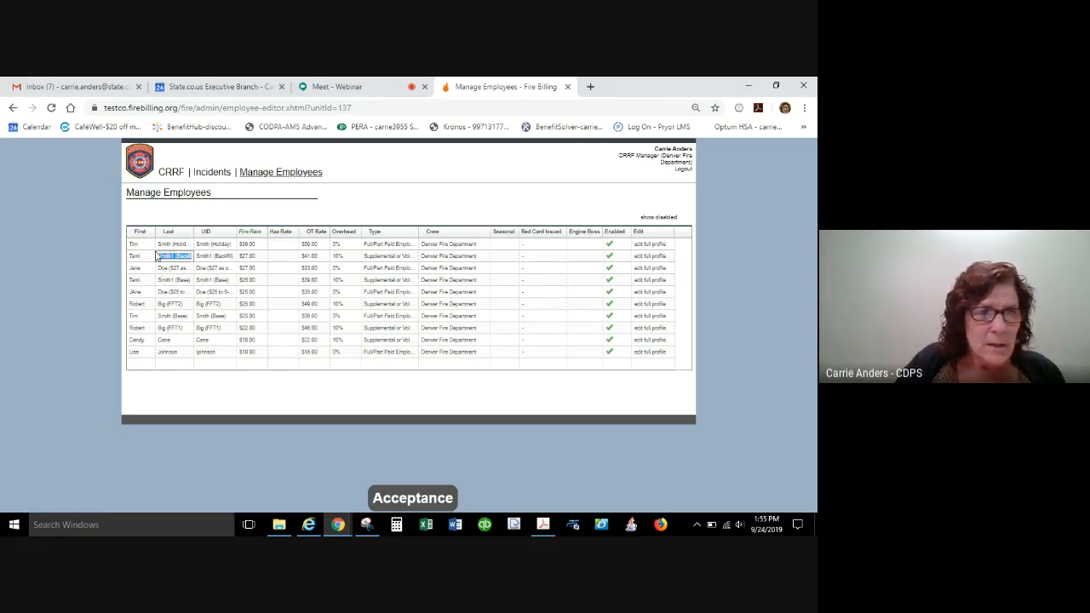
{"action": "left_click", "coordinate": [168, 233]}
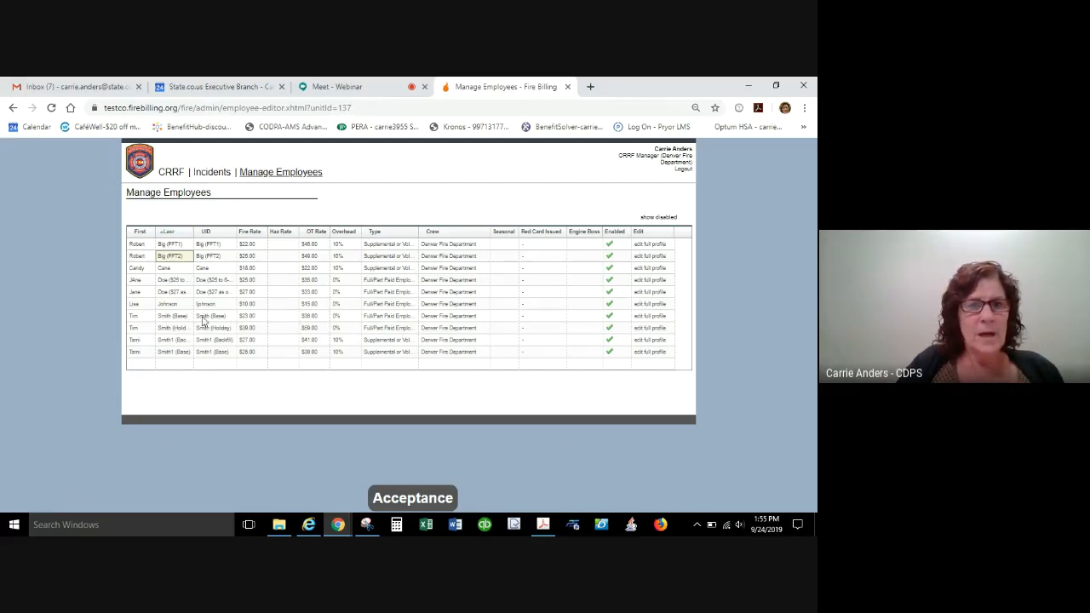
{"action": "left_click", "coordinate": [176, 318]}
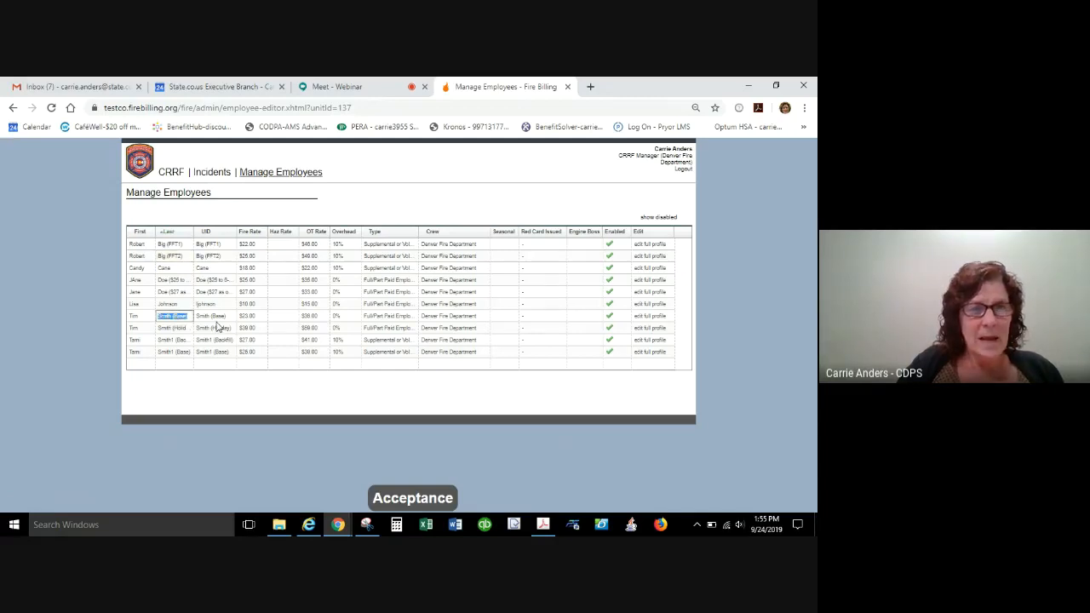
{"action": "left_click", "coordinate": [220, 319]}
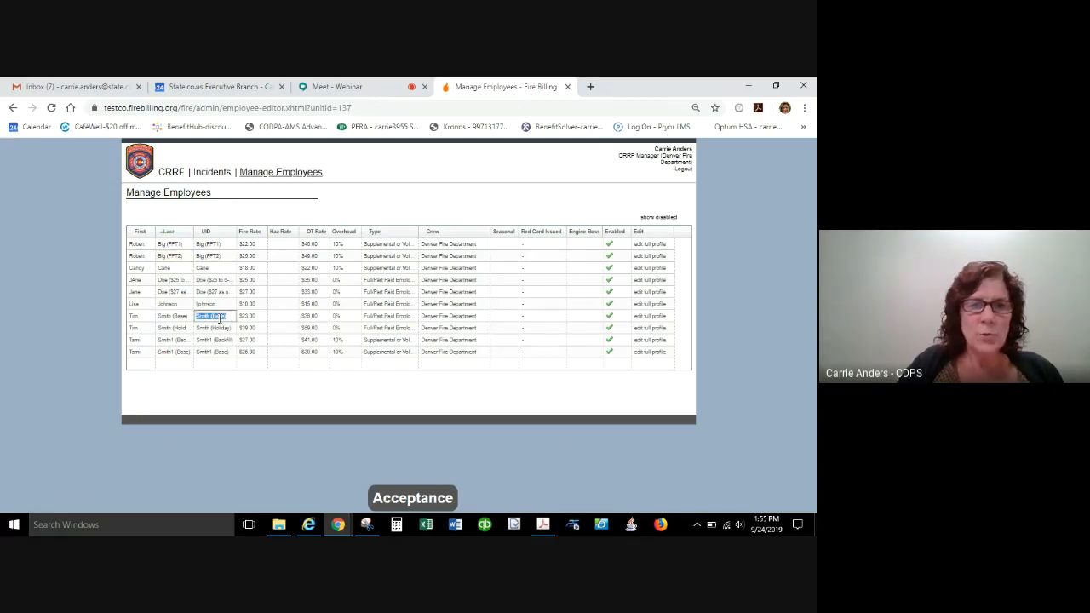
{"action": "left_click", "coordinate": [175, 319]}
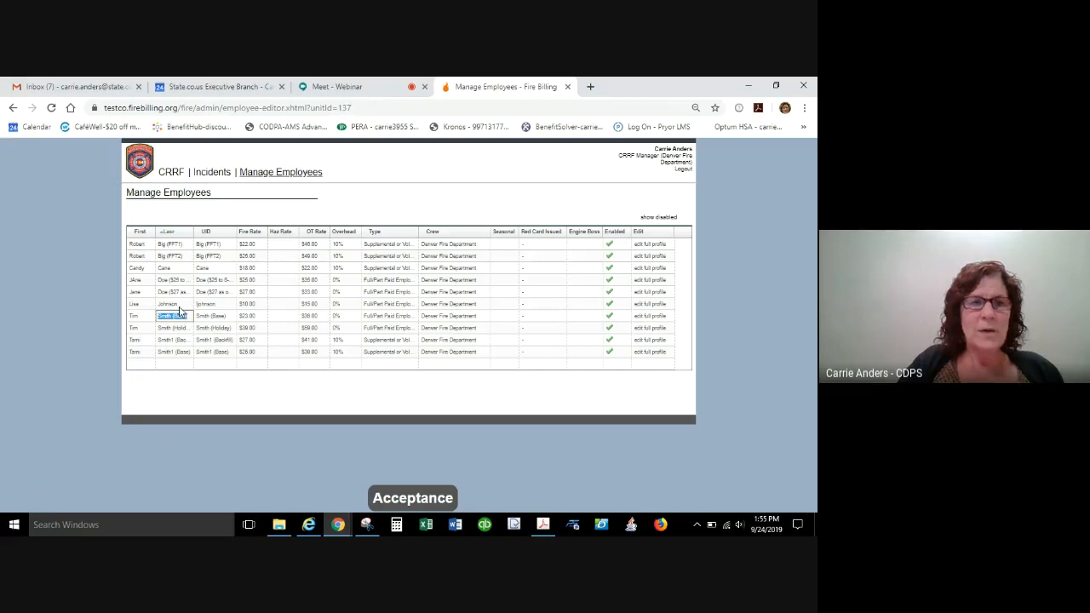
{"action": "left_click", "coordinate": [181, 304]}
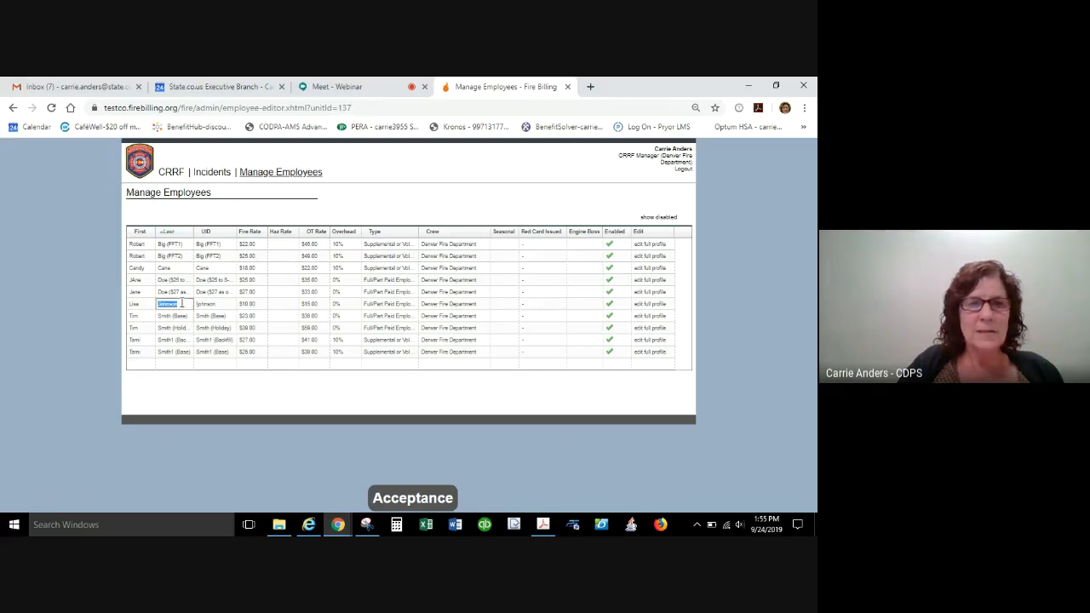
{"action": "left_click", "coordinate": [219, 303]}
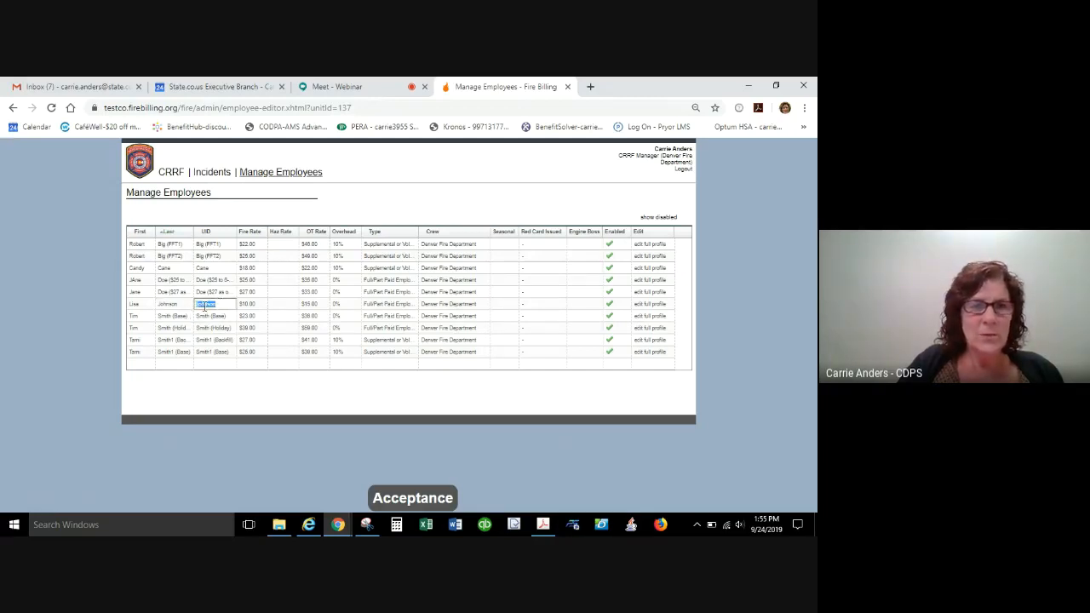
Replace the sixth listed employee's last name with the same text as their UID, and reselect that field for editing.
{"action": "left_click", "coordinate": [166, 305]}
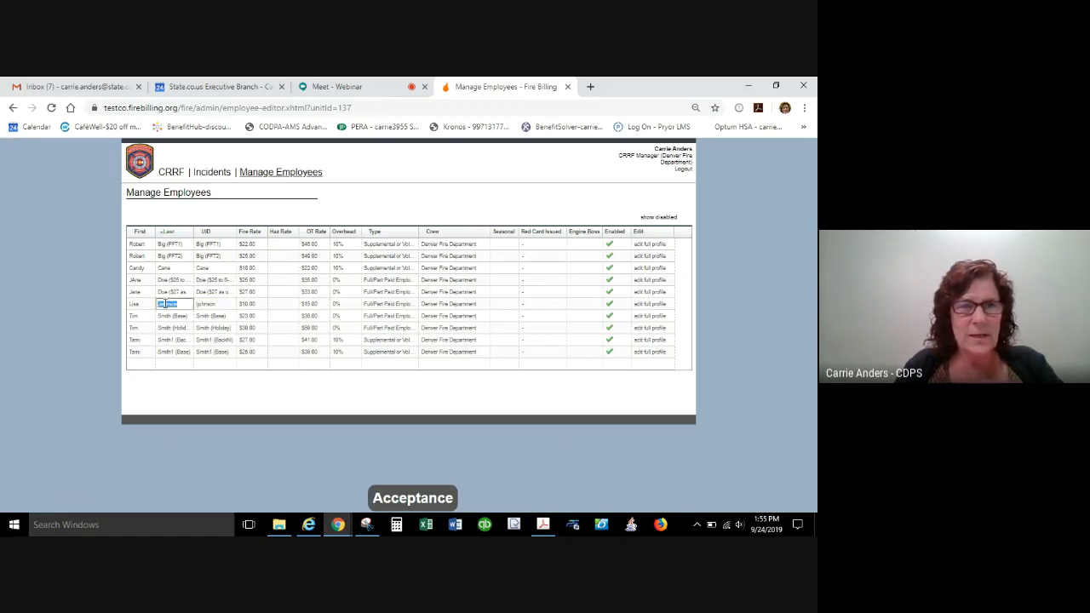
{"action": "key", "text": "BackSpace"}
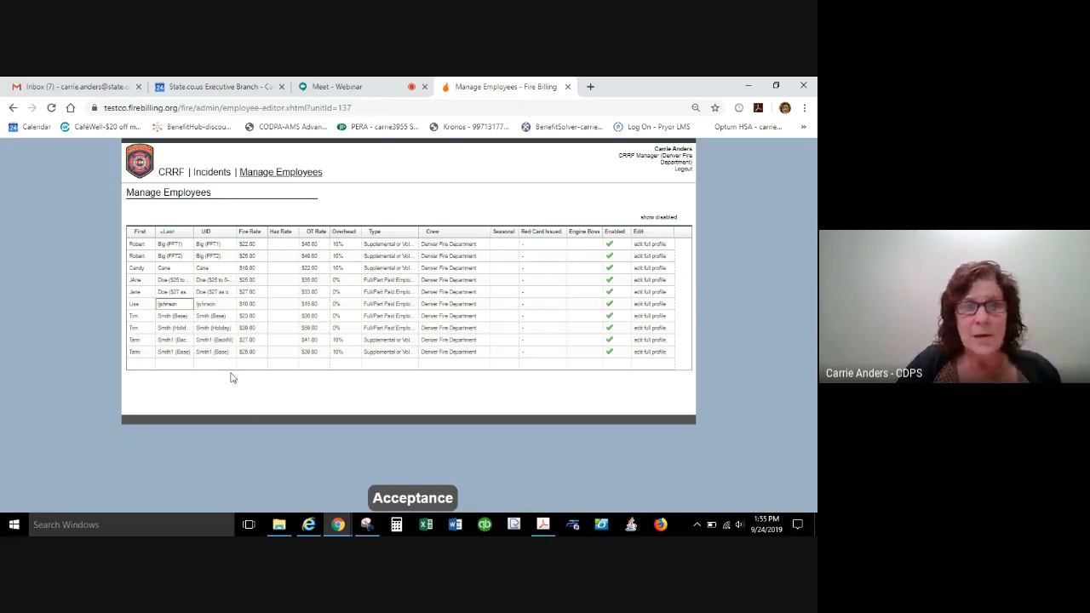
{"action": "left_click", "coordinate": [212, 317]}
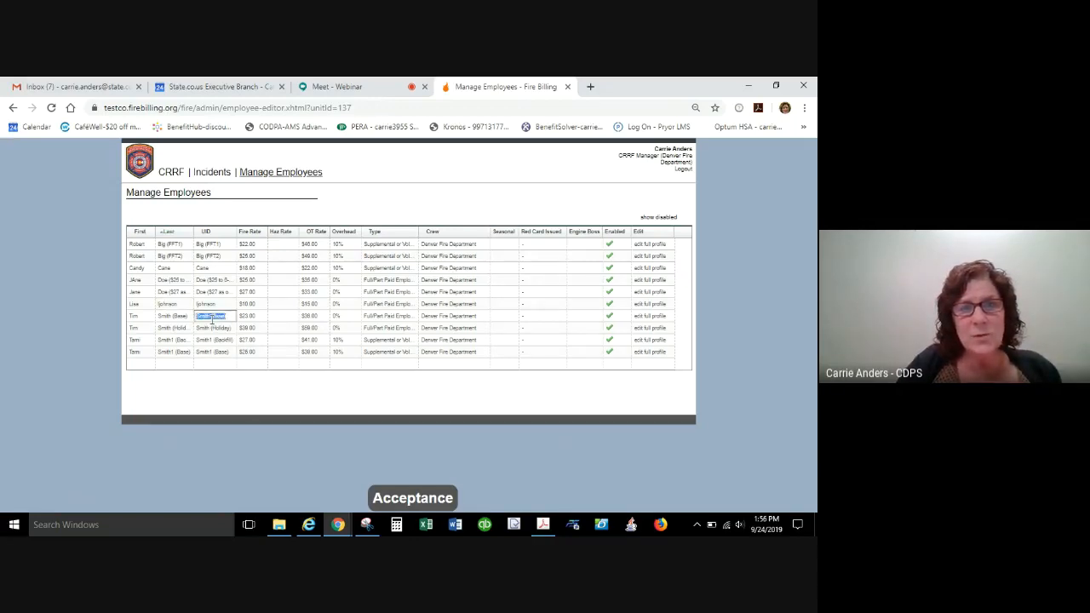
{"action": "left_click", "coordinate": [168, 305]}
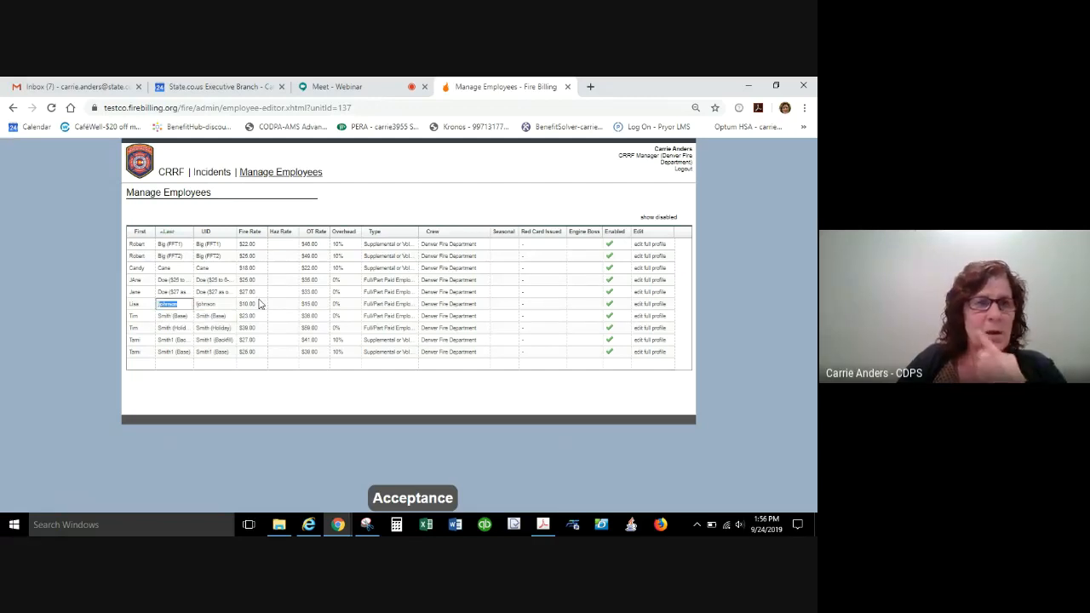
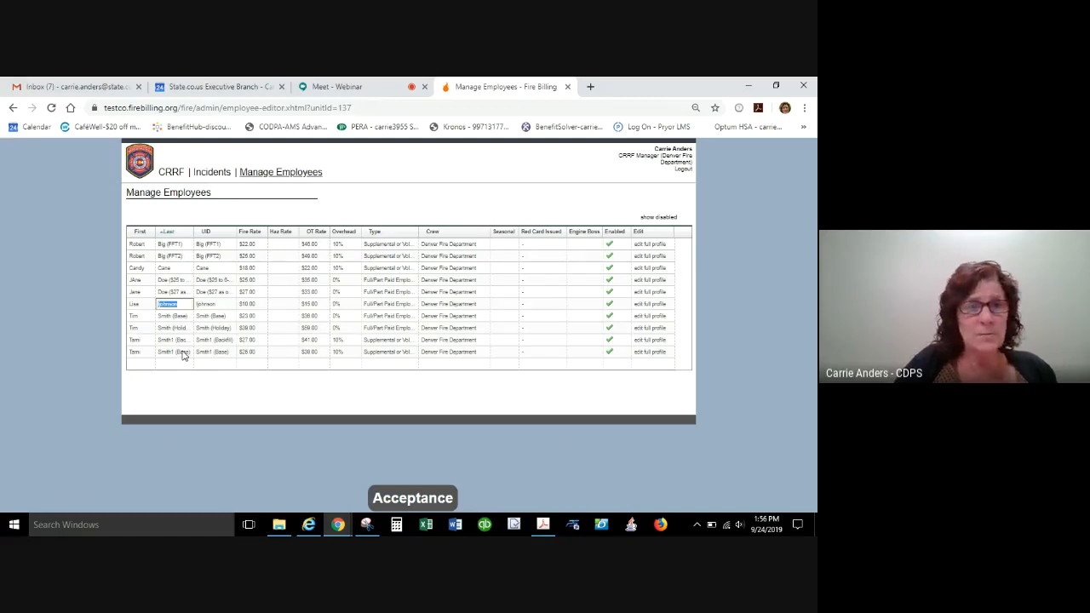
Open the full profile of the seventh listed employee and insert 2 before "(Base)" in both the Last Name and UID.
{"action": "left_click", "coordinate": [173, 316]}
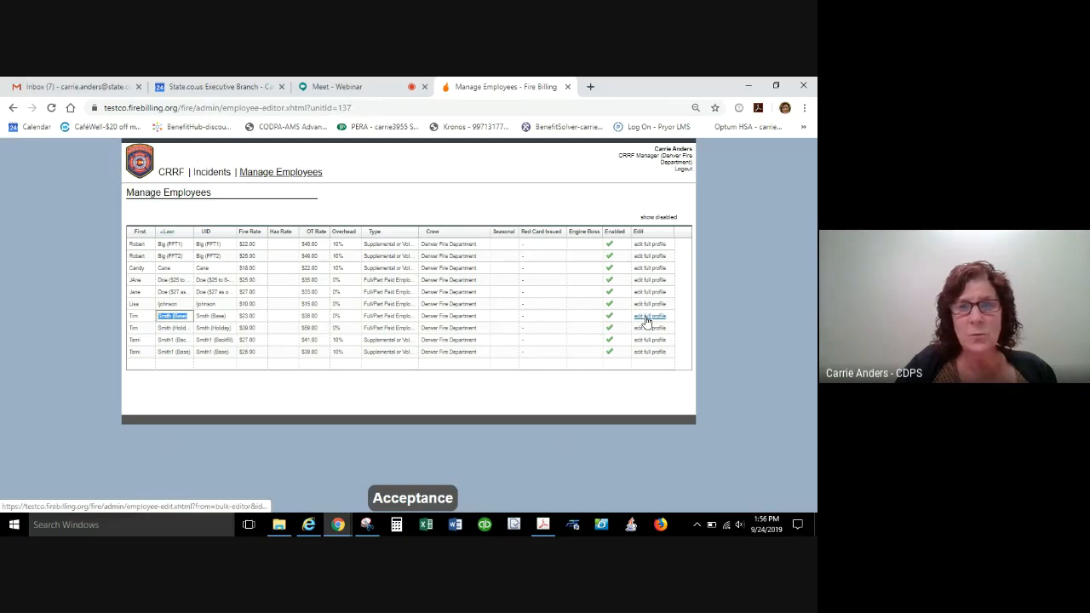
{"action": "left_click", "coordinate": [648, 318]}
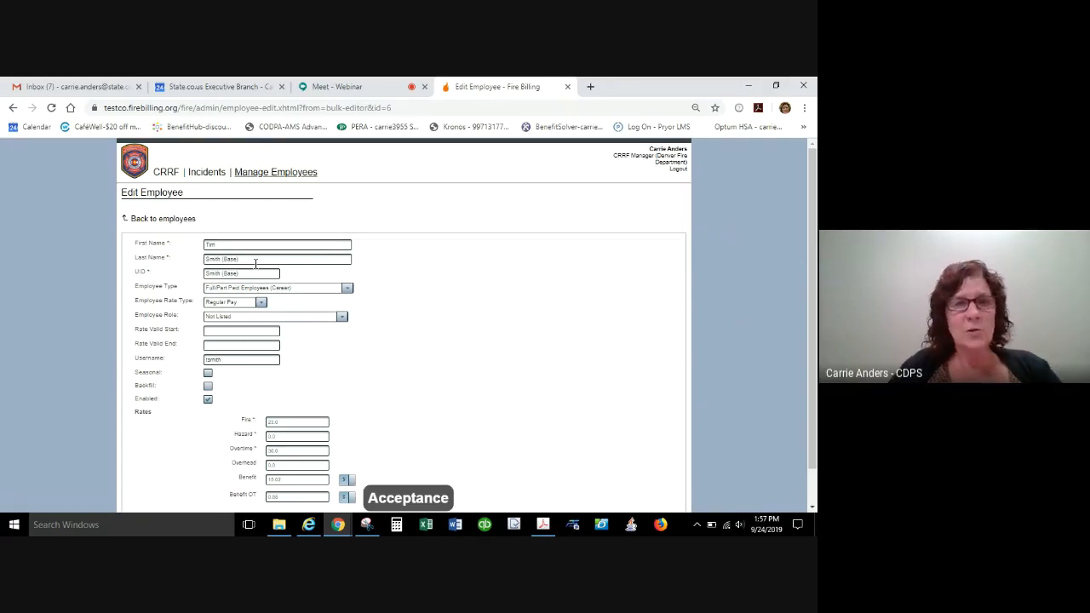
{"action": "left_click", "coordinate": [221, 258]}
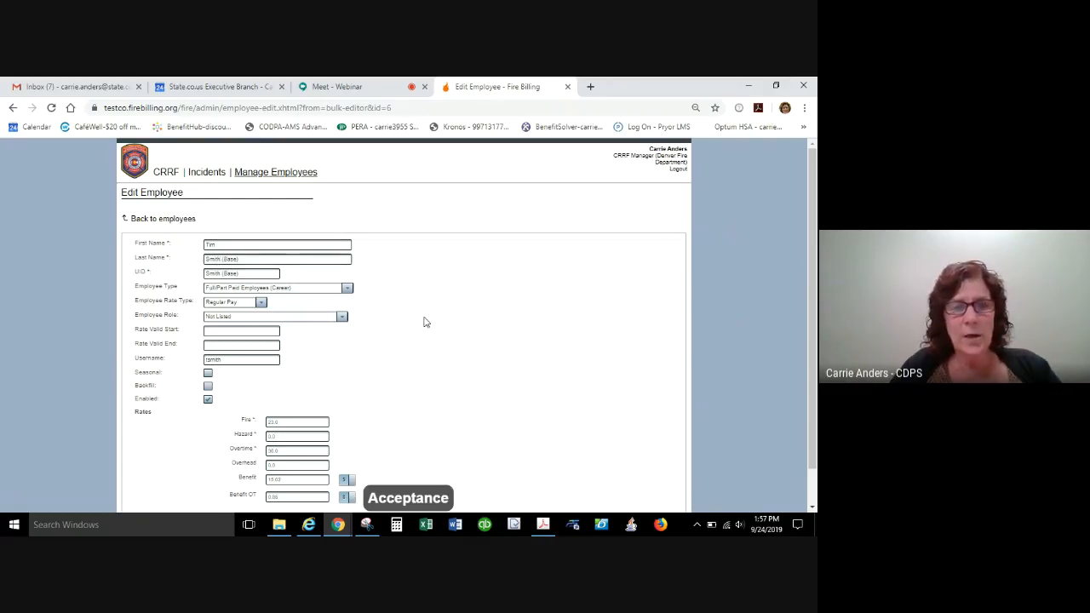
{"action": "type", "text": "2"}
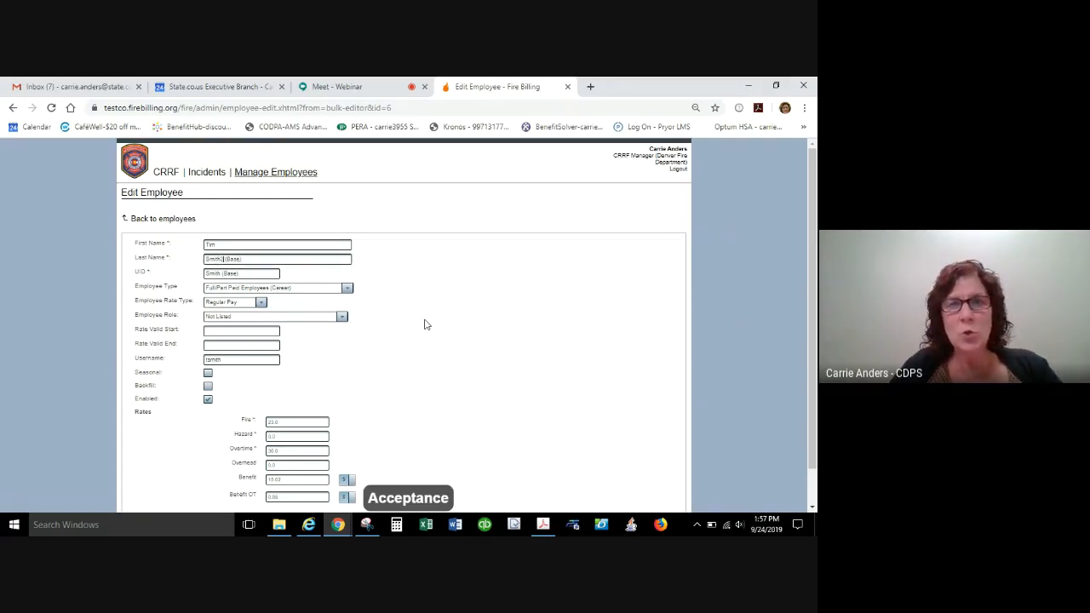
{"action": "left_click", "coordinate": [223, 273]}
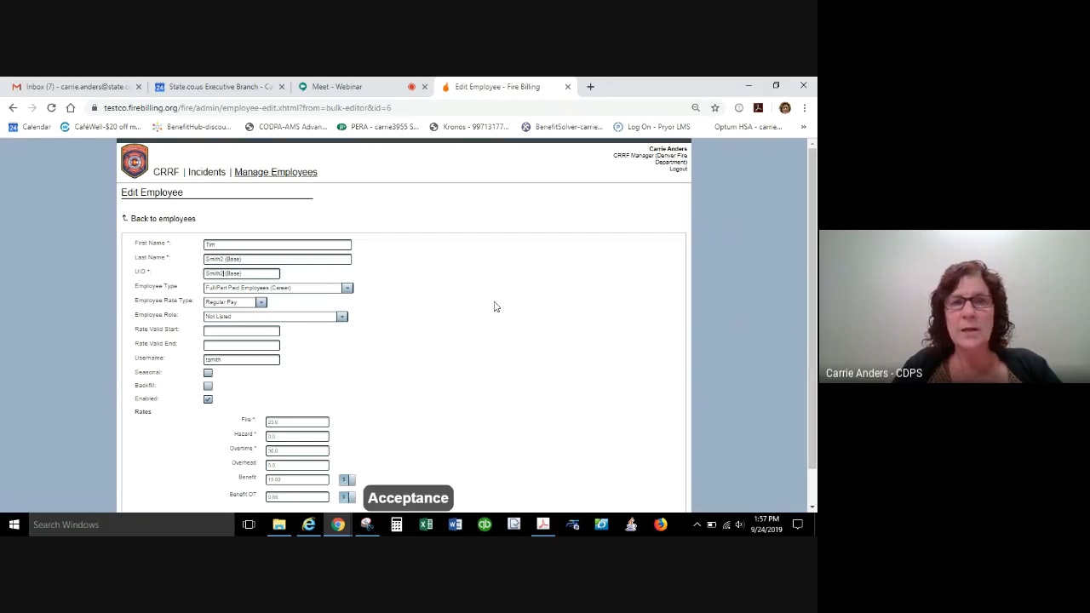
{"action": "type", "text": "2"}
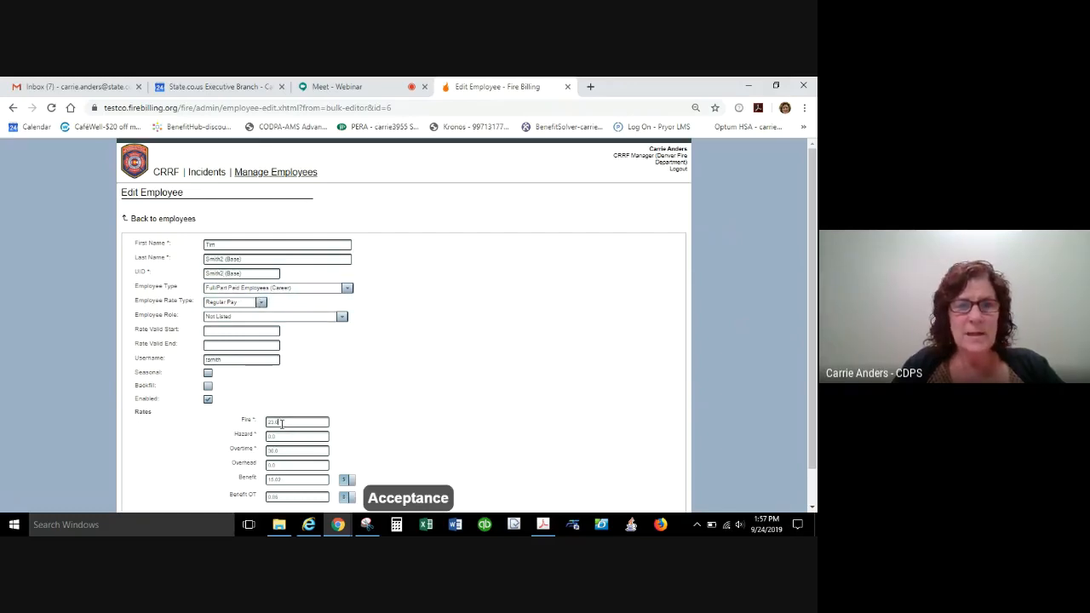
Go over the employee's Fire, Overtime and Benefit rates, and switch the Benefit and Benefit OT units to percent.
{"action": "left_click_drag", "start_coordinate": [285, 423], "coordinate": [253, 451]}
{"action": "left_click", "coordinate": [285, 451]}
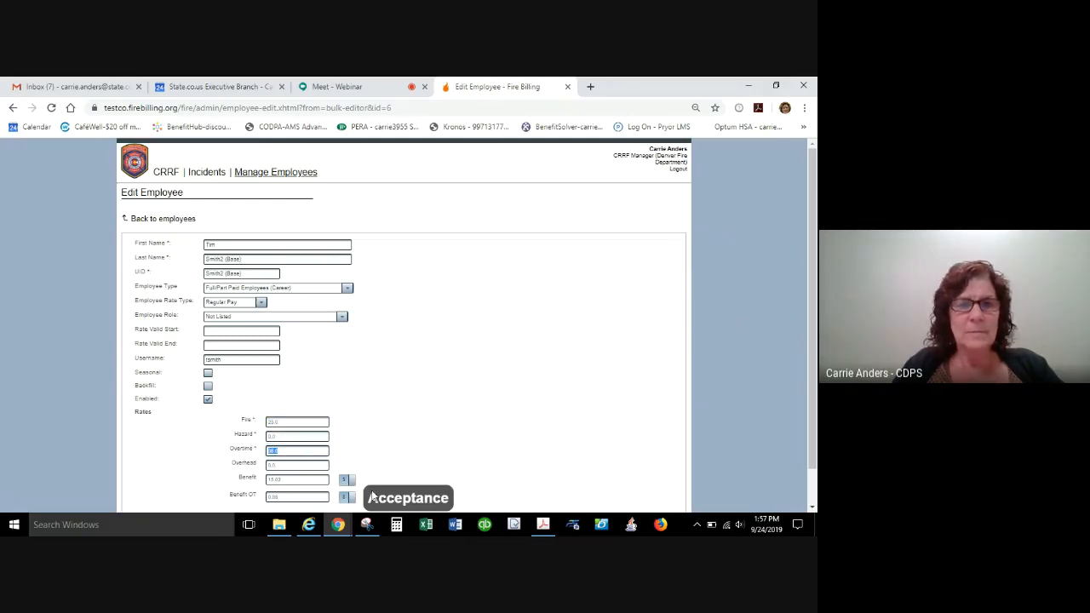
{"action": "left_click", "coordinate": [299, 480]}
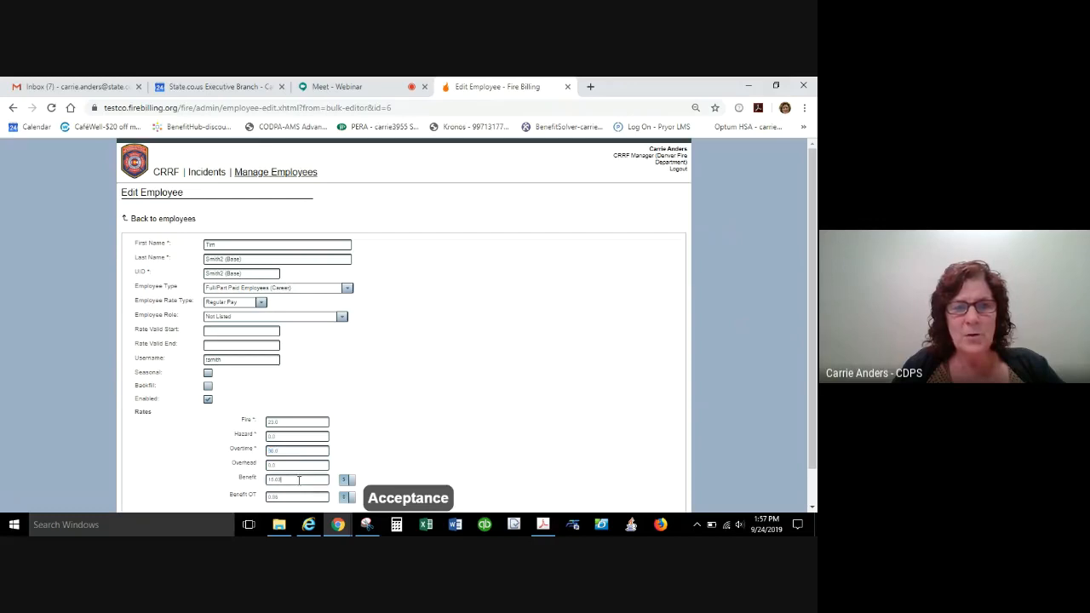
{"action": "left_click_drag", "start_coordinate": [299, 481], "coordinate": [126, 464]}
{"action": "left_click", "coordinate": [349, 482]}
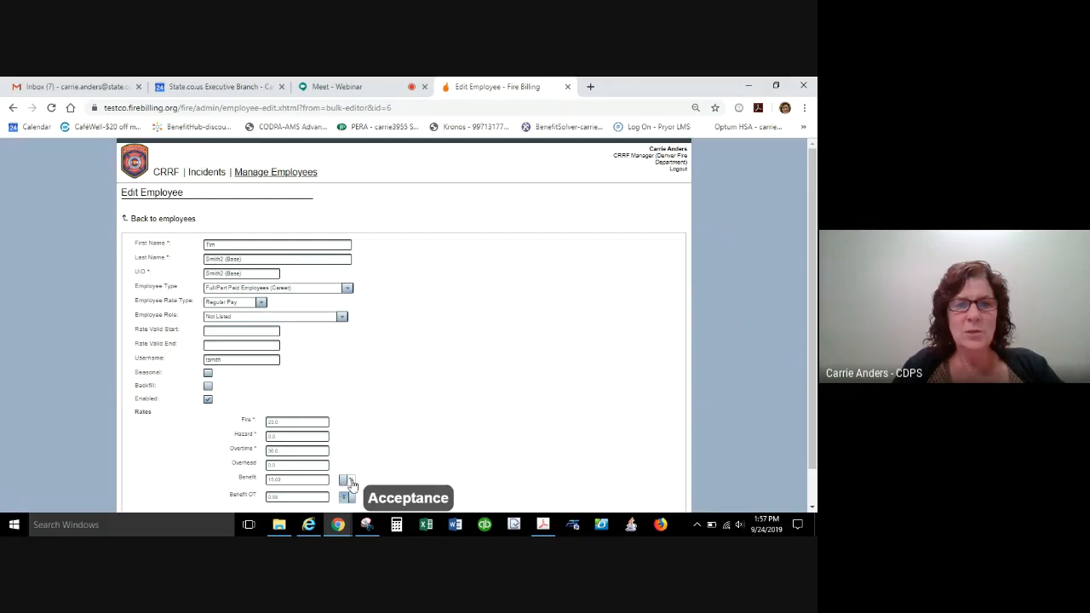
{"action": "left_click", "coordinate": [349, 482]}
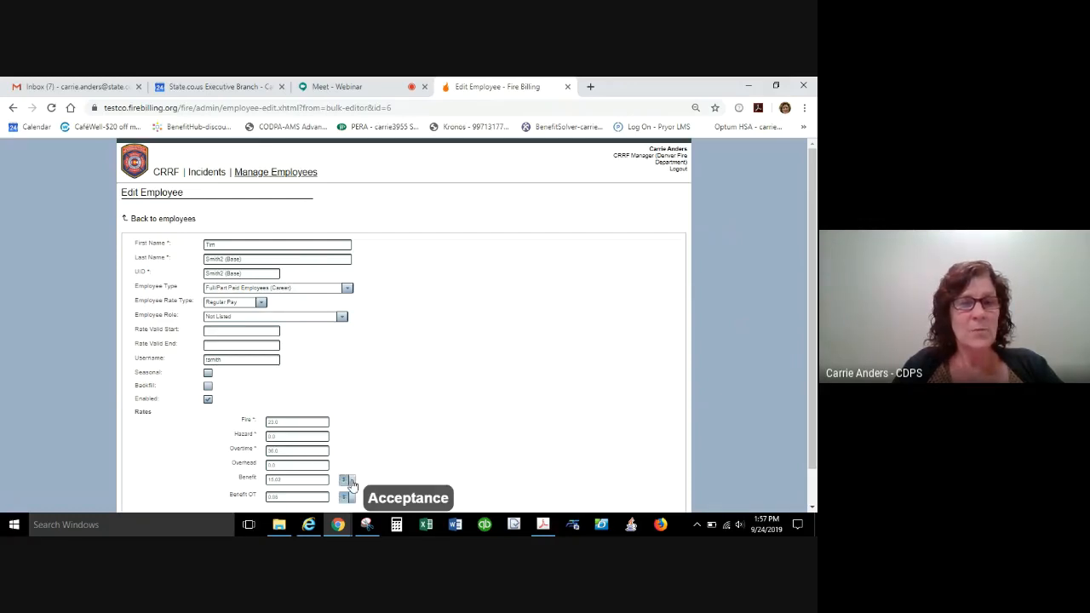
{"action": "left_click", "coordinate": [352, 483]}
{"action": "left_click", "coordinate": [351, 483]}
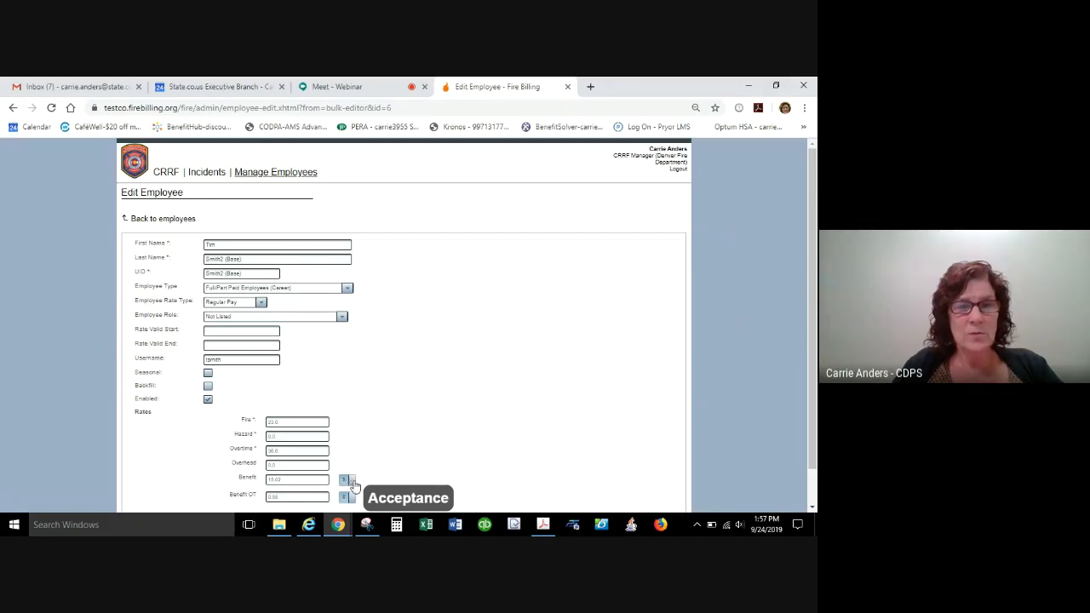
{"action": "left_click", "coordinate": [352, 483]}
{"action": "left_click", "coordinate": [353, 501]}
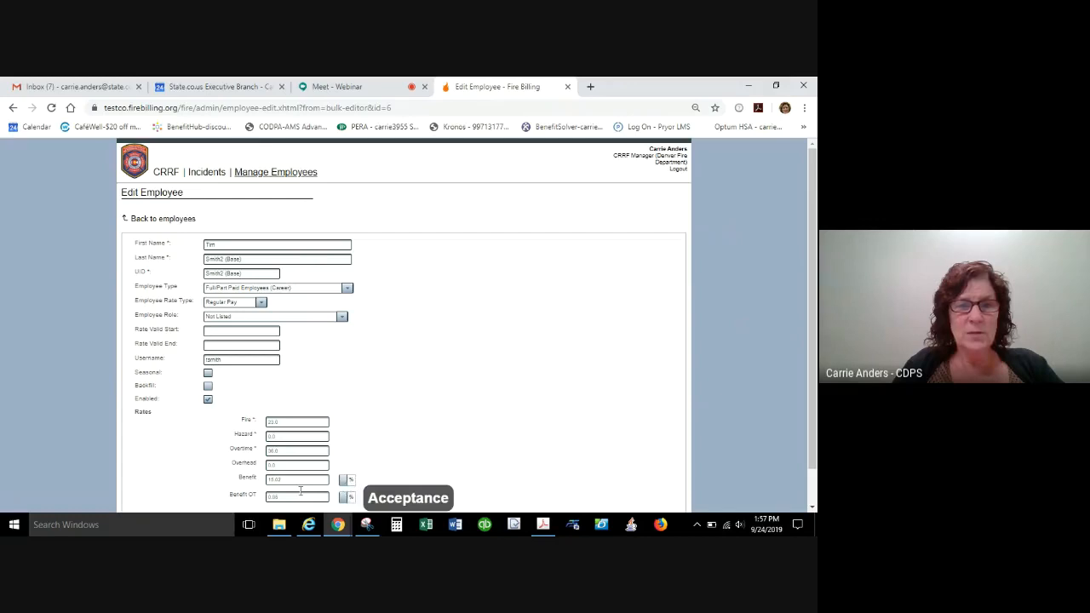
Set both Benefit and Benefit OT to 15 percent, save the profile and return to the employee list.
{"action": "left_click", "coordinate": [296, 478]}
{"action": "key", "text": "BackSpace"}
{"action": "key", "text": "BackSpace"}
{"action": "key", "text": "BackSpace"}
{"action": "key", "text": "BackSpace"}
{"action": "key", "text": "BackSpace"}
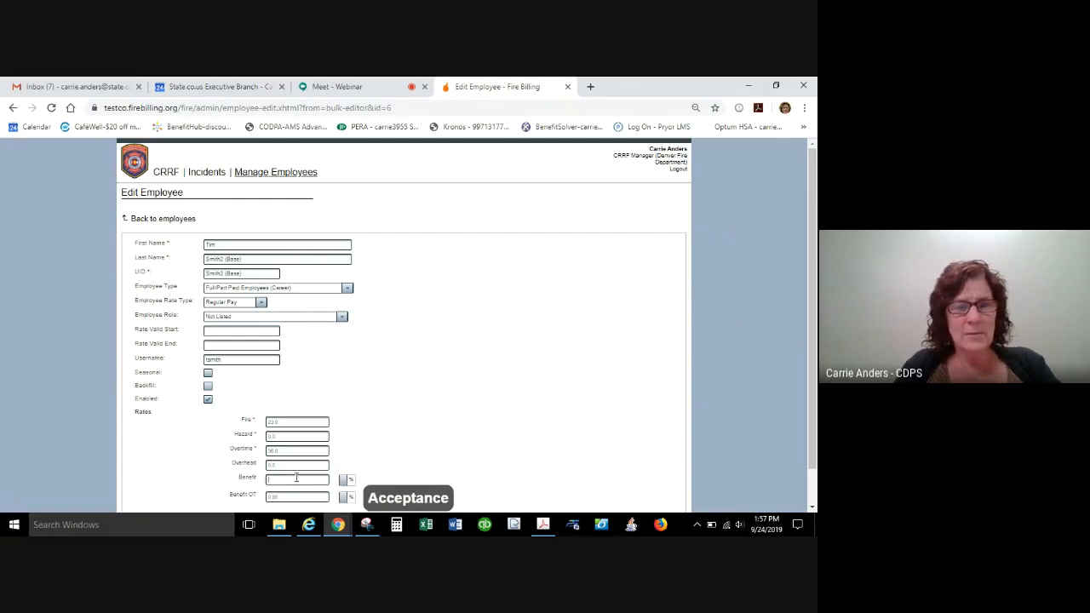
{"action": "type", "text": "15"}
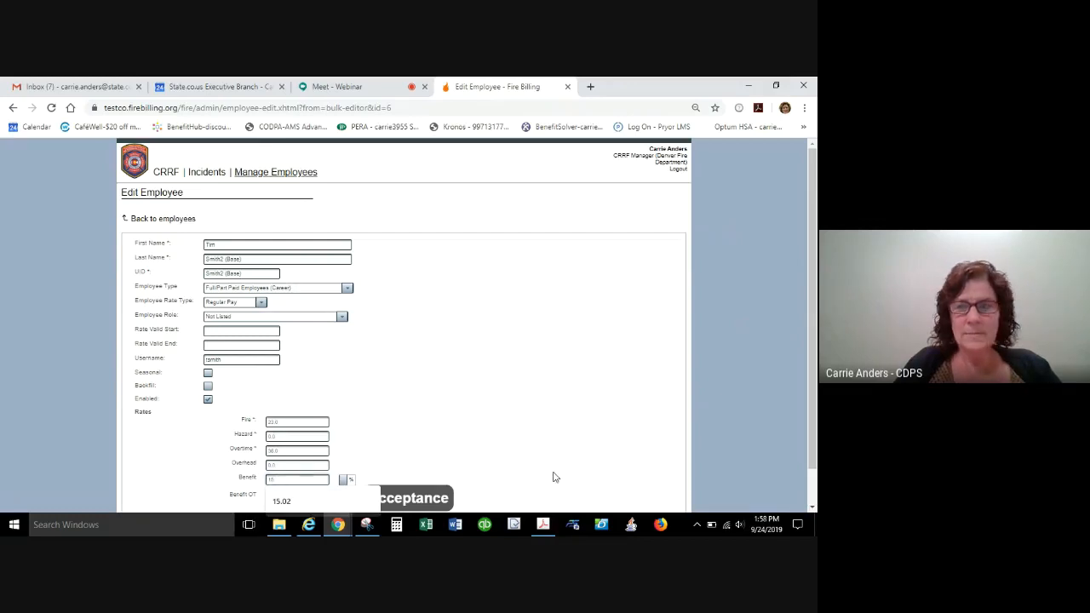
{"action": "scroll", "coordinate": [803, 434], "scroll_direction": "down", "scroll_amount": 1}
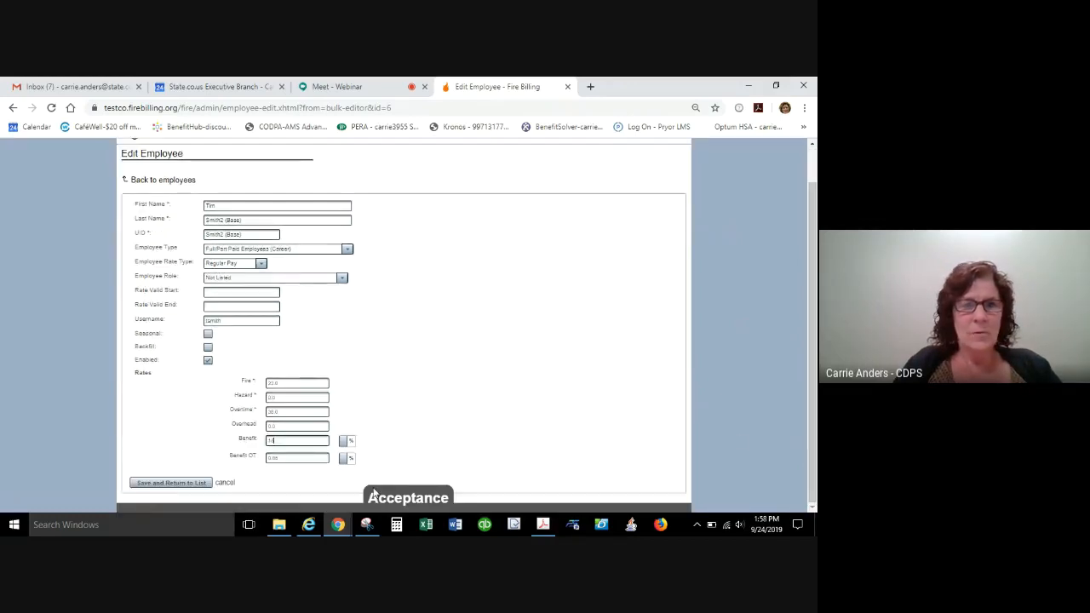
{"action": "key", "text": "Tab"}
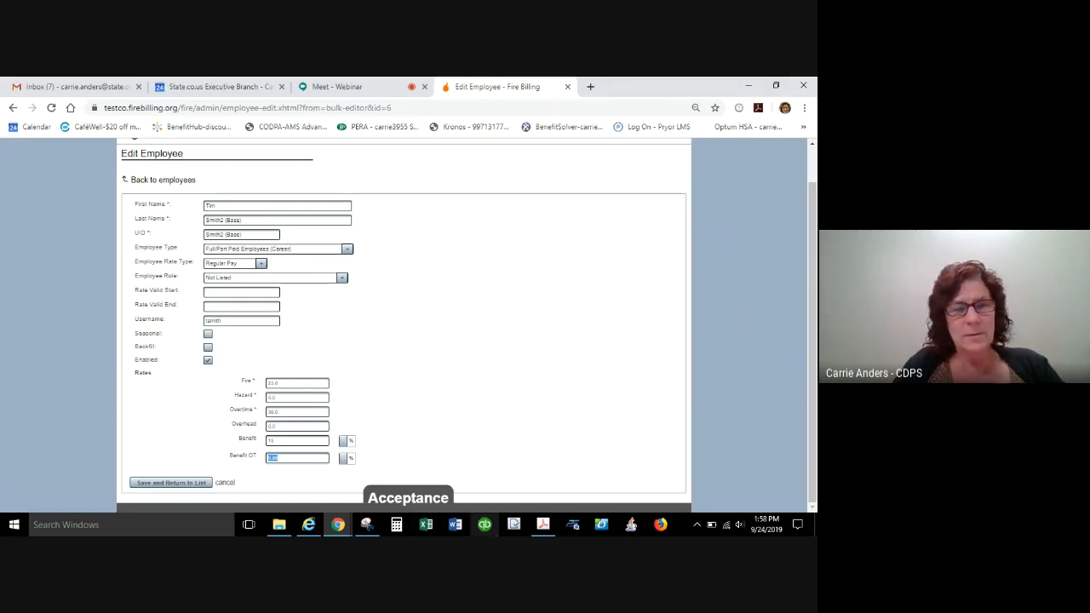
{"action": "type", "text": "15"}
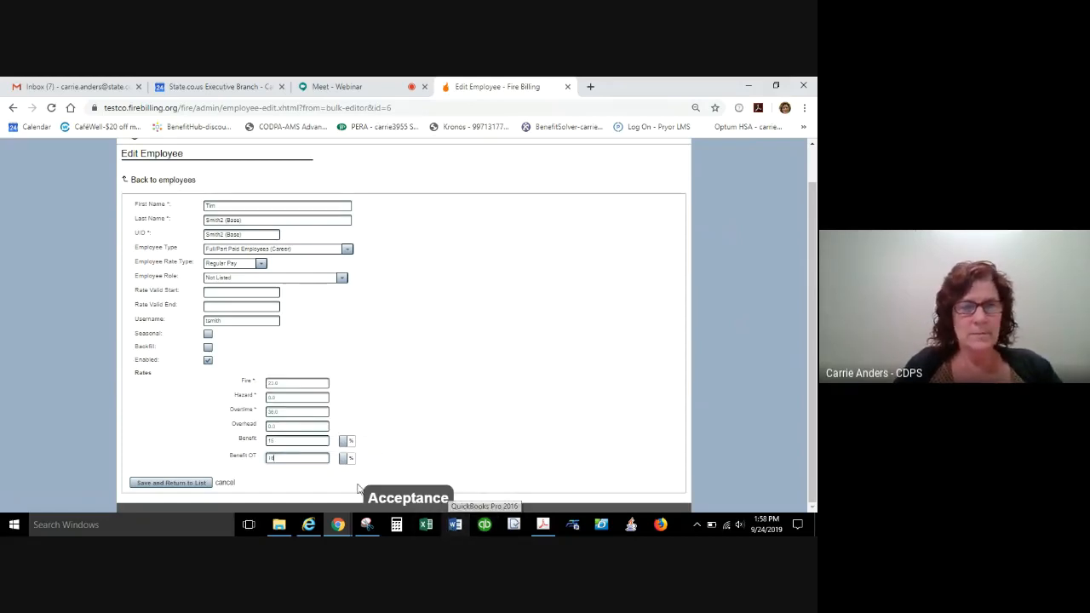
{"action": "left_click", "coordinate": [347, 441]}
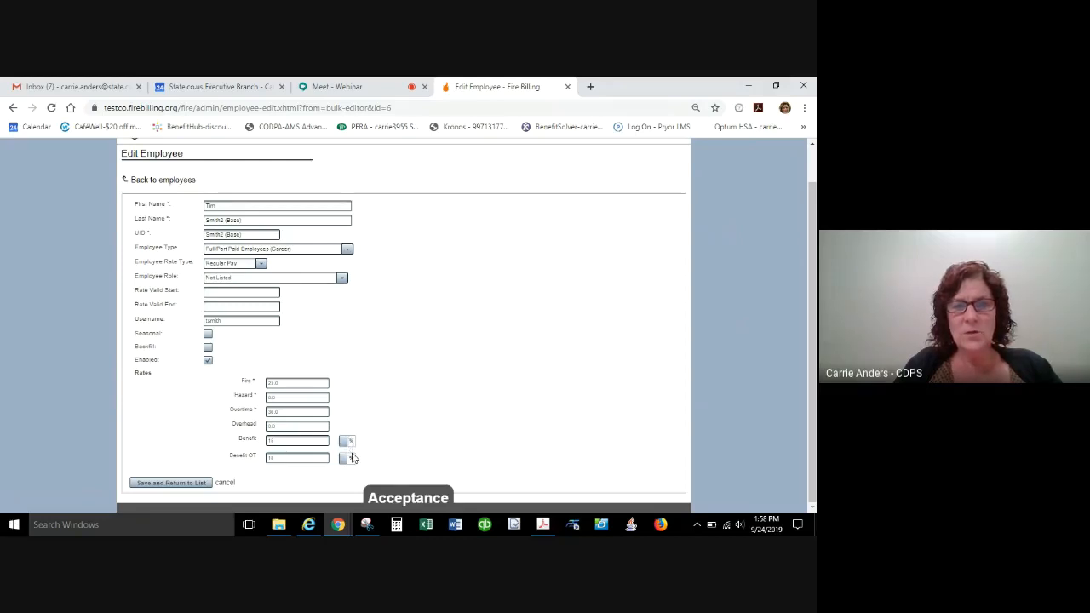
{"action": "left_click", "coordinate": [352, 462]}
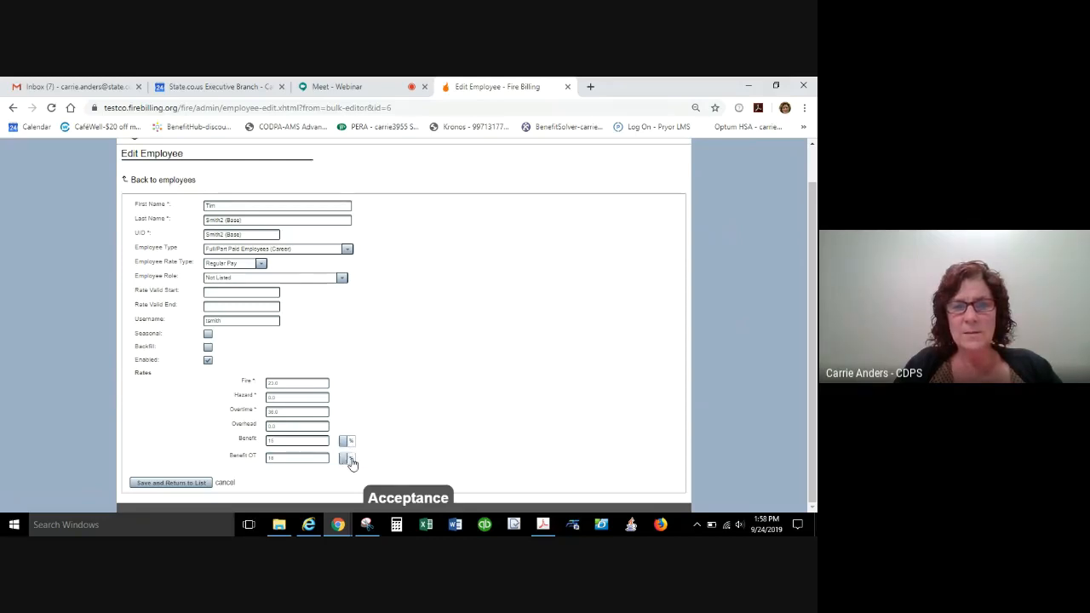
{"action": "left_click", "coordinate": [190, 484]}
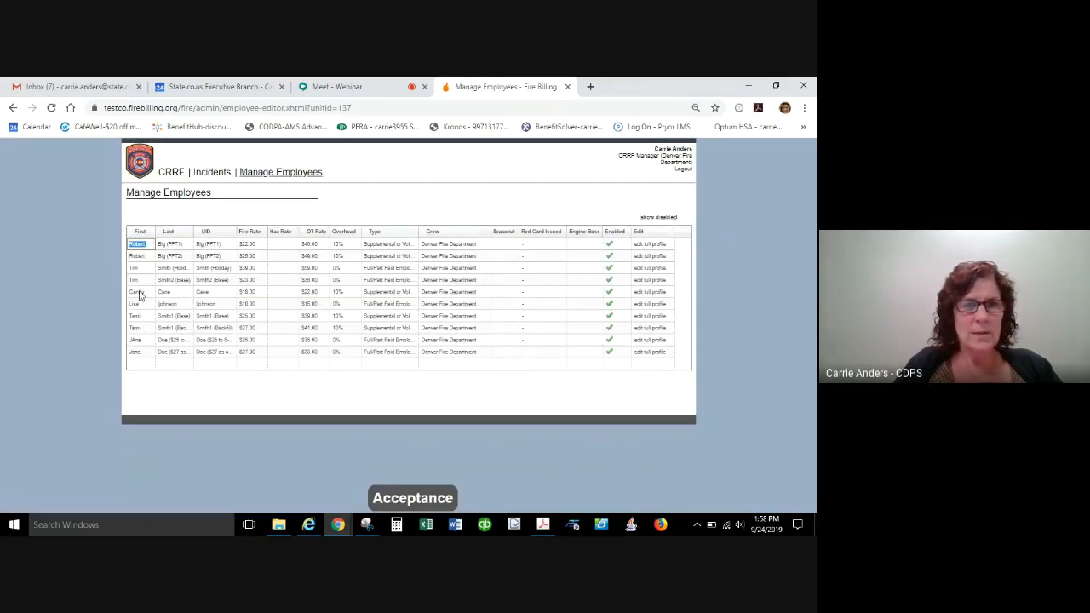
Compare the last names in the third and fourth rows, and go through the fourth employee's fields from UID to Crew.
{"action": "left_click", "coordinate": [170, 268]}
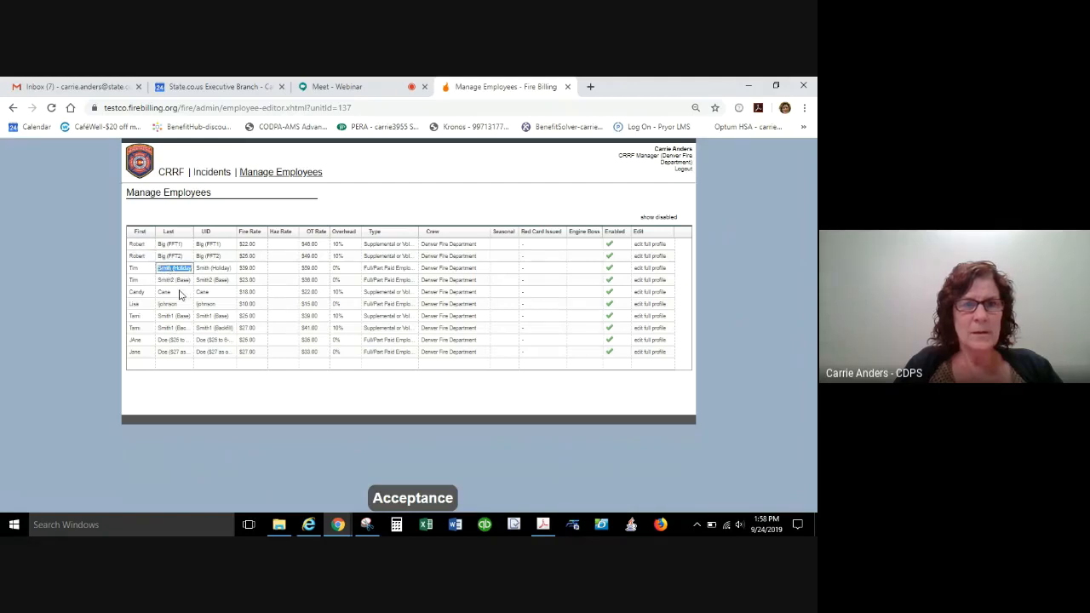
{"action": "left_click", "coordinate": [181, 280]}
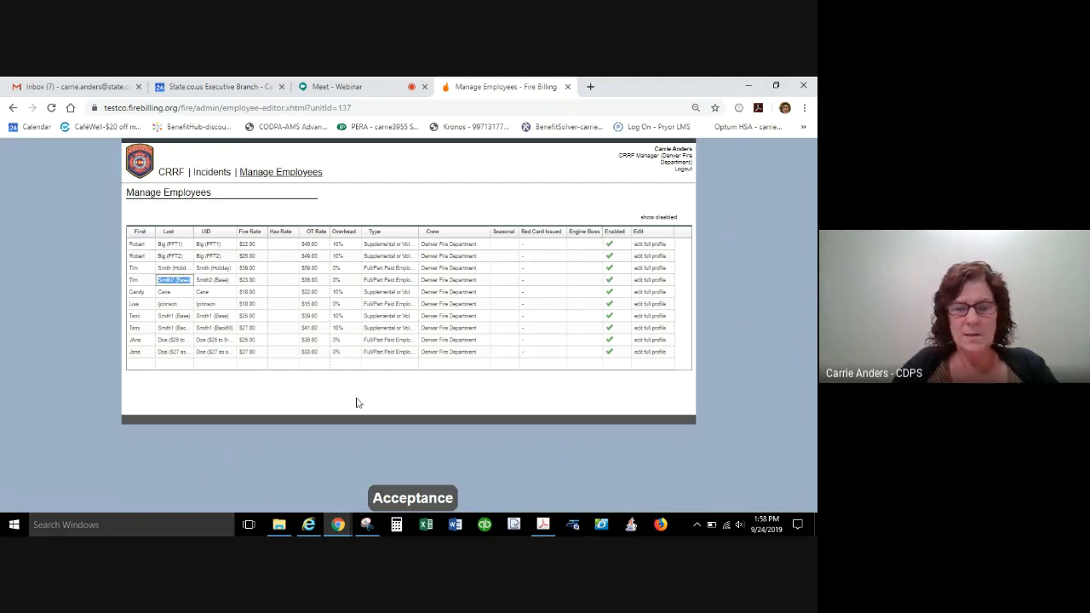
{"action": "left_click", "coordinate": [357, 399]}
{"action": "key", "text": "Tab"}
{"action": "key", "text": "Tab"}
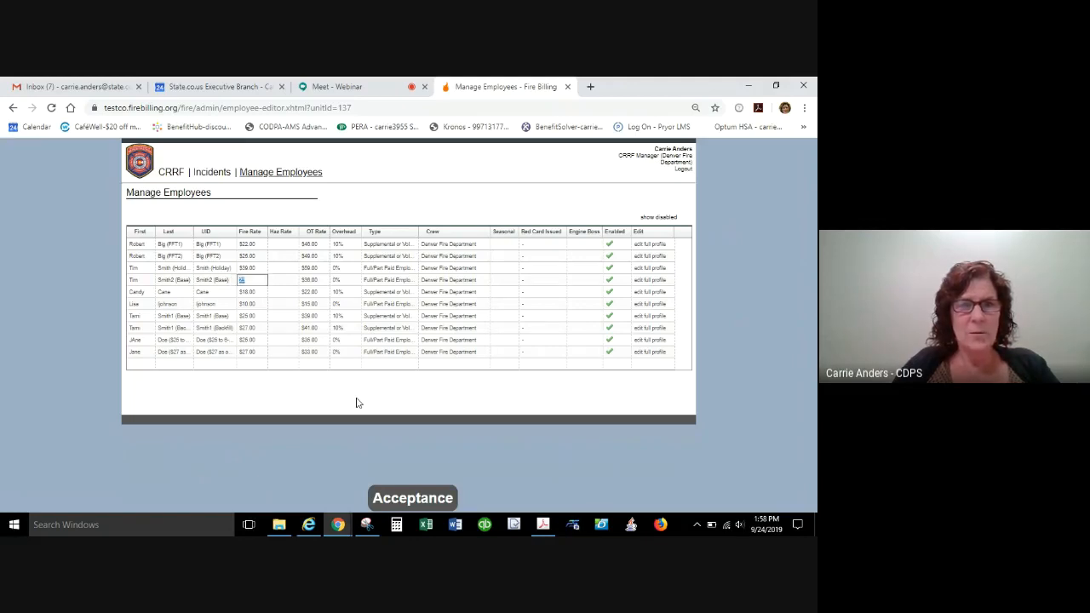
{"action": "key", "text": "Tab"}
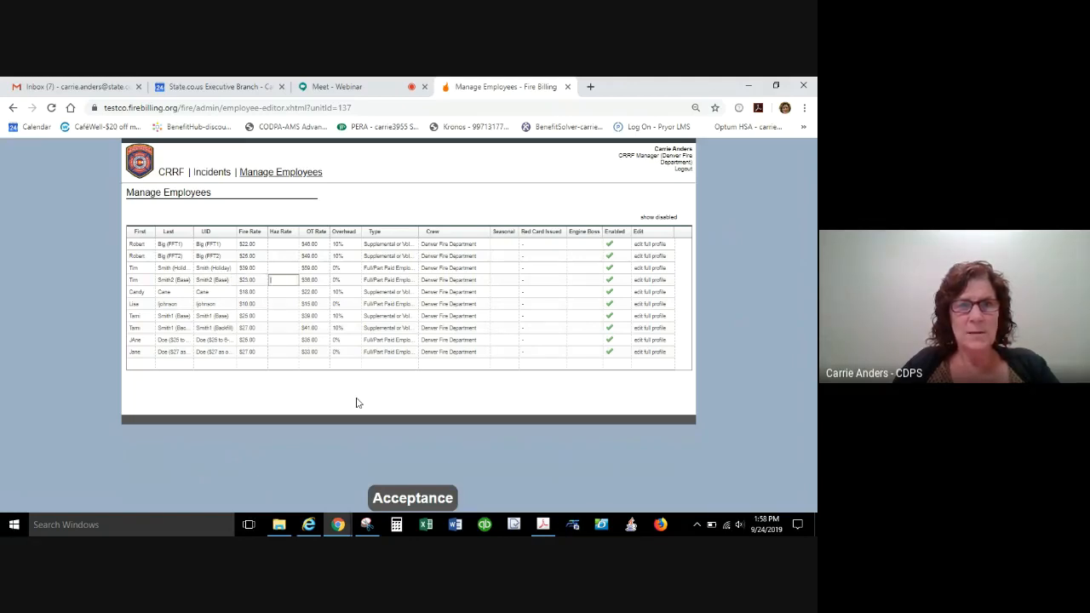
{"action": "key", "text": "Tab"}
{"action": "key", "text": "Tab"}
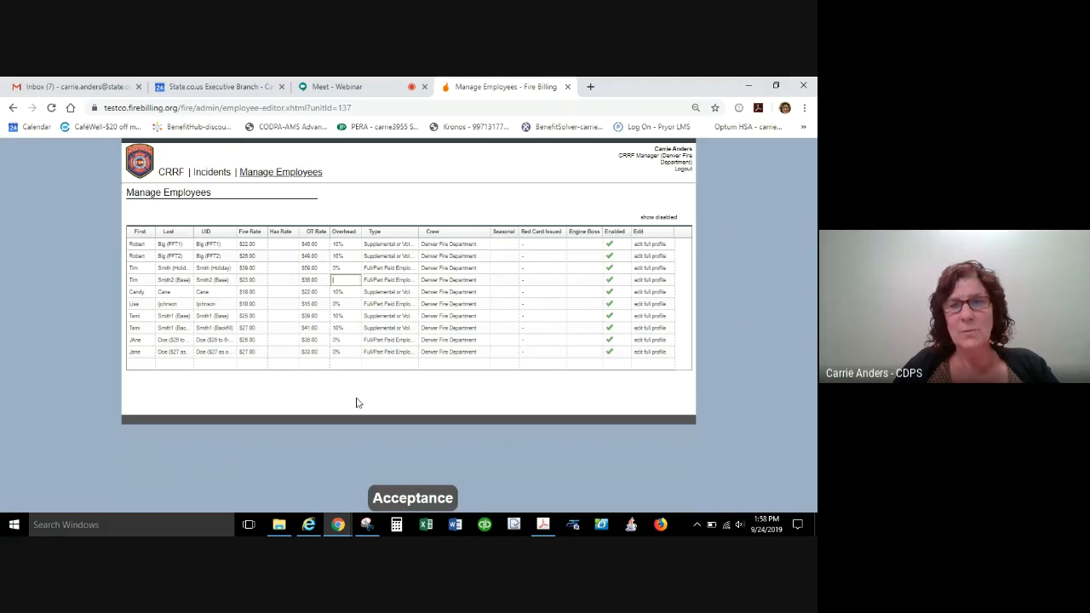
{"action": "key", "text": "Tab"}
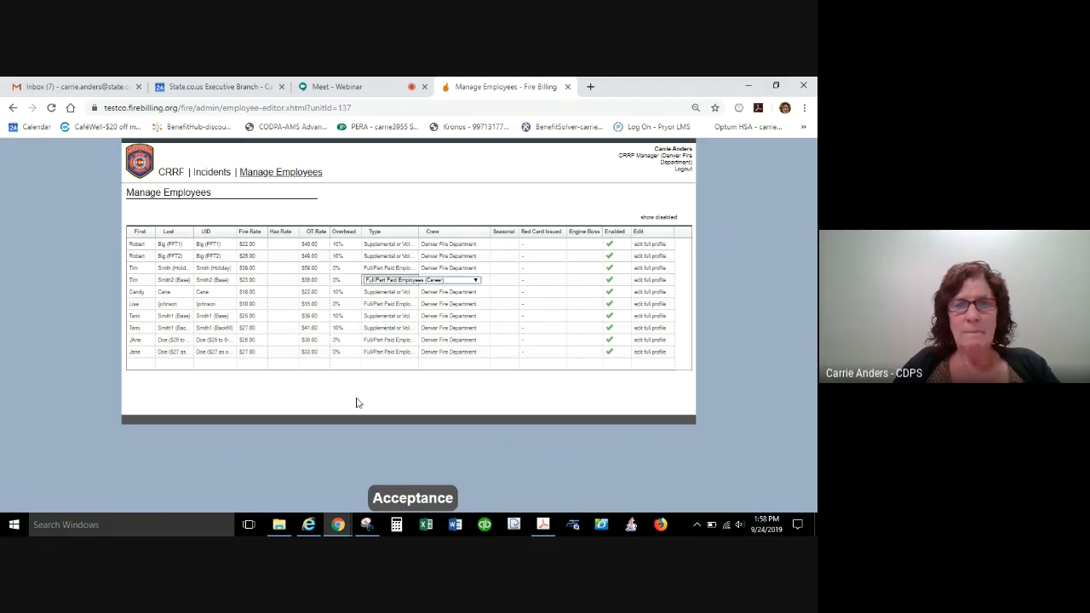
{"action": "key", "text": "Tab"}
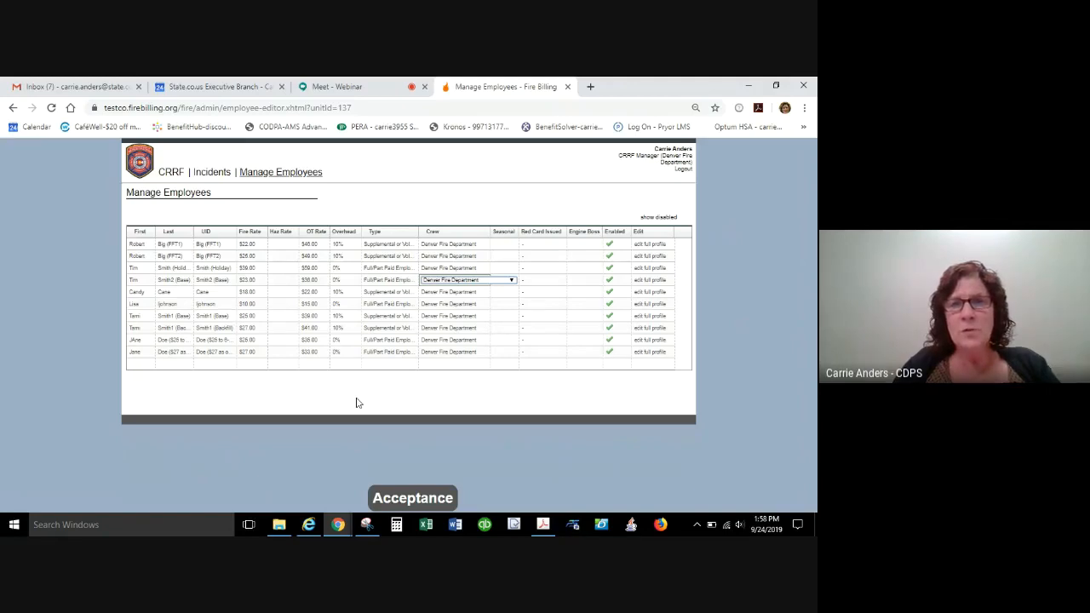
Add a new employee in the empty row with a first name, a last name and a UID matching the last name.
{"action": "left_click", "coordinate": [142, 365]}
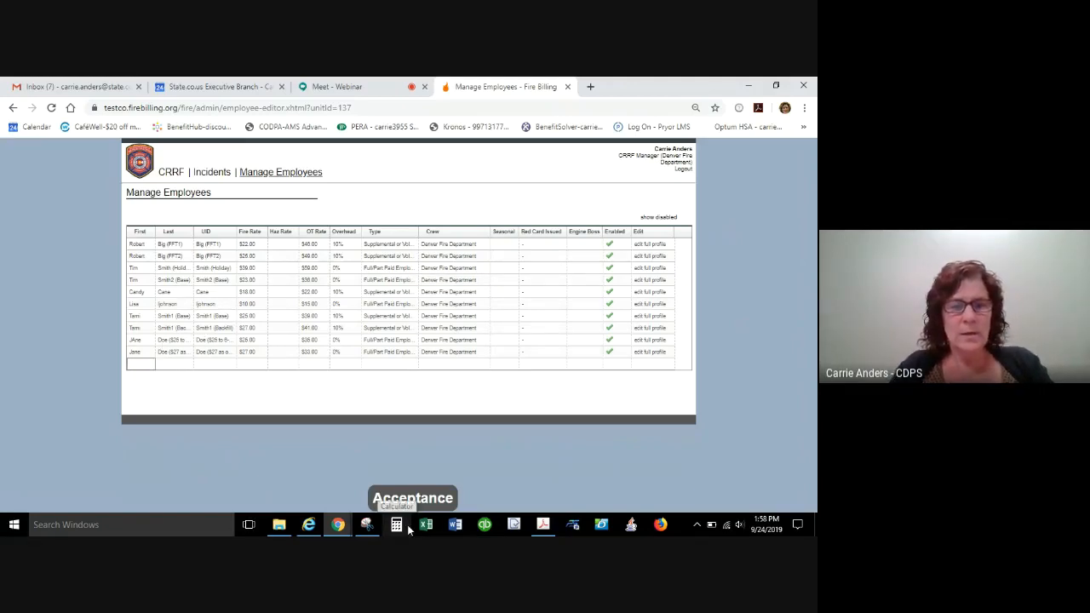
{"action": "type", "text": "Jill"}
{"action": "key", "text": "Tab"}
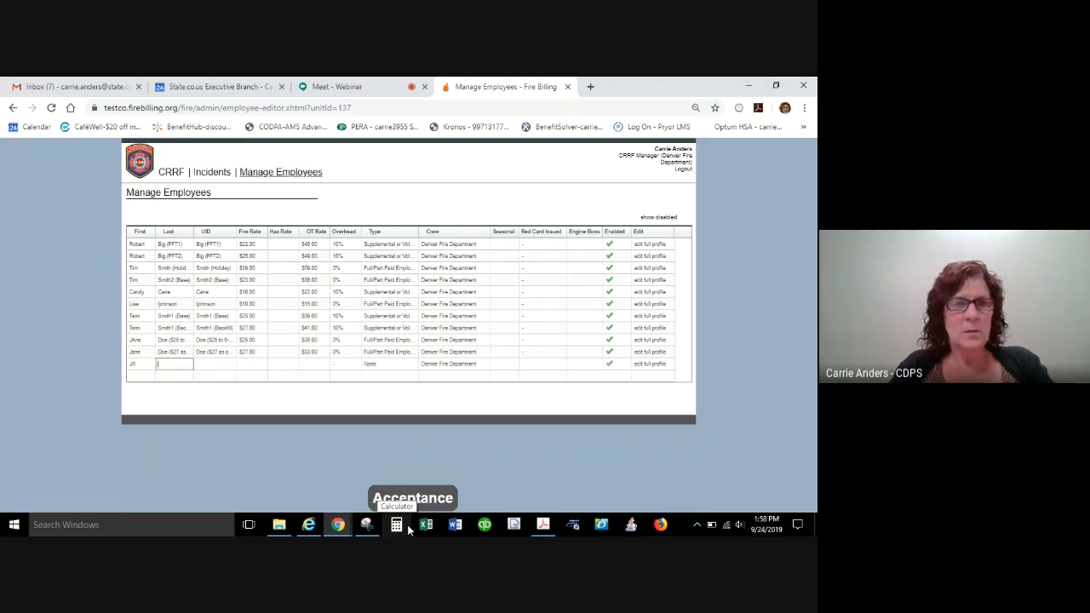
{"action": "type", "text": "Jilley"}
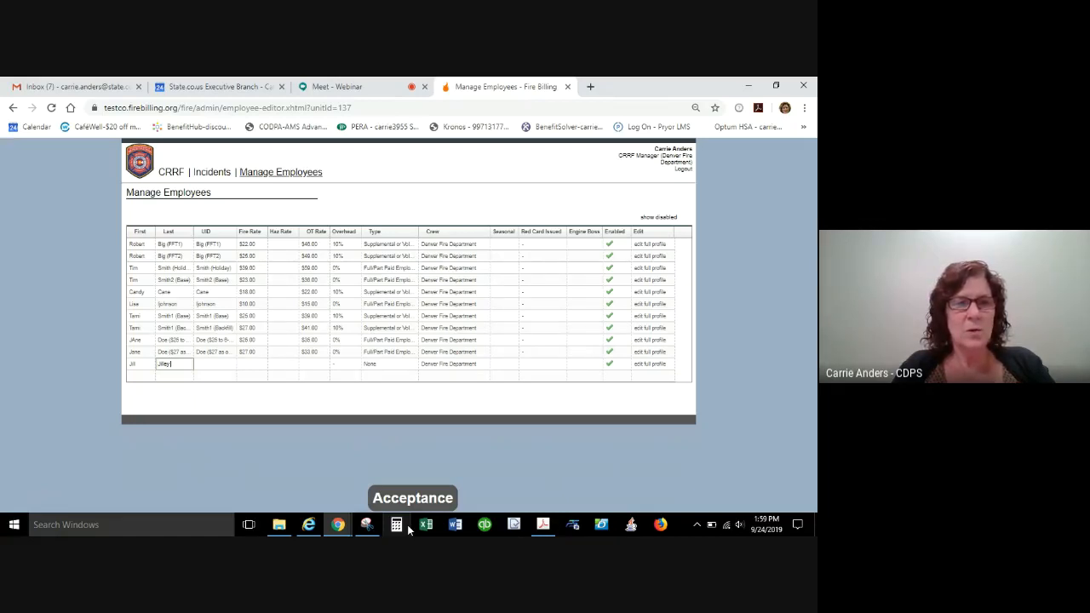
{"action": "key", "text": "Tab"}
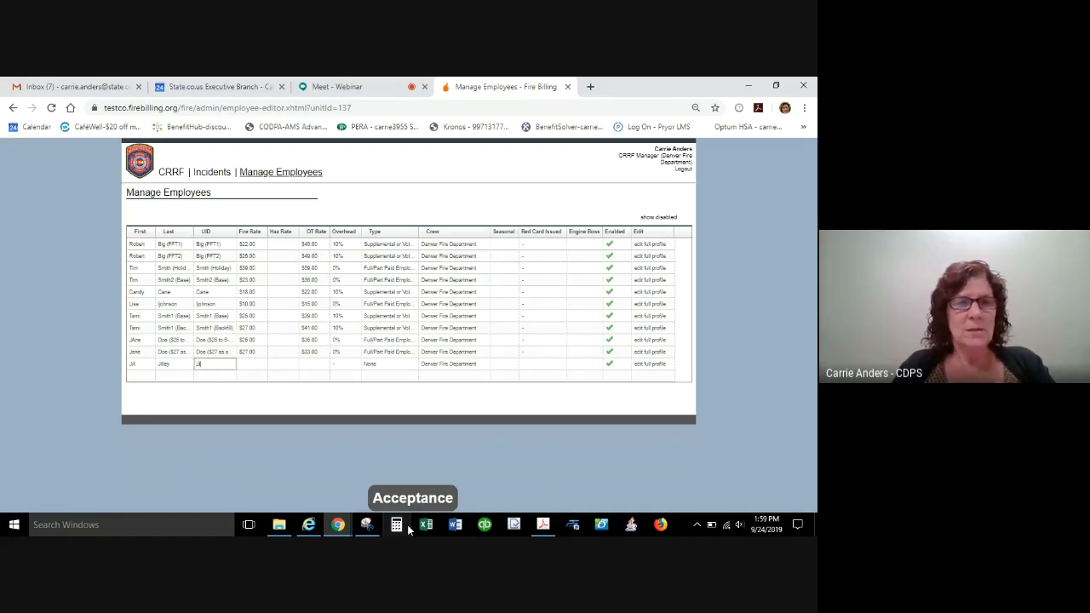
{"action": "type", "text": "Jilley"}
{"action": "key", "text": "Tab"}
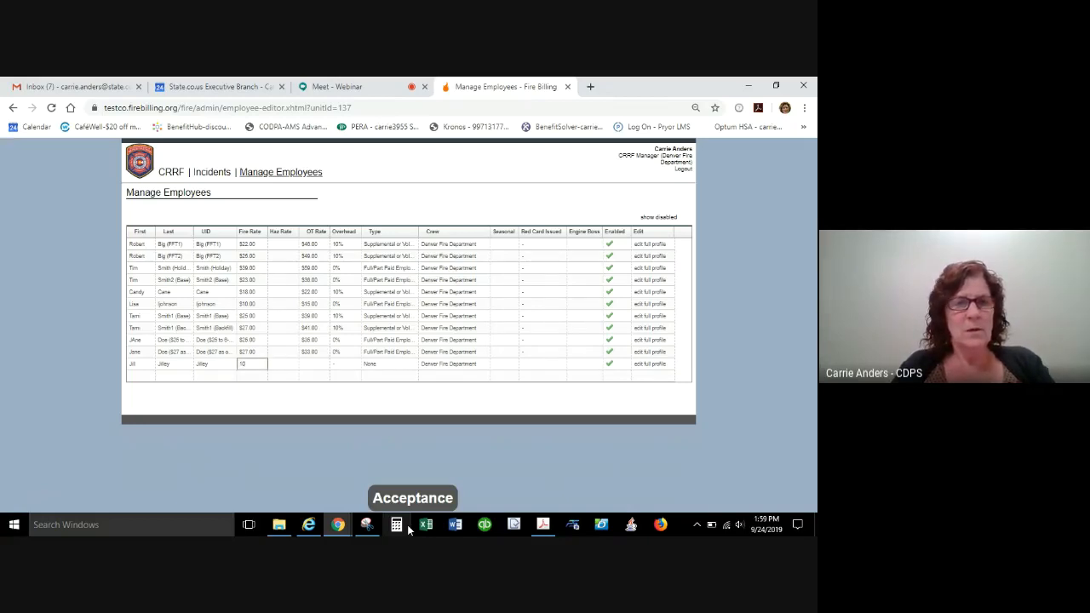
Give the new employee a Fire Rate of 10, OT Rate of 12, Overhead of 0 and type Full/Part Paid Employees (Career).
{"action": "key", "text": "Tab"}
{"action": "key", "text": "Tab"}
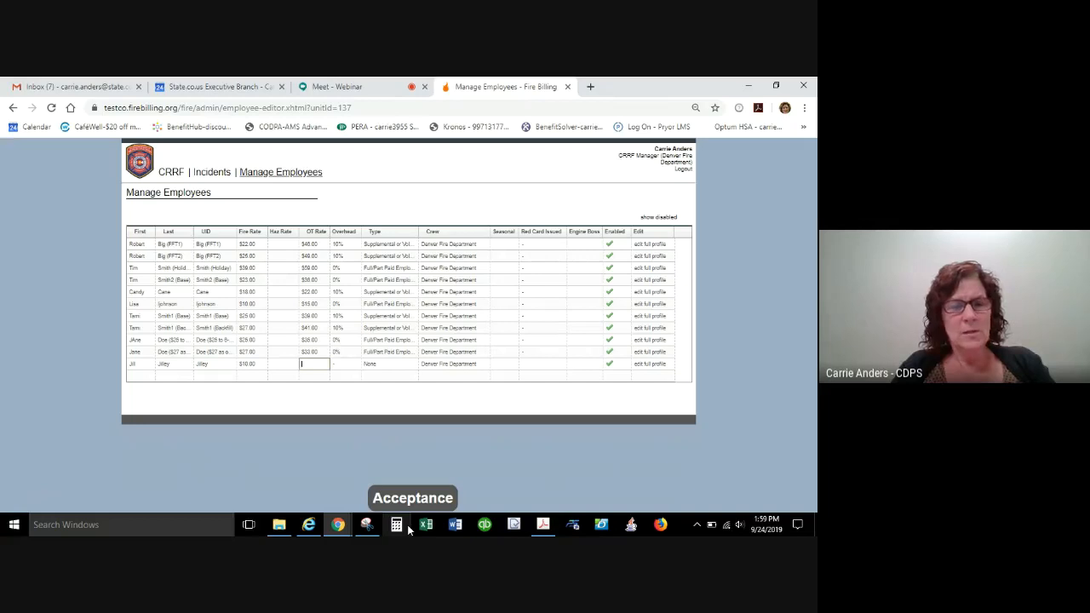
{"action": "type", "text": "12"}
{"action": "key", "text": "Tab"}
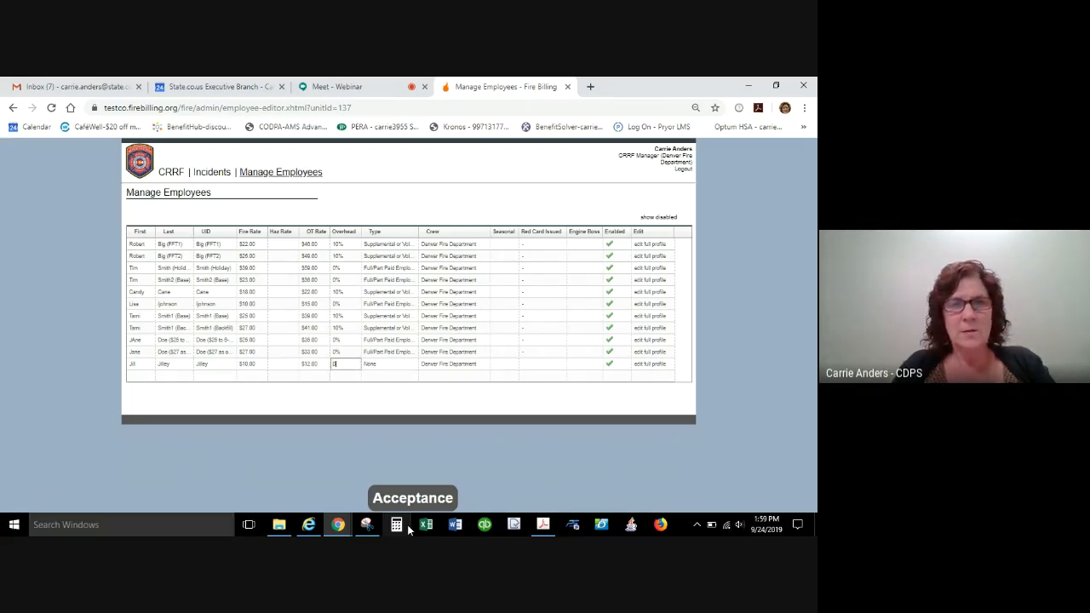
{"action": "key", "text": "Tab"}
{"action": "key", "text": "Down"}
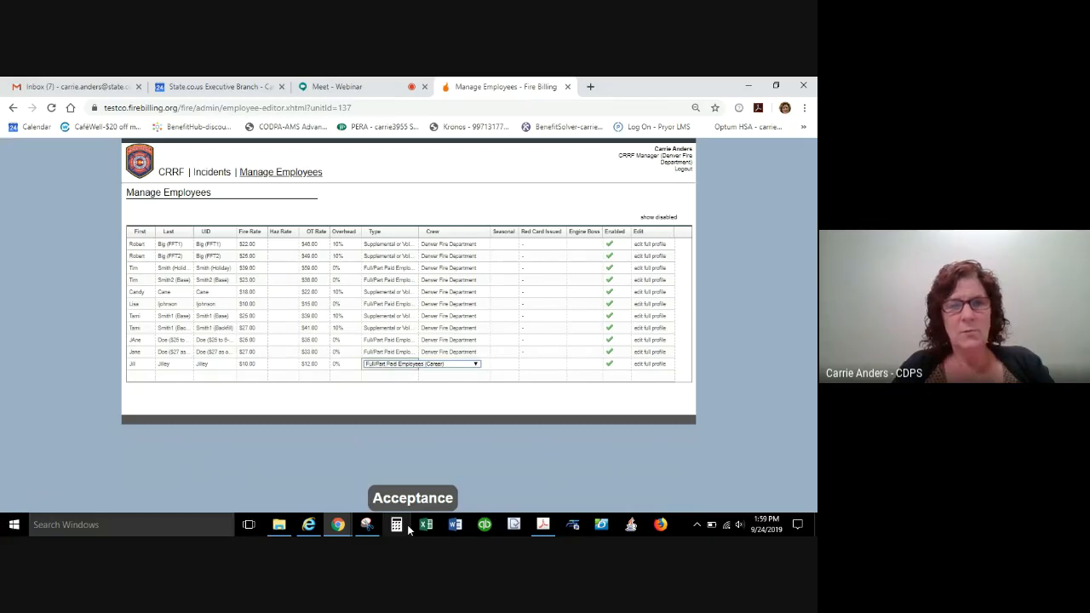
Go through the new employee's fields from Crew to Enabled, switching Enabled off and back on.
{"action": "key", "text": "Tab"}
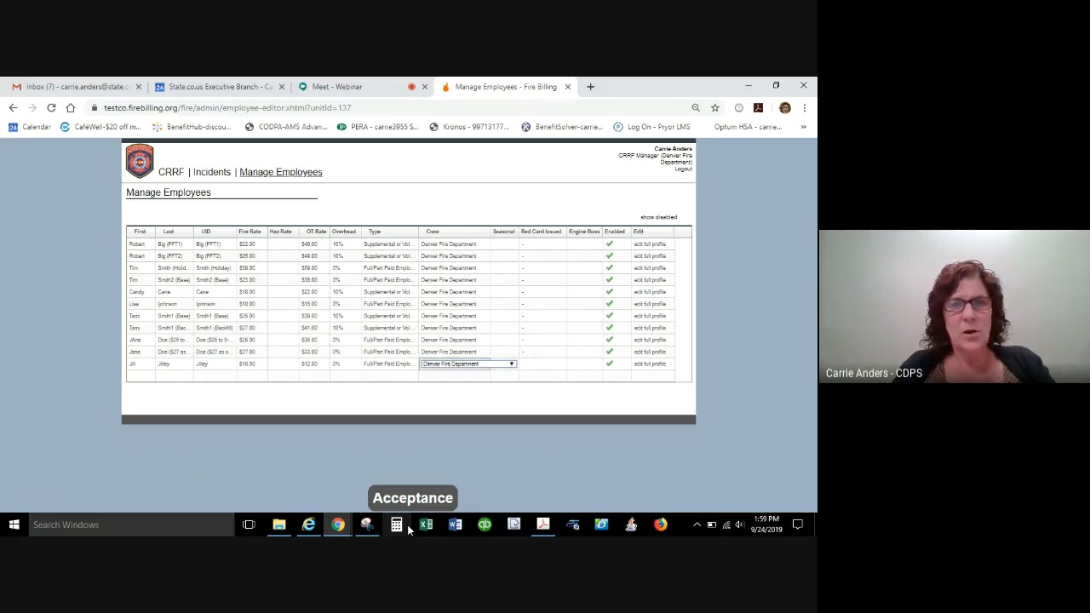
{"action": "key", "text": "Tab"}
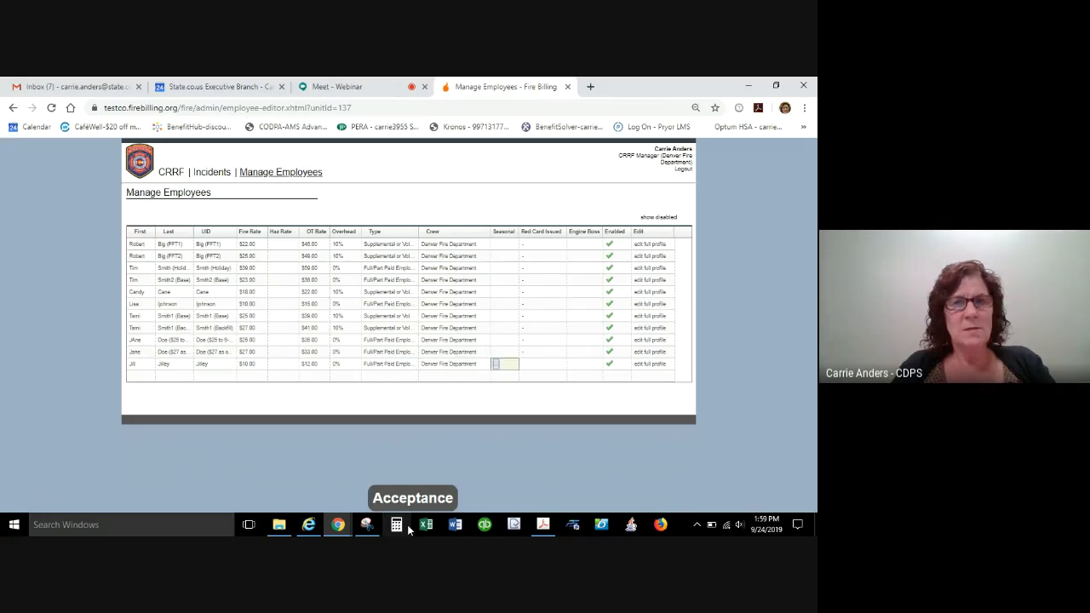
{"action": "key", "text": "Tab"}
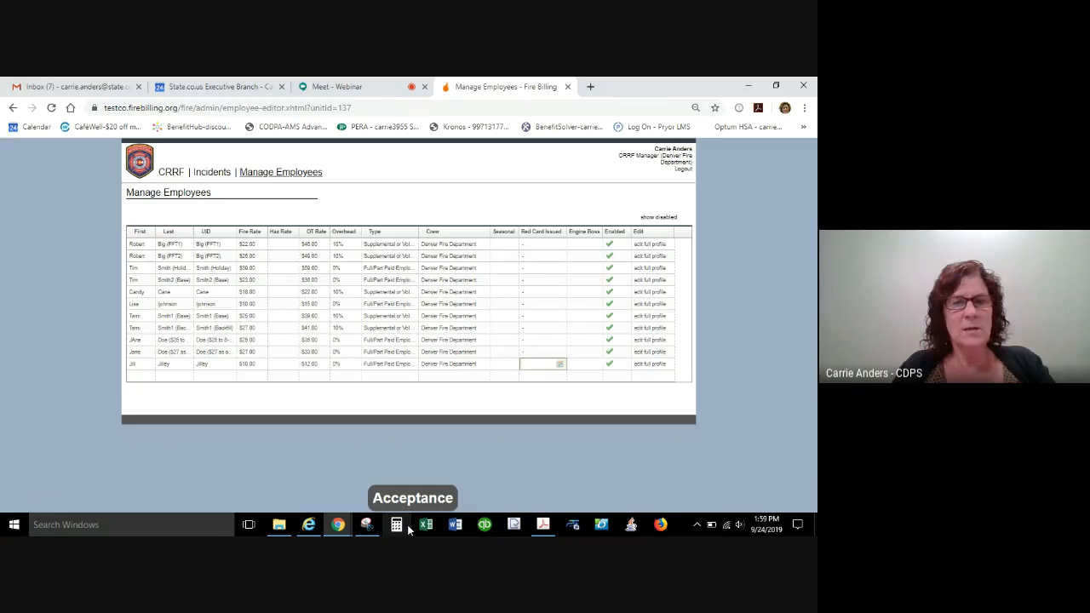
{"action": "key", "text": "Tab"}
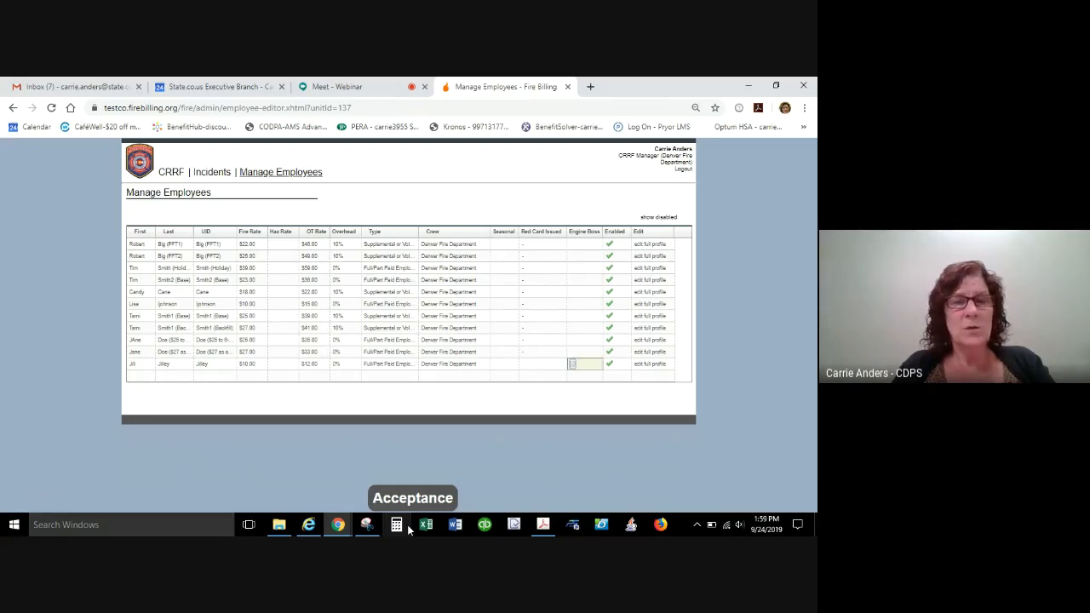
{"action": "key", "text": "Tab"}
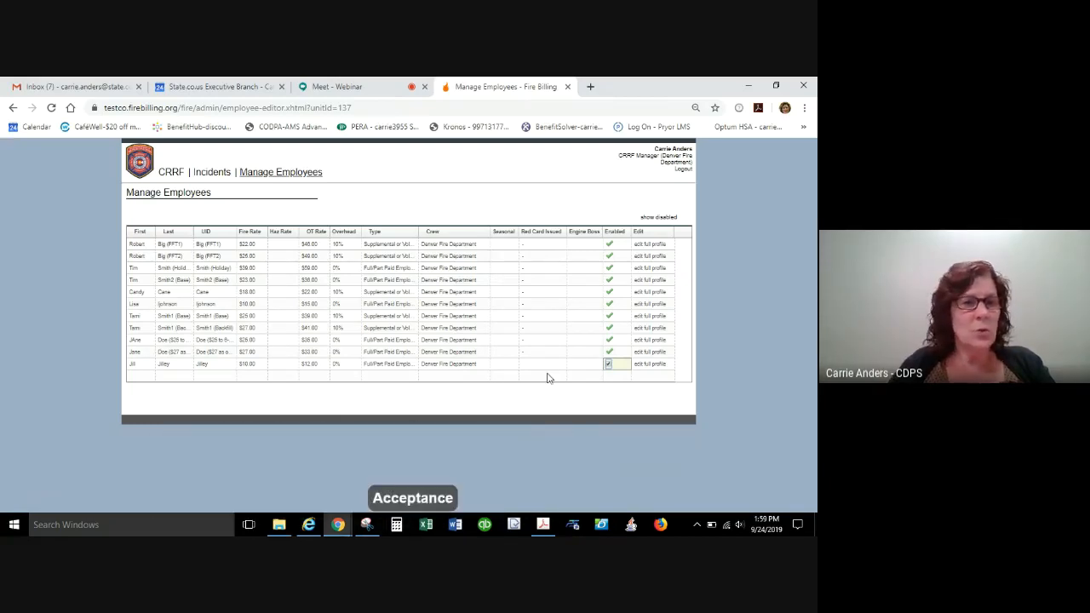
{"action": "left_click", "coordinate": [608, 365]}
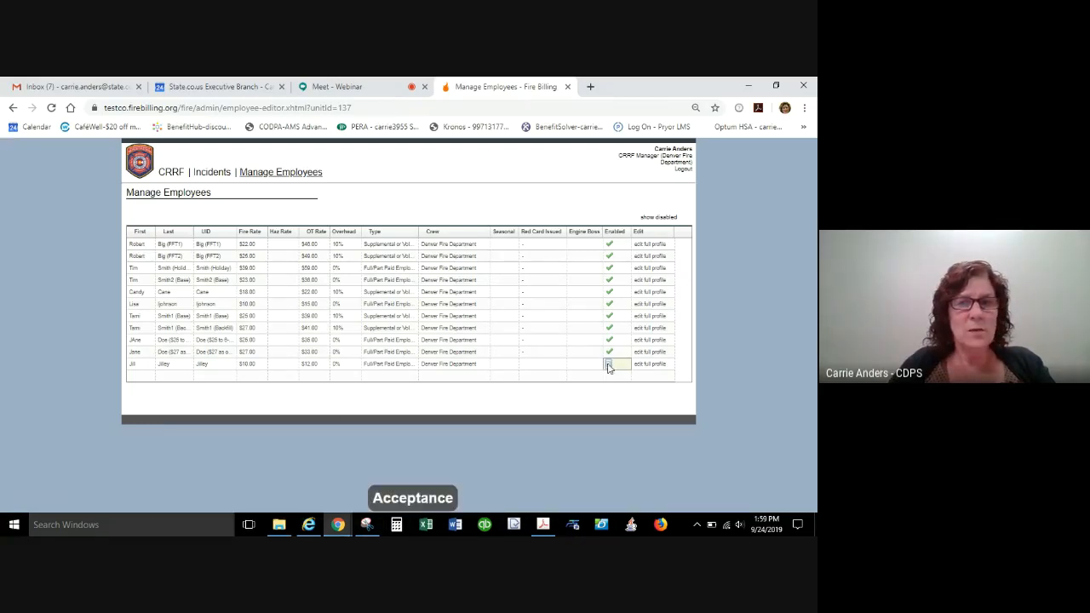
{"action": "left_click", "coordinate": [608, 365]}
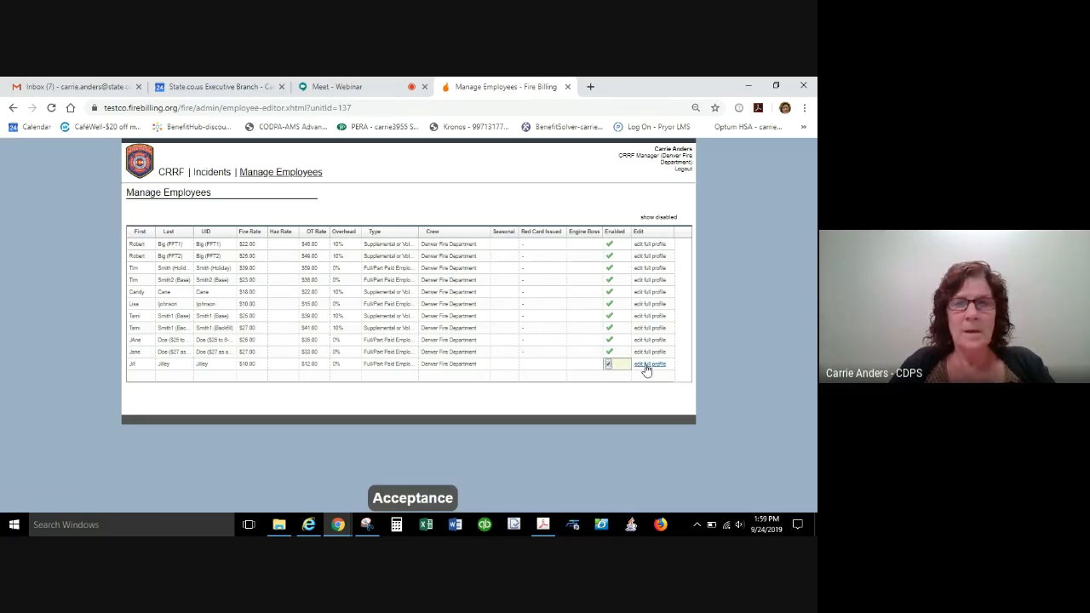
Open the new employee's full profile, try Special Pay as the rate type and set it back to Regular Pay.
{"action": "left_click", "coordinate": [649, 364]}
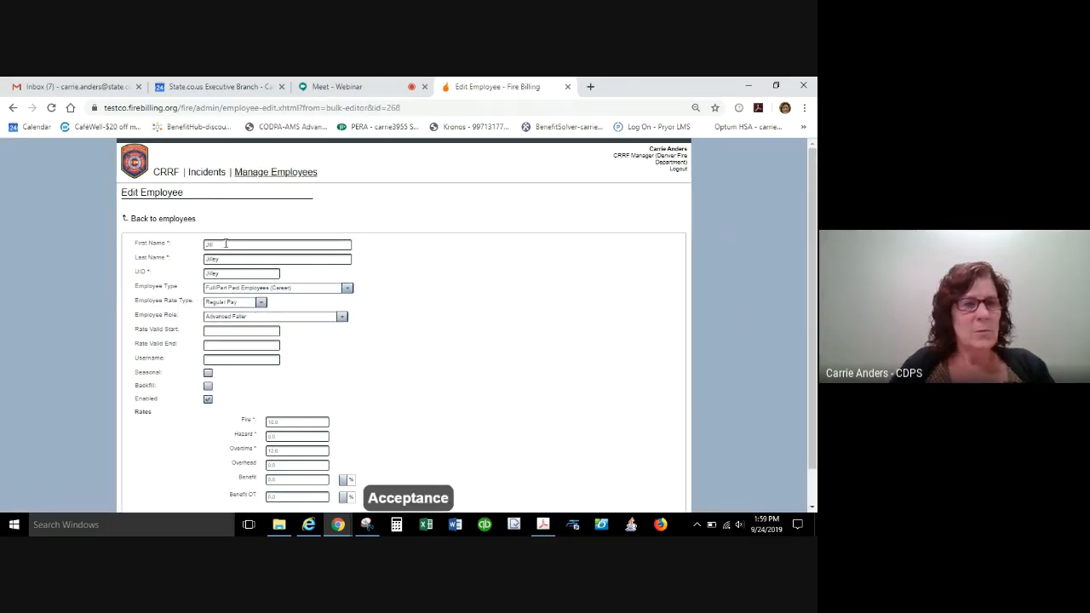
{"action": "left_click", "coordinate": [245, 310]}
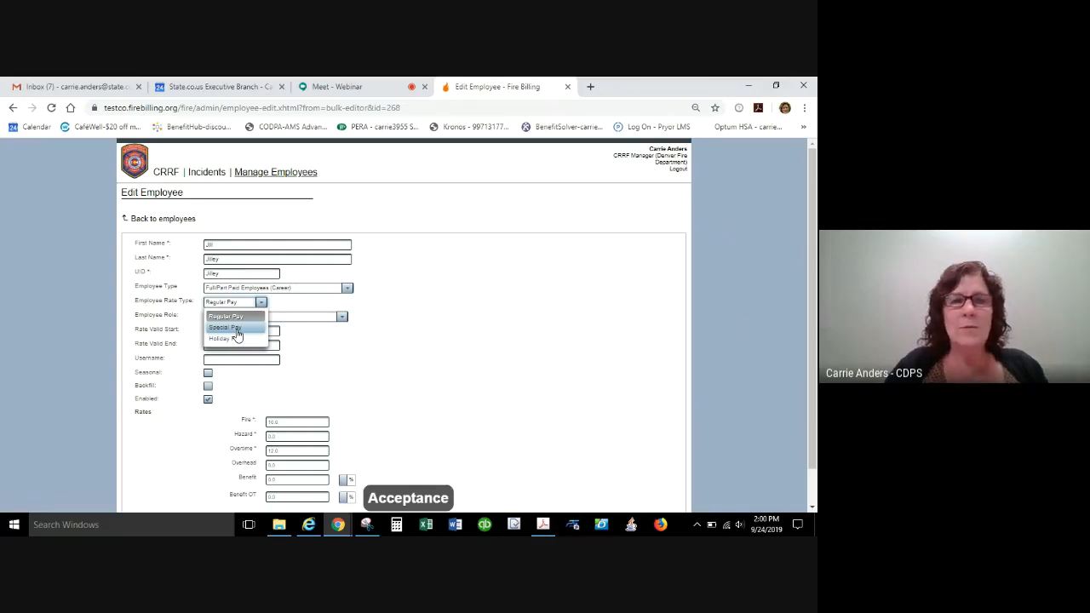
{"action": "left_click", "coordinate": [236, 330]}
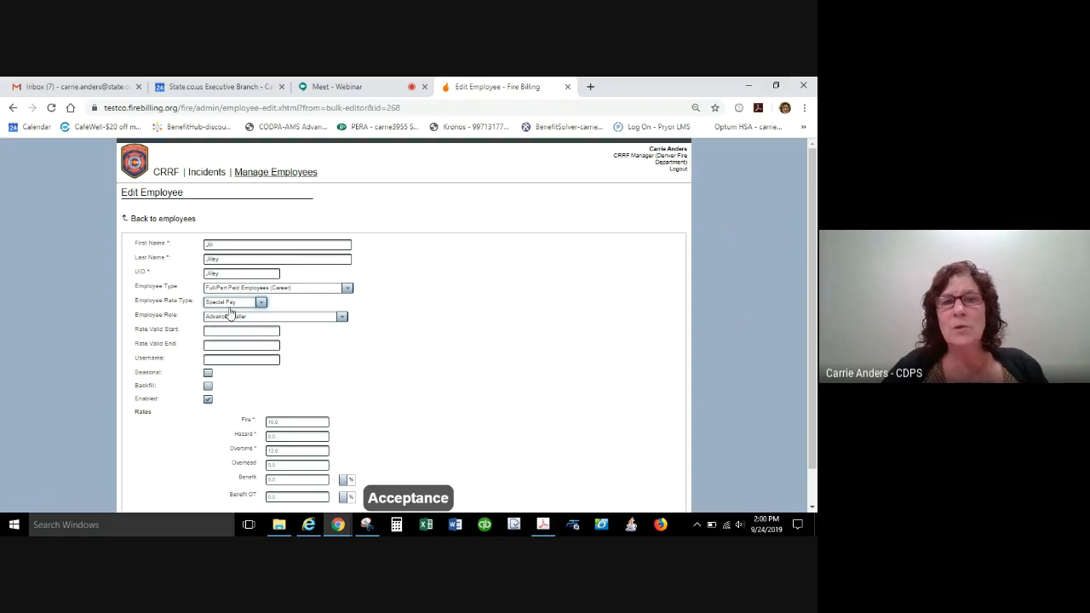
{"action": "left_click", "coordinate": [236, 303]}
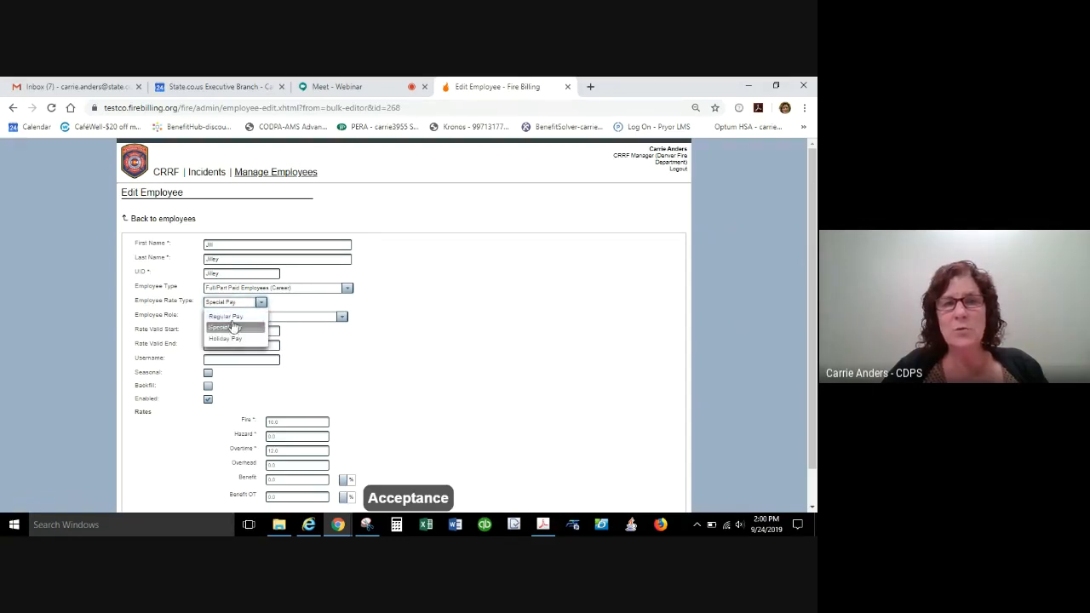
{"action": "left_click", "coordinate": [227, 316]}
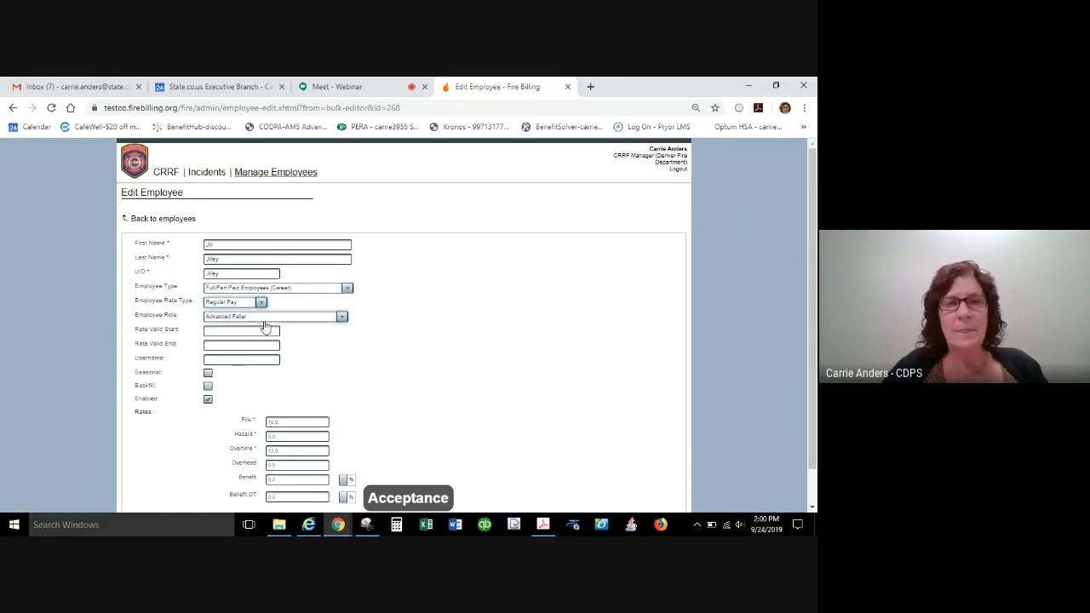
Set the employee role to Not Listed.
{"action": "left_click", "coordinate": [268, 318]}
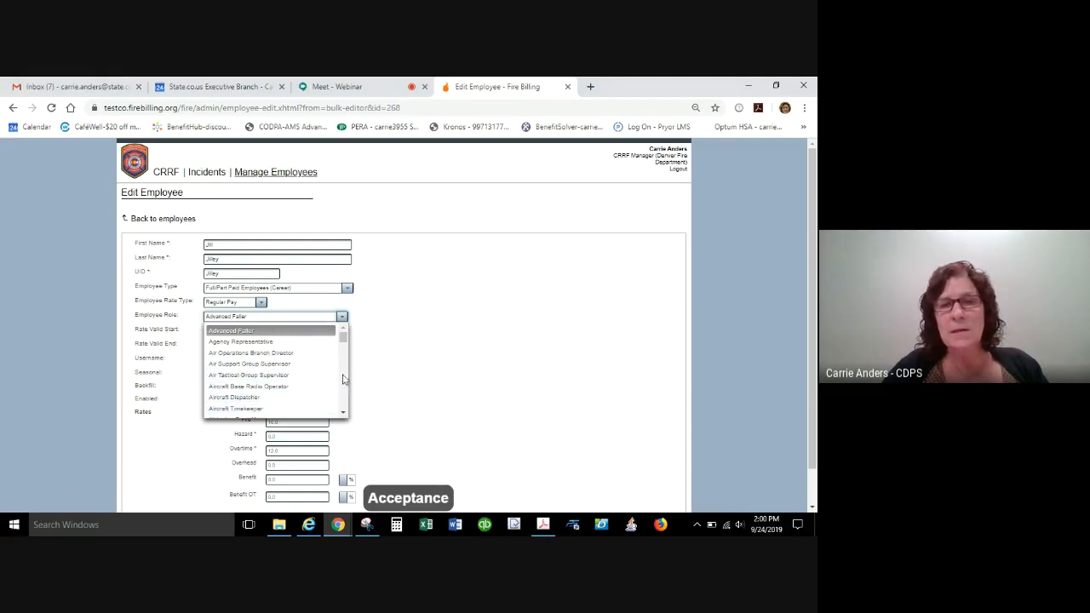
{"action": "left_click_drag", "start_coordinate": [341, 343], "coordinate": [343, 406]}
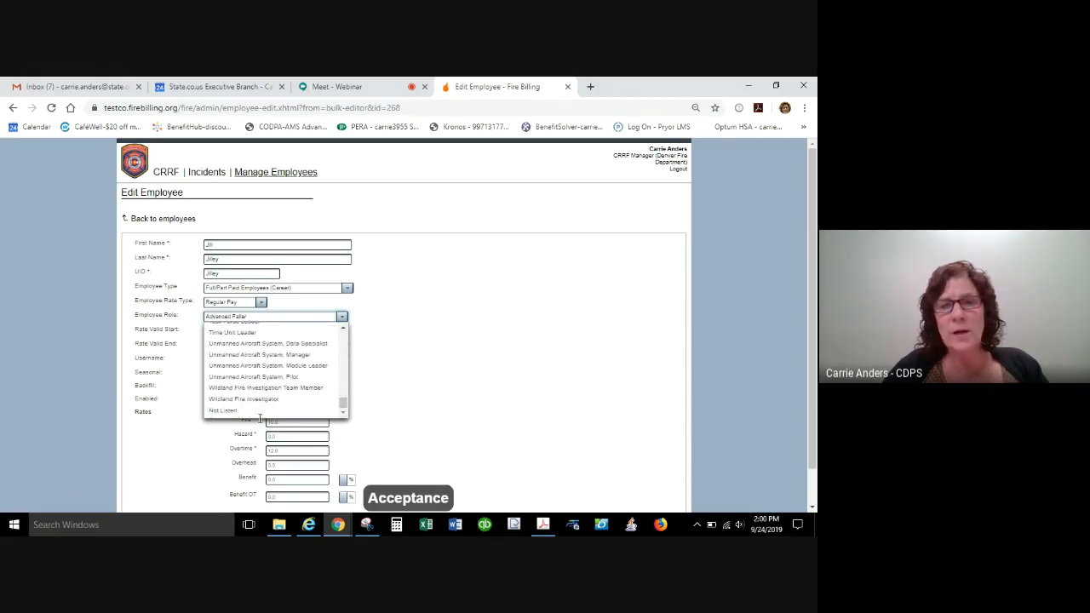
{"action": "left_click", "coordinate": [221, 411]}
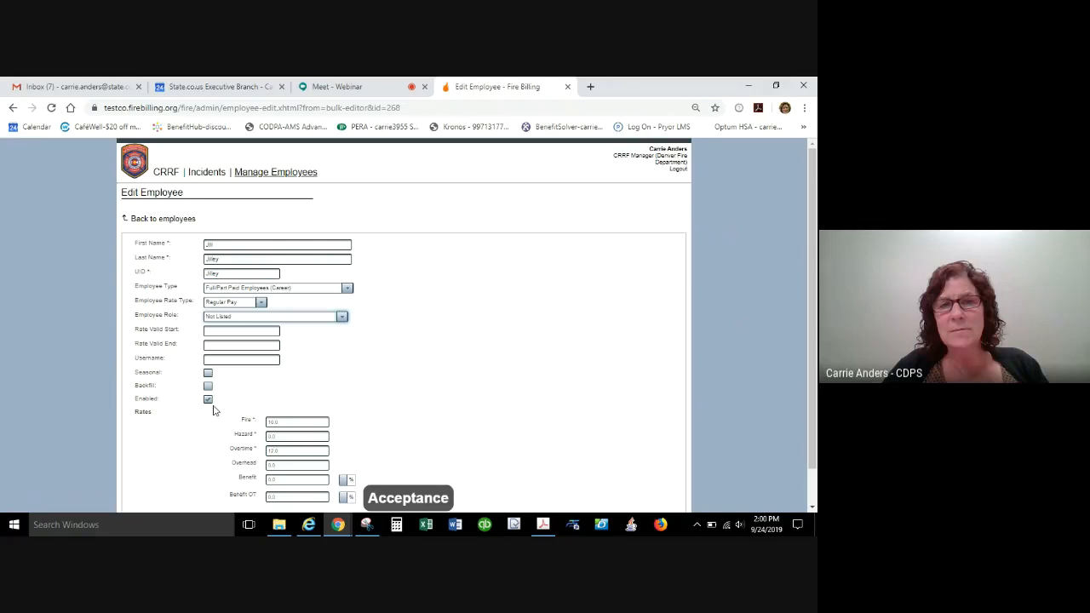
Try Time Unit Leader and Wildland Fire Investigator as the employee role, and return it to Not Listed.
{"action": "left_click", "coordinate": [242, 317]}
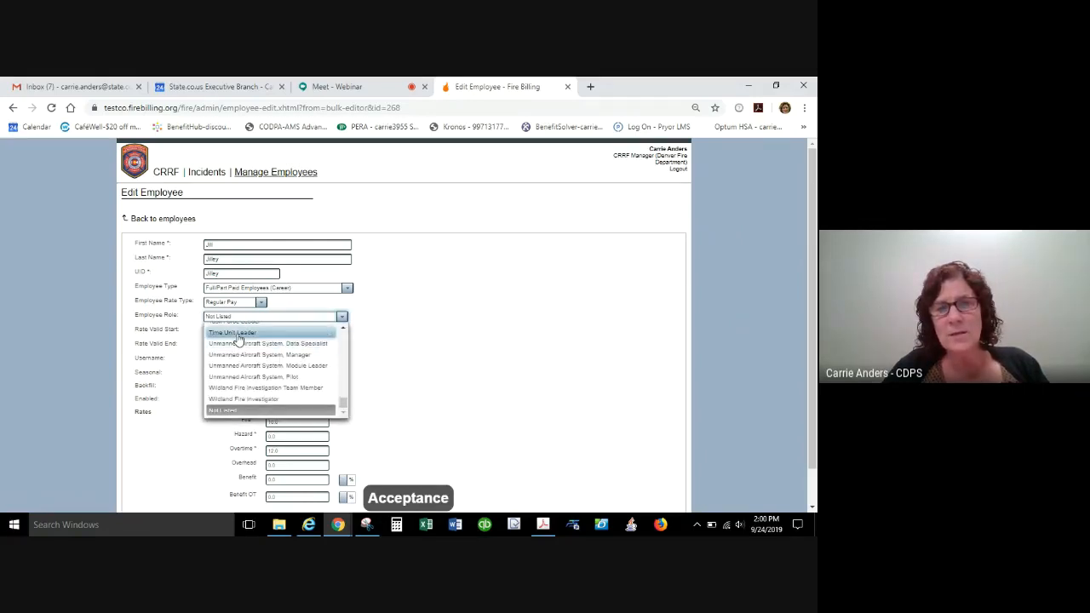
{"action": "left_click", "coordinate": [238, 340]}
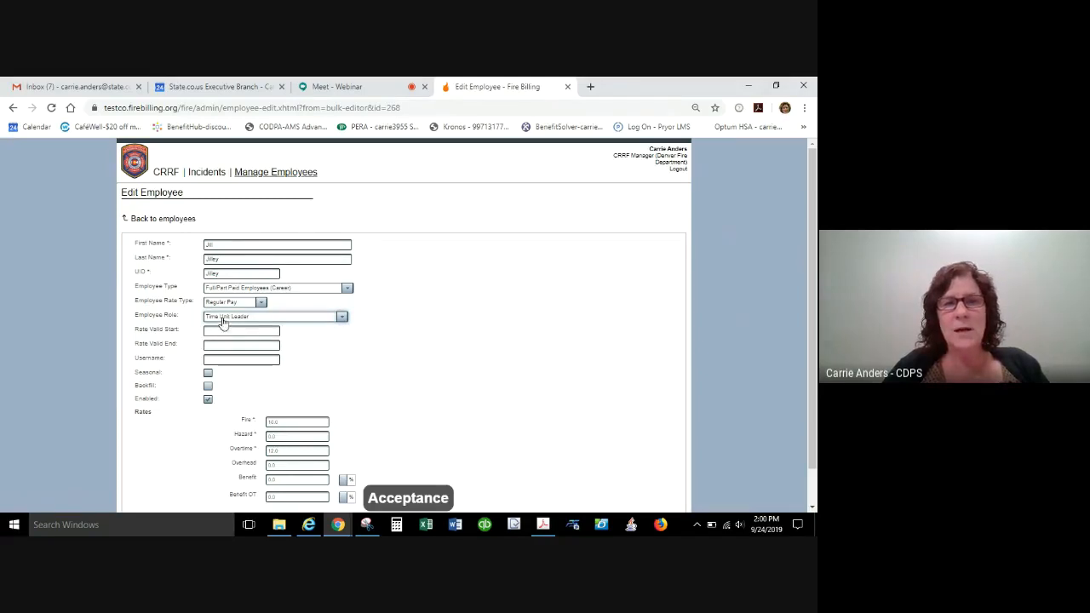
{"action": "left_click", "coordinate": [246, 319]}
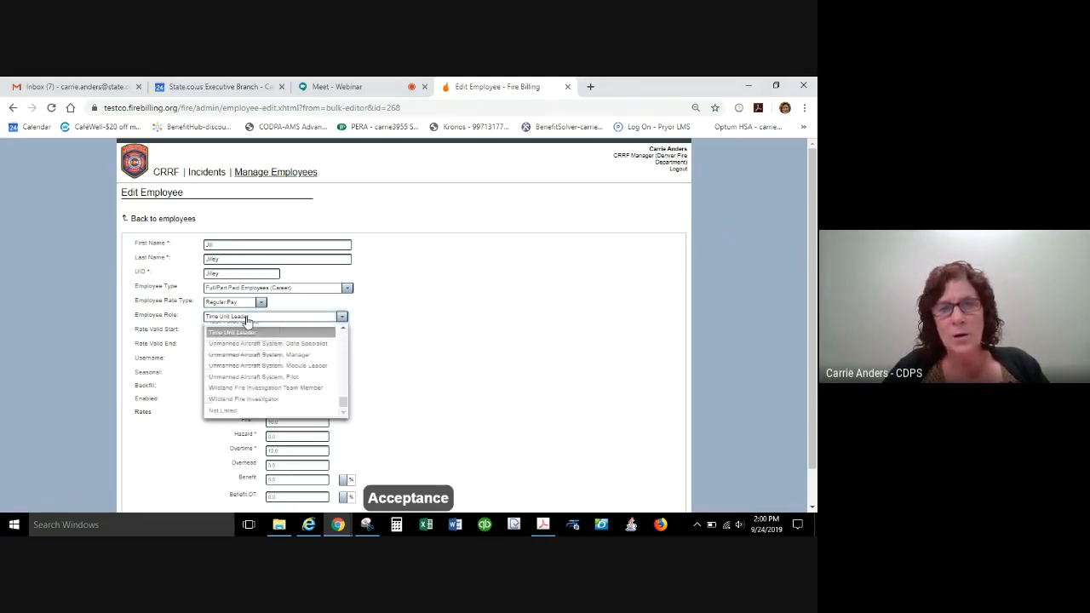
{"action": "left_click", "coordinate": [242, 400]}
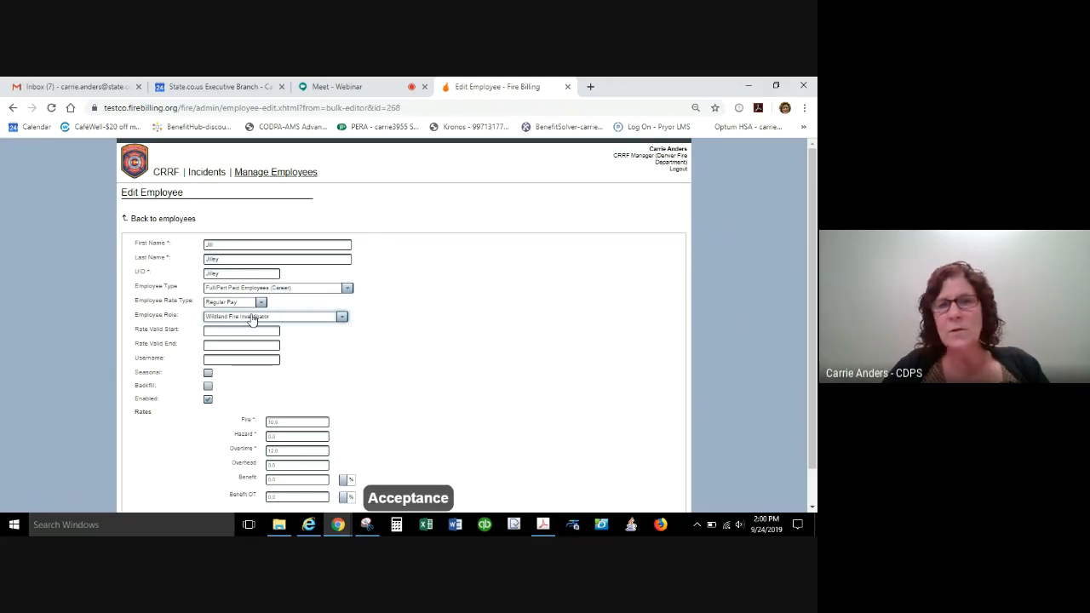
{"action": "left_click", "coordinate": [254, 318]}
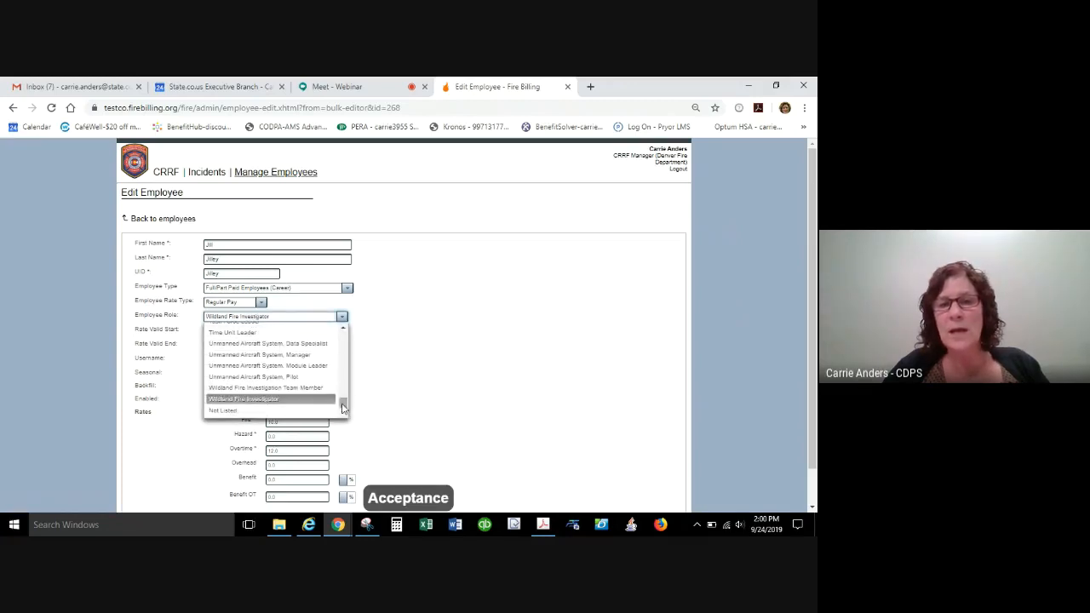
{"action": "left_click", "coordinate": [253, 412]}
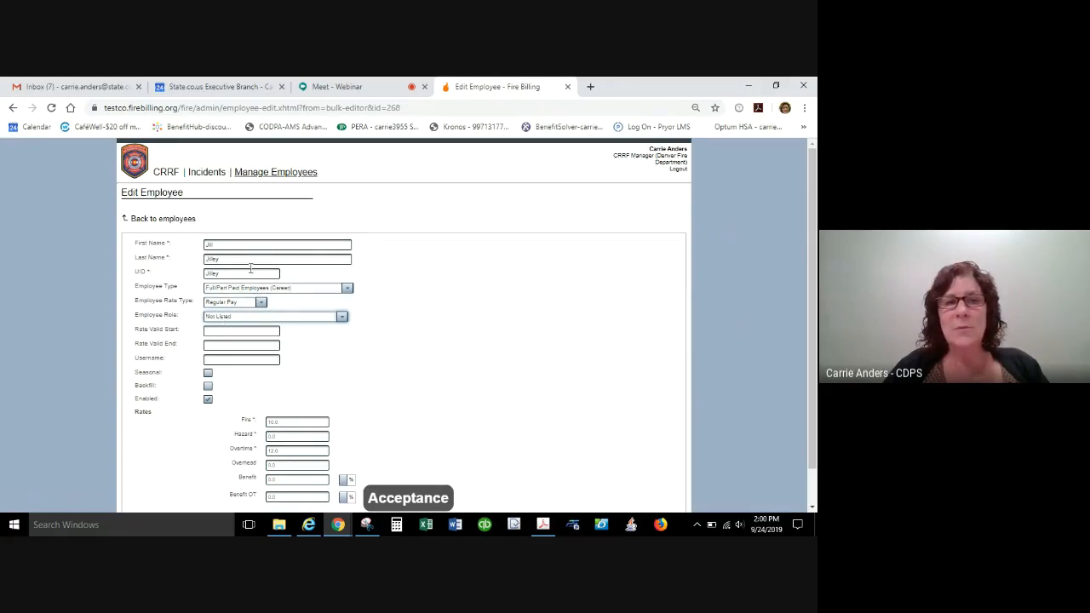
Look at the date pickers for Rate Valid Start and Rate Valid End without choosing a date.
{"action": "left_click", "coordinate": [214, 332]}
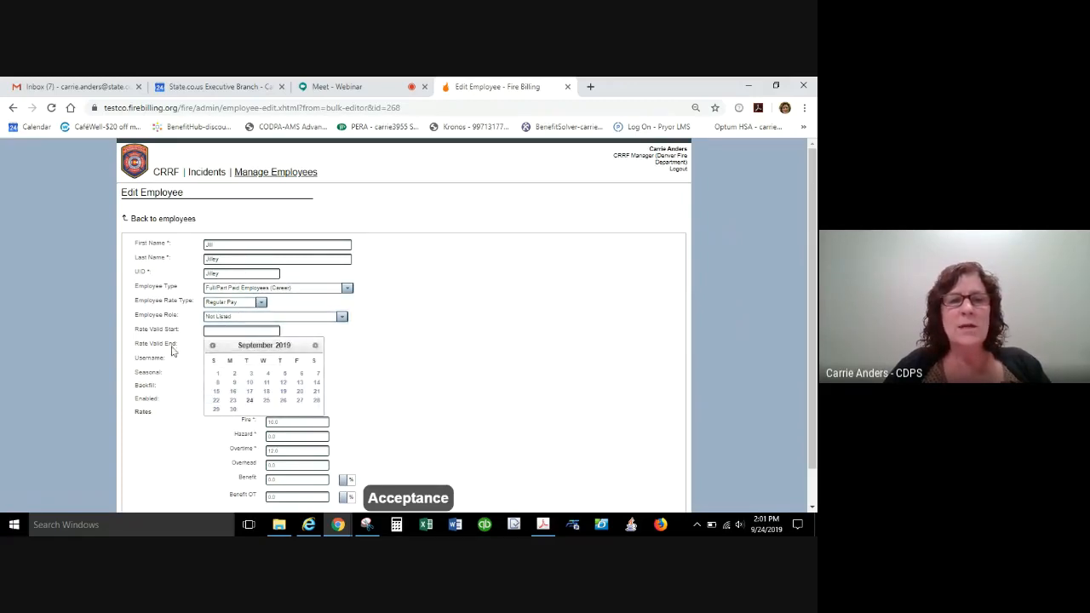
{"action": "left_click", "coordinate": [357, 339]}
{"action": "left_click", "coordinate": [253, 345]}
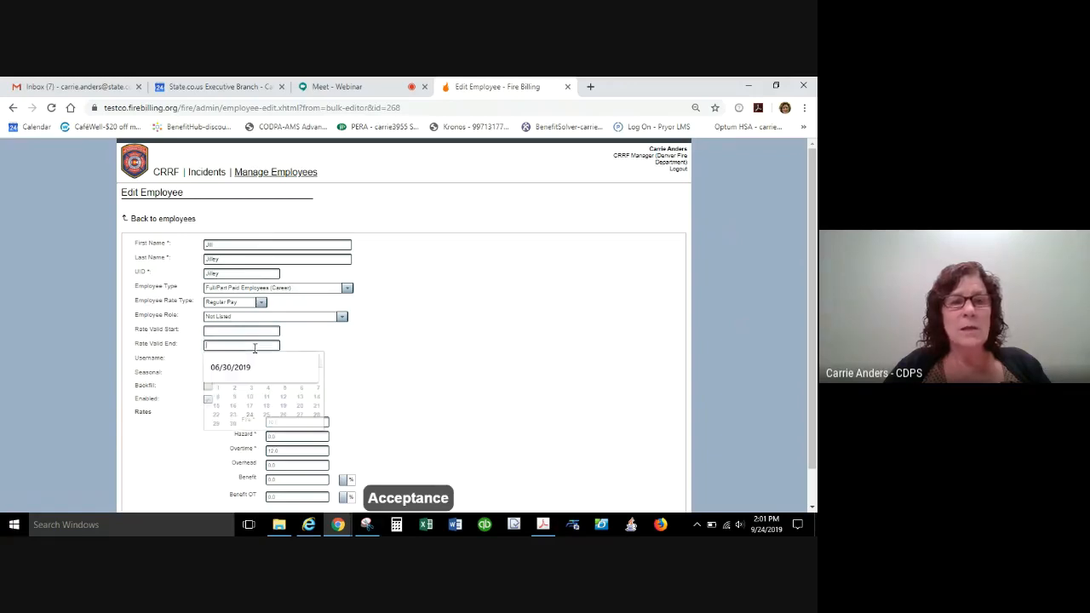
{"action": "left_click", "coordinate": [241, 330]}
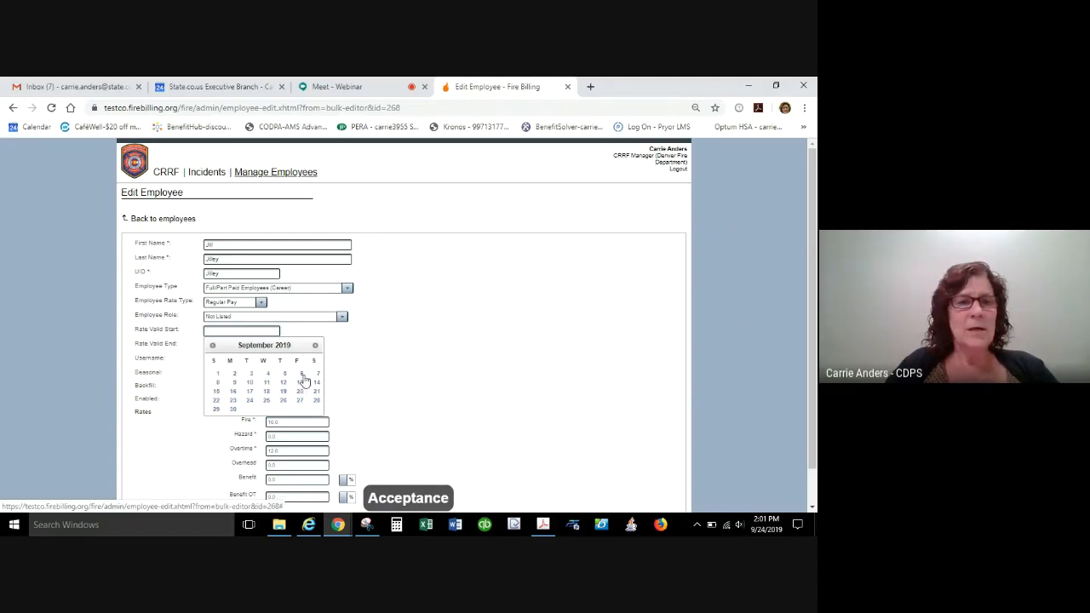
{"action": "left_click", "coordinate": [354, 337]}
Try a Rate Valid End date of 09/03/2019 while leaving Rate Valid Start empty.
{"action": "left_click", "coordinate": [254, 346]}
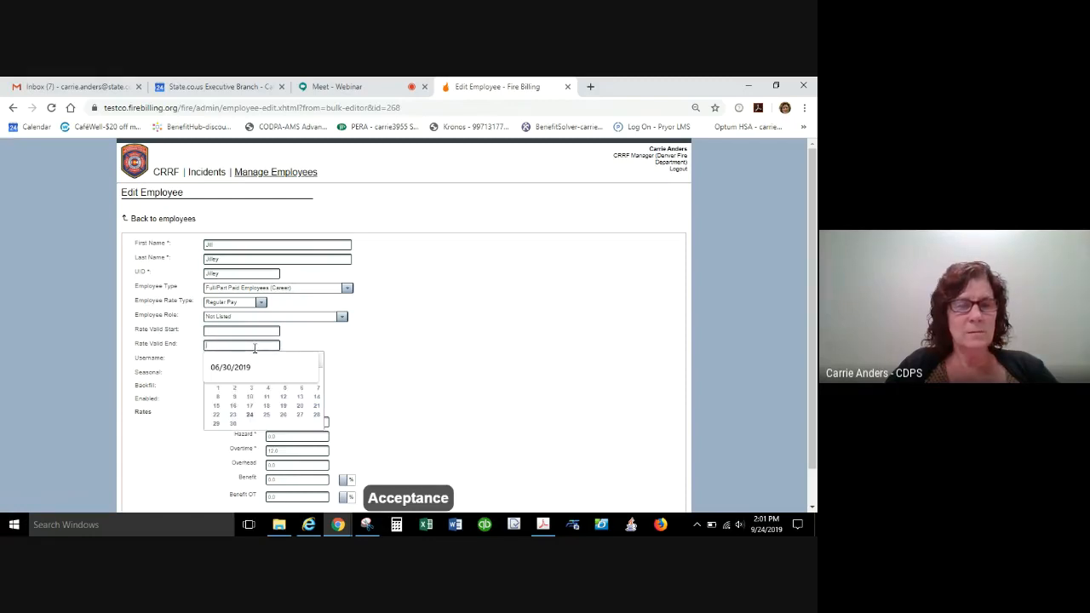
{"action": "type", "text": "09/"}
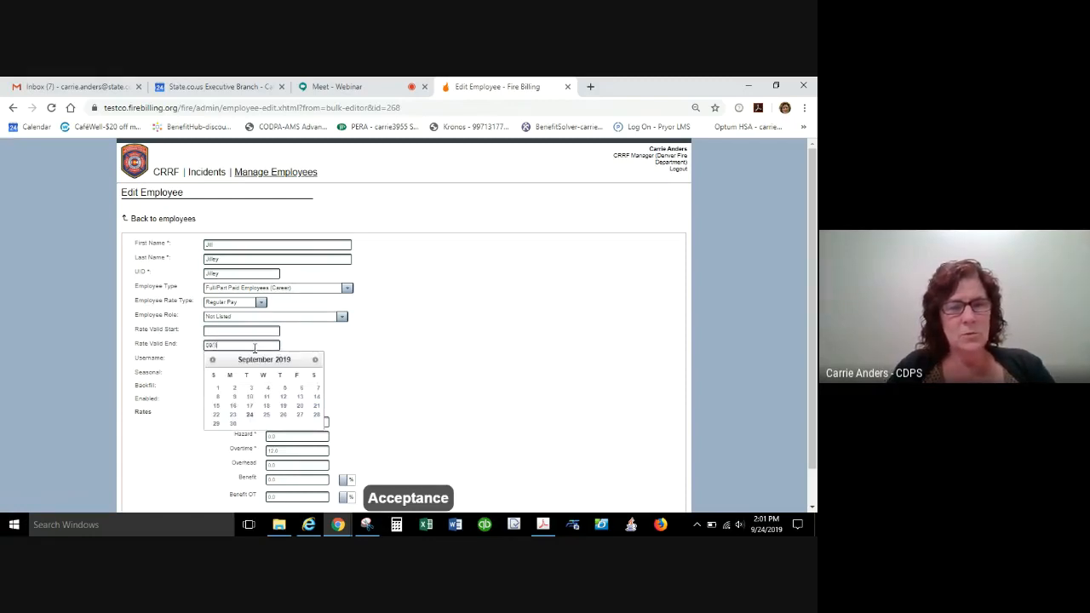
{"action": "type", "text": "03/2"}
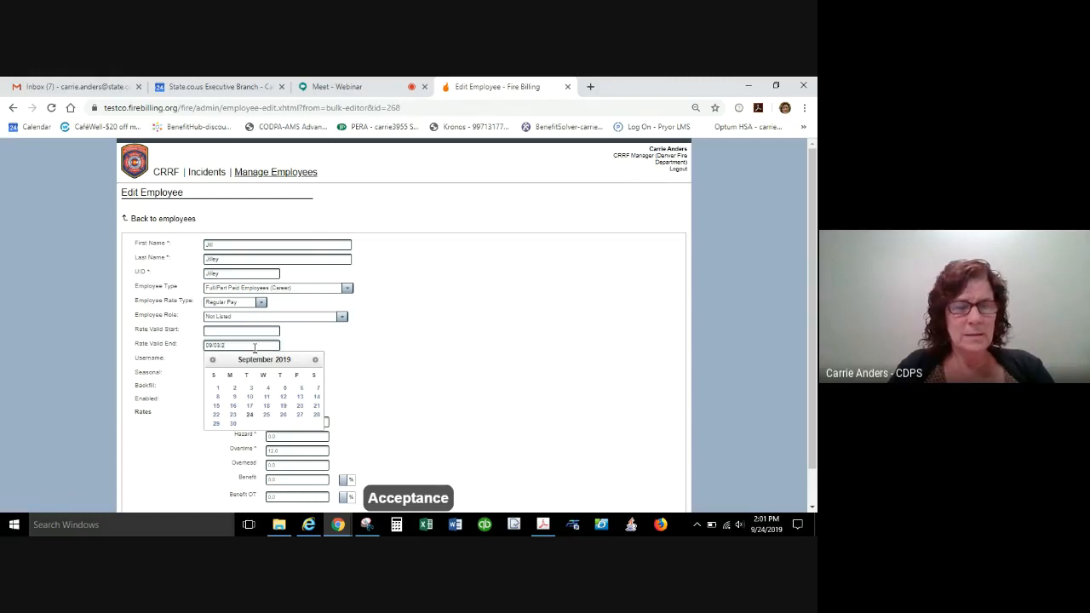
{"action": "type", "text": "019"}
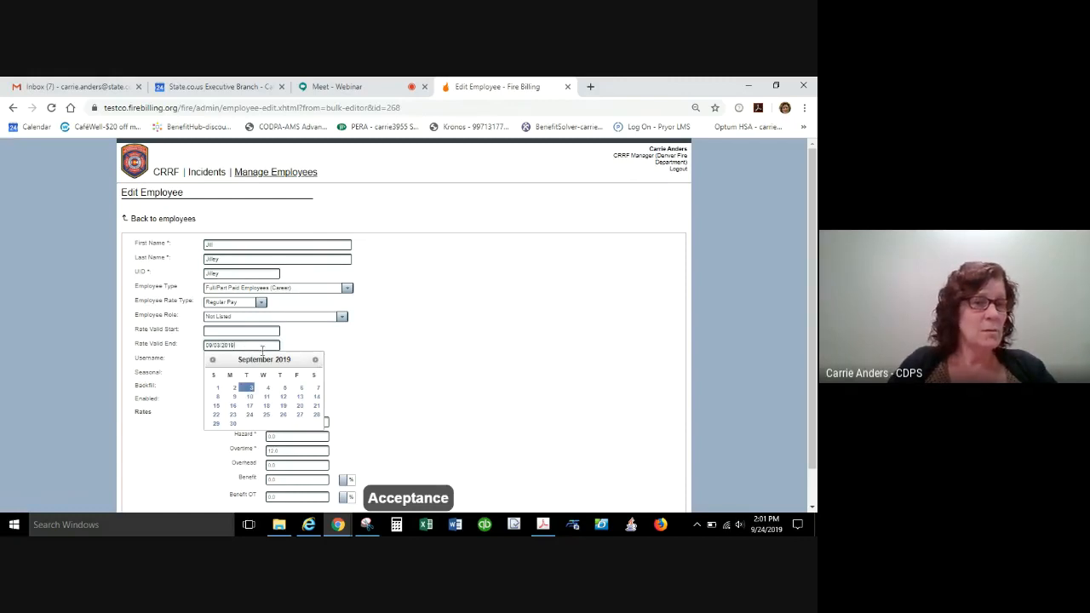
{"action": "left_click", "coordinate": [261, 333]}
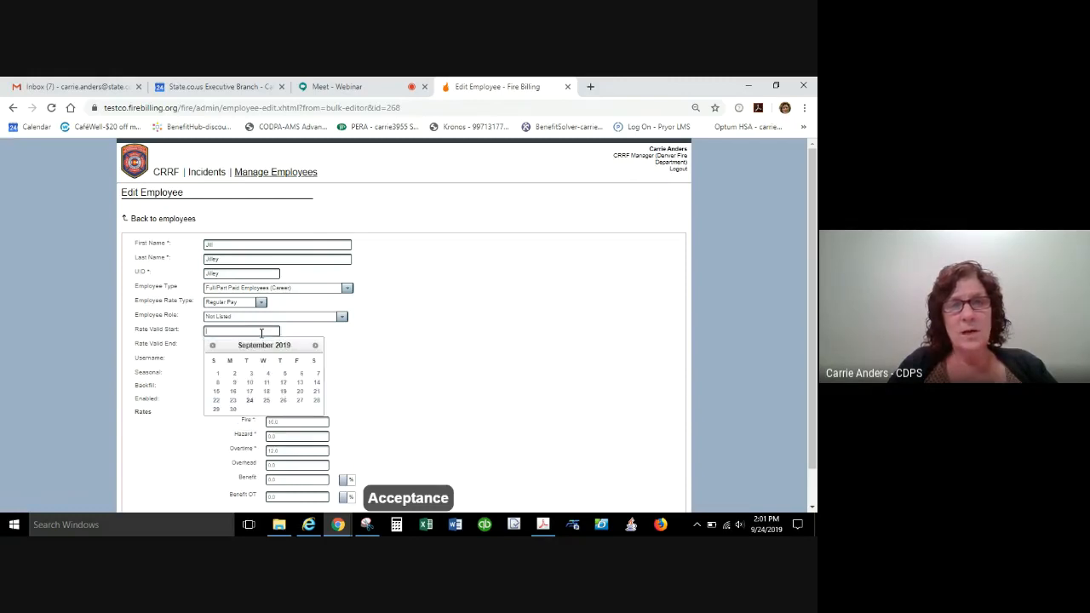
{"action": "left_click", "coordinate": [462, 333]}
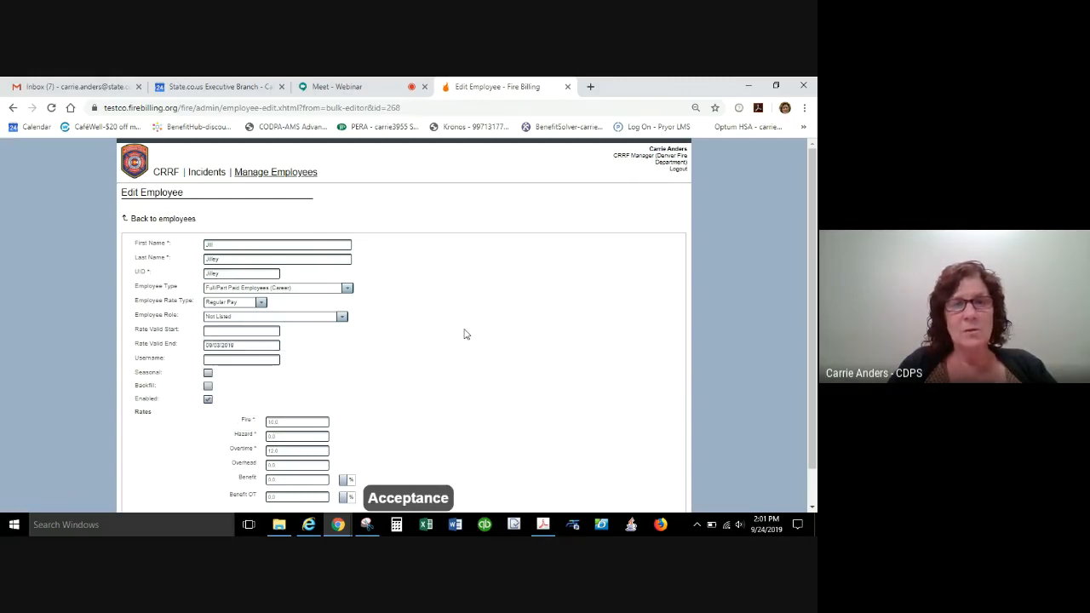
Clear the Rate Valid End date from the employee profile.
{"action": "left_click", "coordinate": [250, 344]}
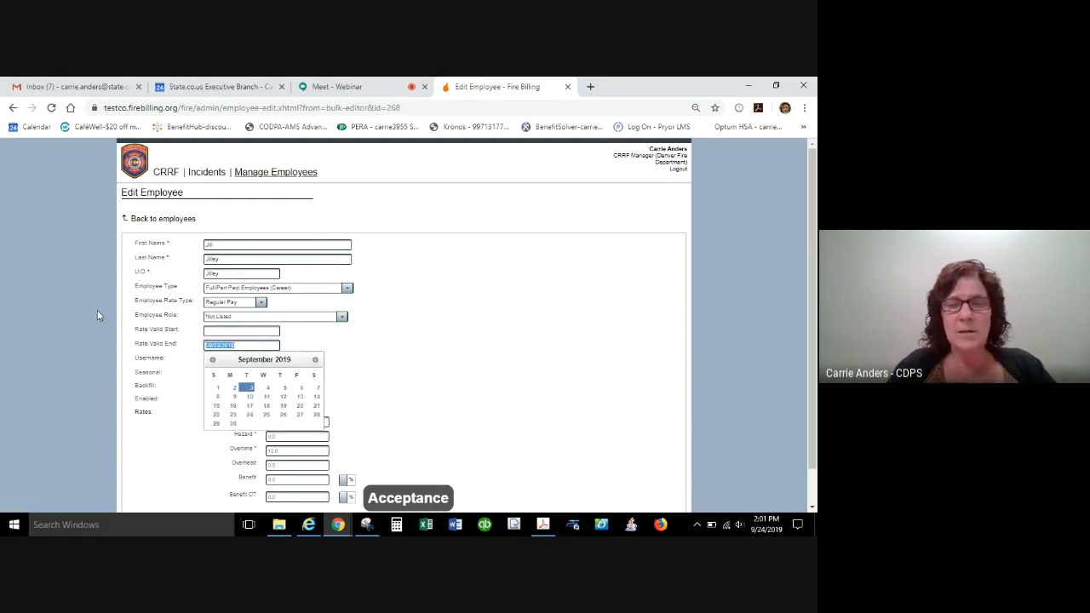
{"action": "key", "text": "BackSpace"}
{"action": "left_click", "coordinate": [406, 345]}
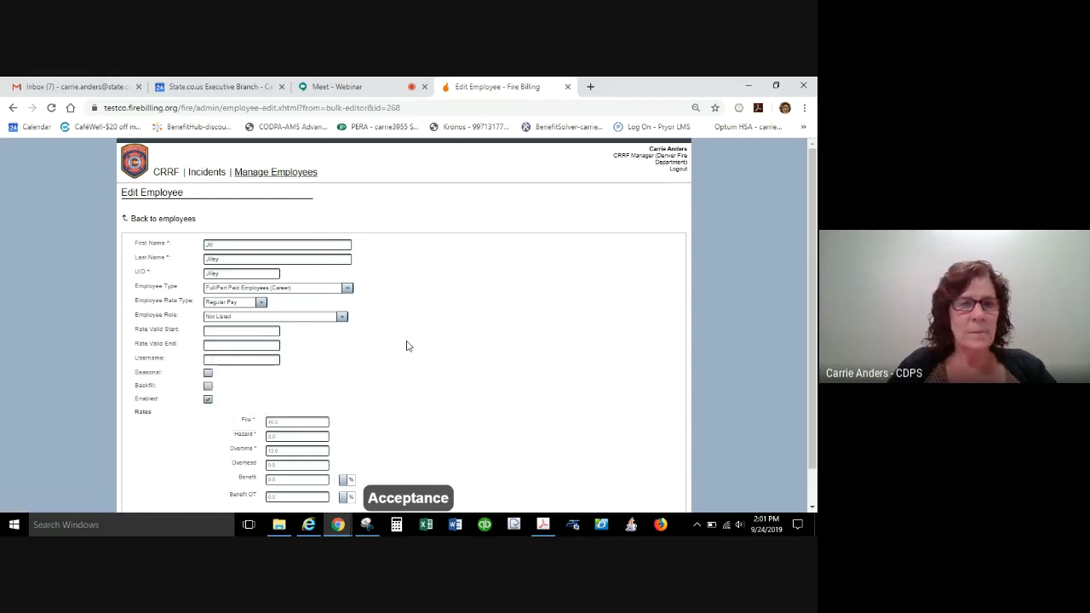
Enter a username made of the employee's first and last name, and bring the rate fields into view.
{"action": "left_click", "coordinate": [219, 361]}
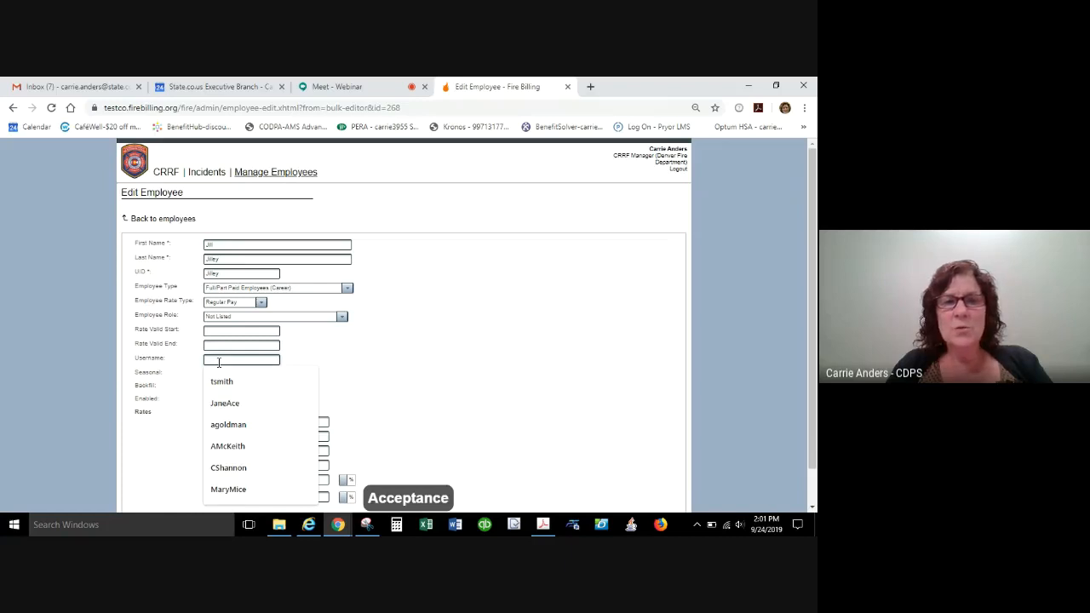
{"action": "type", "text": "JillJilley"}
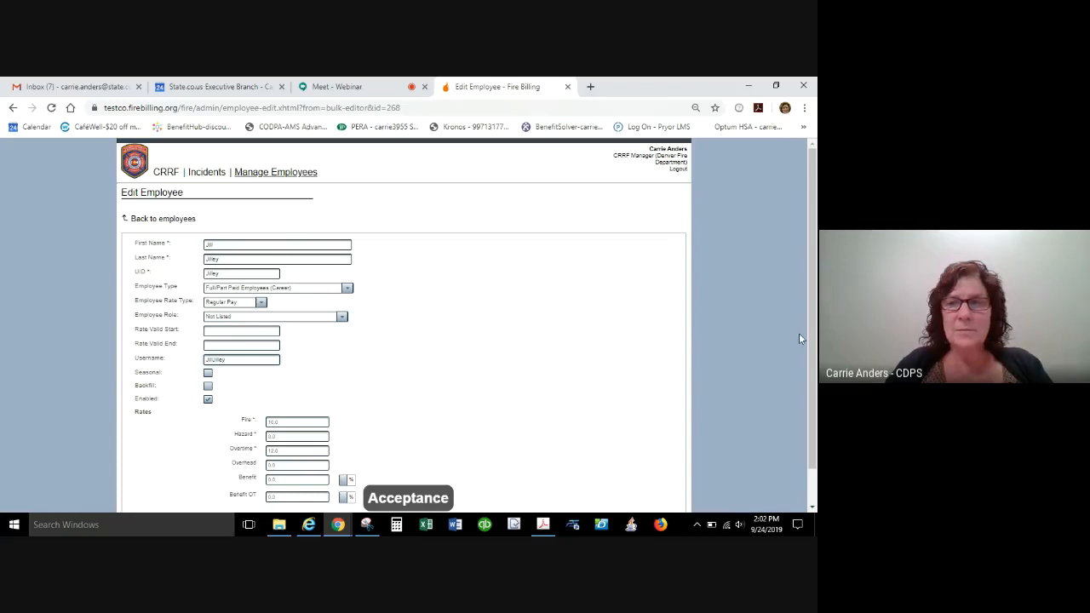
{"action": "scroll", "coordinate": [813, 340], "scroll_direction": "down", "scroll_amount": 1}
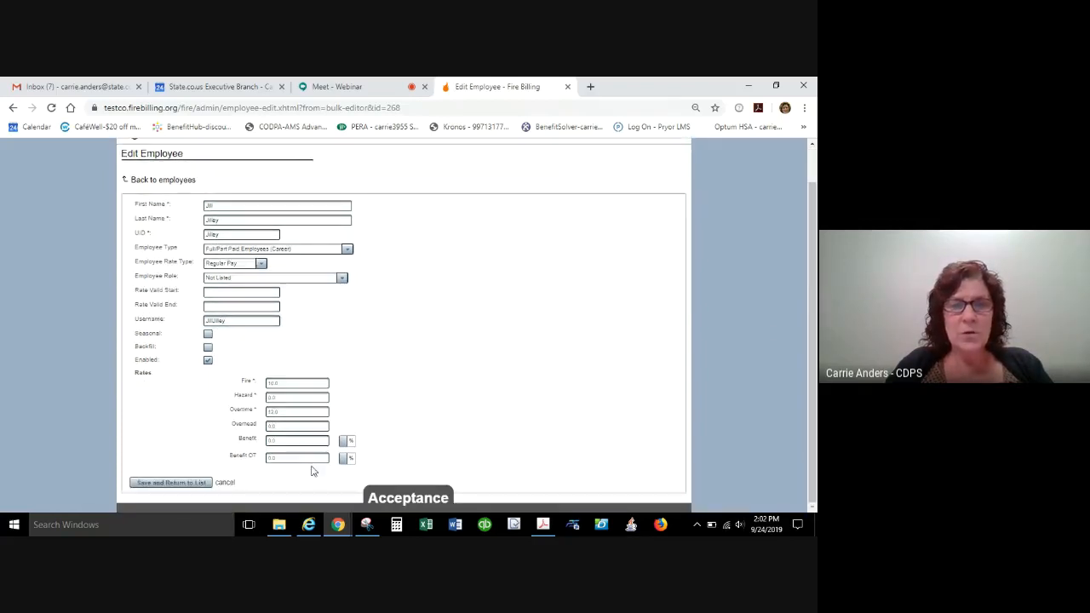
Set the employee's Benefit and Benefit OT rates to 12 each and save the profile back to the employee list.
{"action": "double_click", "coordinate": [292, 441]}
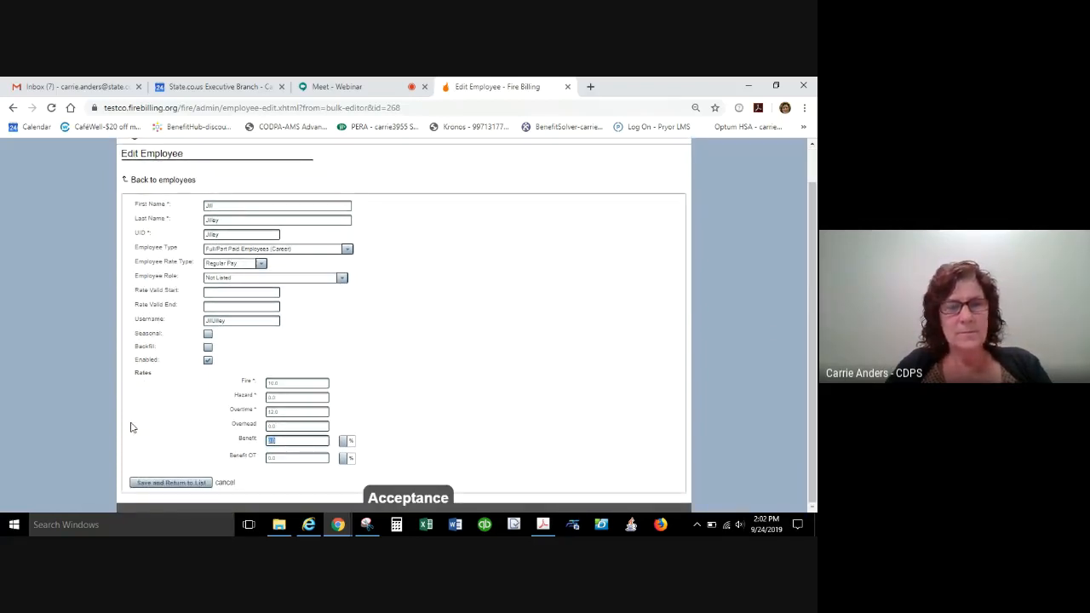
{"action": "type", "text": "12"}
{"action": "left_click", "coordinate": [417, 456]}
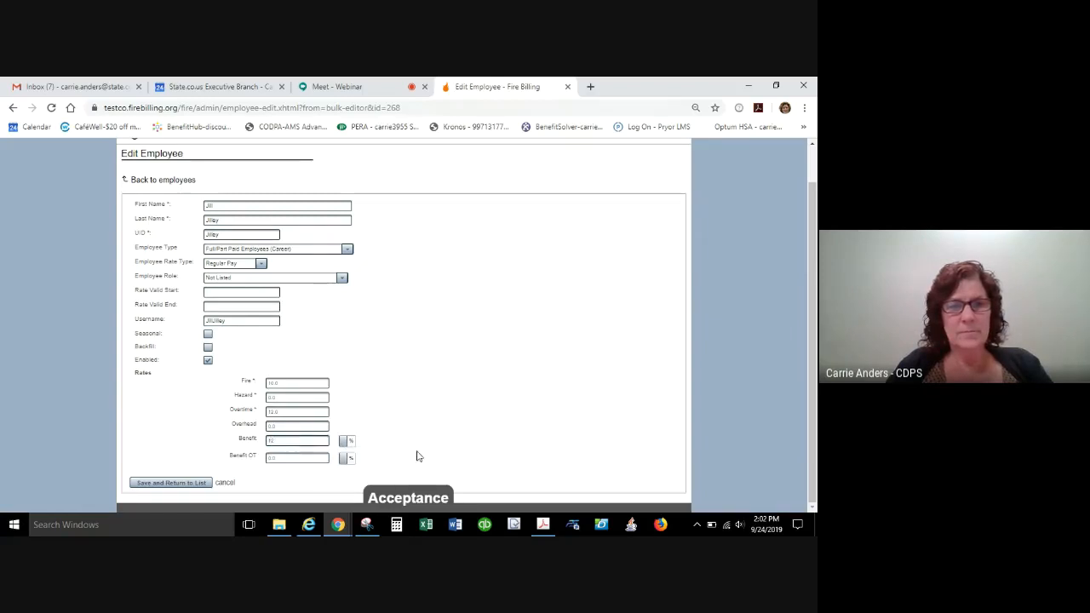
{"action": "left_click_drag", "start_coordinate": [295, 458], "coordinate": [64, 496]}
{"action": "type", "text": "1"}
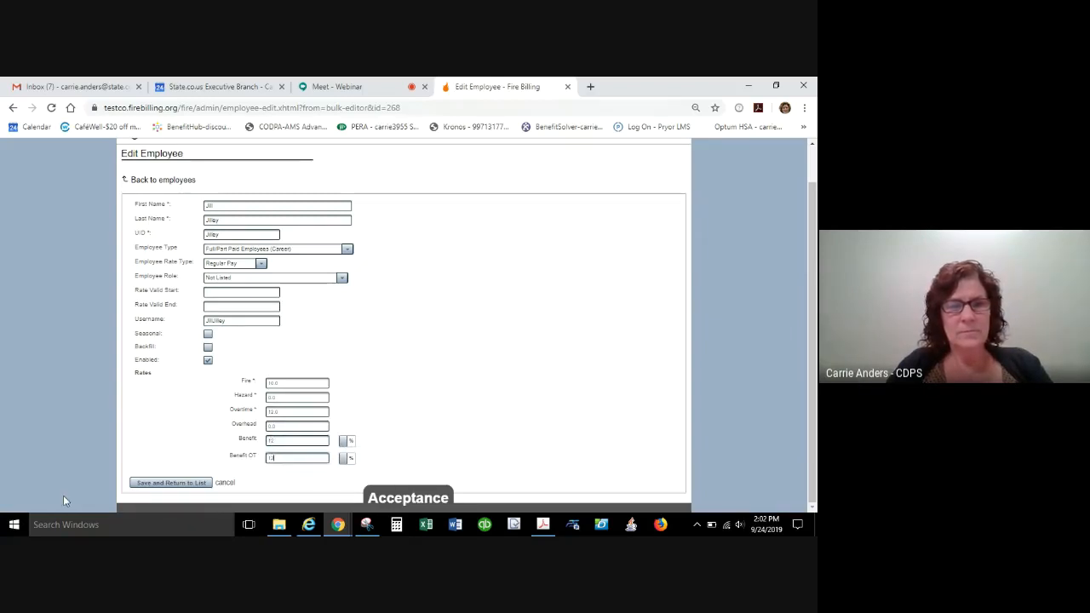
{"action": "type", "text": "2"}
{"action": "left_click", "coordinate": [170, 483]}
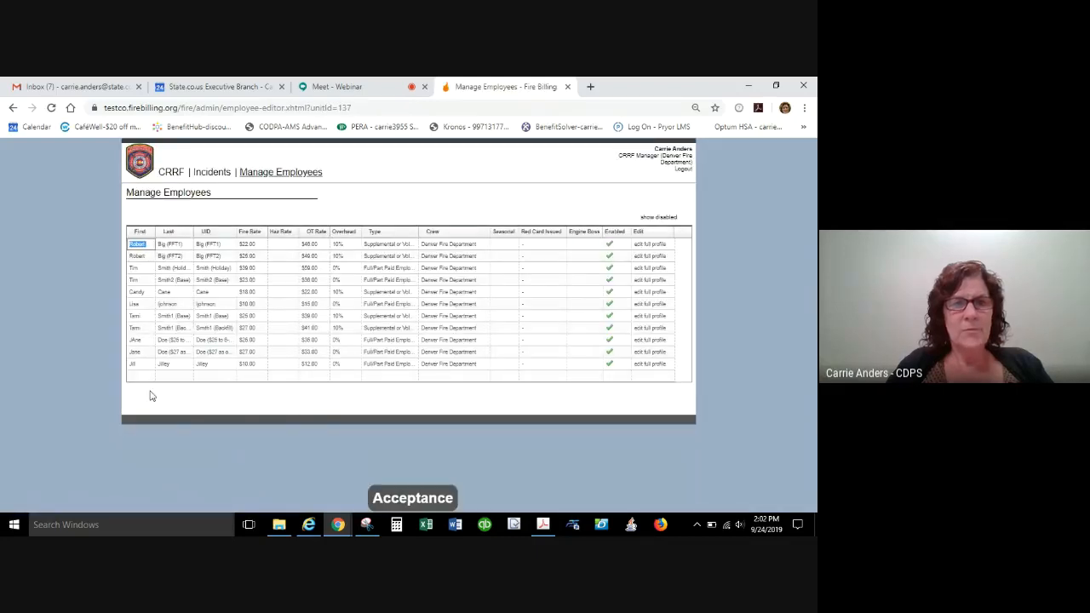
Add a second employee row for the same person, entering the first name, last name, and the last name as UID.
{"action": "left_click", "coordinate": [144, 376]}
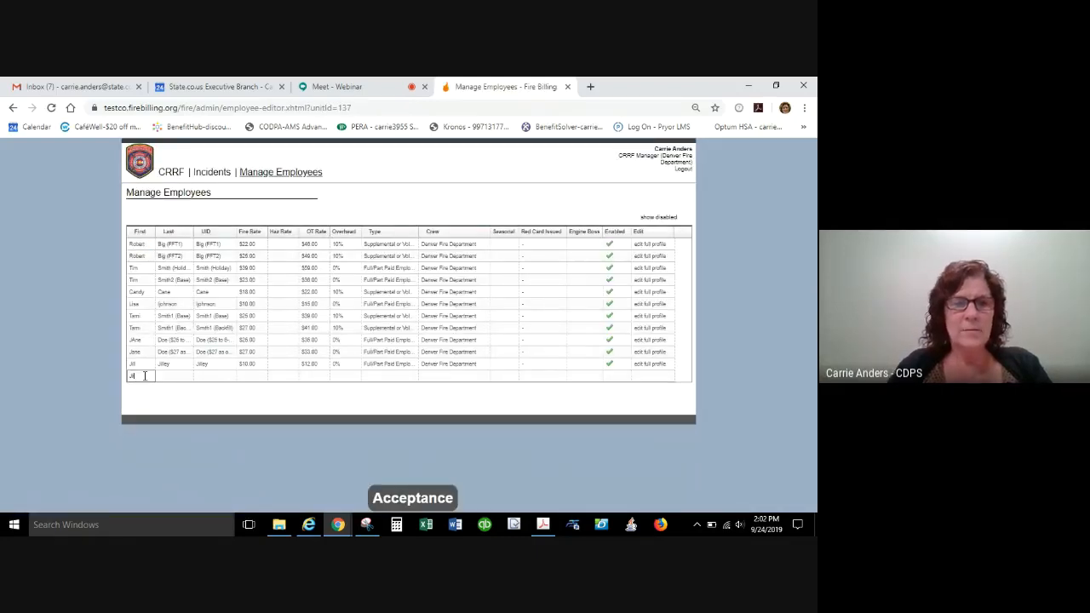
{"action": "type", "text": "Jill"}
{"action": "key", "text": "Tab"}
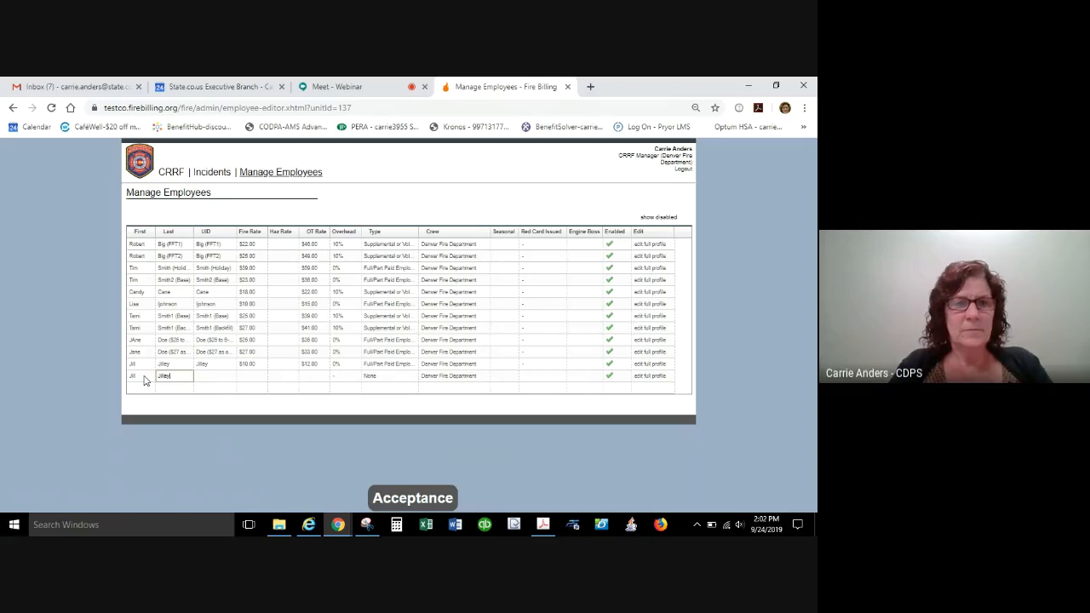
{"action": "type", "text": "Jilley"}
{"action": "key", "text": "Tab"}
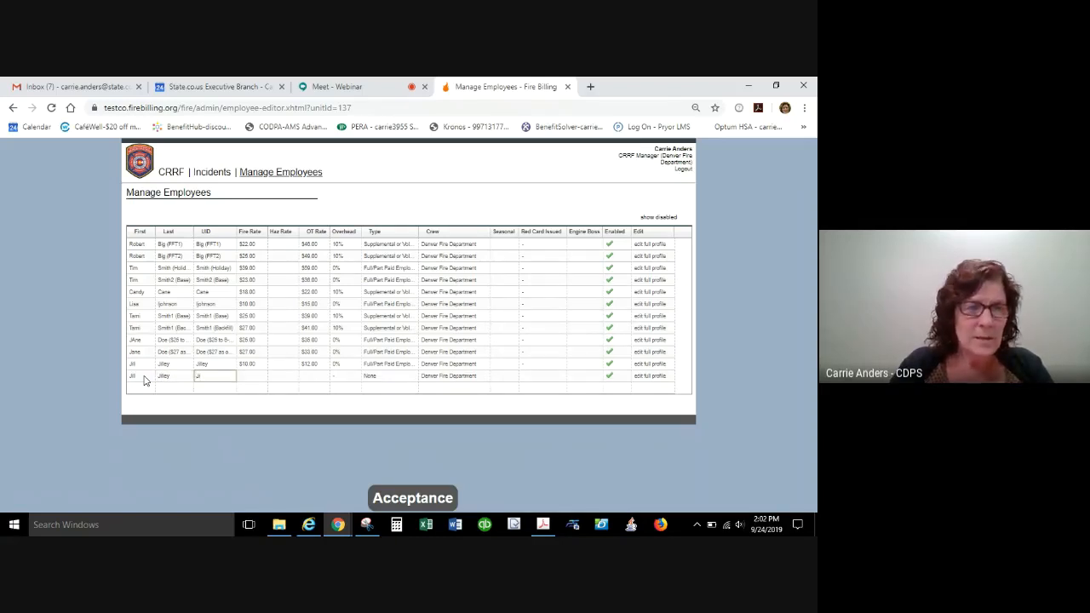
{"action": "type", "text": "Jilley"}
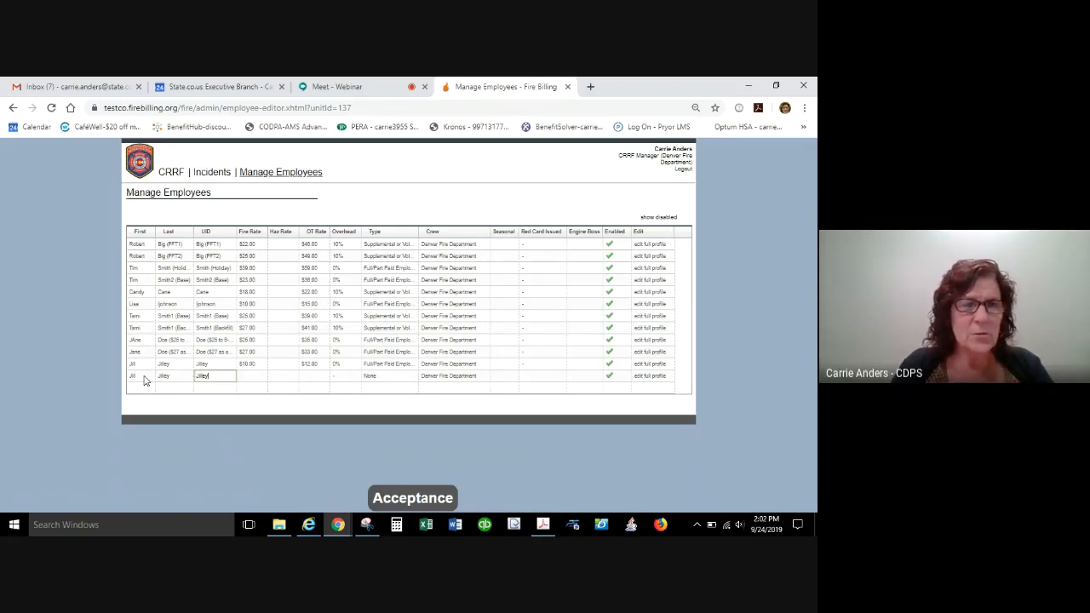
{"action": "key", "text": "Tab"}
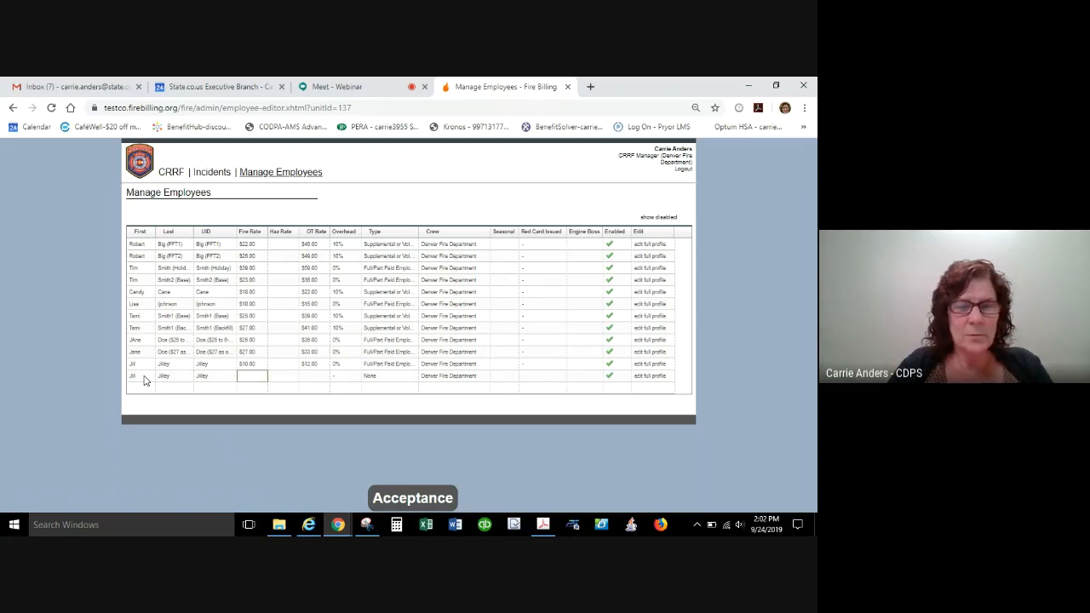
Add the suffix "(Holiday)" to the Last name and UID in the new employee row.
{"action": "left_click", "coordinate": [212, 375]}
{"action": "key", "text": "Tab"}
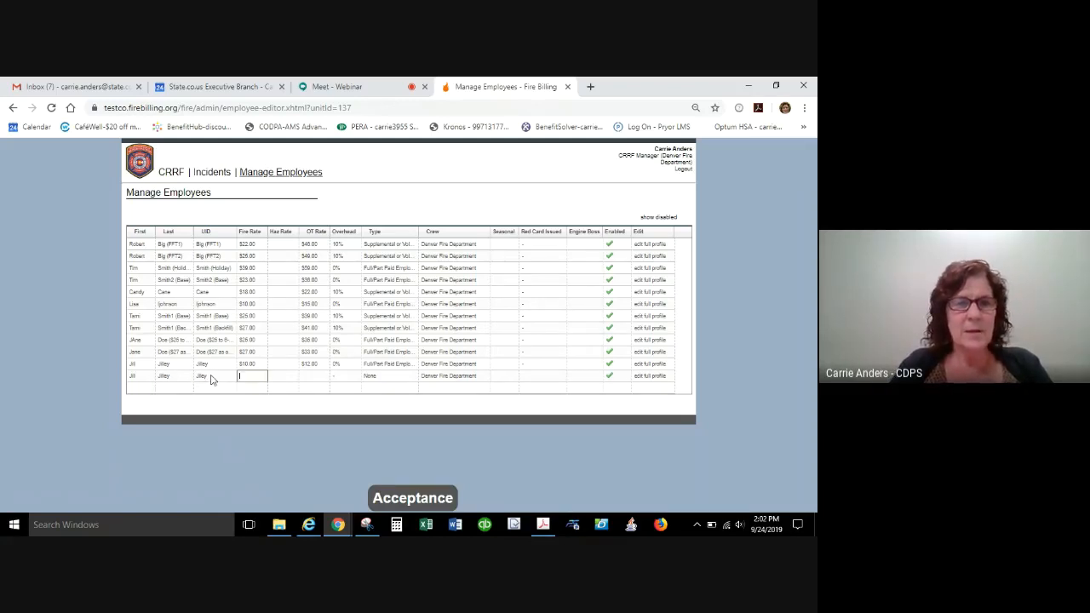
{"action": "left_click", "coordinate": [212, 375]}
{"action": "left_click", "coordinate": [174, 379]}
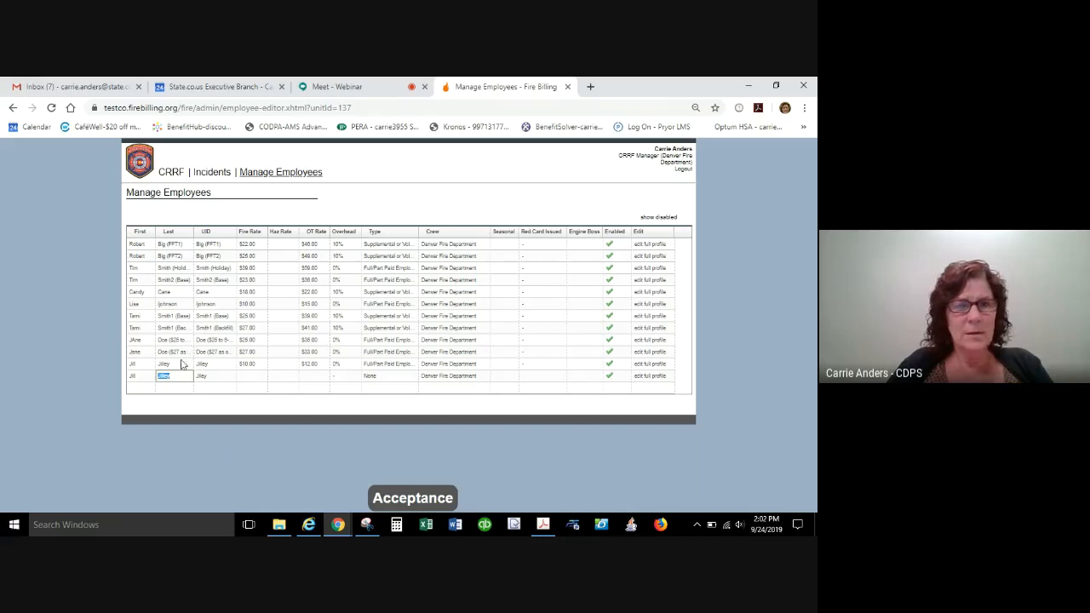
{"action": "left_click", "coordinate": [176, 376]}
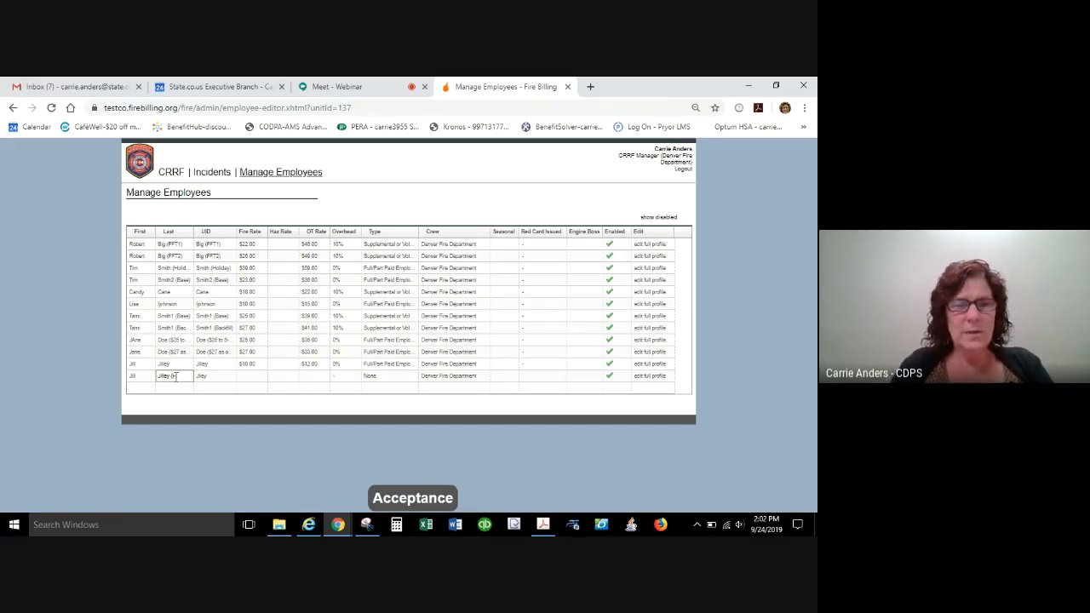
{"action": "type", "text": "(Holiday)"}
{"action": "key", "text": "Tab"}
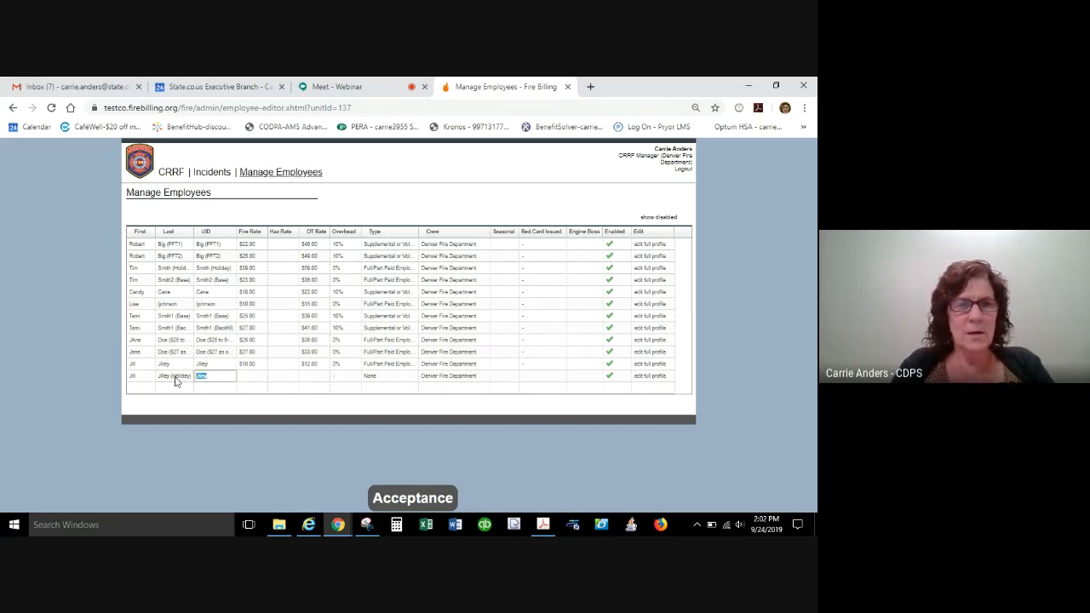
{"action": "type", "text": "Jil"}
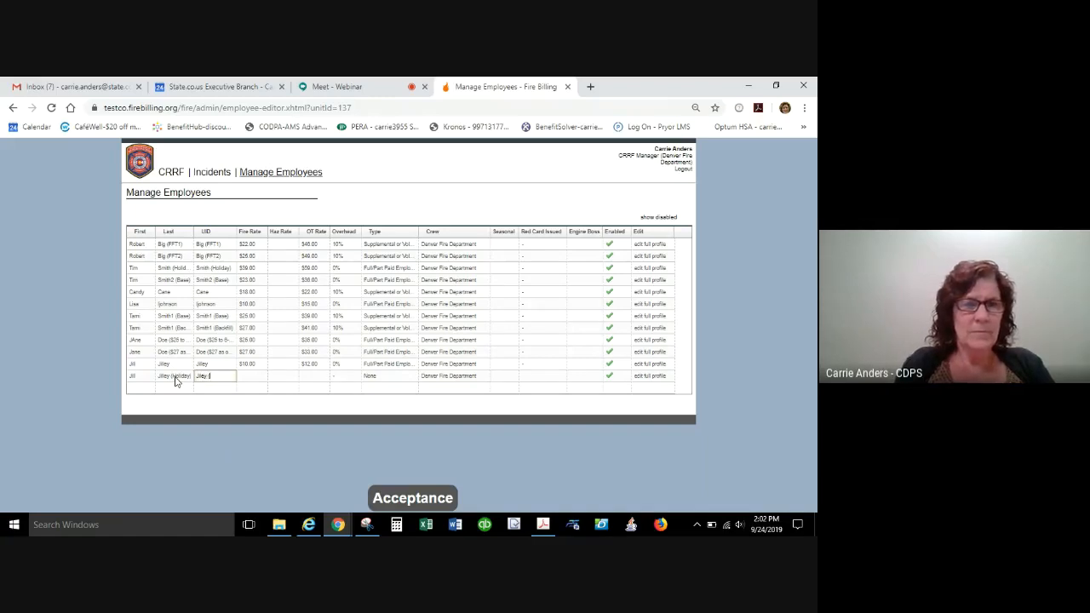
{"action": "type", "text": "ley (Holiday)"}
{"action": "key", "text": "Tab"}
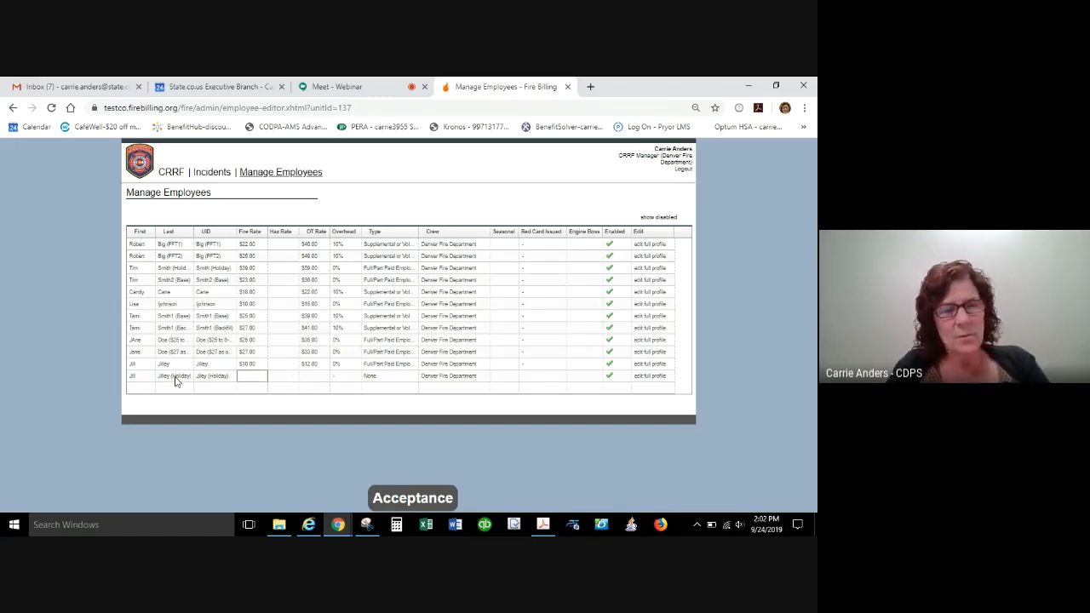
Set the holiday row's Fire Rate to $28.00, OT Rate to $45.00 and Overhead to 0%, leaving Haz Rate empty.
{"action": "key", "text": "Tab"}
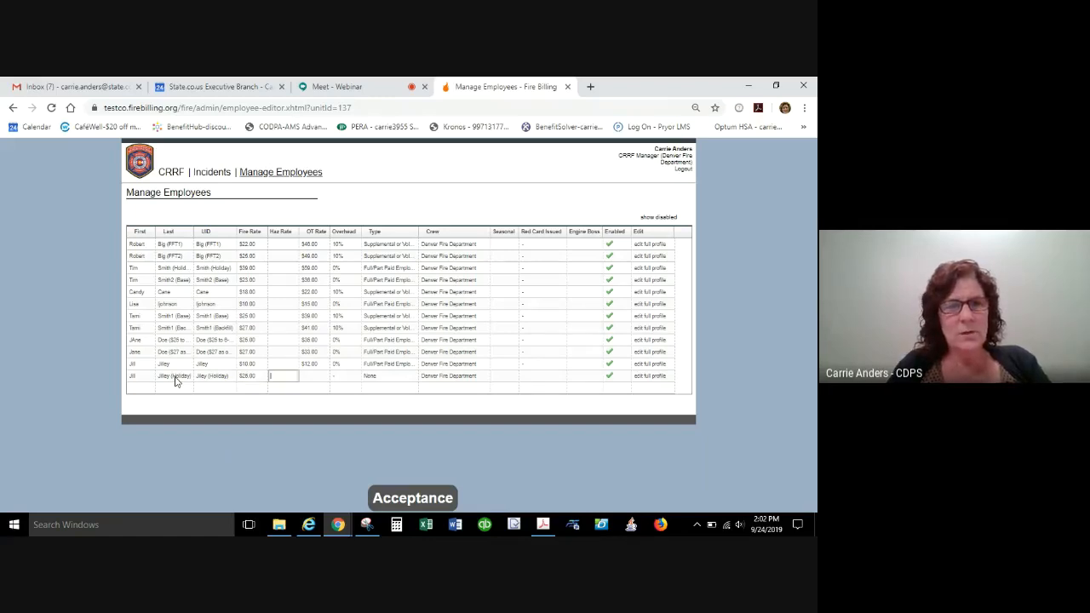
{"action": "key", "text": "Tab"}
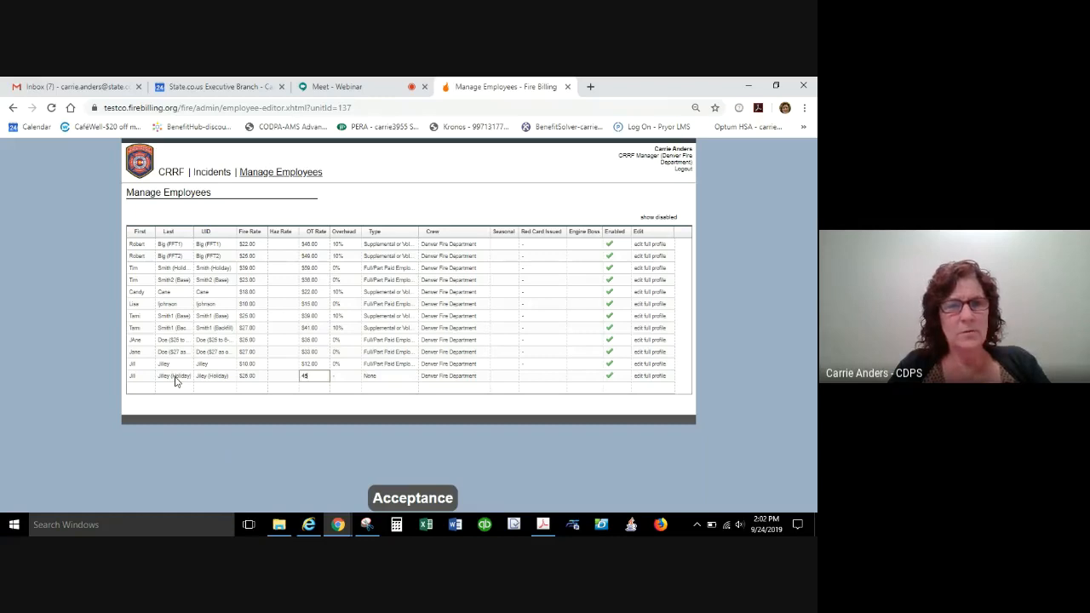
{"action": "key", "text": "Tab"}
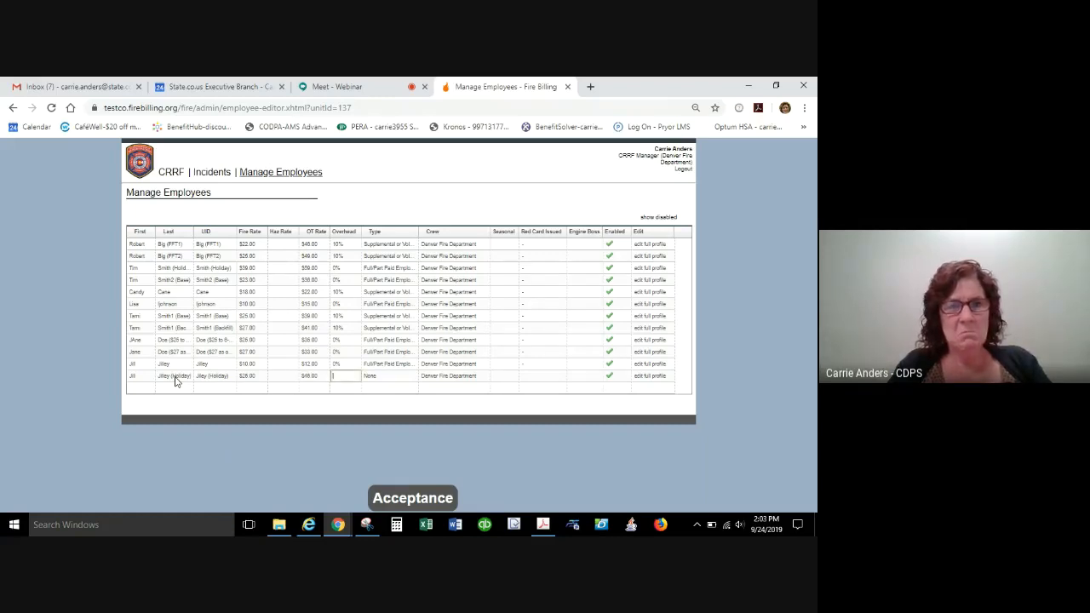
{"action": "key", "text": "Tab"}
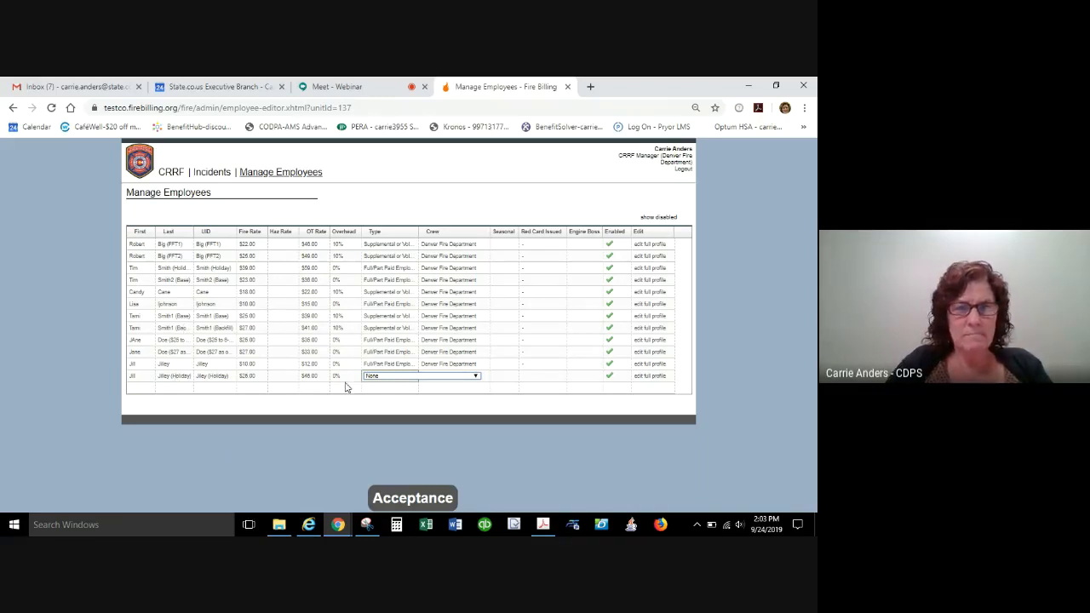
Set the holiday row's employee type to Full/Part Paid Employees (Career), keeping the default crew.
{"action": "left_click", "coordinate": [385, 377]}
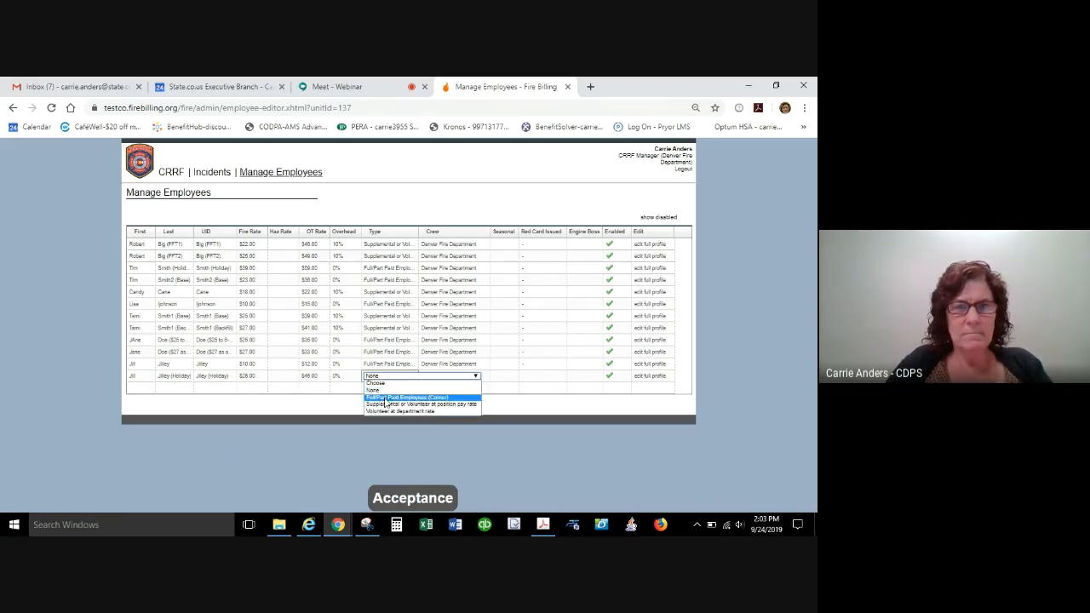
{"action": "left_click", "coordinate": [385, 397]}
{"action": "key", "text": "Tab"}
{"action": "key", "text": "Tab"}
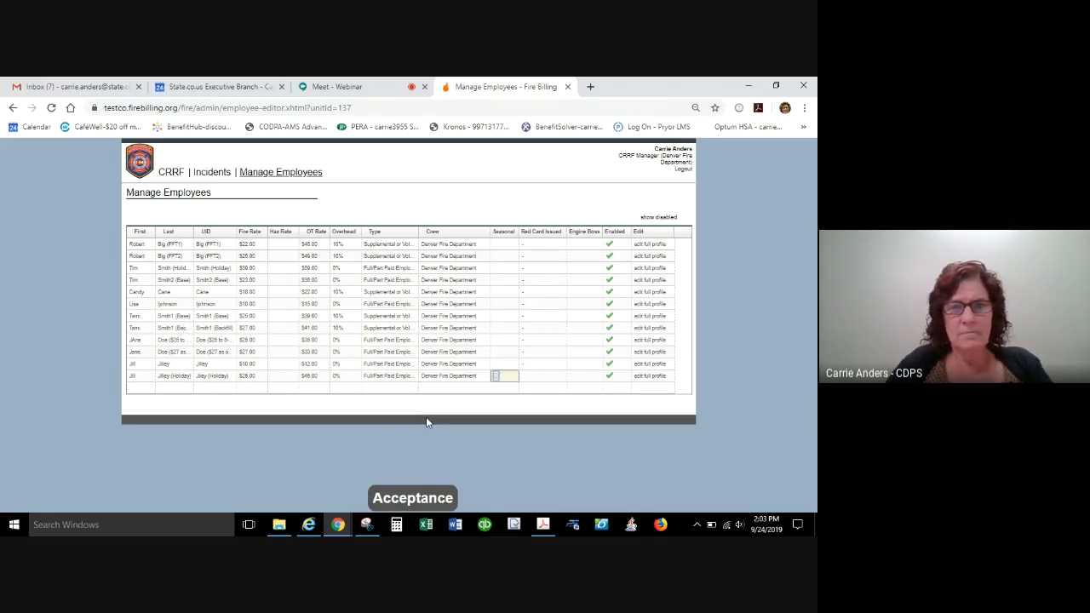
In the holiday employee's full profile, set Employee Role to Not Listed and Employee Rate Type to Holiday Pay.
{"action": "left_click", "coordinate": [655, 378]}
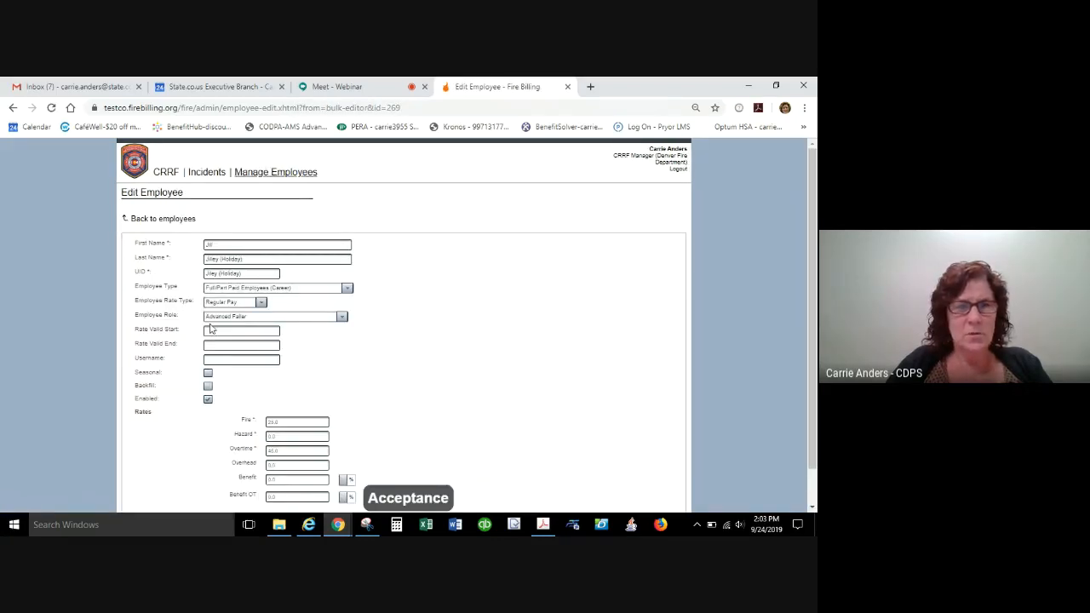
{"action": "left_click", "coordinate": [315, 317]}
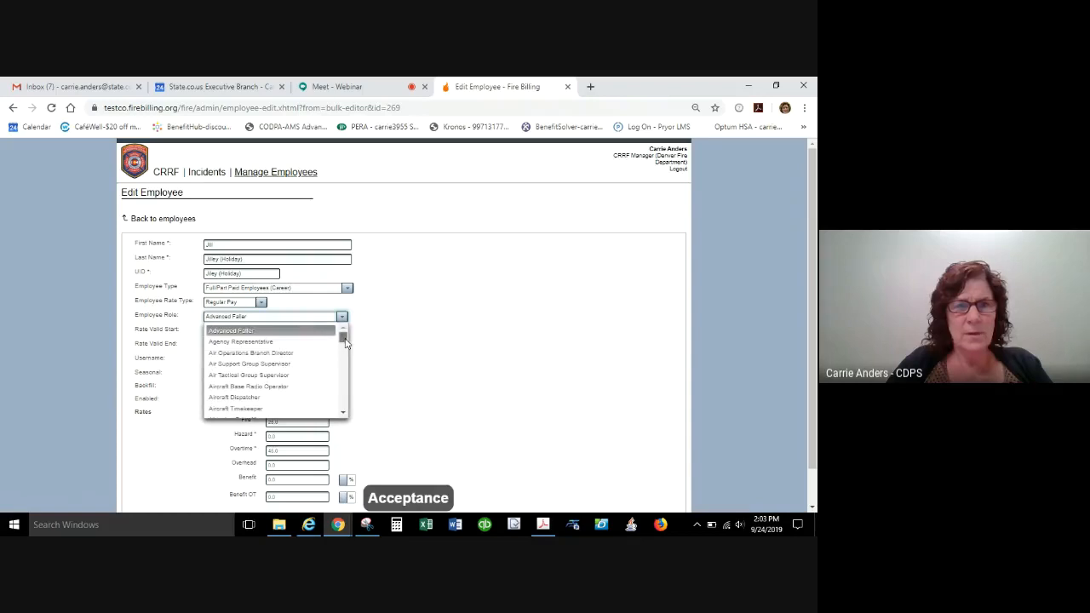
{"action": "left_click_drag", "start_coordinate": [344, 335], "coordinate": [347, 434]}
{"action": "left_click", "coordinate": [230, 410]}
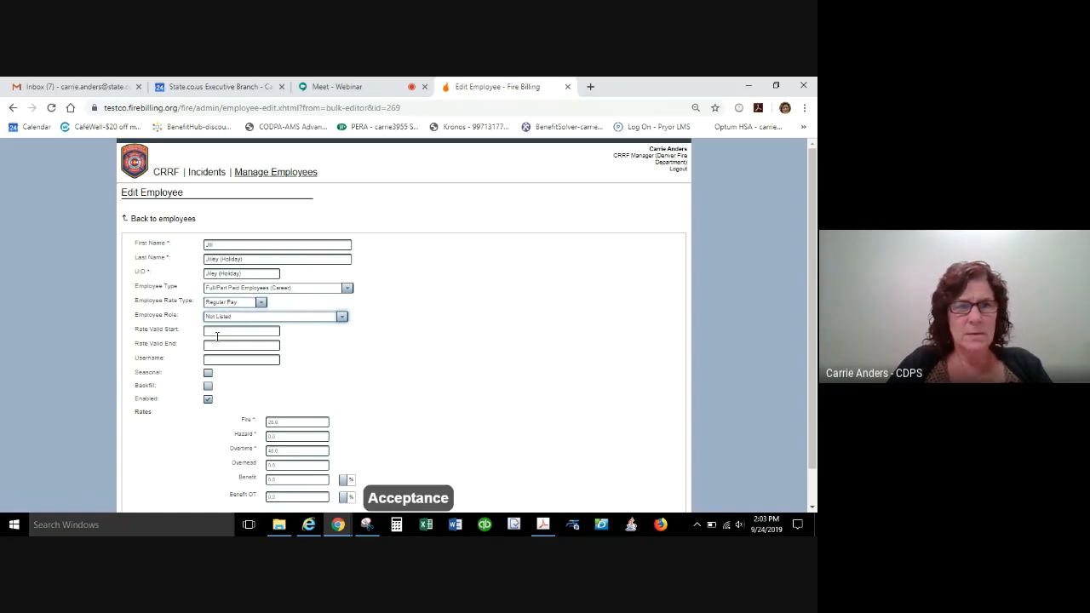
{"action": "left_click", "coordinate": [235, 305]}
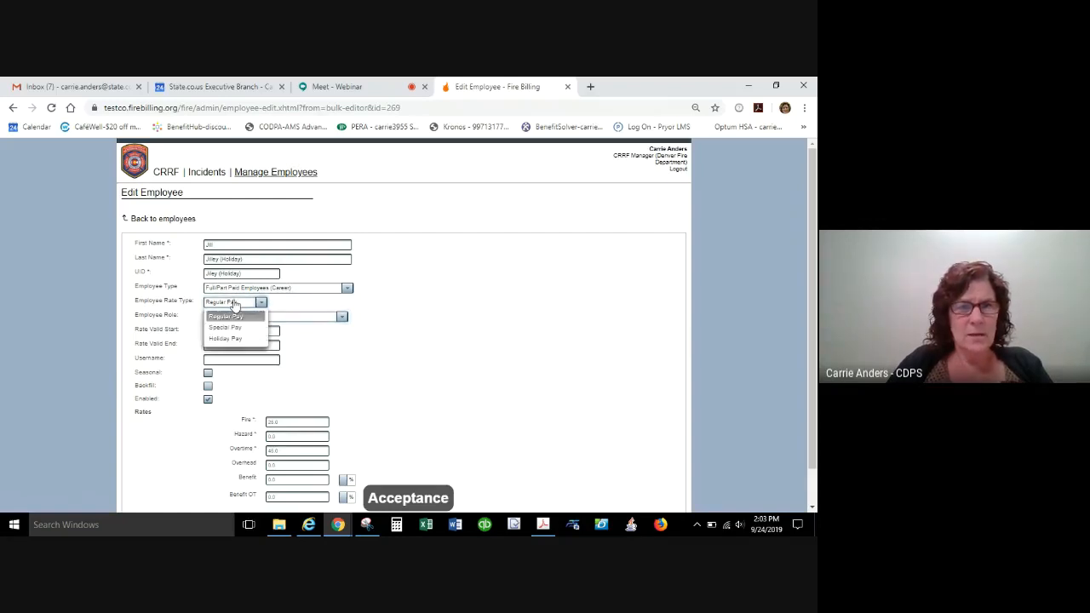
{"action": "left_click", "coordinate": [224, 340]}
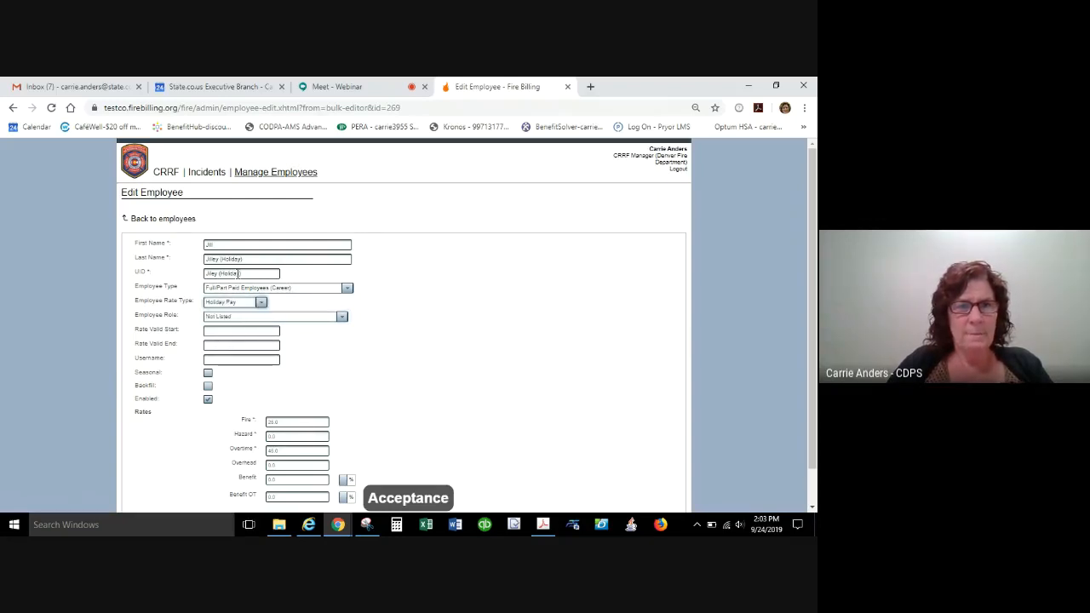
Fill in the holiday profile's username with the same first-and-last-name username as the employee's regular profile.
{"action": "left_click", "coordinate": [212, 360]}
{"action": "type", "text": "JillJilley"}
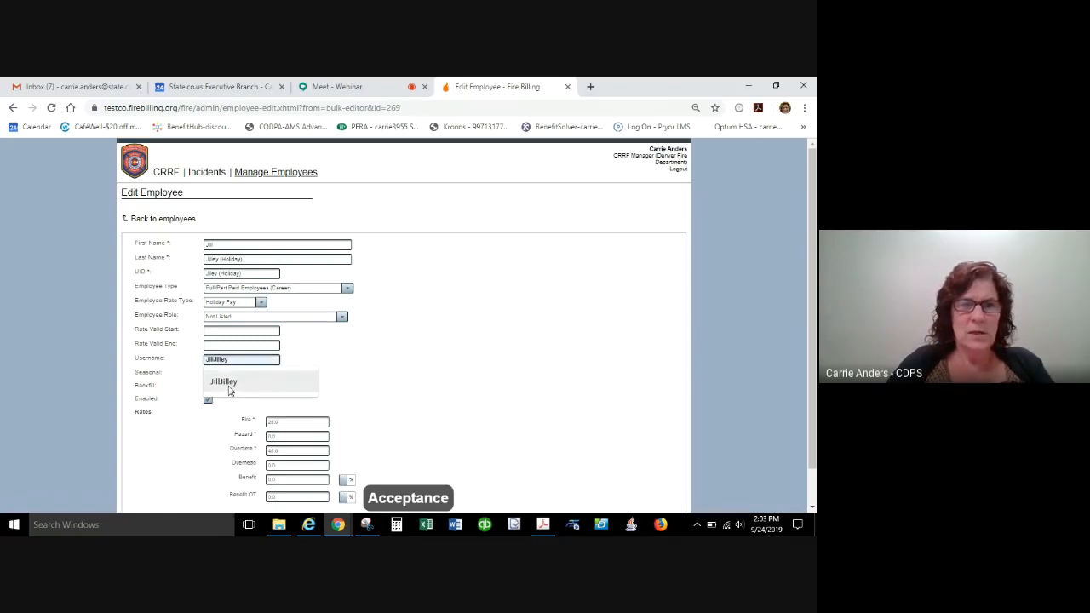
{"action": "left_click", "coordinate": [229, 388]}
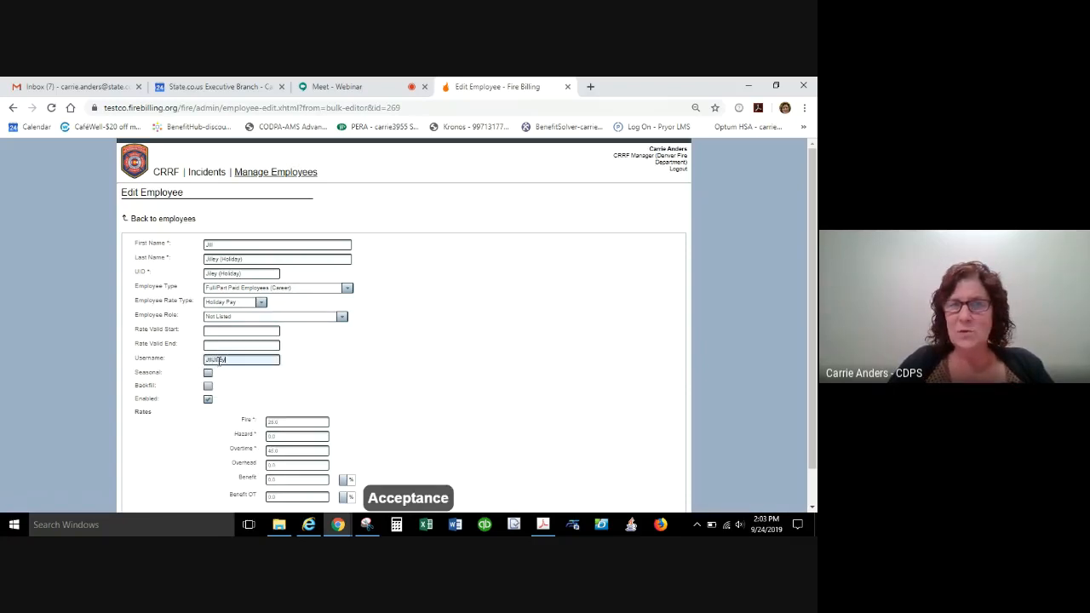
Set the holiday profile's Benefit to 12 and Benefit OT to 14, and save it back to the employee list.
{"action": "left_click", "coordinate": [289, 480]}
{"action": "type", "text": "12"}
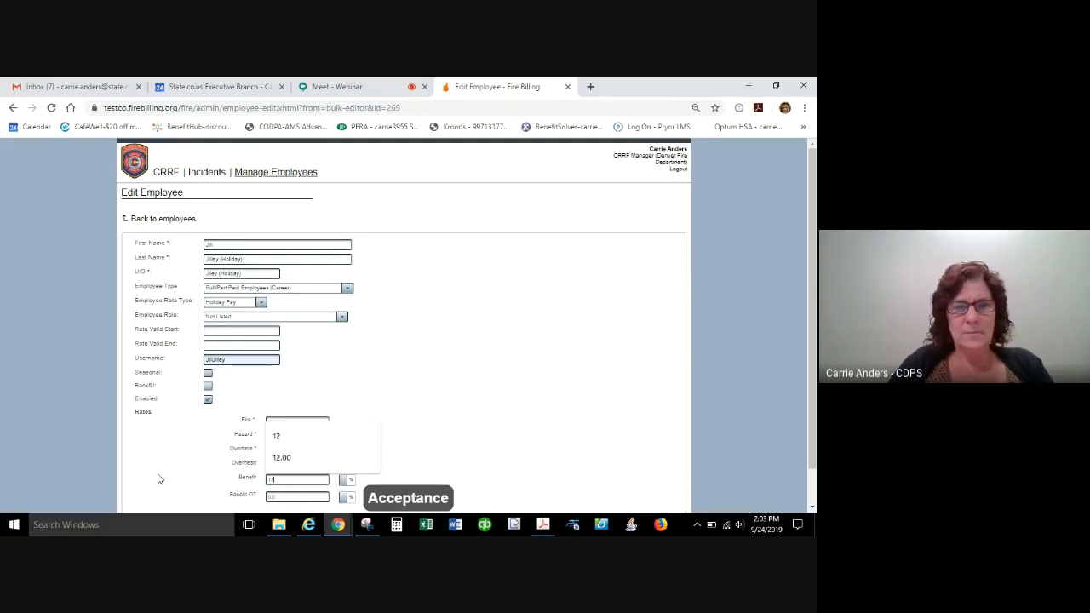
{"action": "double_click", "coordinate": [297, 494]}
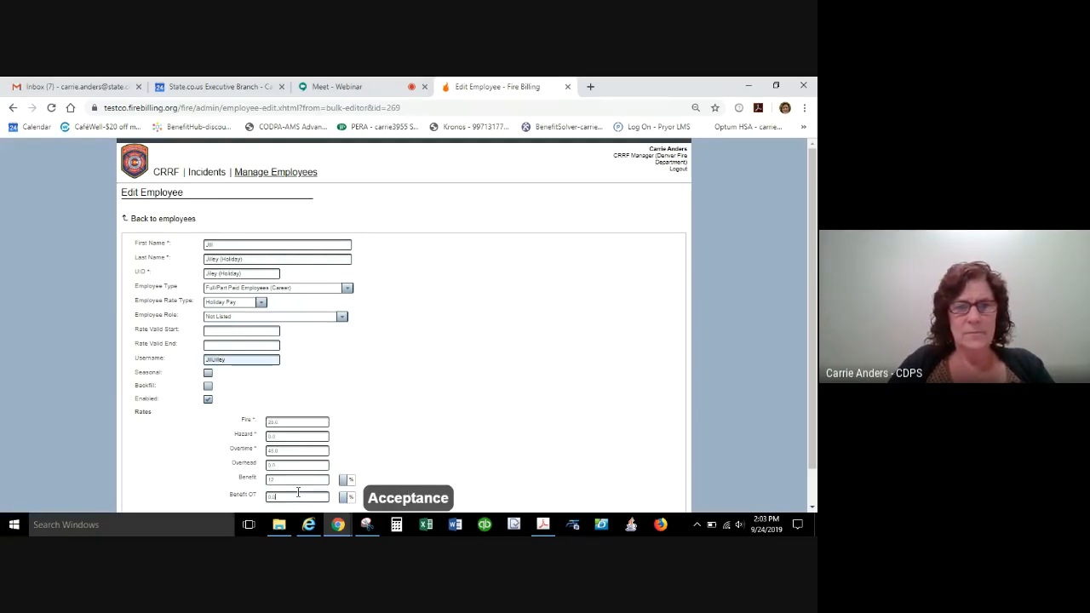
{"action": "type", "text": "12"}
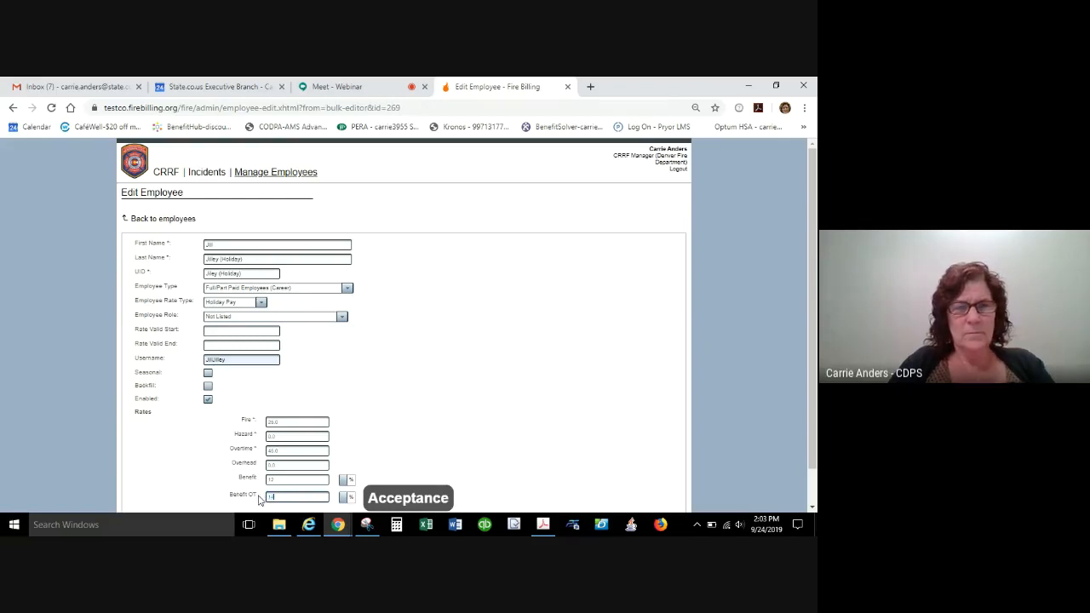
{"action": "left_click", "coordinate": [504, 427]}
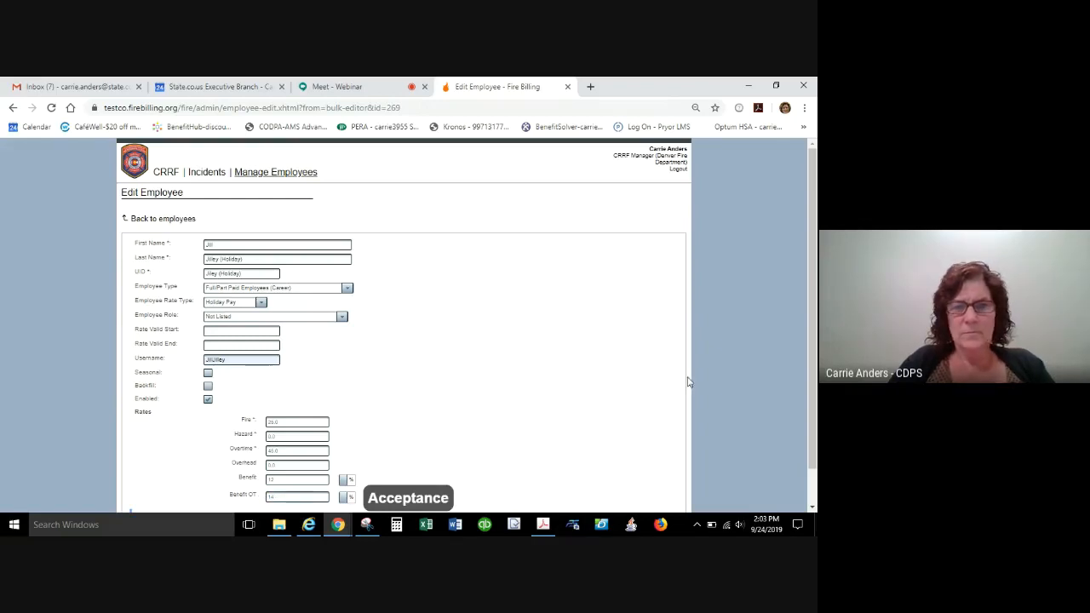
{"action": "scroll", "coordinate": [792, 461], "scroll_direction": "down", "scroll_amount": 1}
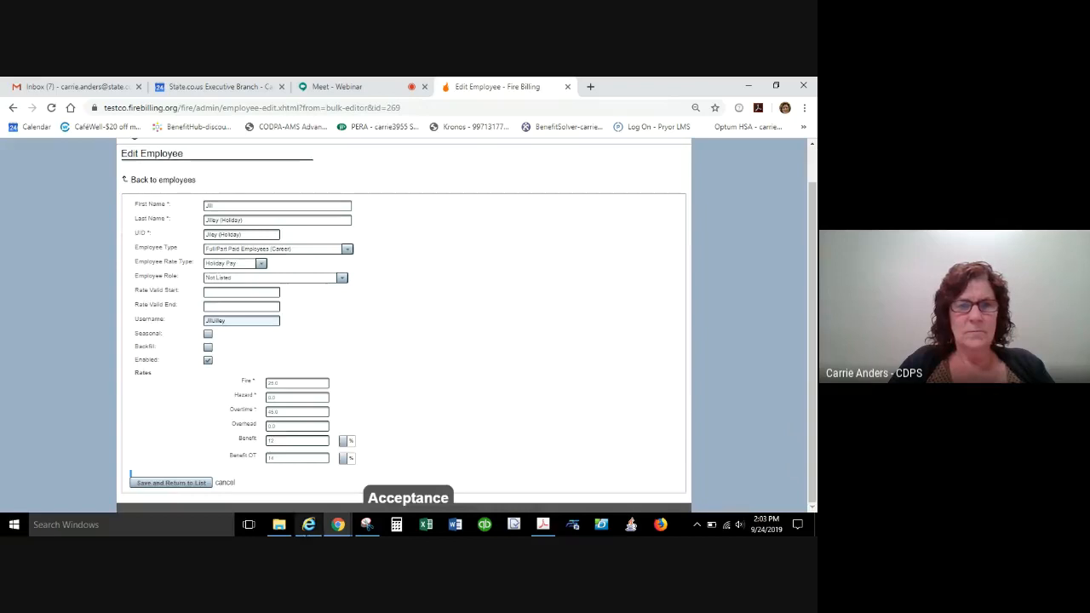
{"action": "left_click", "coordinate": [172, 483]}
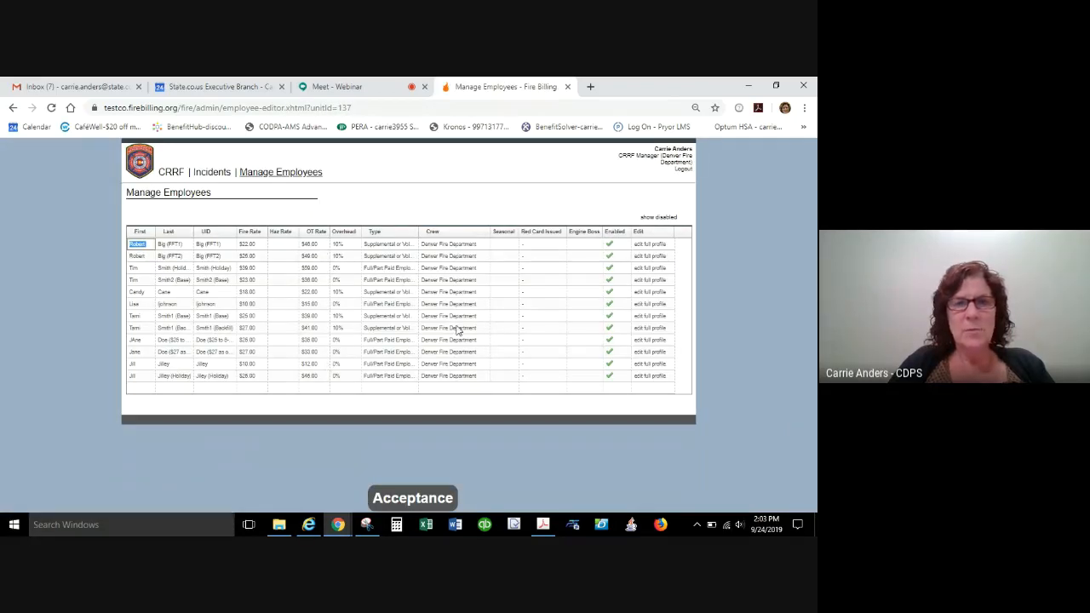
Reopen the full profile of the holiday employee entry to review its saved settings.
{"action": "left_click", "coordinate": [656, 378]}
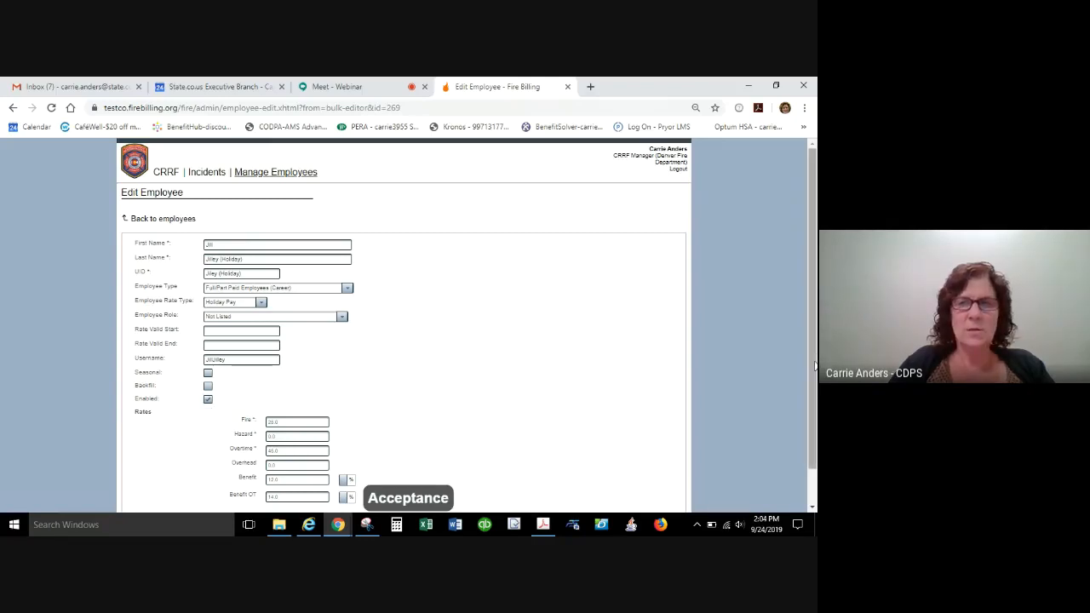
Check the rates in the holiday employee's profile, then save it and return to the employee list.
{"action": "scroll", "coordinate": [815, 367], "scroll_direction": "down", "scroll_amount": 1}
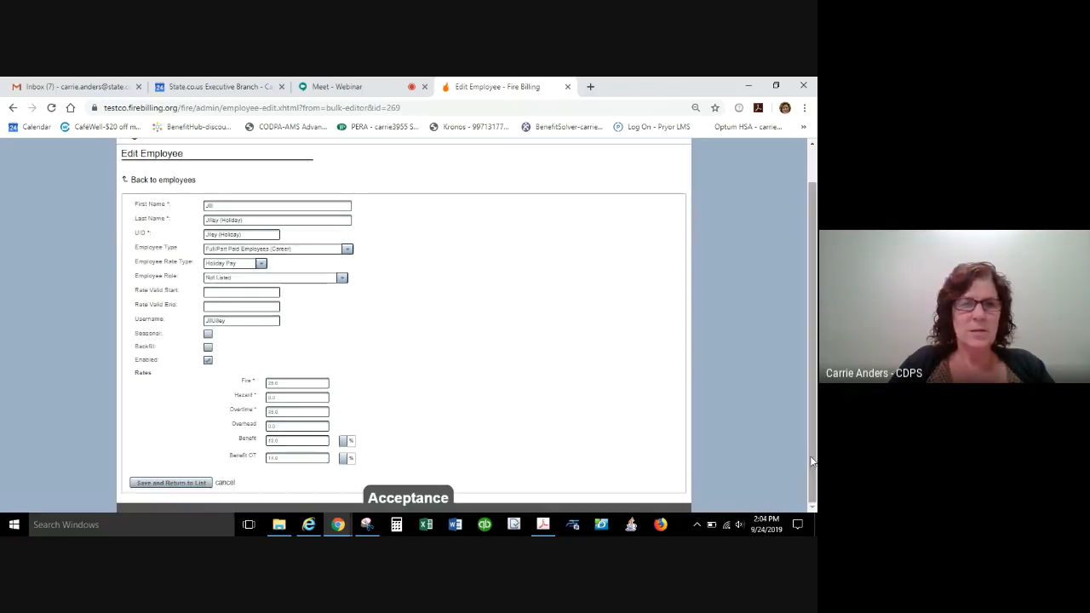
{"action": "left_click", "coordinate": [158, 484]}
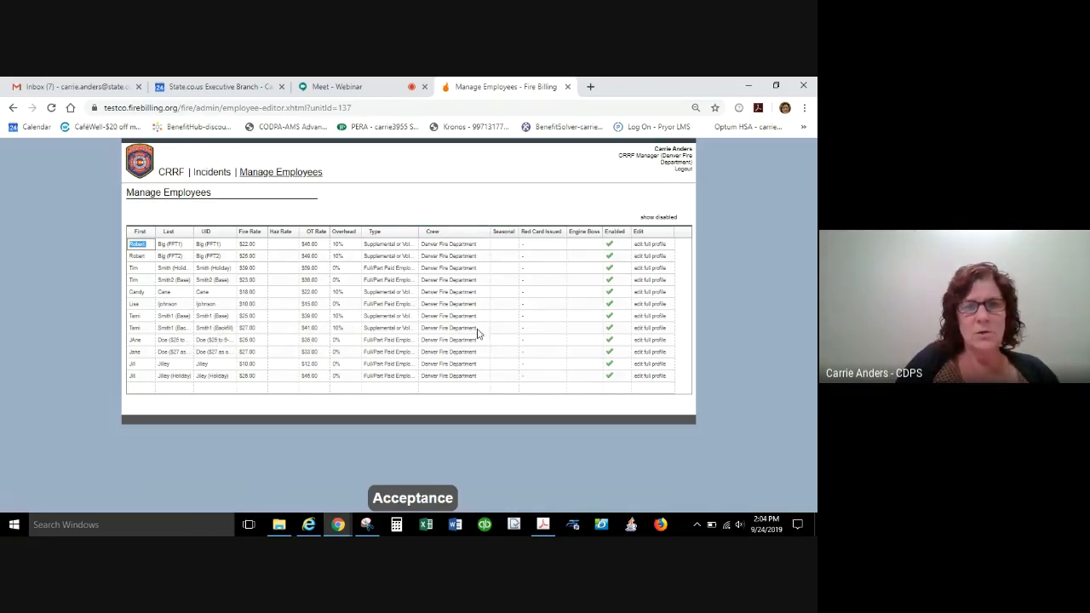
Review the full profiles of the employee's two date-limited rate entries, "$25 to 6-30" and "$27 as of 7-1", returning to the employee list after each.
{"action": "left_click", "coordinate": [649, 340]}
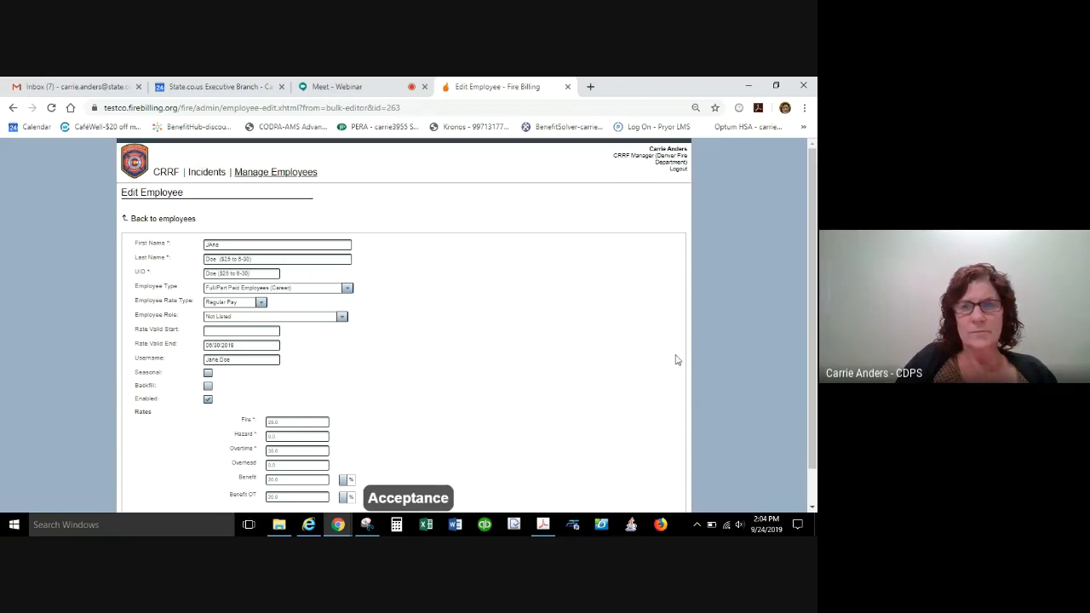
{"action": "left_click", "coordinate": [12, 111]}
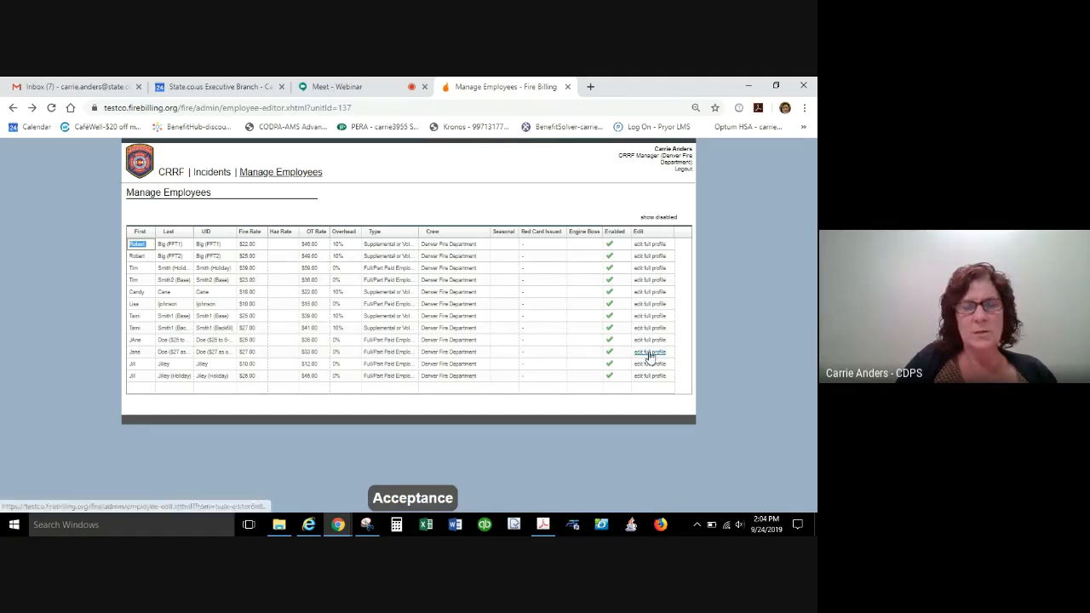
{"action": "left_click", "coordinate": [639, 354]}
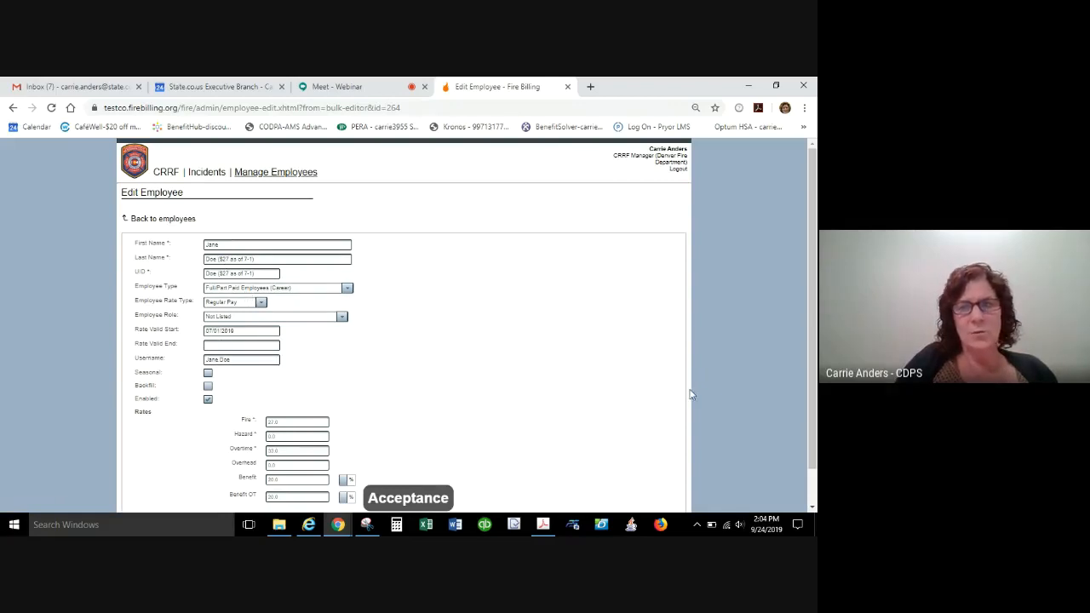
{"action": "scroll", "coordinate": [796, 392], "scroll_direction": "down", "scroll_amount": 1}
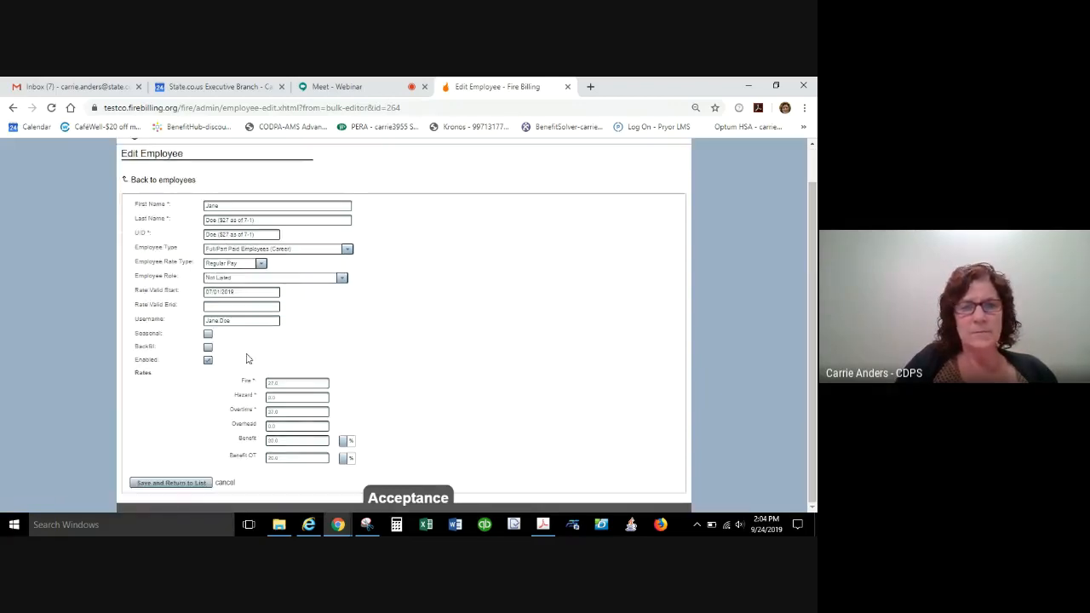
{"action": "left_click", "coordinate": [177, 483]}
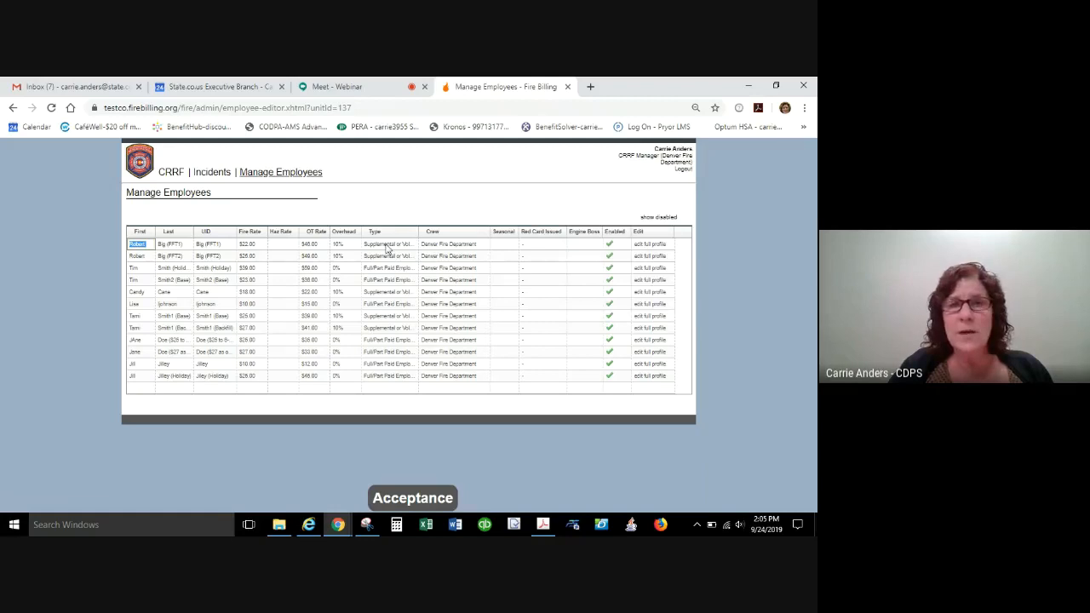
Switch to the Google Meet webinar and request to stop the meeting recording.
{"action": "left_click", "coordinate": [363, 90]}
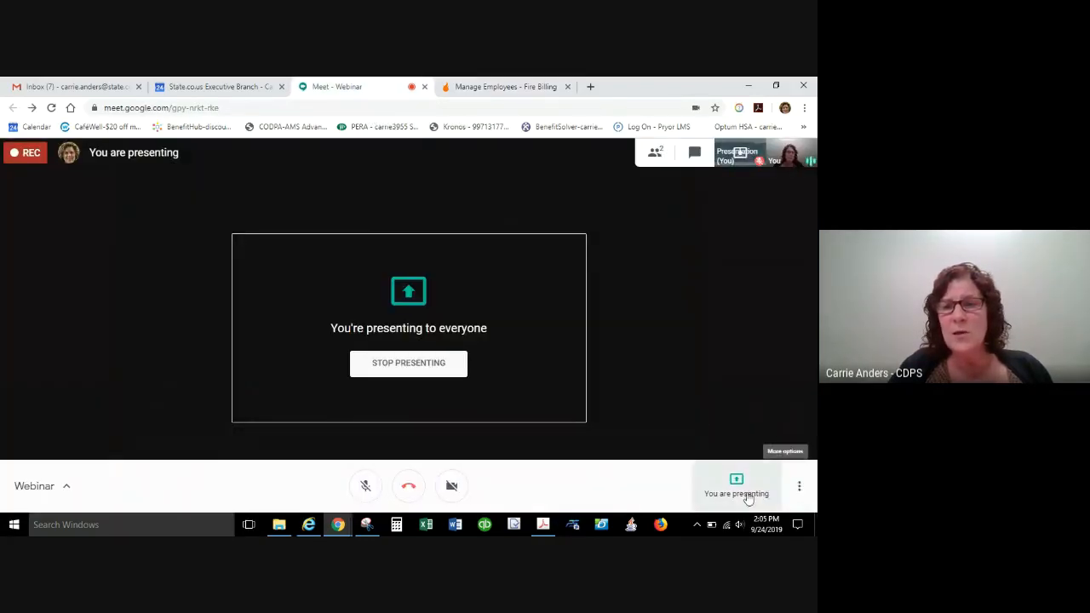
{"action": "left_click", "coordinate": [798, 488]}
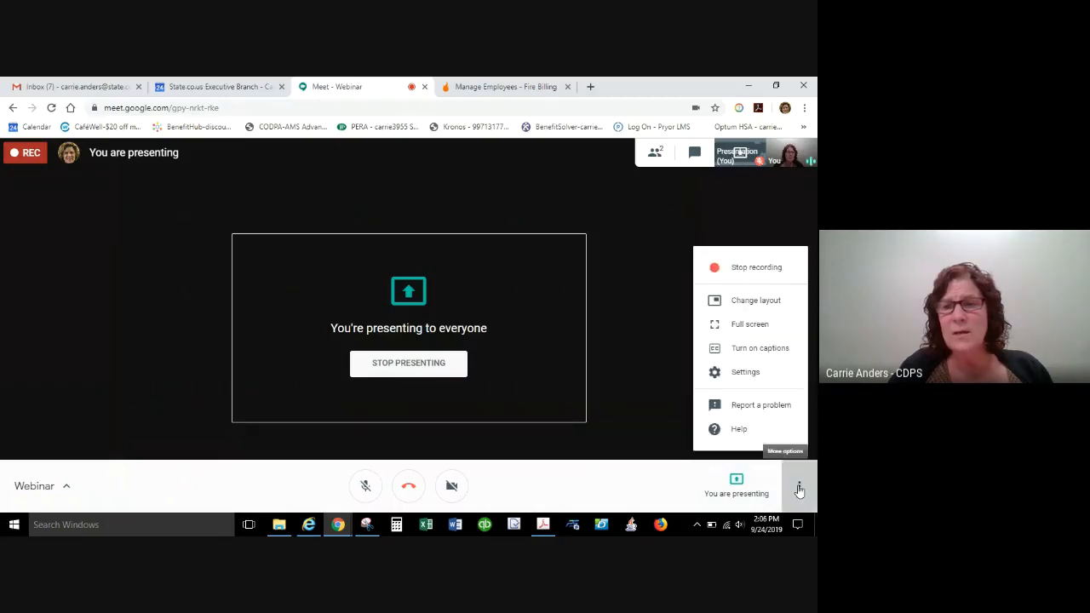
{"action": "left_click", "coordinate": [749, 269]}
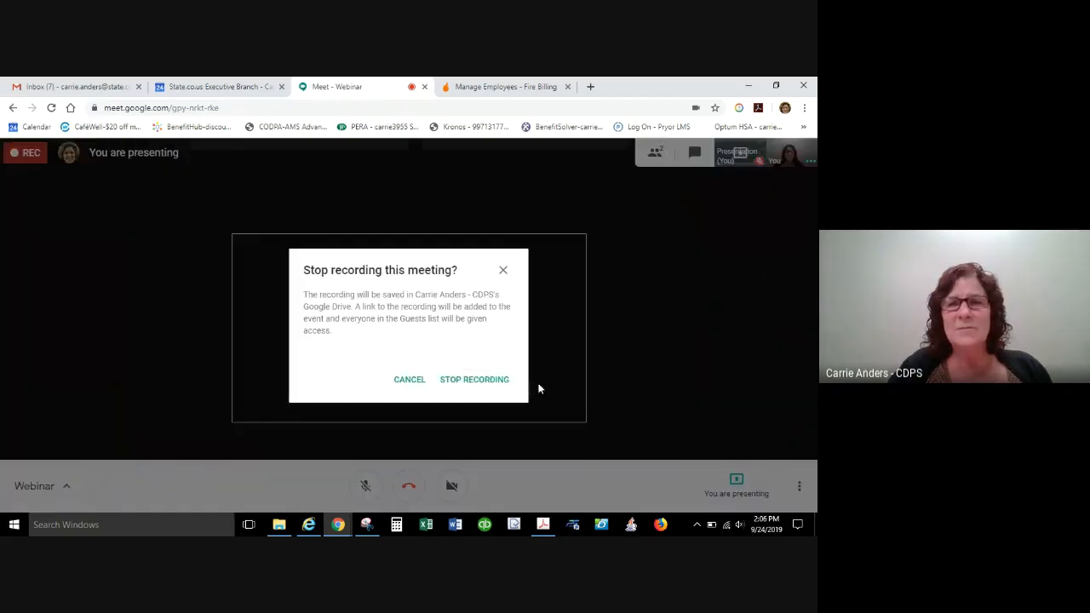